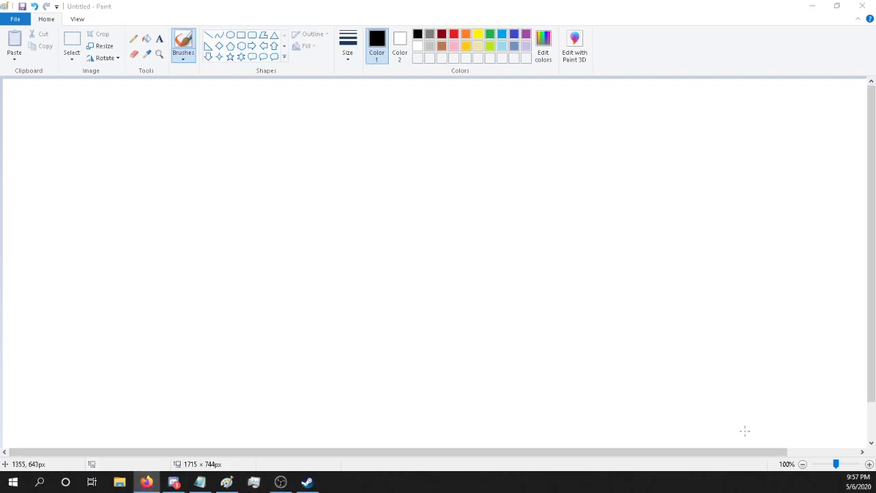
Step: Enlarge the blank canvas to about 3112 × 1358 px
click(823, 464)
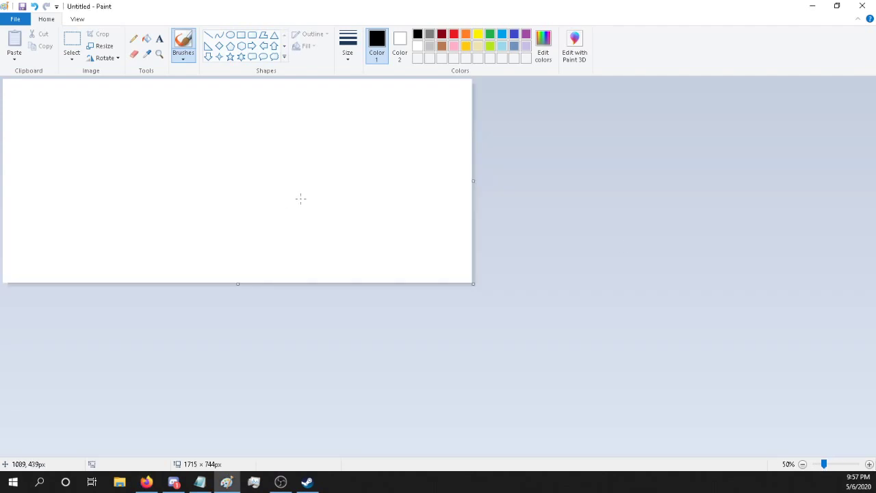
drag(471, 283, 856, 452)
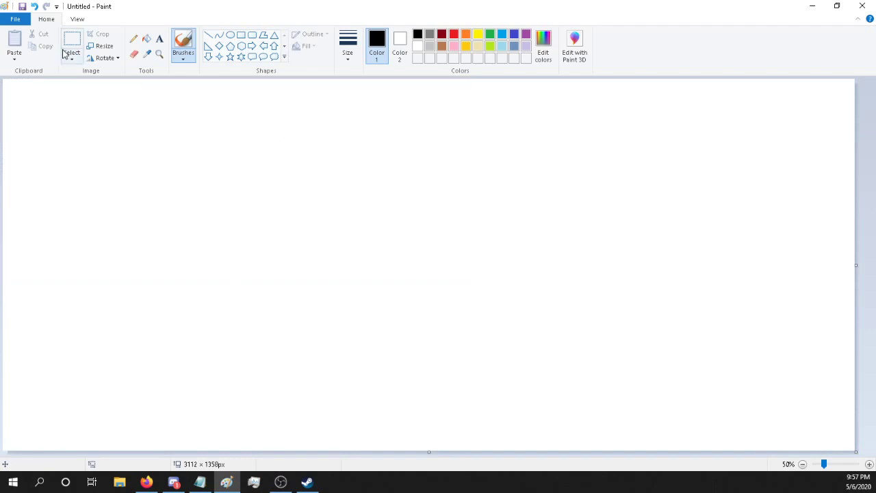
click(281, 489)
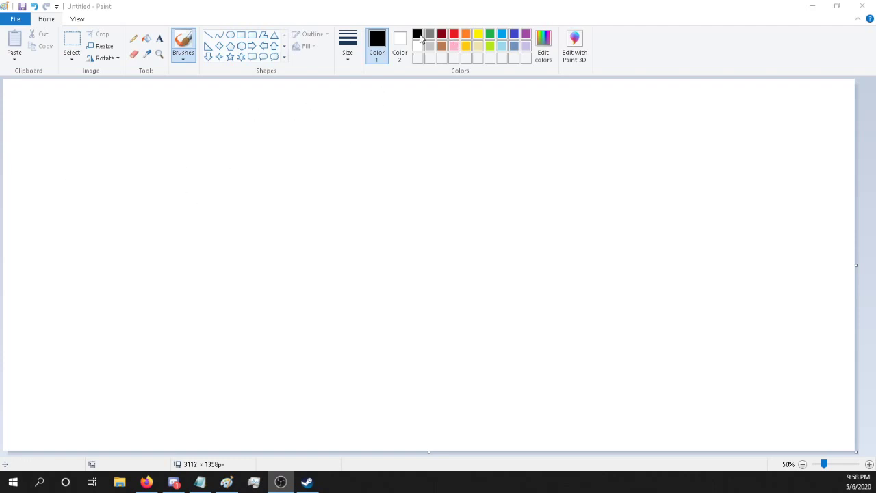
Step: Draw a tall rounded head in black with an ear on each side, two eyes with pupils, two round cheeks and a straight mouth
drag(122, 204, 131, 173)
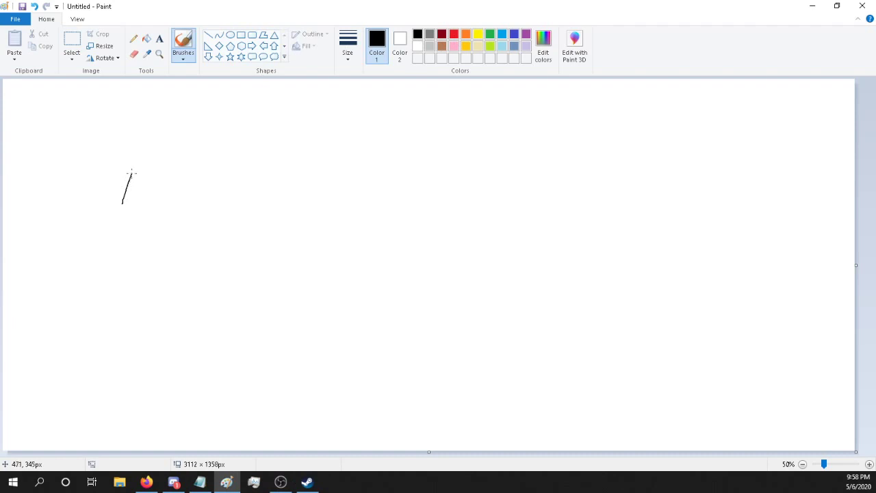
click(34, 6)
mouse_move(109, 203)
mouse_down()
mouse_move(114, 149)
mouse_move(141, 144)
mouse_move(144, 235)
mouse_move(114, 237)
mouse_move(112, 205)
mouse_up()
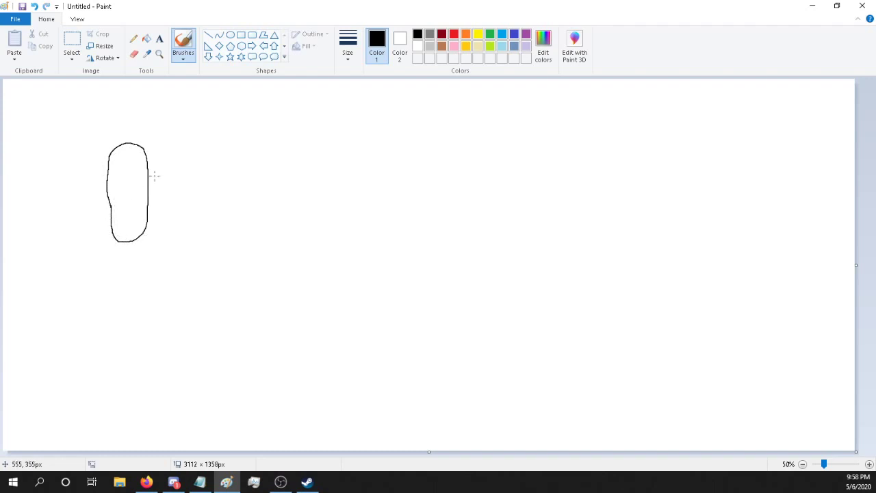
mouse_move(154, 178)
mouse_down()
mouse_move(164, 193)
mouse_move(153, 202)
mouse_up()
mouse_move(105, 179)
mouse_down()
mouse_move(86, 187)
mouse_move(106, 204)
mouse_up()
mouse_move(118, 163)
mouse_down()
mouse_move(113, 156)
mouse_move(108, 173)
mouse_move(120, 161)
mouse_move(113, 156)
mouse_up()
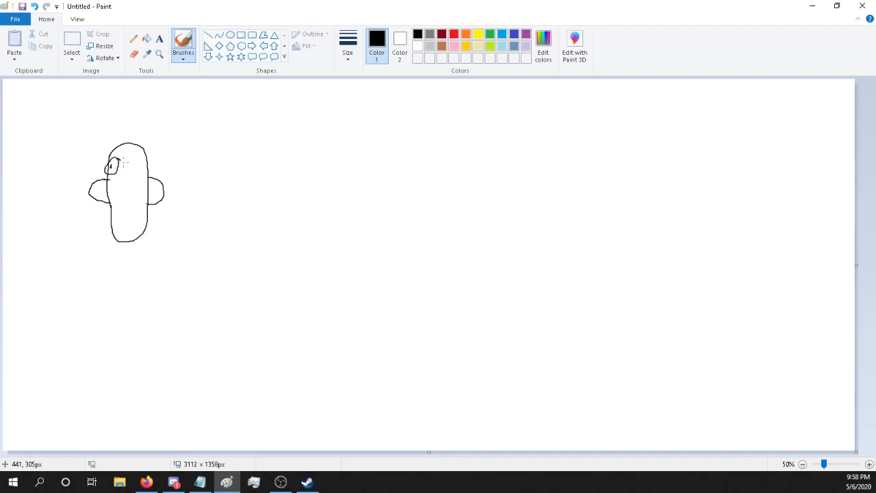
mouse_move(135, 160)
mouse_down()
mouse_move(126, 172)
mouse_move(144, 166)
mouse_move(135, 160)
mouse_move(132, 189)
mouse_move(137, 179)
mouse_move(108, 186)
mouse_move(119, 189)
mouse_move(113, 181)
mouse_up()
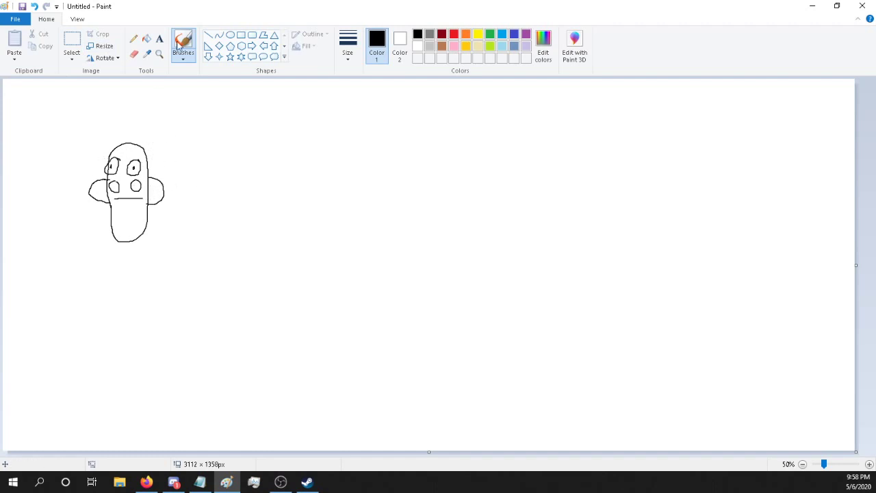
Step: Try to fill the figure's left cheek with red
click(453, 34)
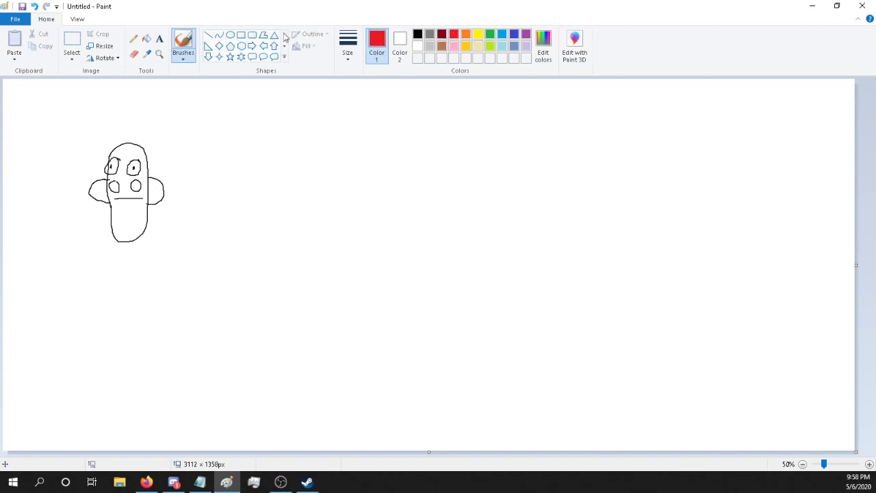
click(146, 39)
click(117, 183)
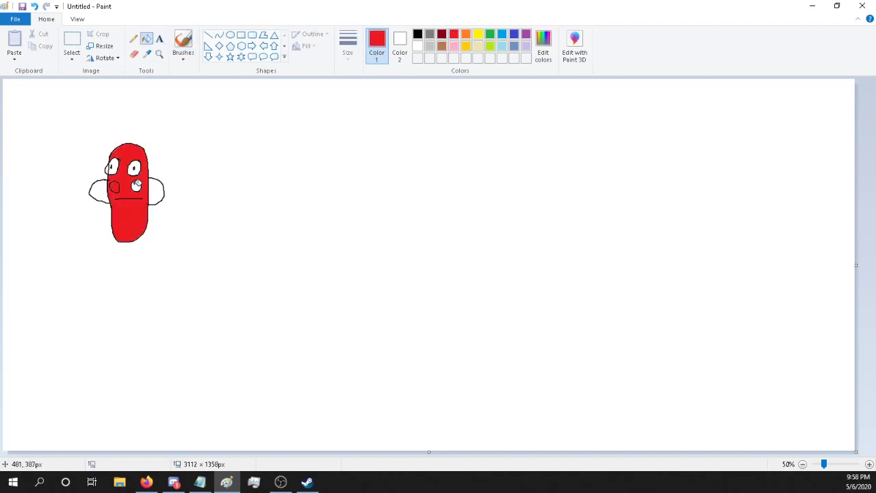
click(34, 6)
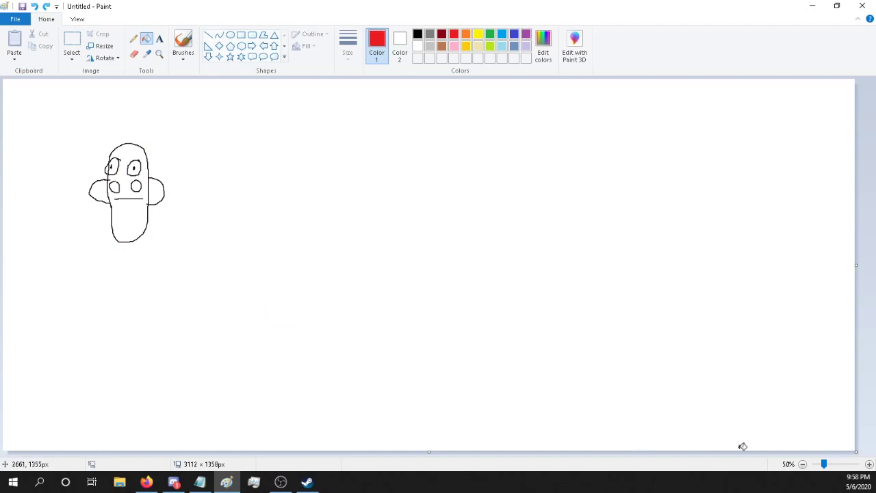
Step: Close the small gap in the left cheek's outline with a black brush stroke
click(870, 464)
click(869, 464)
scroll(501, 307, down, 3)
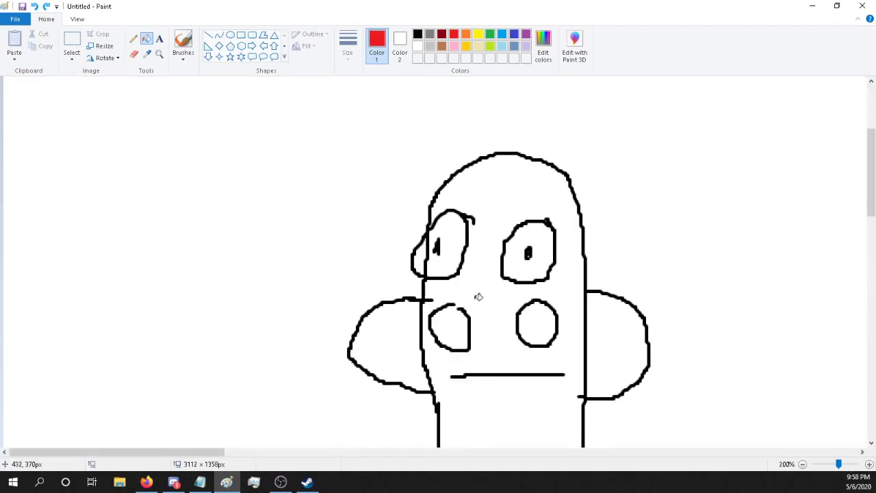
click(418, 34)
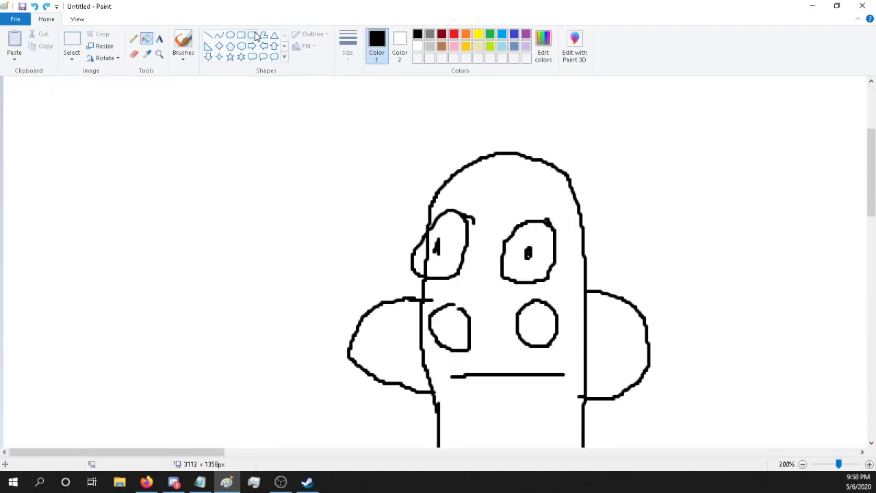
click(183, 42)
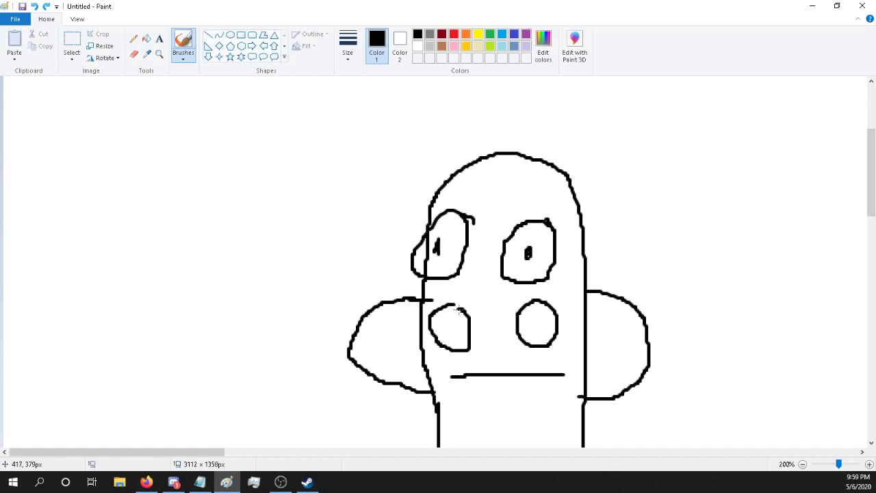
Step: Fill both cheek circles of the figure with red
click(146, 38)
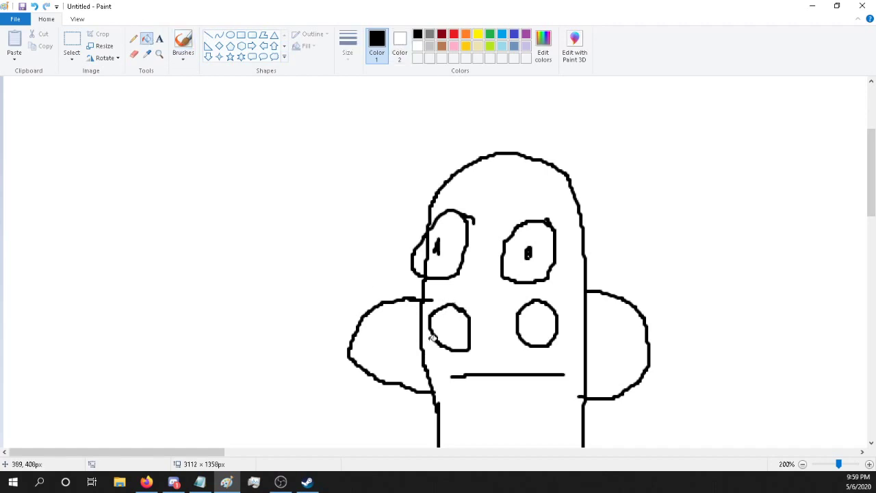
click(454, 35)
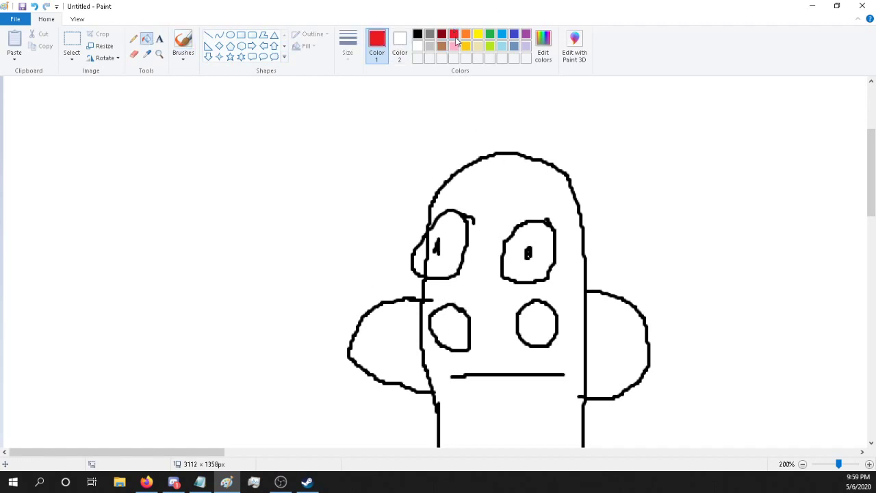
click(456, 323)
click(531, 307)
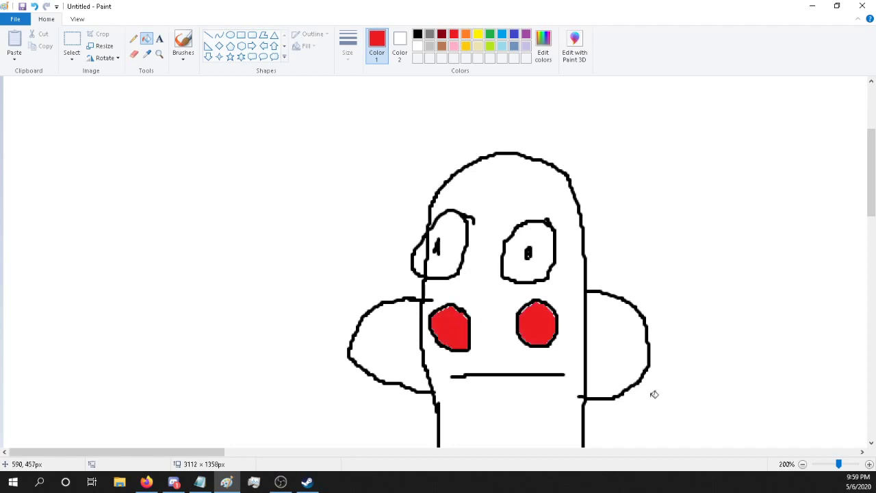
click(803, 465)
click(824, 464)
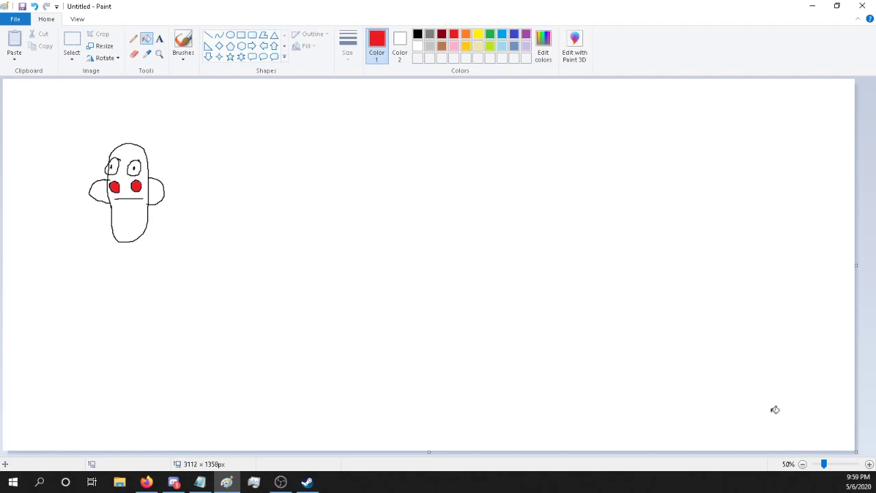
Step: Try to fill the background around the figure with red
click(317, 272)
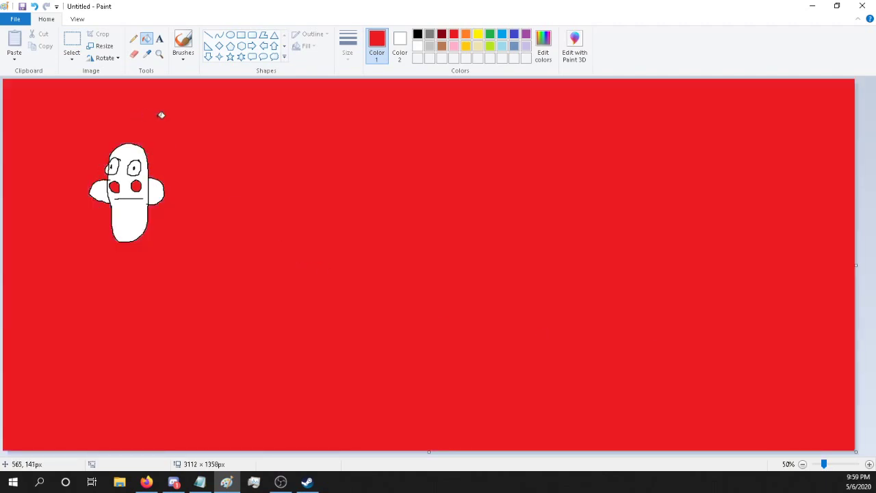
click(35, 6)
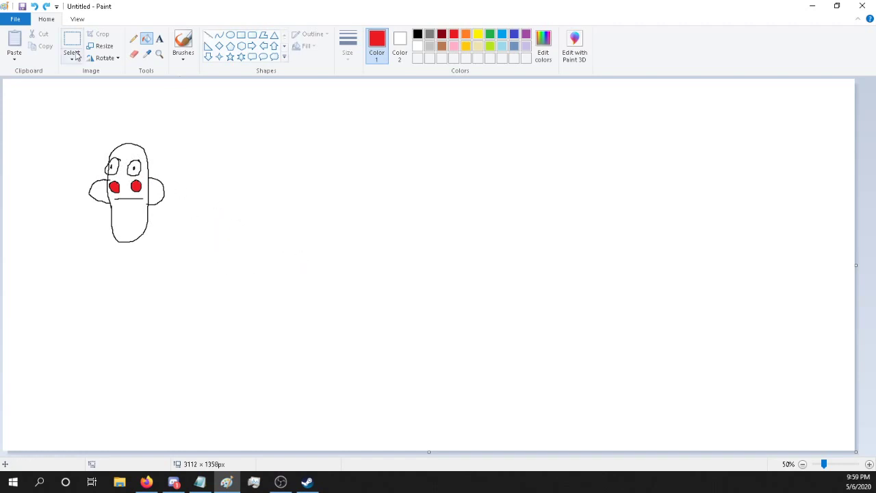
click(183, 41)
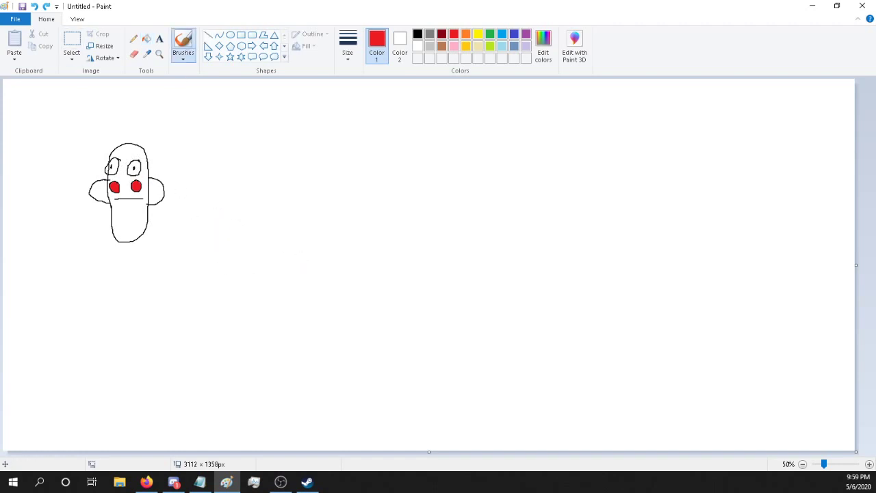
key(alt+Tab)
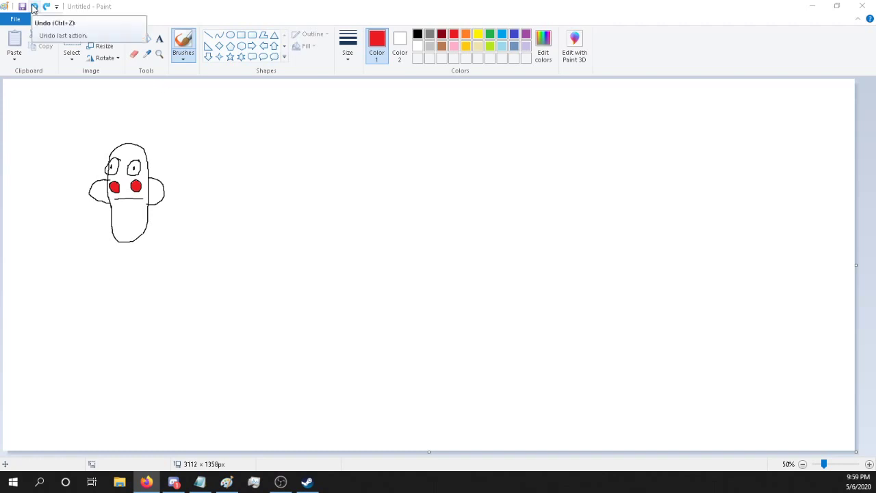
click(176, 484)
click(176, 483)
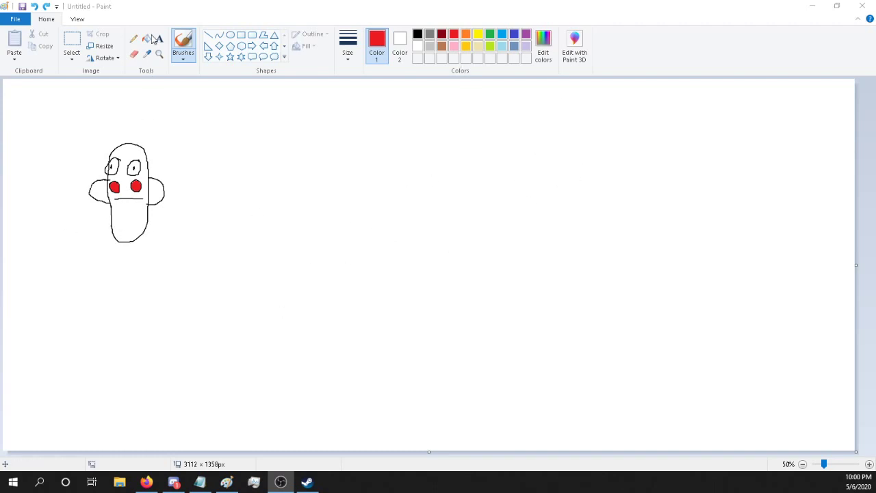
Step: Select the whole figure and move it into the upper-left corner of the canvas
click(76, 46)
click(75, 48)
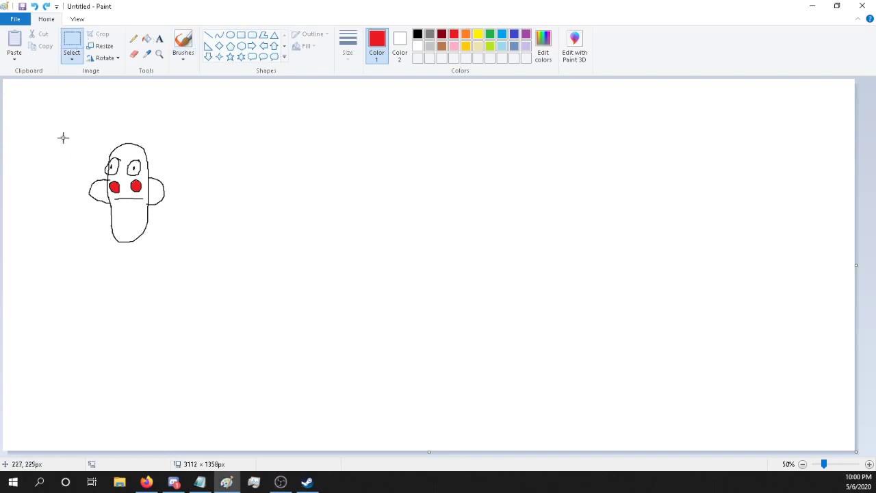
drag(60, 127, 231, 274)
mouse_move(167, 226)
mouse_down()
mouse_move(92, 172)
mouse_move(100, 183)
mouse_up()
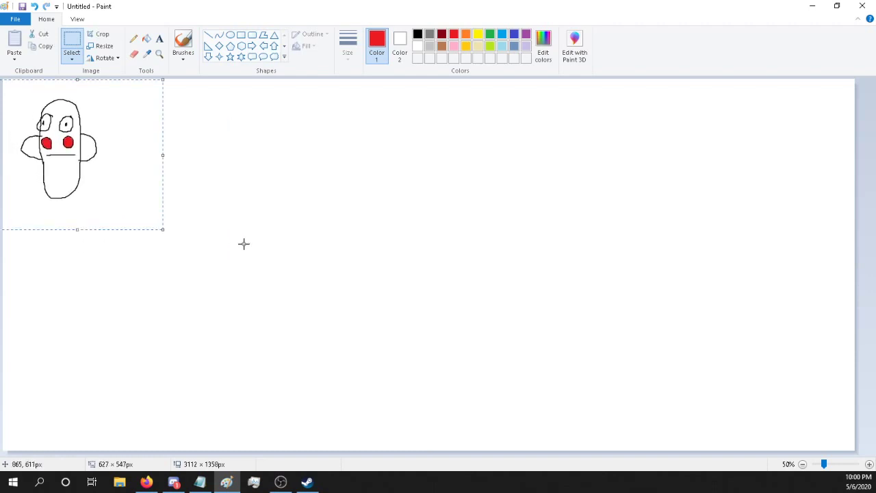
click(321, 116)
Step: Draw a black cage over the figure with the brush: a top line, four vertical bars and a bottom line
click(418, 34)
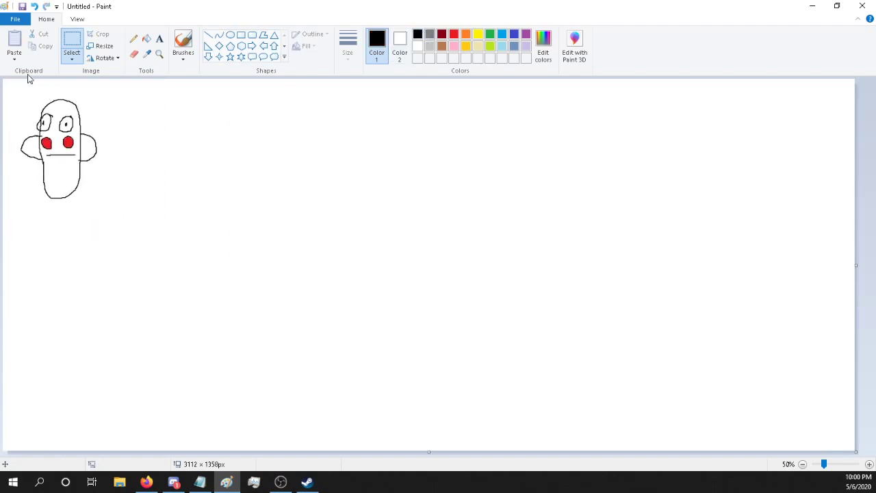
click(182, 45)
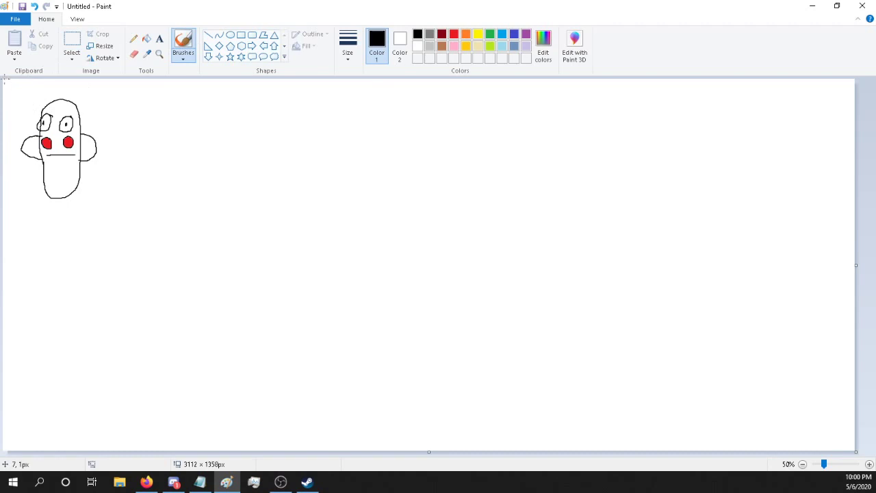
drag(4, 82, 193, 86)
drag(18, 83, 18, 209)
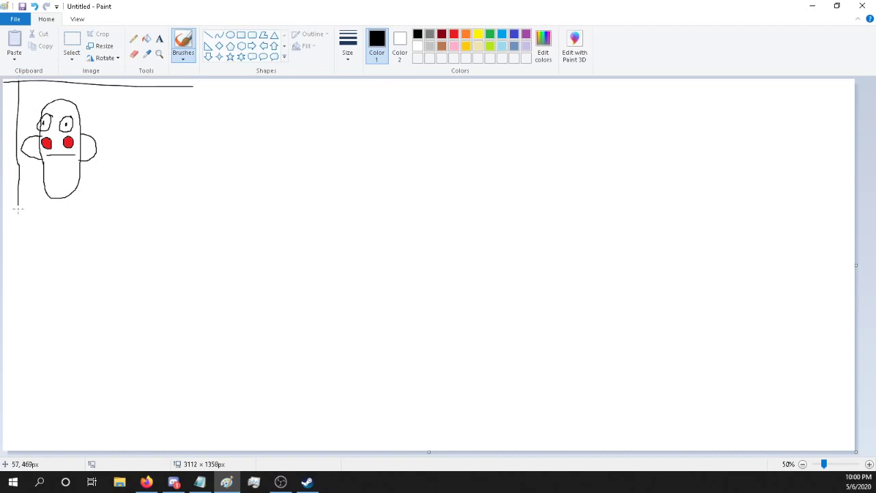
drag(61, 83, 63, 212)
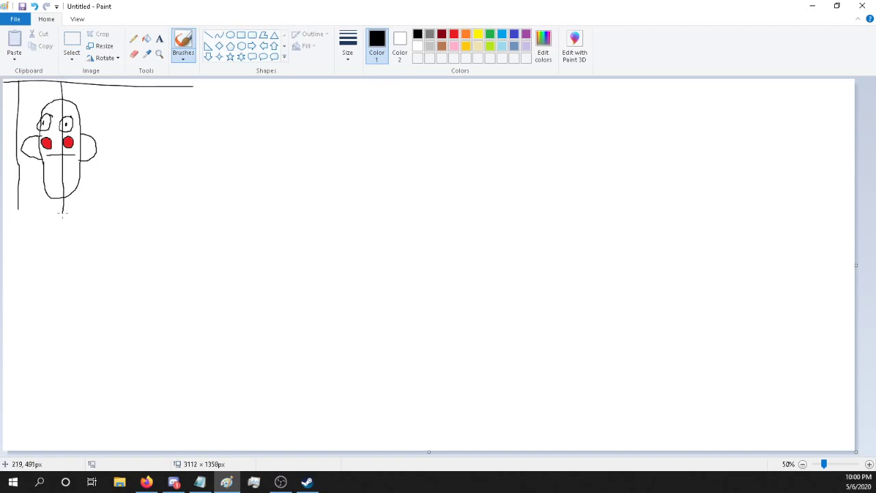
drag(107, 85, 111, 211)
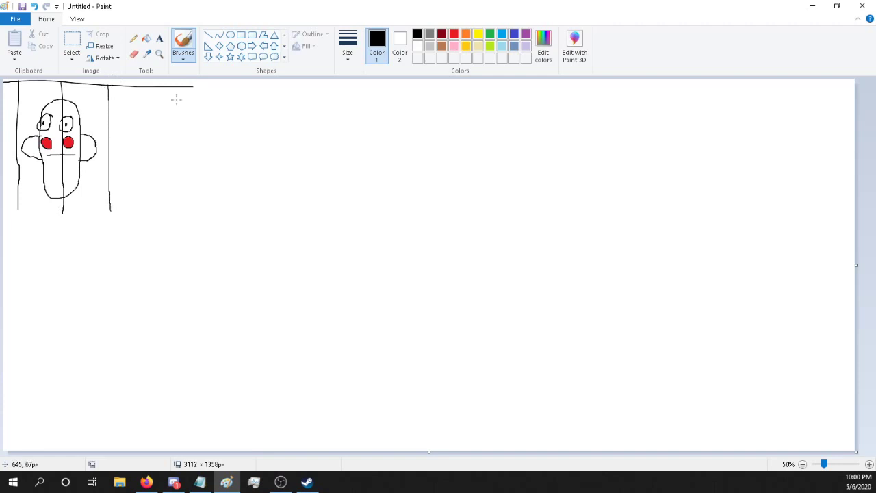
drag(153, 87, 154, 214)
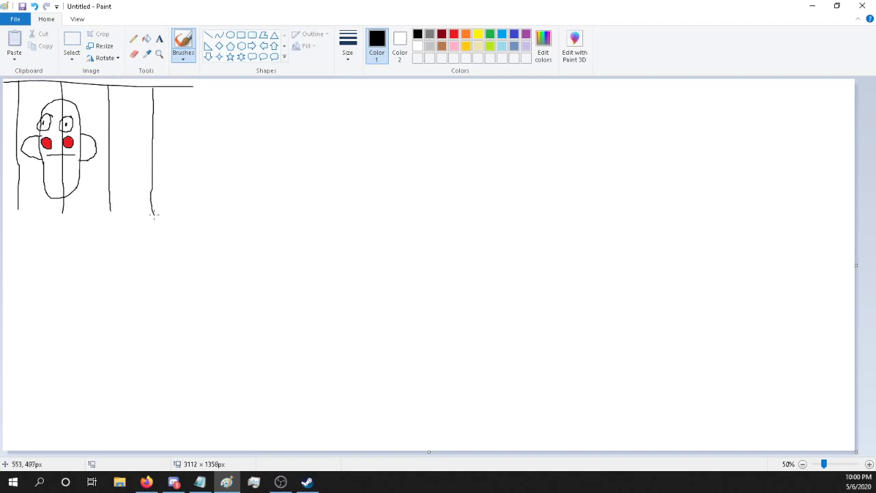
drag(7, 211, 159, 217)
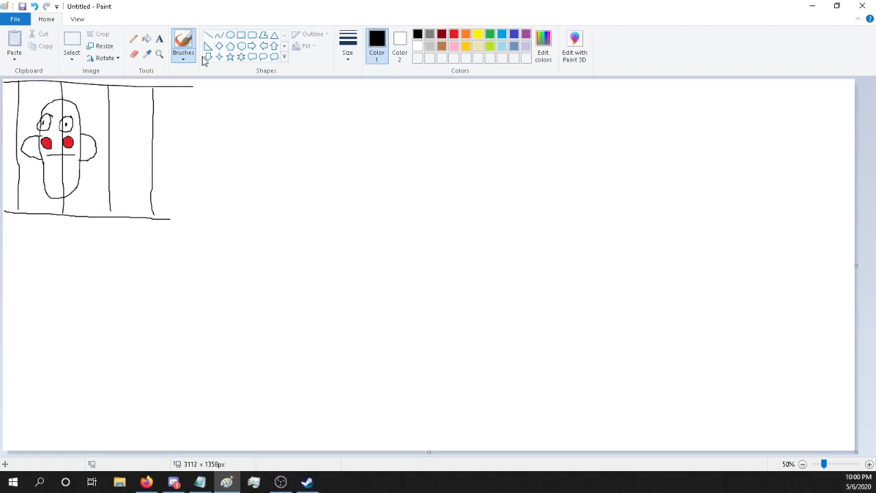
Step: Switch to the Pencil tool and choose a line thickness for it
click(134, 39)
click(347, 44)
click(358, 108)
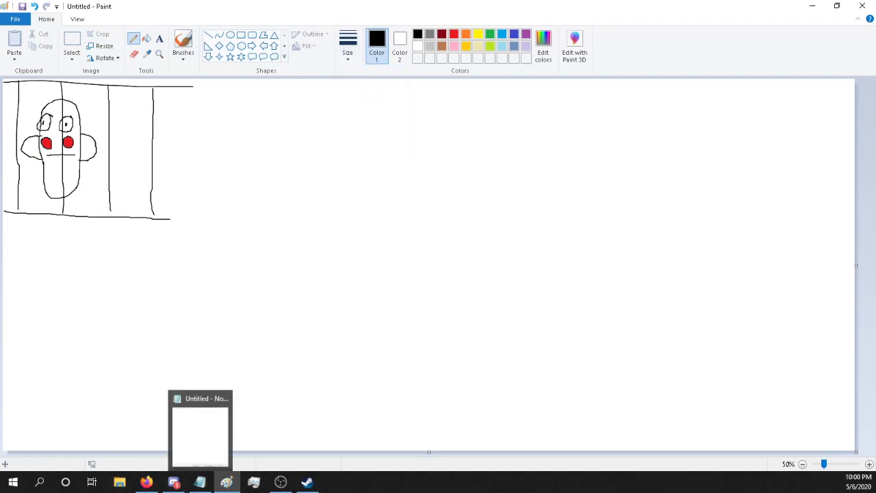
click(147, 482)
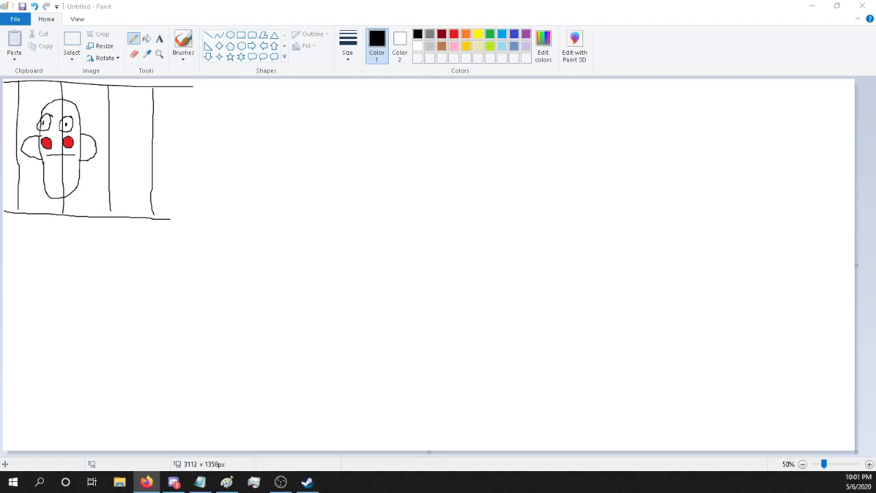
key(alt+F4)
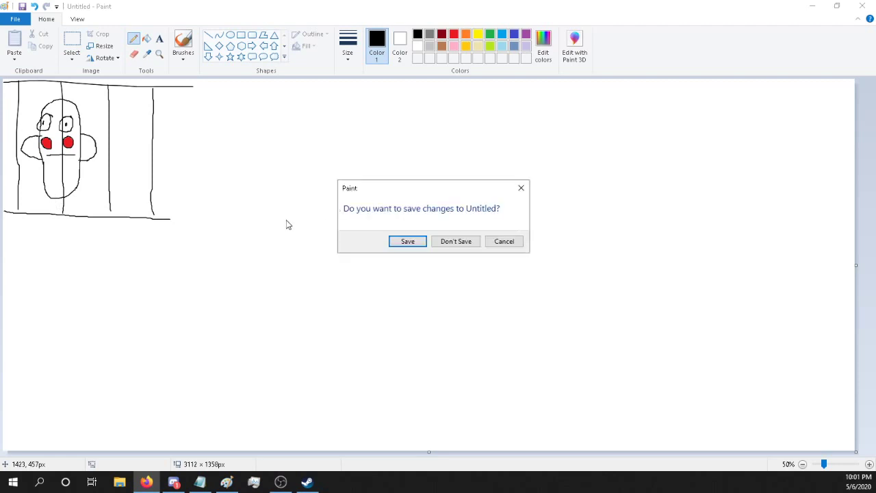
click(520, 245)
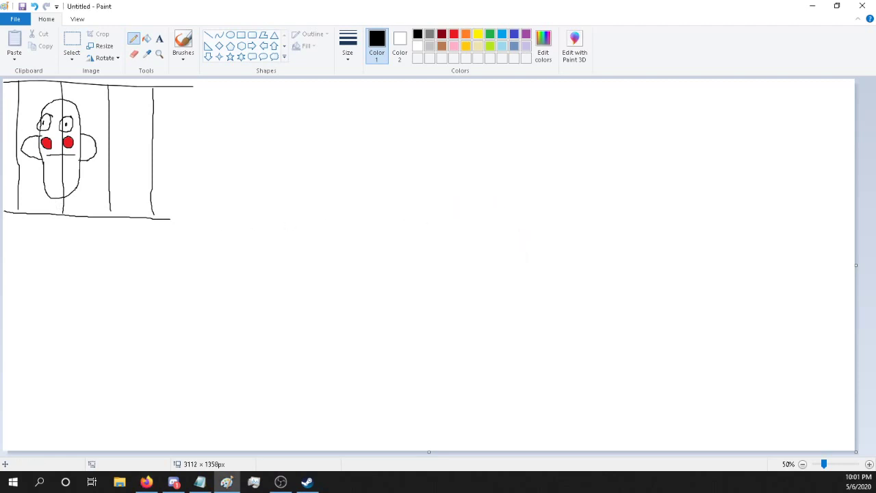
Step: Paste the copied dragon picture and move it into the lower-right corner of the canvas
key(alt+Tab)
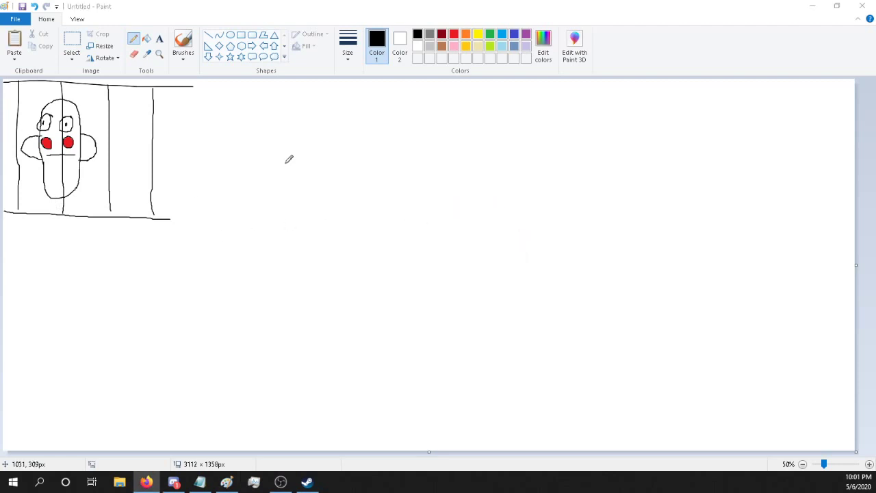
key(alt+Tab)
click(16, 41)
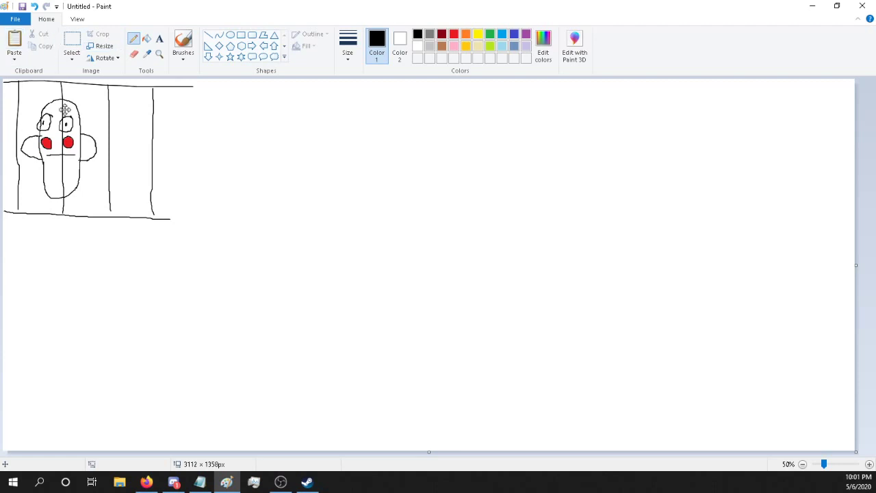
drag(128, 176, 654, 302)
key(alt+Tab)
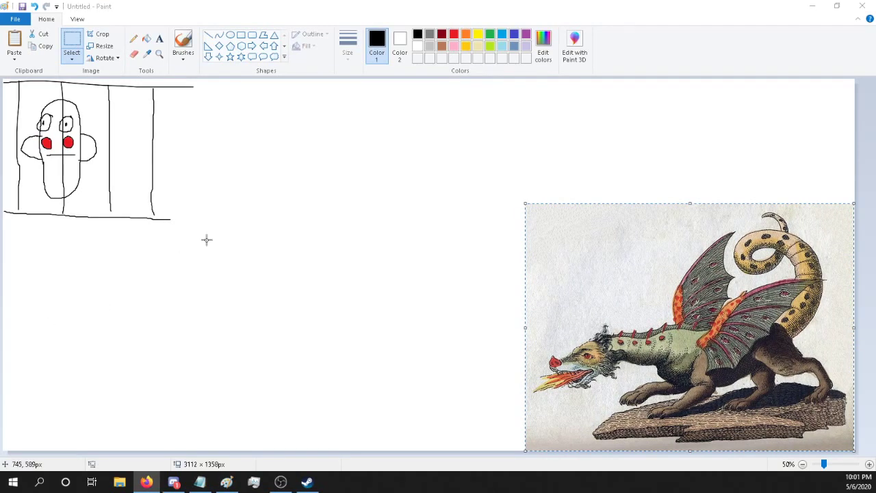
Step: Draw a black pencil dragon head in the middle: a rectangular face, an upright eye box with a pupil line and a zigzag mouth
click(133, 39)
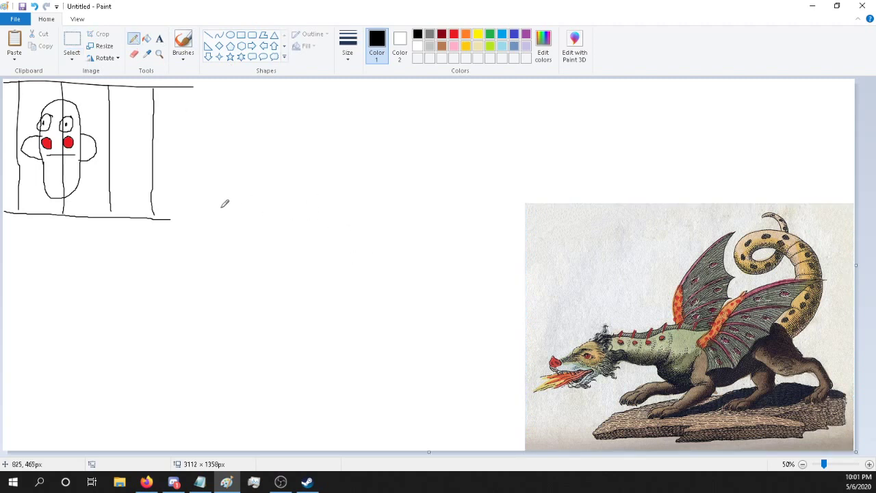
mouse_move(248, 208)
mouse_down()
mouse_move(321, 209)
mouse_move(321, 247)
mouse_move(249, 248)
mouse_move(251, 212)
mouse_up()
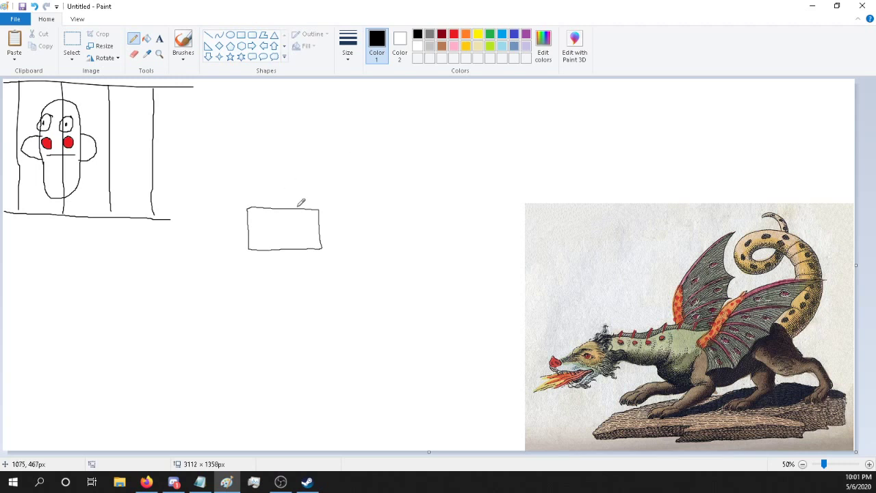
mouse_move(297, 207)
mouse_down()
mouse_move(297, 176)
mouse_move(319, 172)
mouse_move(319, 210)
mouse_move(307, 184)
mouse_up()
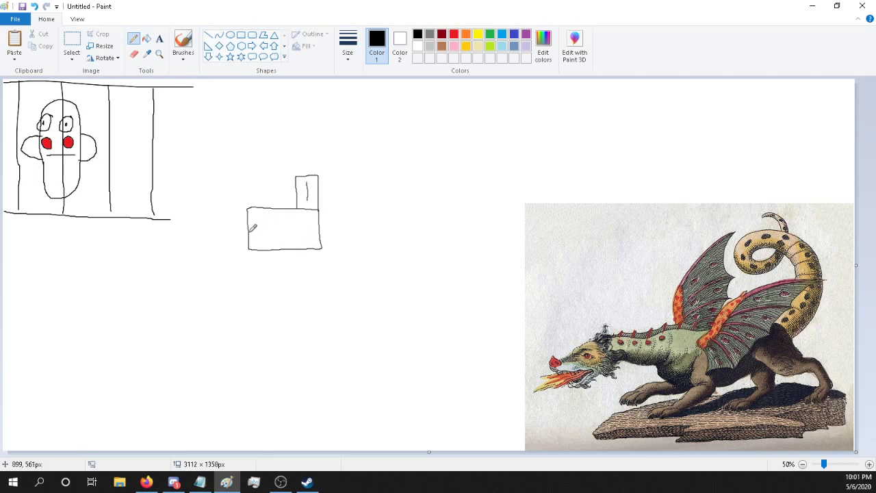
mouse_move(258, 228)
mouse_down()
mouse_move(281, 225)
mouse_move(294, 239)
mouse_up()
Step: Draw the dragon's long rounded body behind the head, with a curved belly line and five stripes across the belly
drag(323, 238, 462, 238)
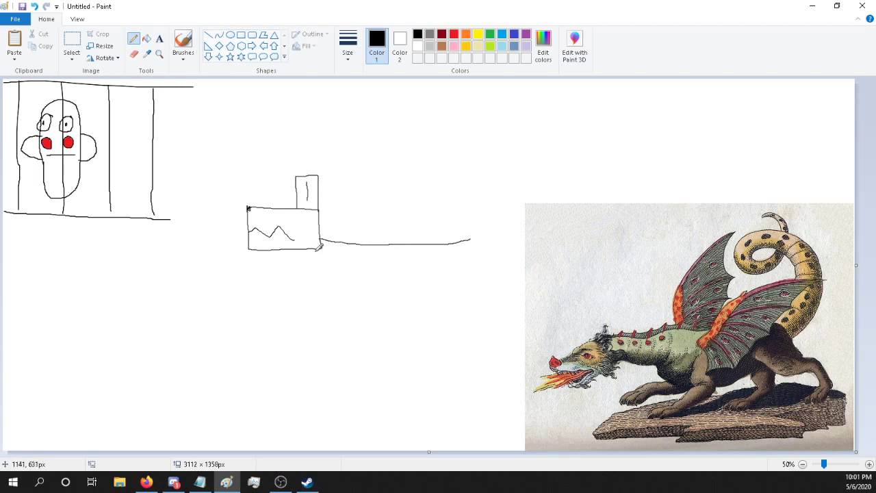
mouse_move(314, 249)
mouse_down()
mouse_move(316, 271)
mouse_move(406, 288)
mouse_move(468, 287)
mouse_move(482, 248)
mouse_move(473, 240)
mouse_up()
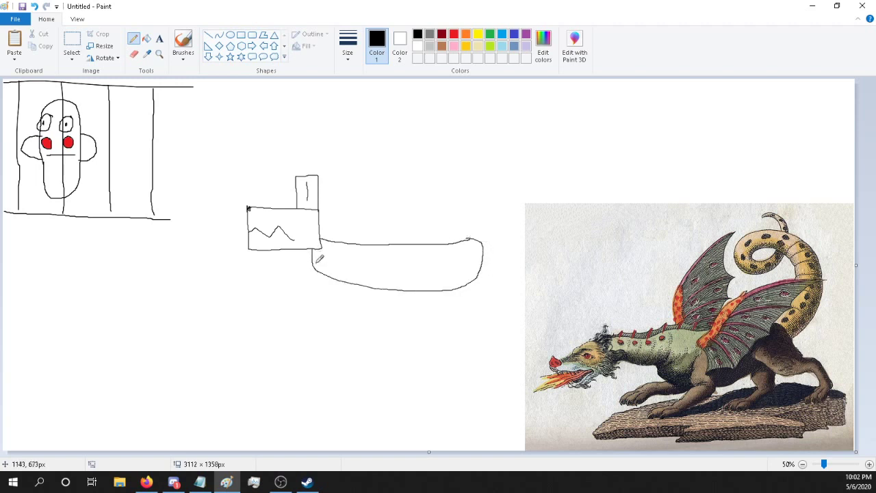
mouse_move(314, 265)
mouse_down()
mouse_move(409, 255)
mouse_move(473, 282)
mouse_up()
mouse_move(335, 259)
mouse_down()
mouse_move(335, 277)
mouse_move(362, 277)
mouse_move(360, 288)
mouse_up()
mouse_move(394, 254)
mouse_down()
mouse_move(387, 288)
mouse_move(412, 295)
mouse_up()
drag(446, 267, 443, 287)
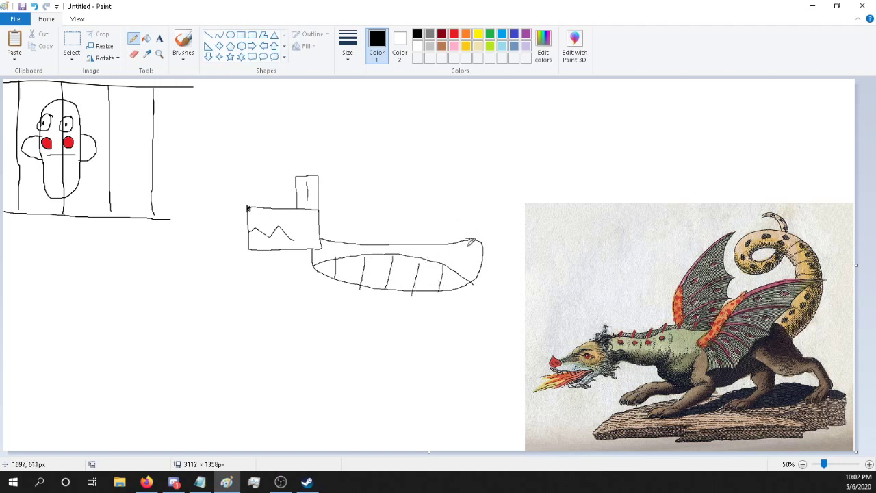
Step: Draw a tall pointed tail at the rear of the body and four single-line legs with feet beneath it
mouse_move(471, 239)
mouse_down()
mouse_move(477, 137)
mouse_move(486, 240)
mouse_up()
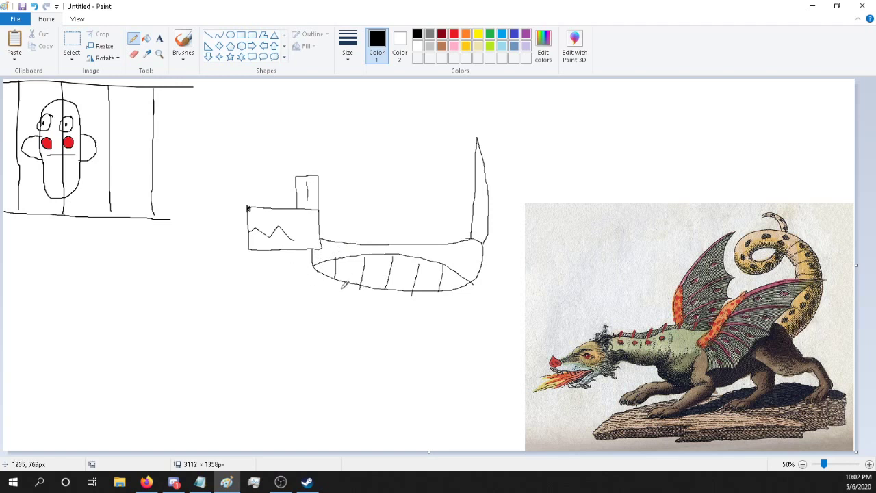
mouse_move(336, 278)
mouse_down()
mouse_move(334, 322)
mouse_move(295, 315)
mouse_up()
mouse_move(376, 286)
mouse_down()
mouse_move(377, 325)
mouse_move(341, 331)
mouse_up()
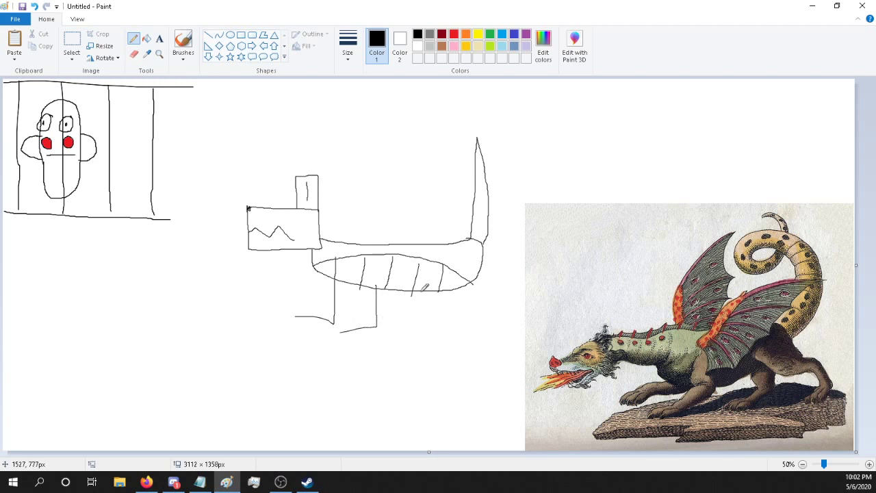
mouse_move(422, 292)
mouse_down()
mouse_move(422, 332)
mouse_move(401, 330)
mouse_up()
drag(472, 281, 464, 336)
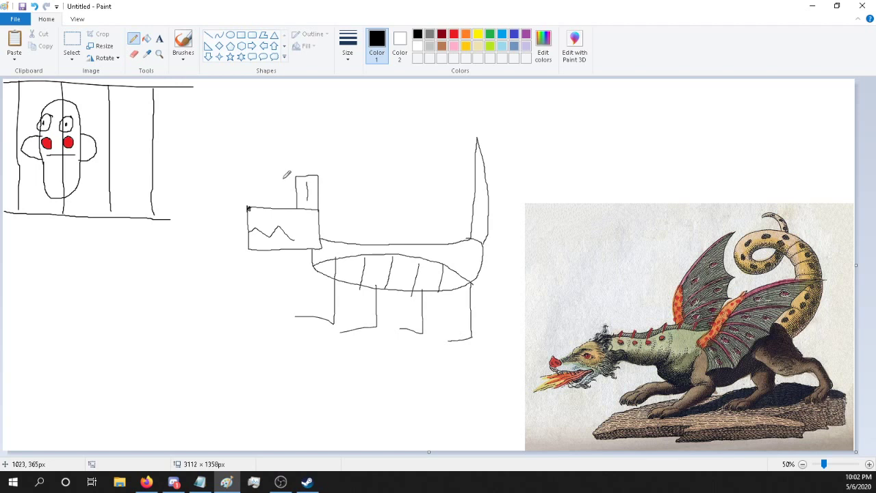
Step: Try to fill the dragon's tail with green
click(491, 34)
click(149, 39)
click(484, 224)
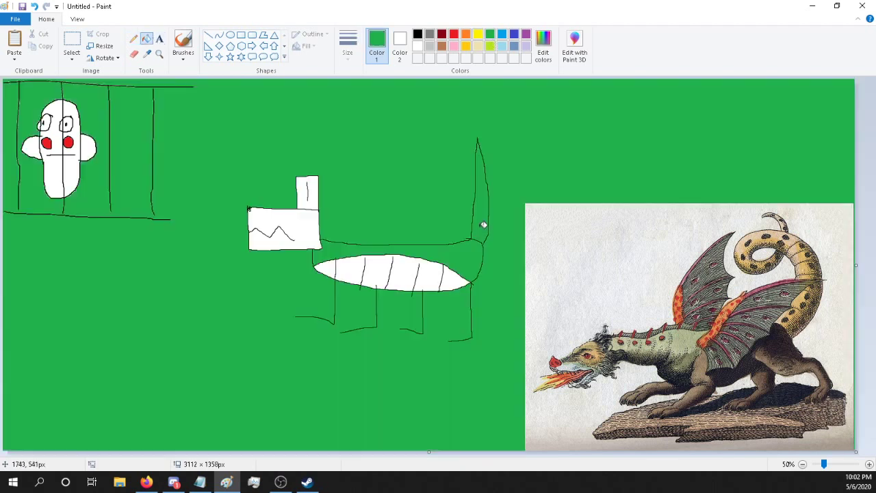
click(34, 6)
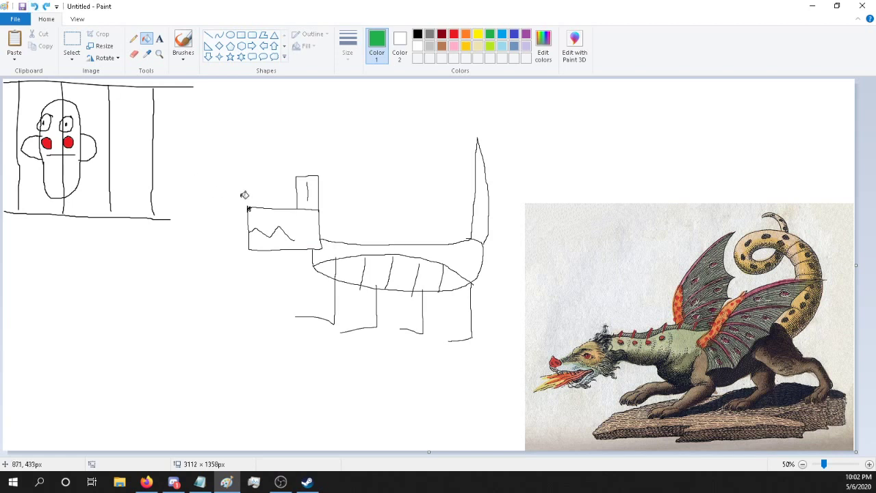
Step: Close the gap in the outline at the base of the tail with the black pencil
click(133, 39)
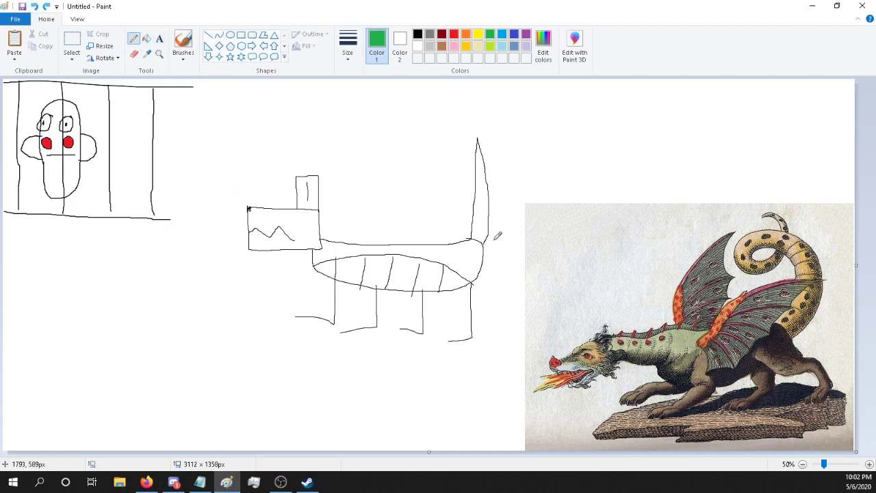
click(418, 34)
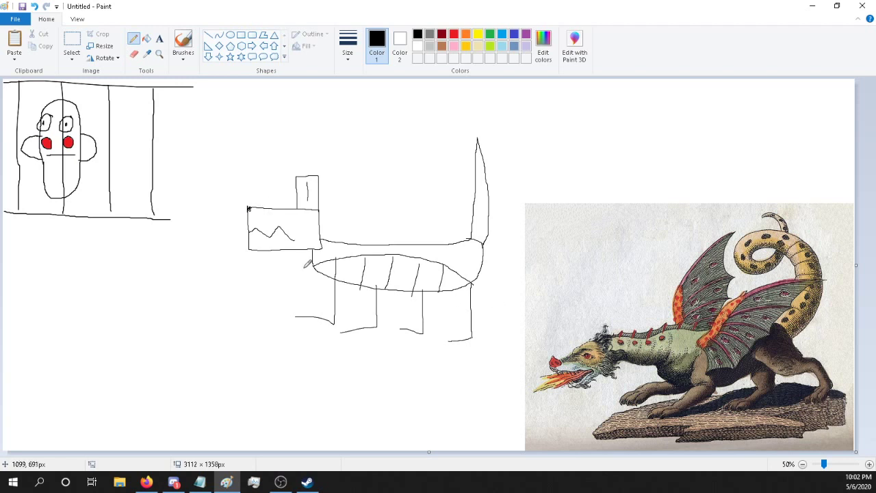
Step: Try to fill the dragon's body above the belly with green
click(146, 40)
click(490, 34)
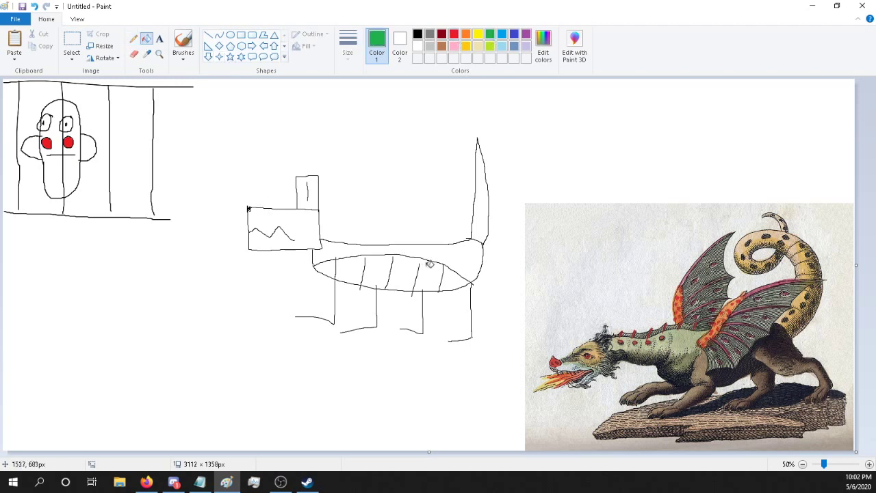
click(445, 252)
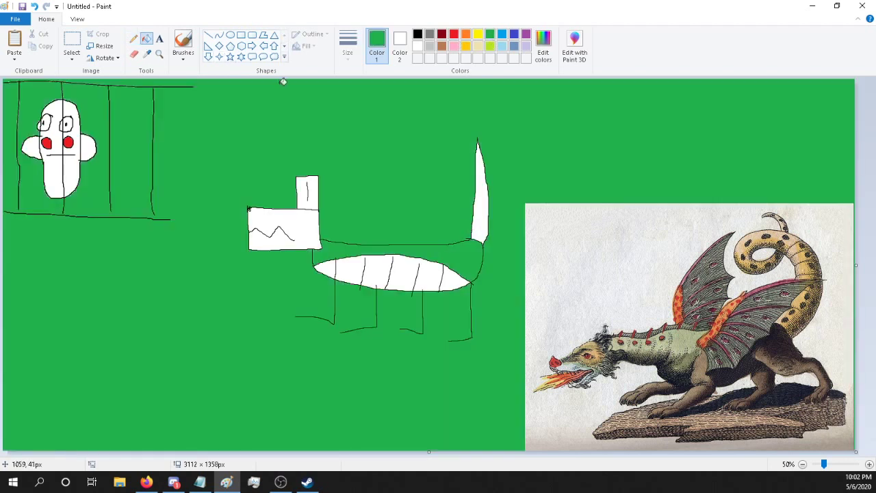
click(34, 6)
Step: Check the body outline up close for gaps and try the green fill on the body again
click(839, 464)
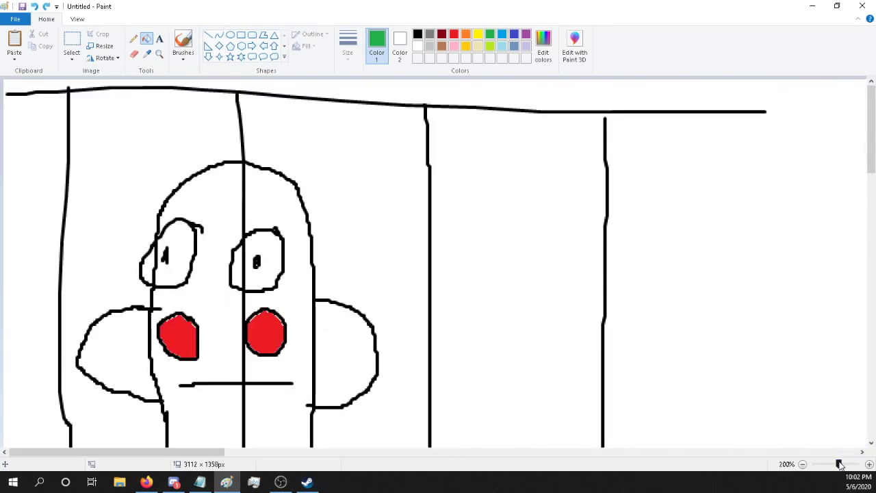
scroll(411, 350, down, 5)
mouse_move(203, 453)
mouse_down()
mouse_move(530, 442)
mouse_move(459, 438)
mouse_move(477, 439)
mouse_up()
scroll(464, 372, down, 2)
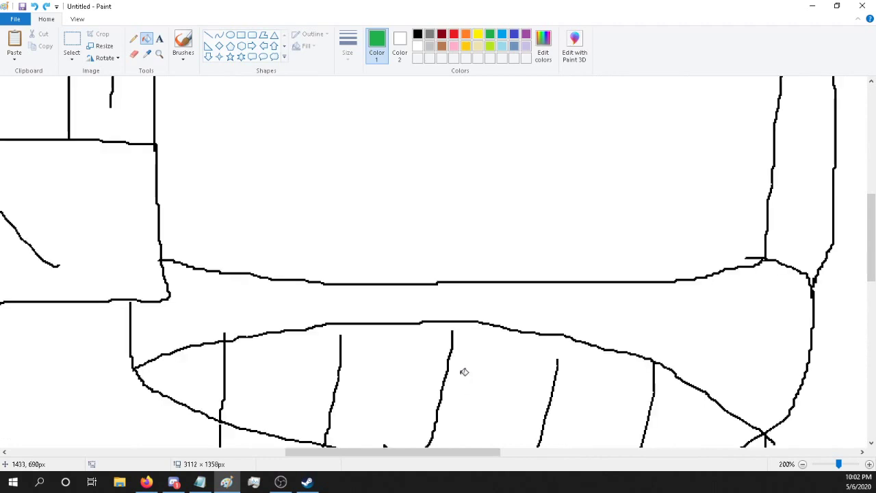
scroll(464, 372, down, 2)
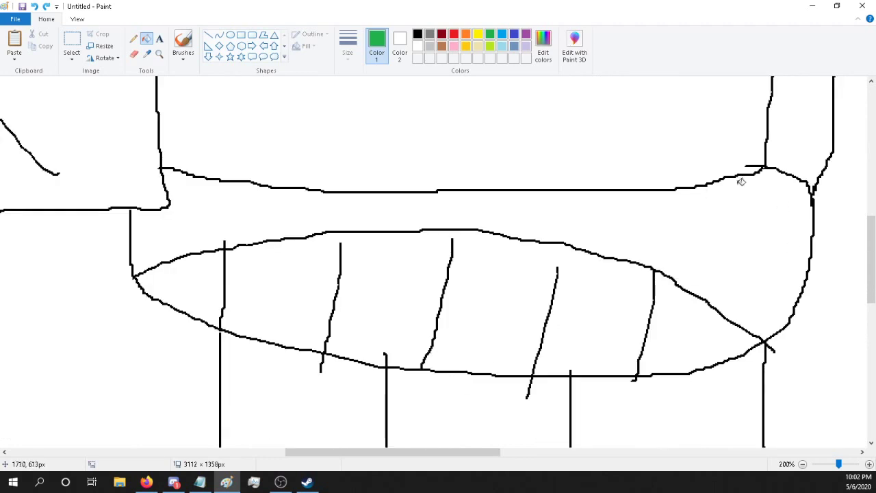
click(426, 210)
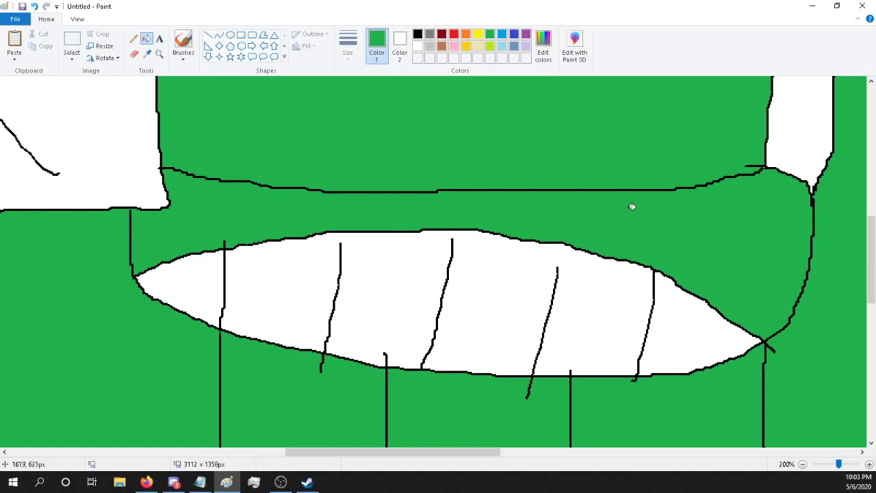
click(35, 6)
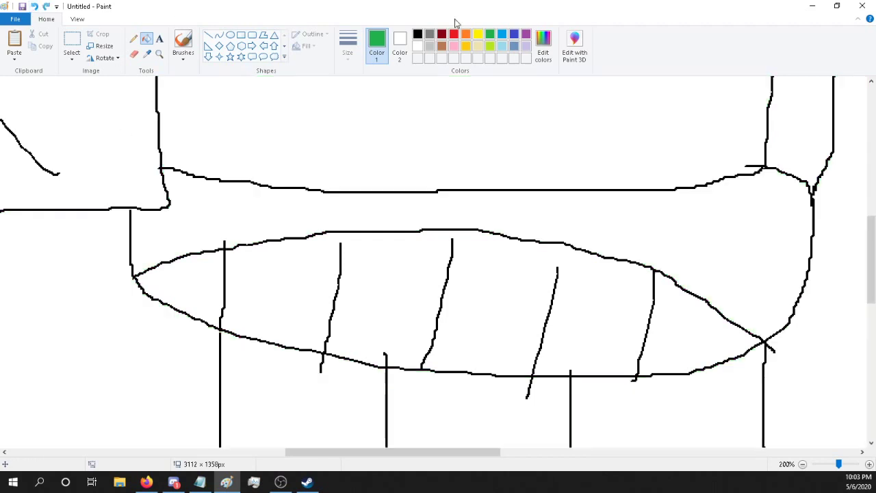
Step: Close the outline gap where the head meets the body with the black pencil, and fill the body and tail with green
click(418, 33)
click(134, 38)
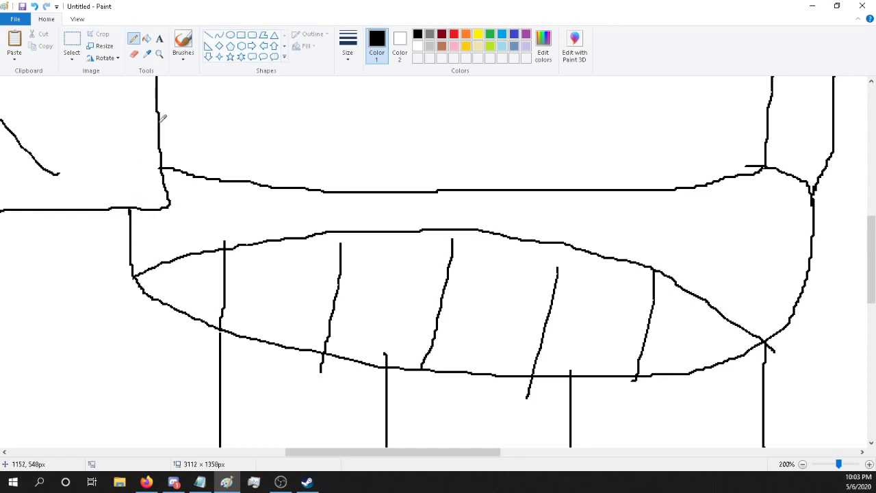
click(147, 38)
click(490, 35)
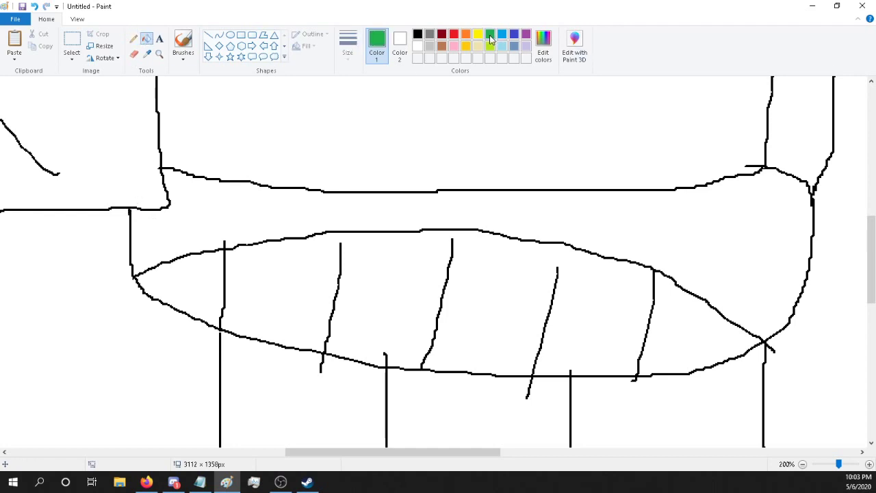
click(682, 221)
click(794, 141)
scroll(643, 262, up, 2)
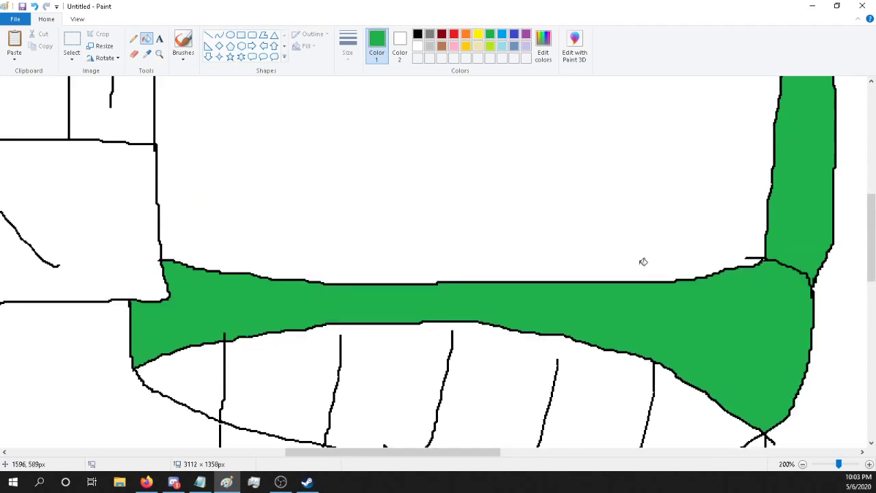
Step: Fill all sections of the dragon's striped belly with lime
scroll(617, 253, down, 2)
click(490, 46)
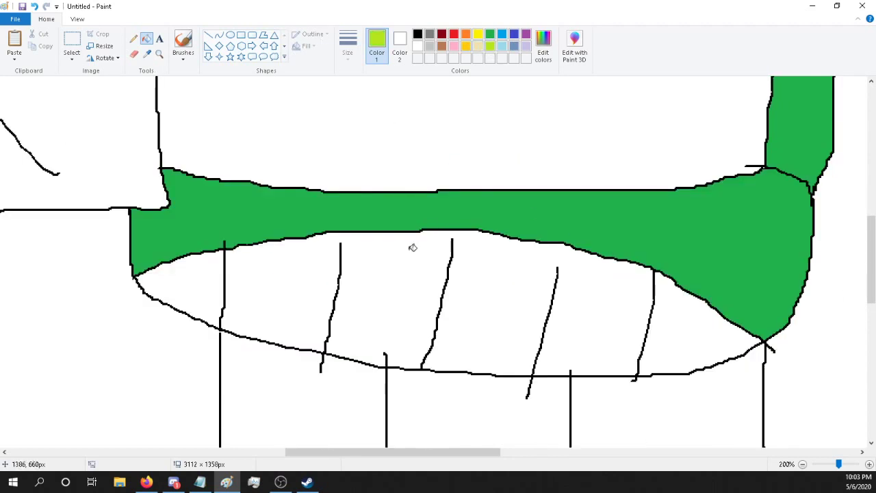
click(413, 247)
click(680, 327)
click(199, 275)
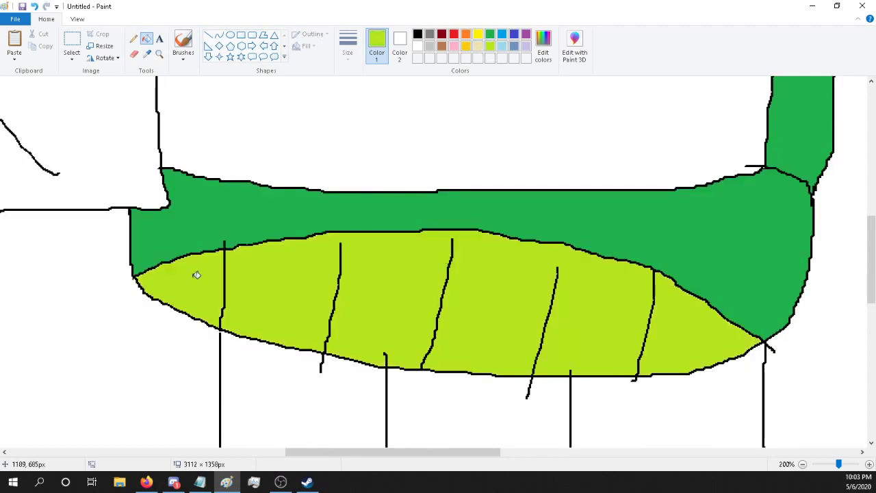
Step: Fill the dragon's rectangular head with green, leaving the eye box white
scroll(226, 302, up, 2)
scroll(129, 248, up, 2)
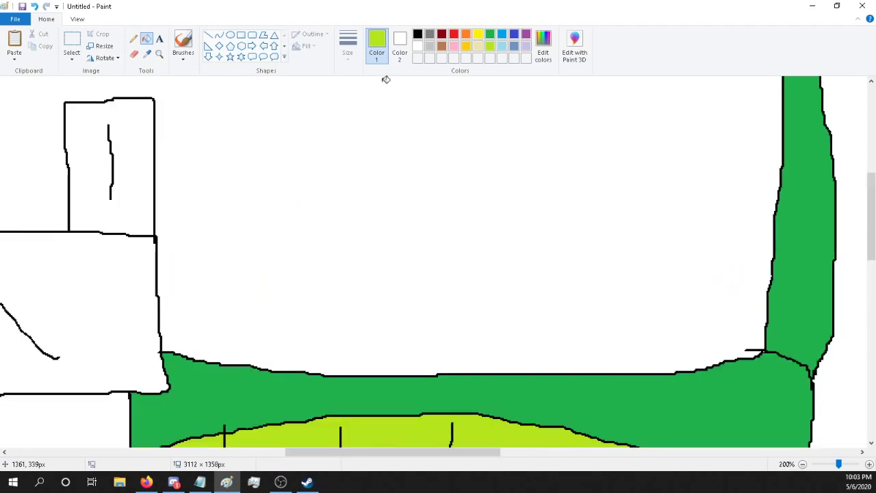
click(491, 34)
click(117, 299)
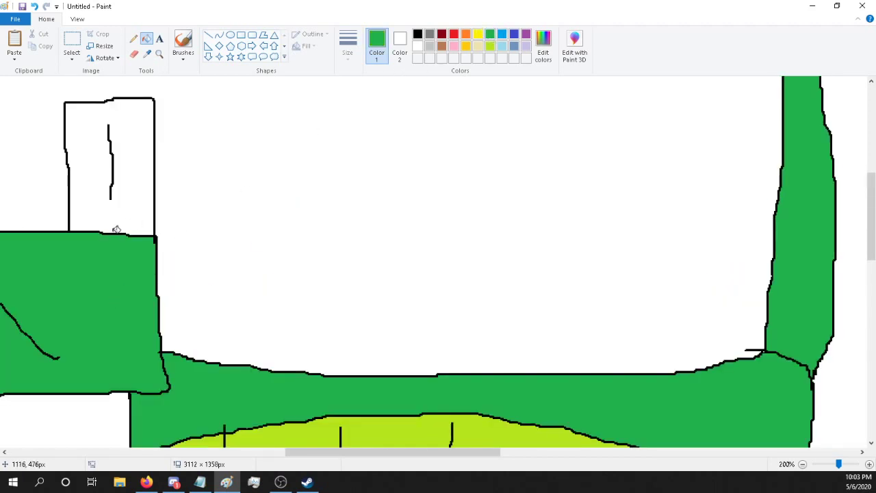
drag(348, 453, 274, 441)
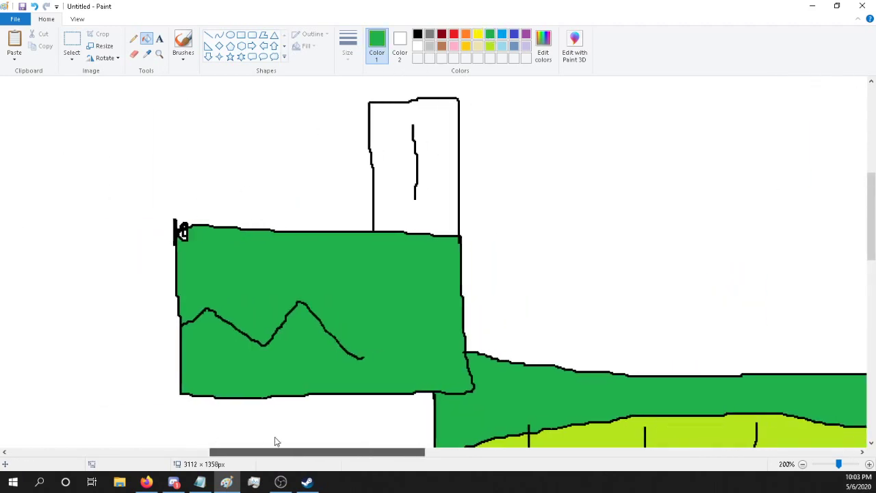
scroll(370, 326, down, 7)
scroll(369, 327, up, 5)
Step: Draw a black pencil upright line rising from the front of the dragon's back, topped by a flag-like rectangle
click(824, 465)
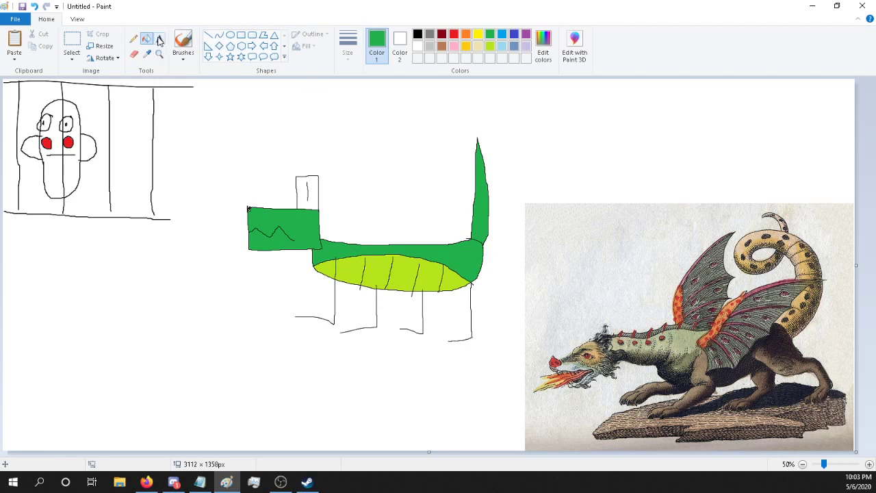
click(133, 40)
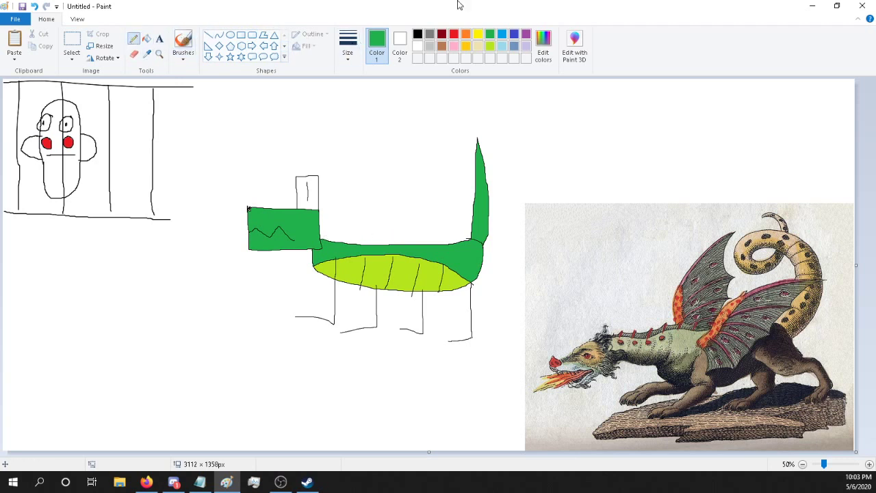
click(418, 34)
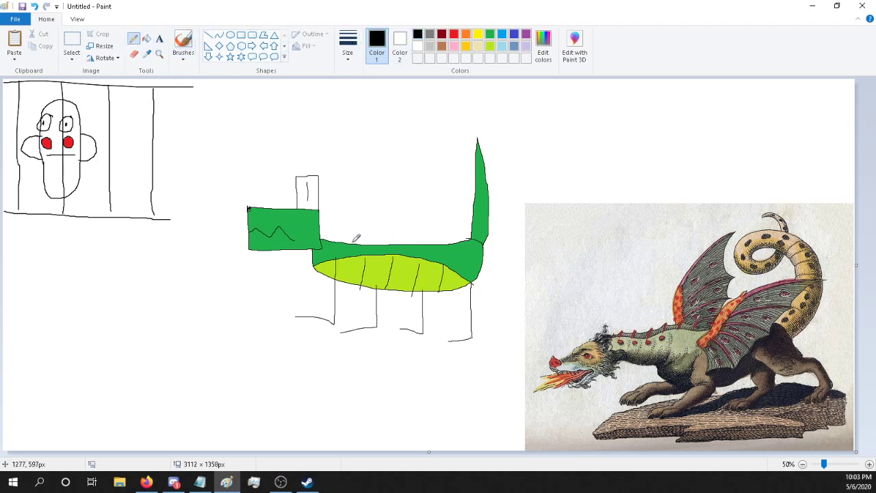
mouse_move(352, 243)
mouse_down()
mouse_move(352, 180)
mouse_move(397, 177)
mouse_move(396, 205)
mouse_move(351, 206)
mouse_up()
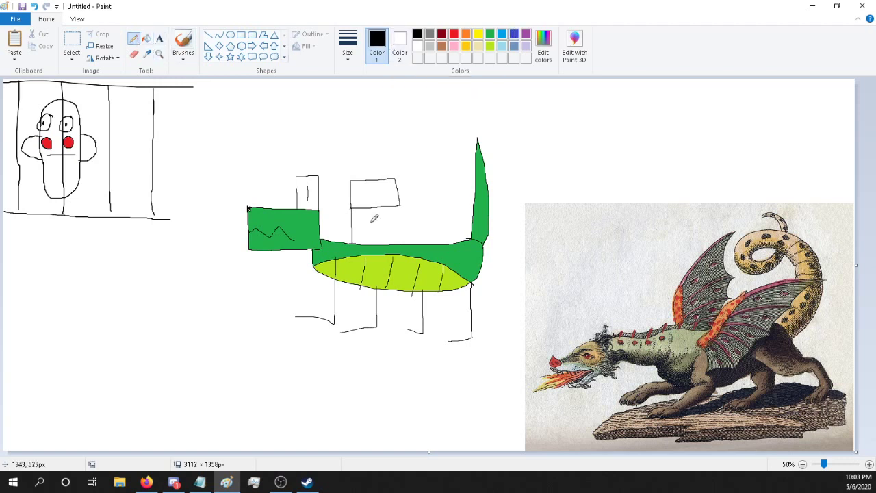
Step: Draw a second black pencil flag on an upright pole rising from the dragon's back, nearer the tail
mouse_move(418, 240)
mouse_down()
mouse_move(413, 180)
mouse_move(428, 168)
mouse_move(457, 175)
mouse_move(458, 200)
mouse_move(421, 204)
mouse_up()
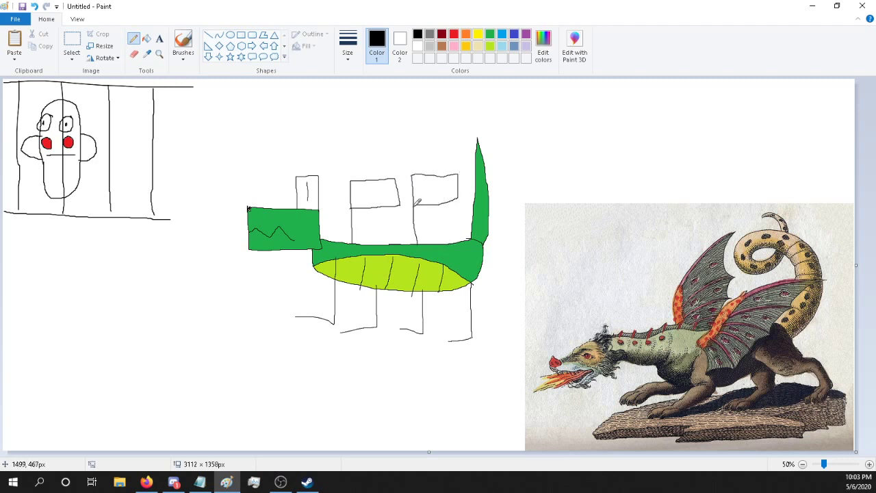
Step: Fill both flags on the dragon's back with solid pink
click(454, 46)
click(146, 38)
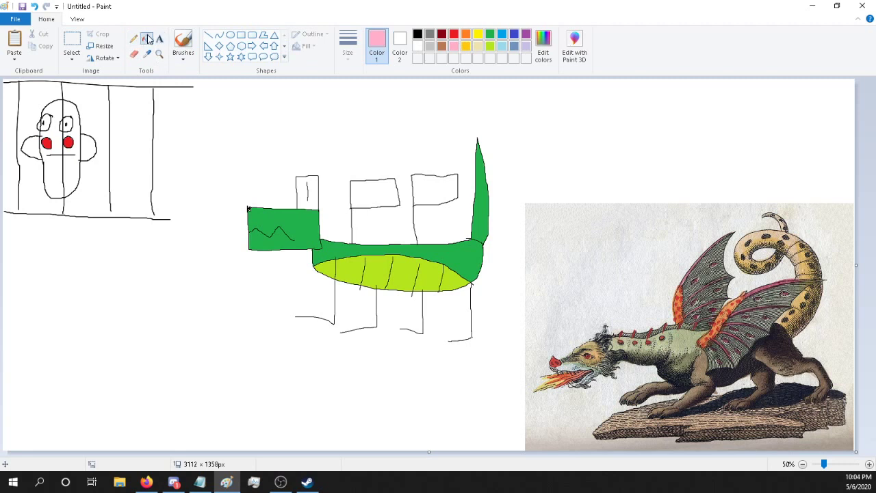
click(381, 186)
click(450, 190)
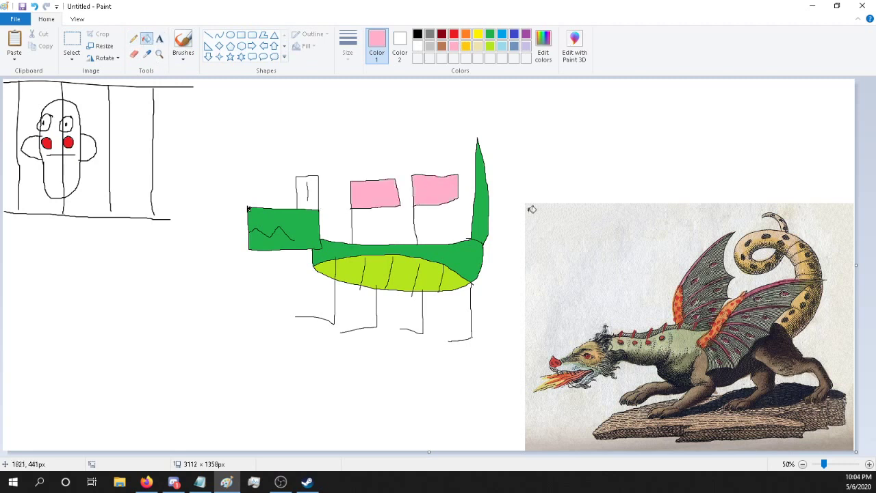
click(555, 361)
click(818, 465)
drag(819, 465, 830, 465)
click(147, 482)
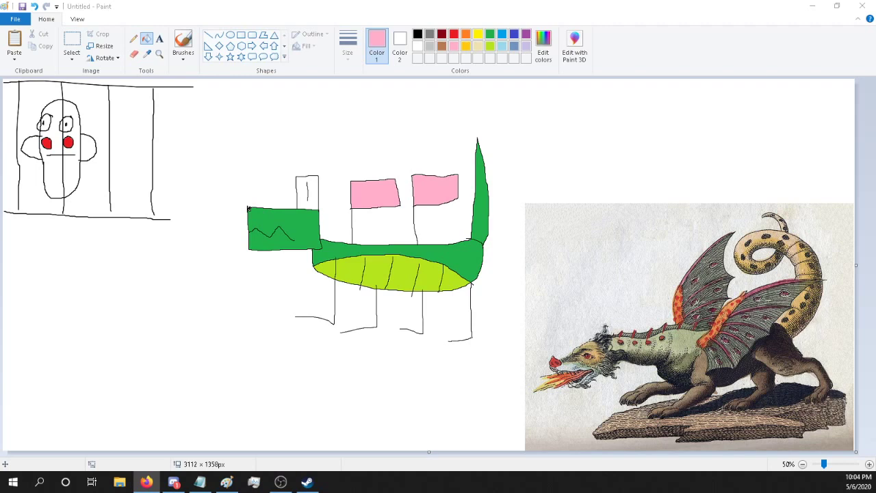
Step: Undo the pink fills of both flags
scroll(478, 357, up, 3)
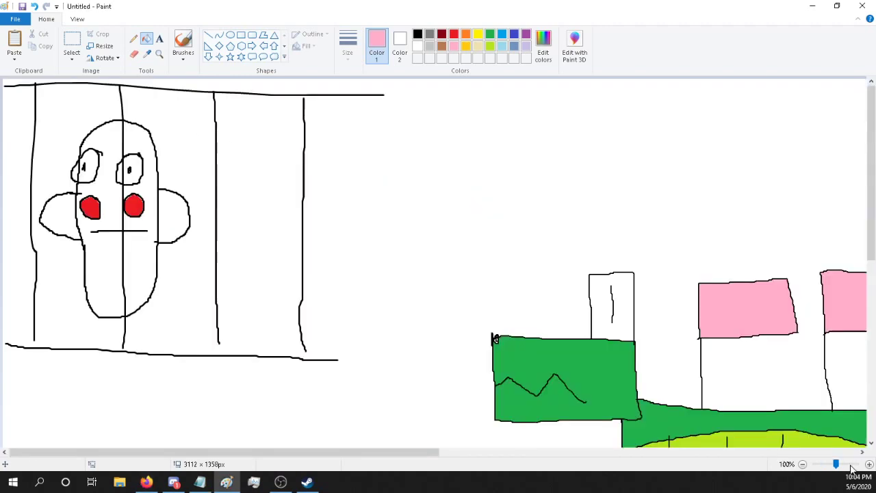
scroll(478, 358, down, 3)
drag(114, 450, 309, 446)
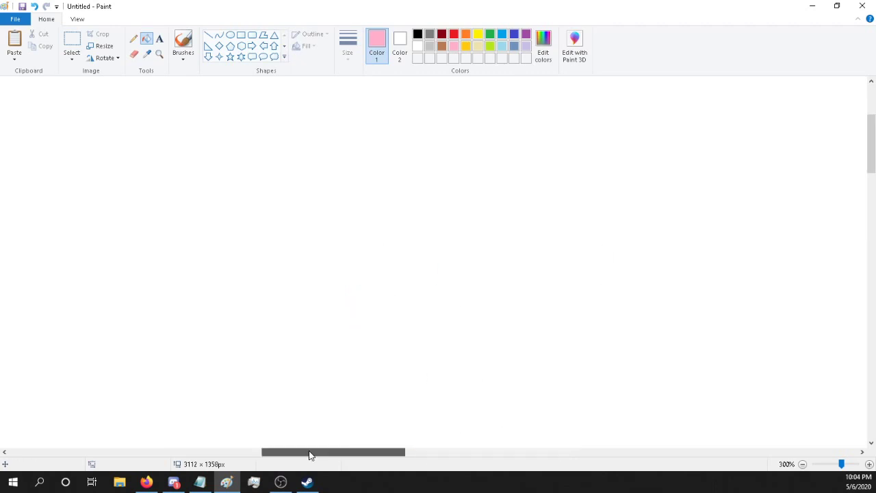
scroll(427, 351, down, 5)
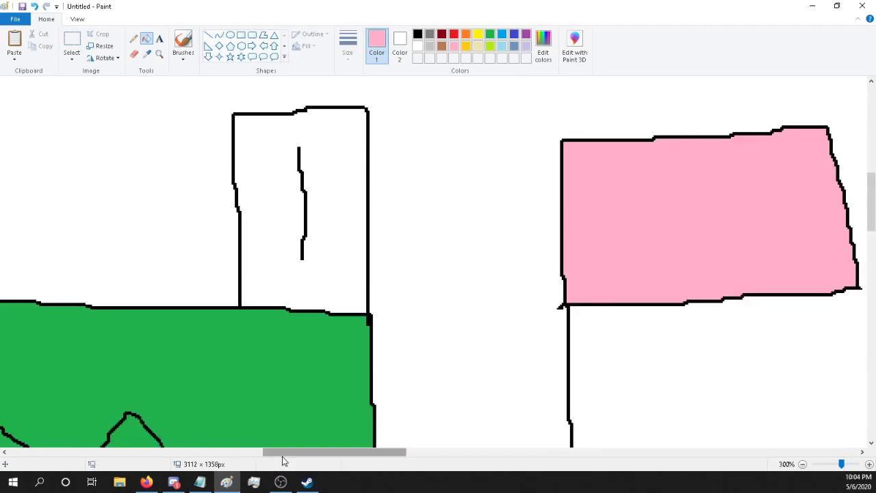
drag(283, 453, 367, 452)
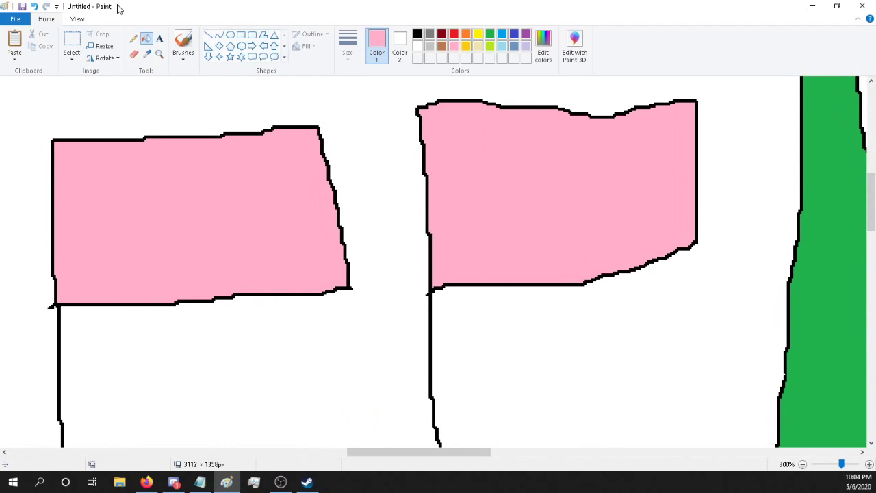
click(33, 7)
click(32, 8)
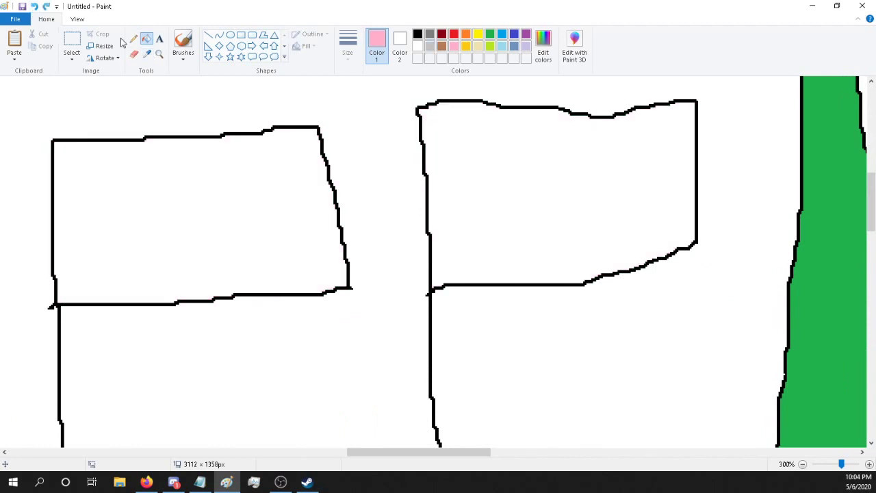
Step: Divide the front flag into five stripes with two light-blue outer and two pink inner pencil lines
click(133, 39)
click(502, 46)
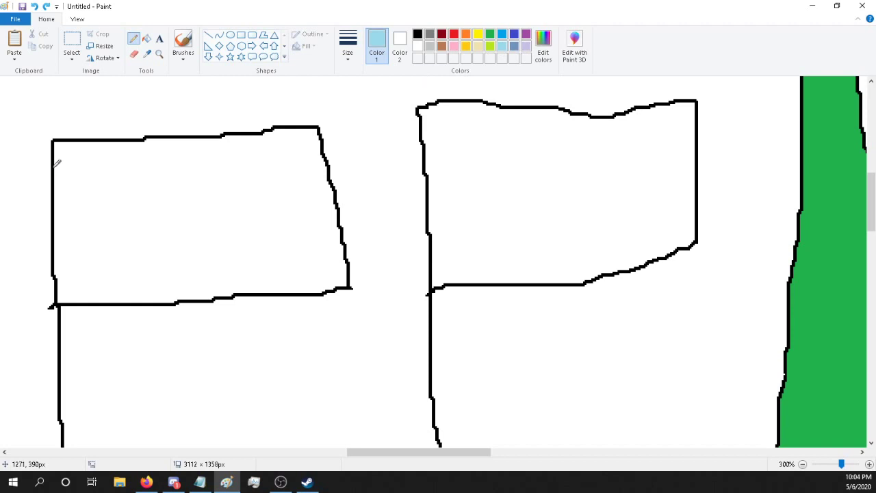
drag(58, 168, 329, 162)
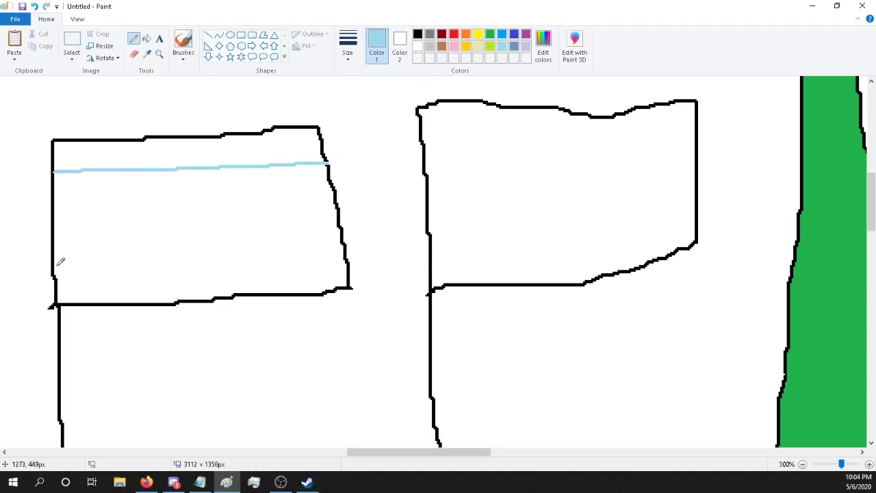
mouse_move(55, 268)
mouse_down()
mouse_move(226, 250)
mouse_move(350, 252)
mouse_up()
click(454, 45)
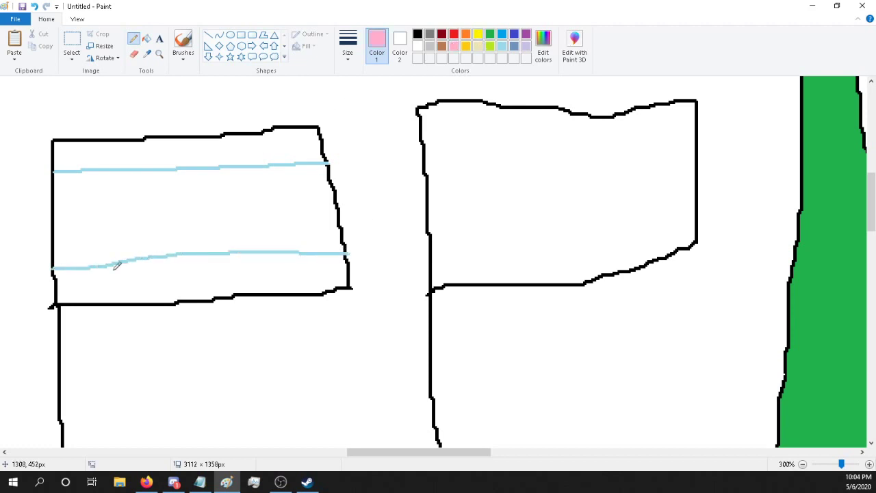
drag(53, 230, 340, 227)
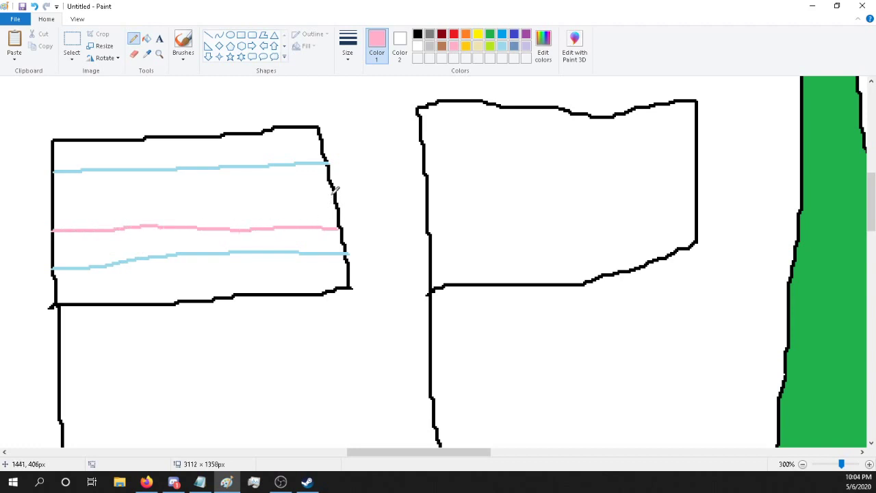
drag(334, 193, 56, 198)
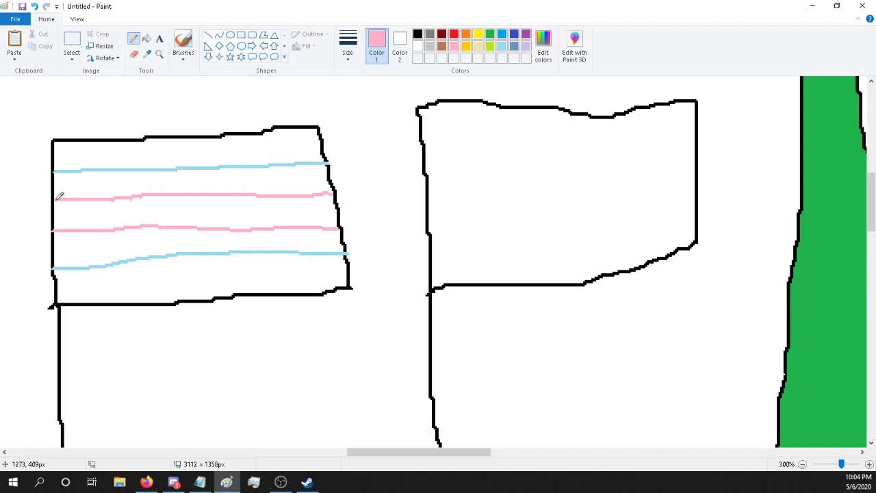
Step: Fill the front flag's outermost stripes light blue and the adjoining inner stripes pink, leaving the middle stripe white
click(147, 40)
click(267, 176)
click(289, 237)
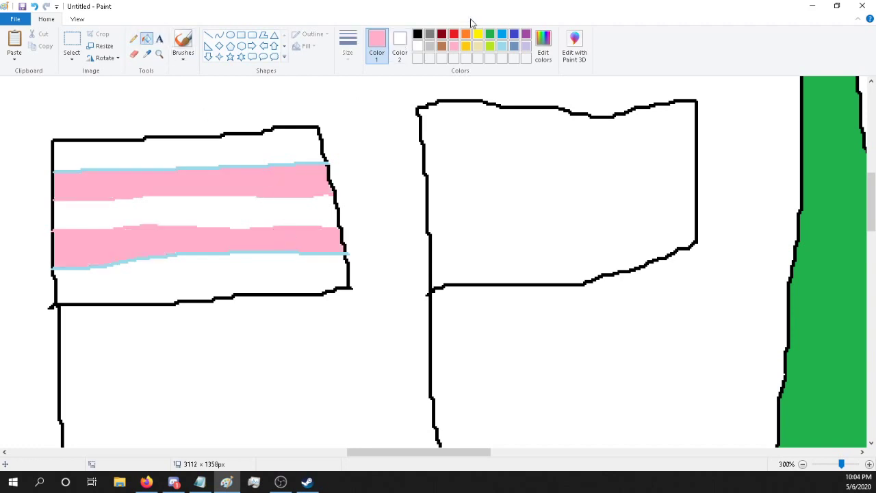
click(502, 45)
click(235, 274)
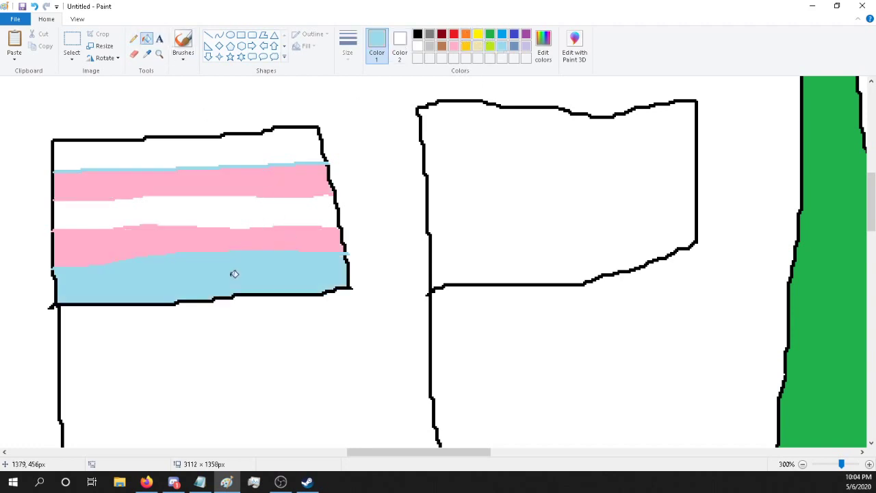
click(230, 151)
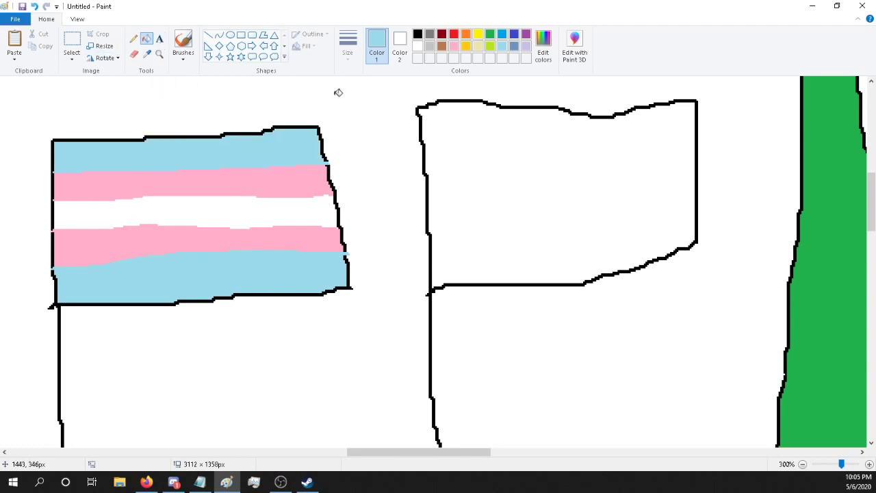
Step: Divide the flag nearer the tail into five stripes with two light-blue outer and two pink inner pencil lines
click(133, 39)
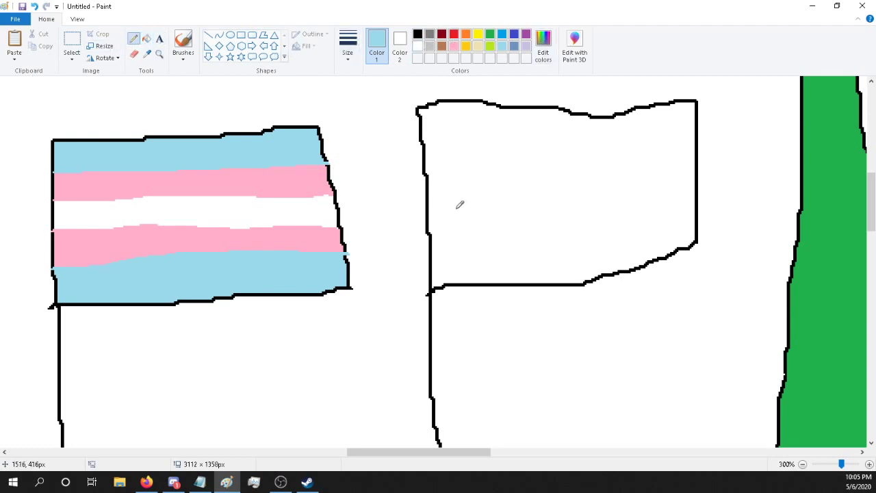
drag(423, 143, 697, 126)
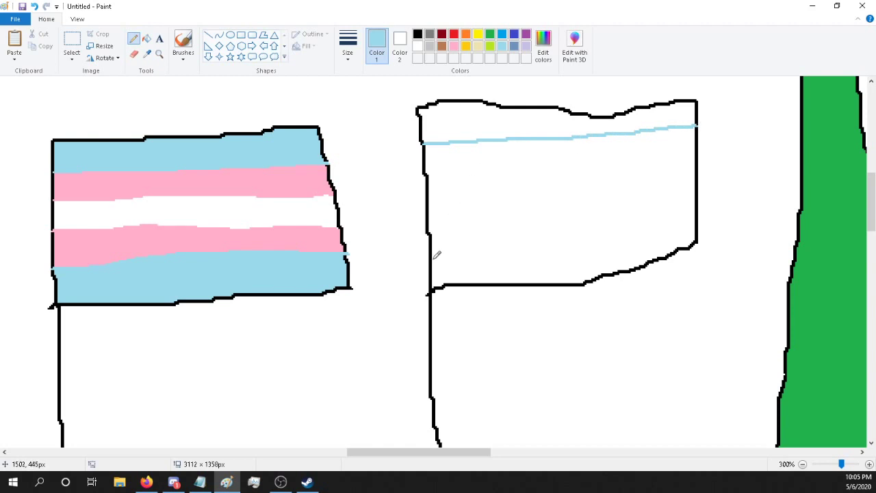
mouse_move(432, 260)
mouse_down()
mouse_move(525, 236)
mouse_move(697, 225)
mouse_up()
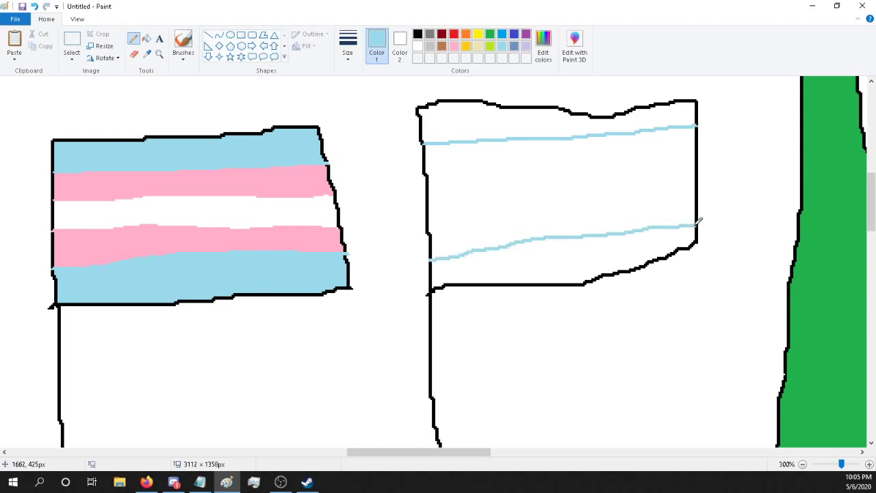
click(454, 46)
mouse_move(427, 216)
mouse_down()
mouse_move(650, 191)
mouse_move(694, 196)
mouse_up()
drag(695, 154, 433, 169)
Step: Fill the rear flag's outermost stripes light blue and the adjoining inner stripes pink, keeping its middle stripe white
click(146, 39)
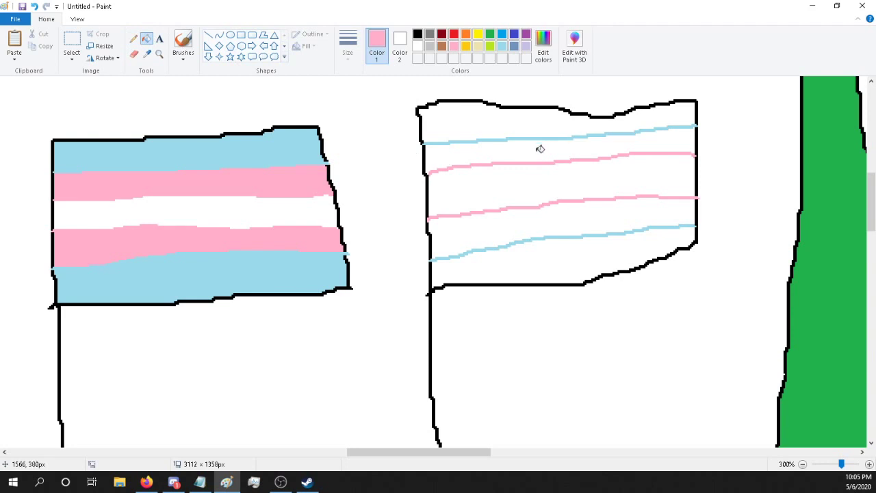
click(540, 148)
click(518, 225)
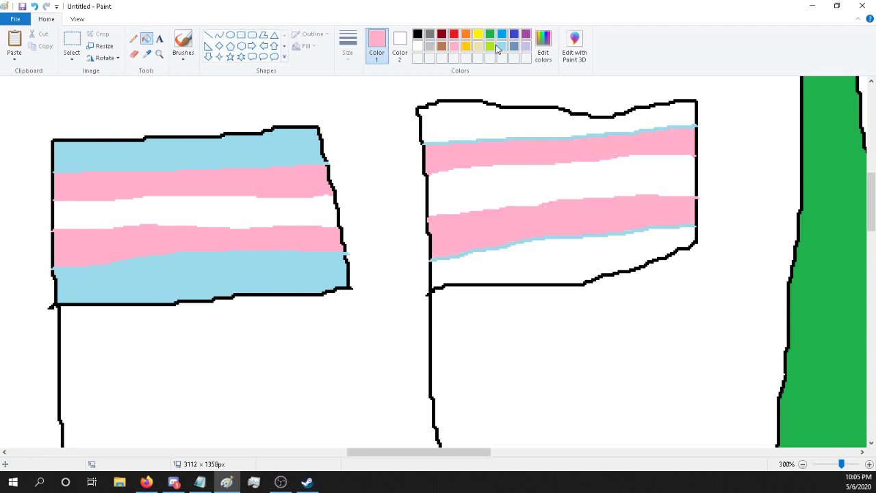
click(507, 47)
click(531, 247)
click(501, 125)
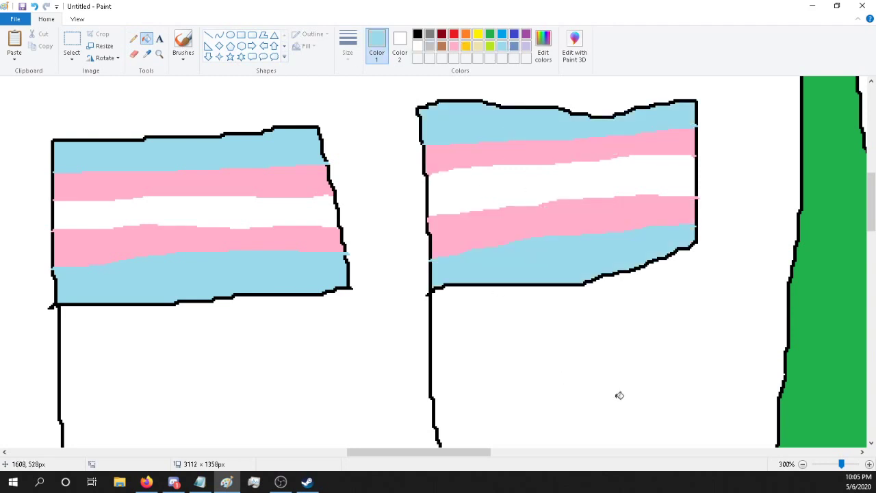
Step: Select the pasted dragon picture and remove it from the canvas
click(823, 466)
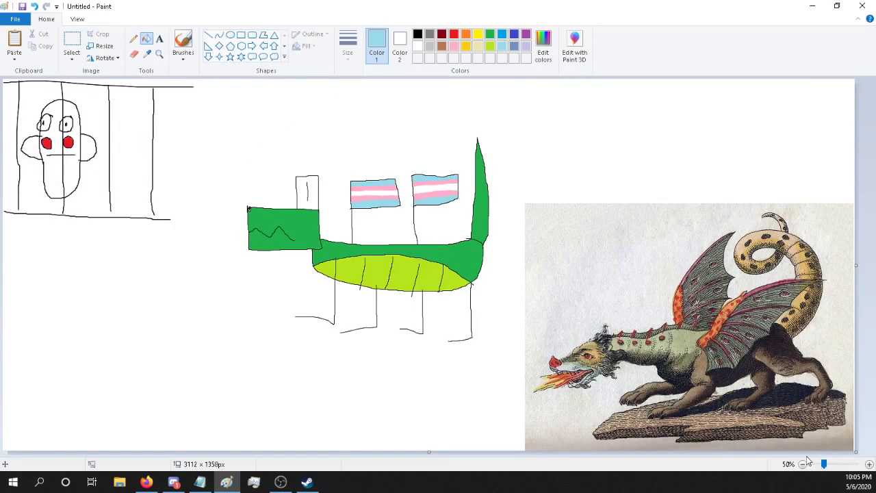
click(147, 482)
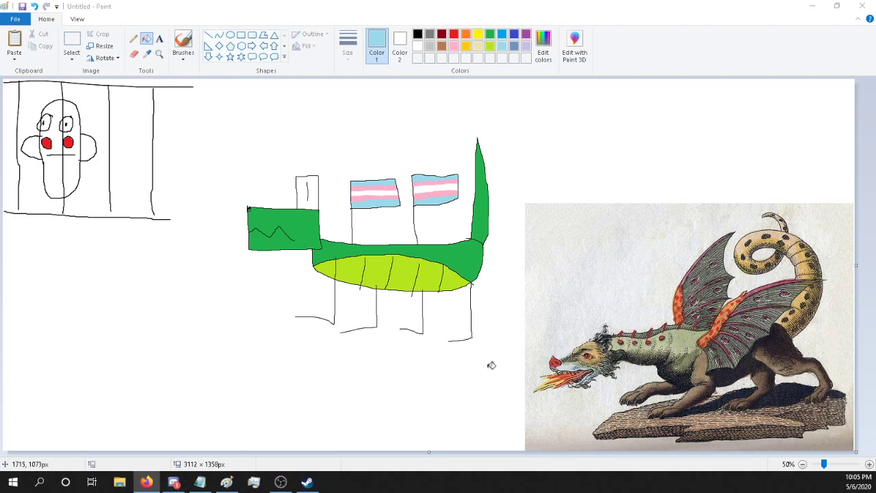
click(71, 41)
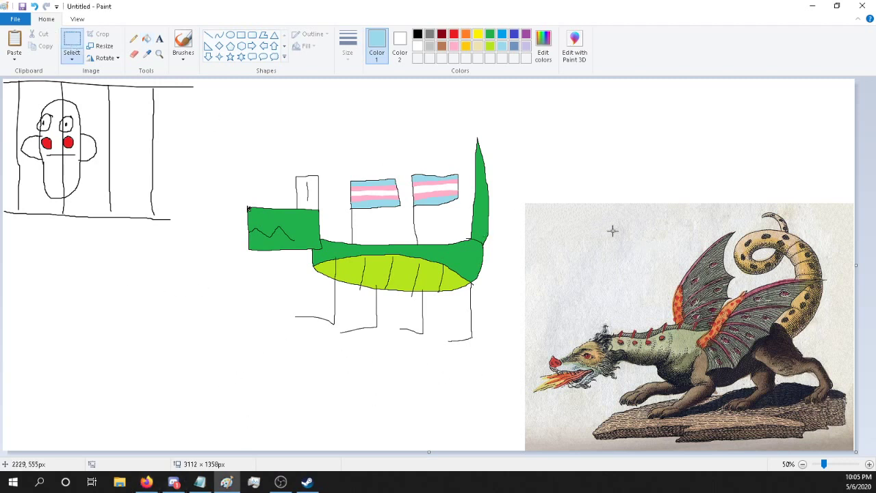
drag(518, 196, 856, 451)
right_click(667, 326)
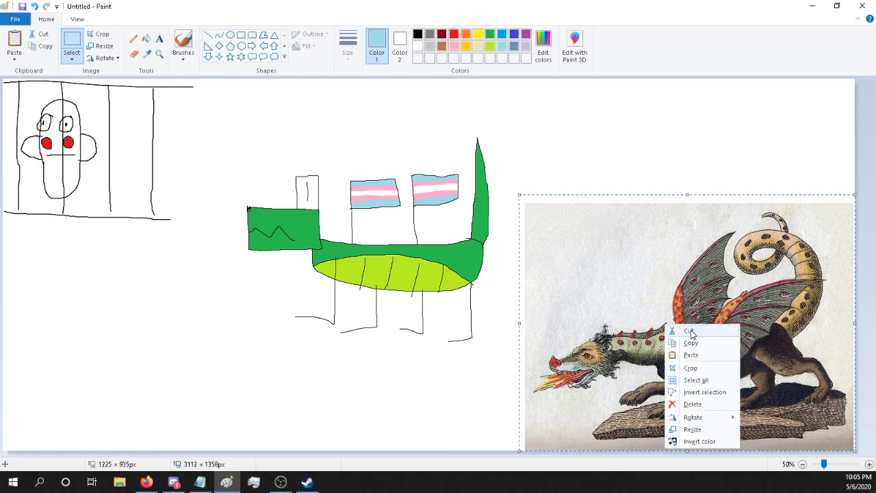
click(691, 340)
key(Delete)
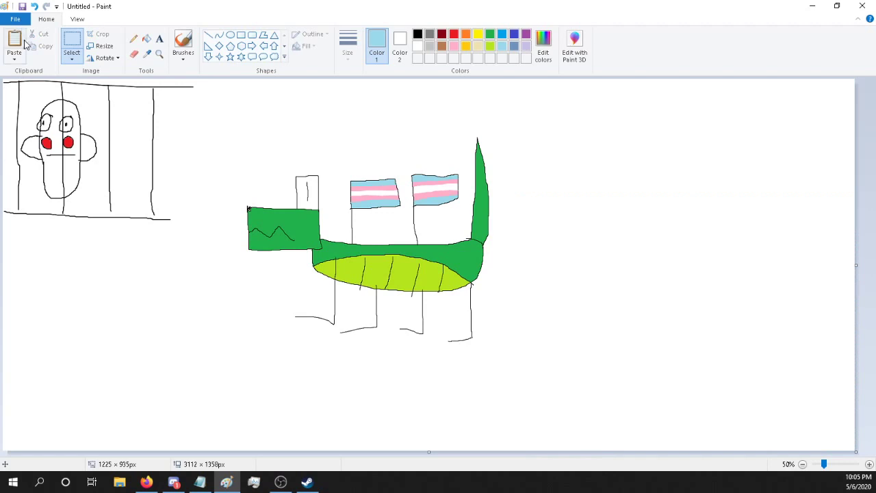
click(14, 60)
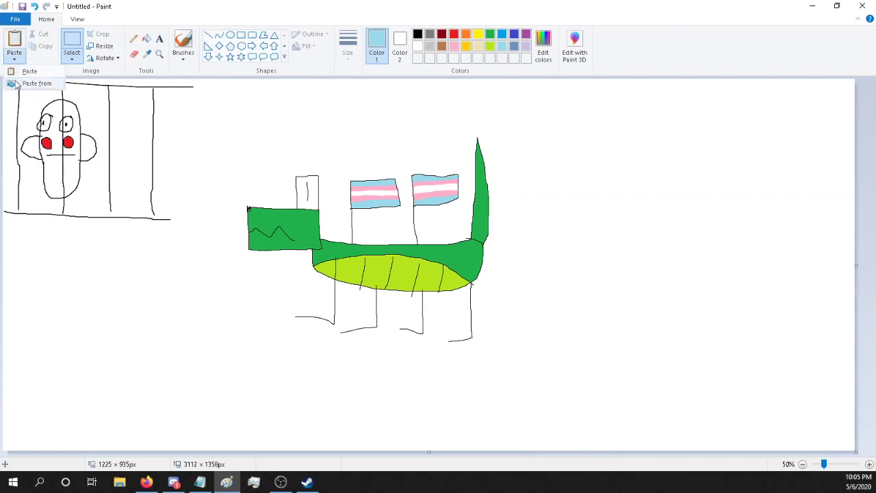
click(115, 89)
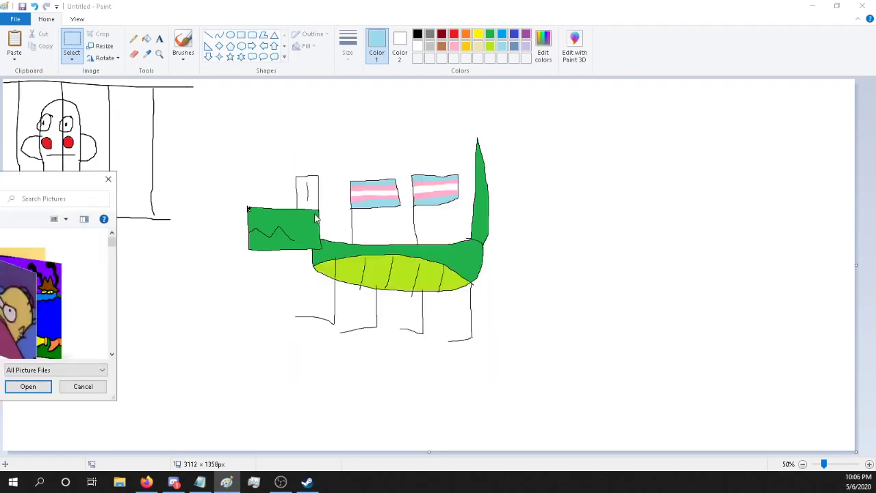
key(Escape)
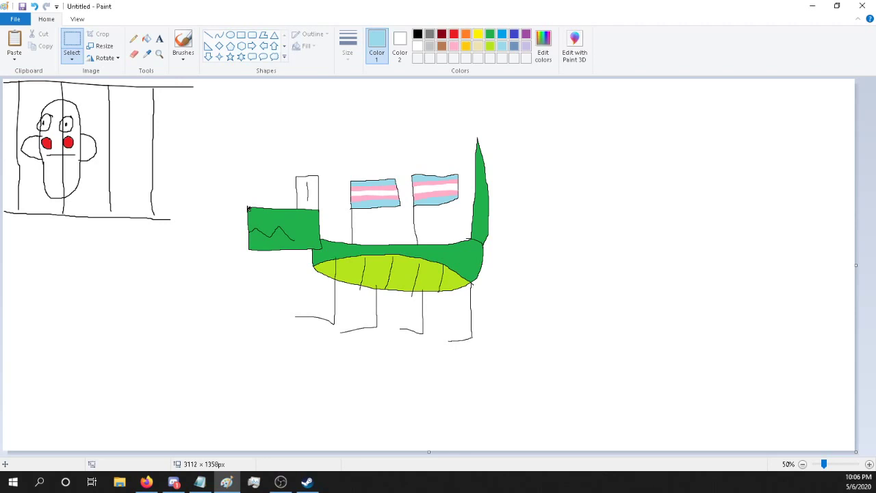
Step: Paste the picture of the character in the red KONY 2012 shirt and place it just below the caged figure
key(ctrl+v)
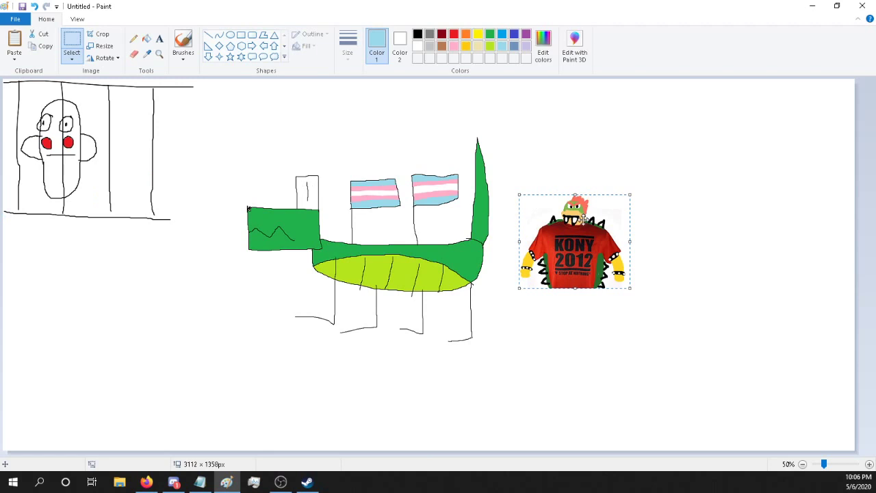
mouse_move(580, 221)
mouse_down()
mouse_move(209, 115)
mouse_move(235, 128)
mouse_up()
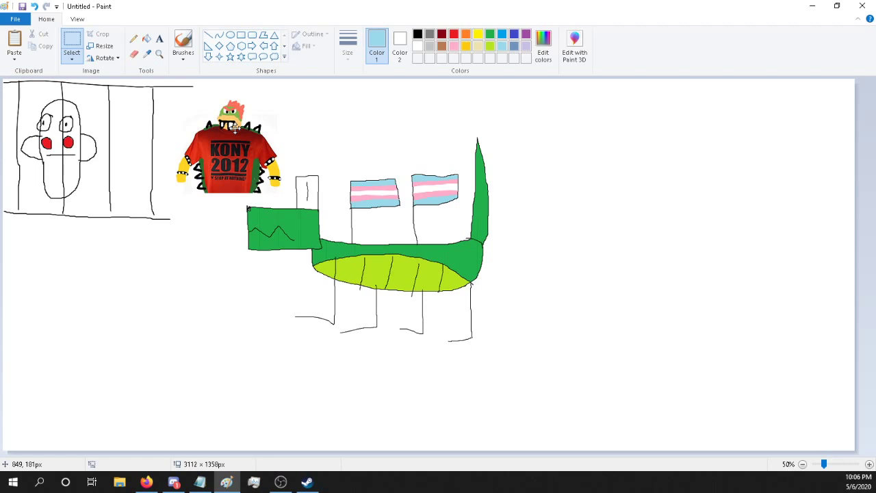
mouse_move(235, 127)
mouse_down()
mouse_move(115, 303)
mouse_move(60, 271)
mouse_move(69, 267)
mouse_up()
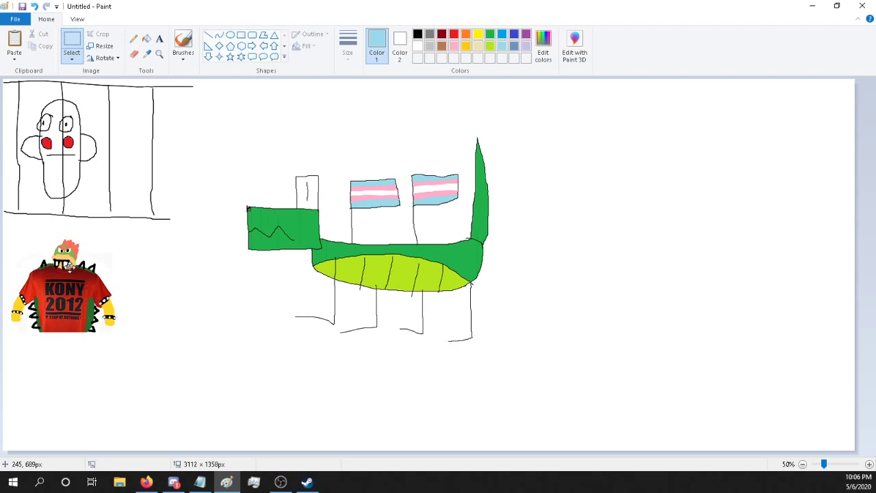
drag(69, 267, 68, 268)
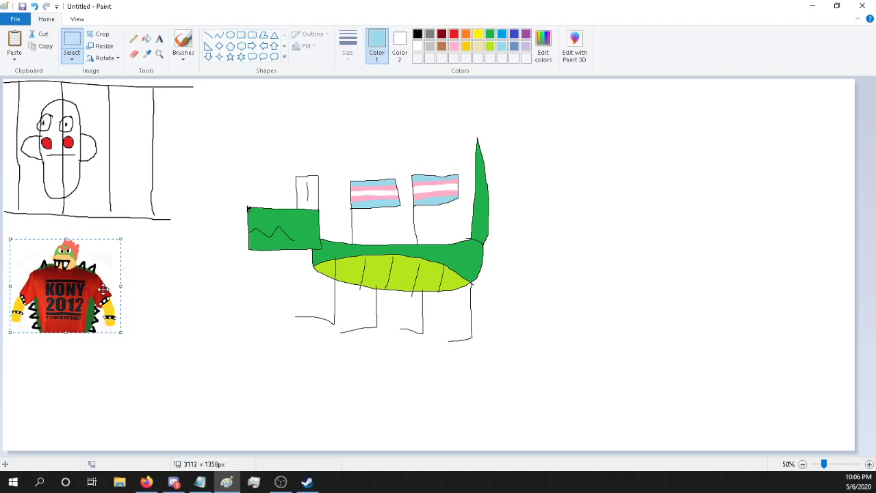
Step: Adjust the pasted KONY 2012 character picture slightly so it sits just below the cage, and release the selection
key(ctrl+z)
key(ctrl+z)
key(ctrl+z)
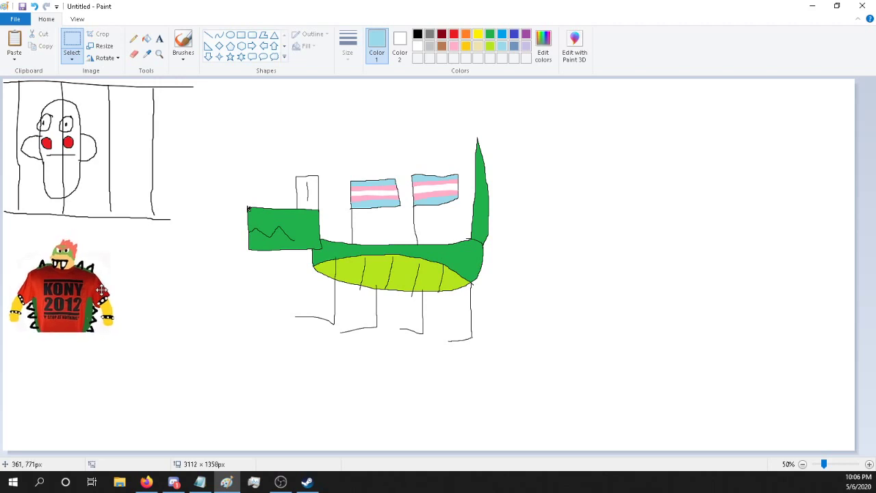
key(ctrl+z)
key(ctrl+z)
key(ctrl+z)
key(ctrl+z)
key(ctrl+z)
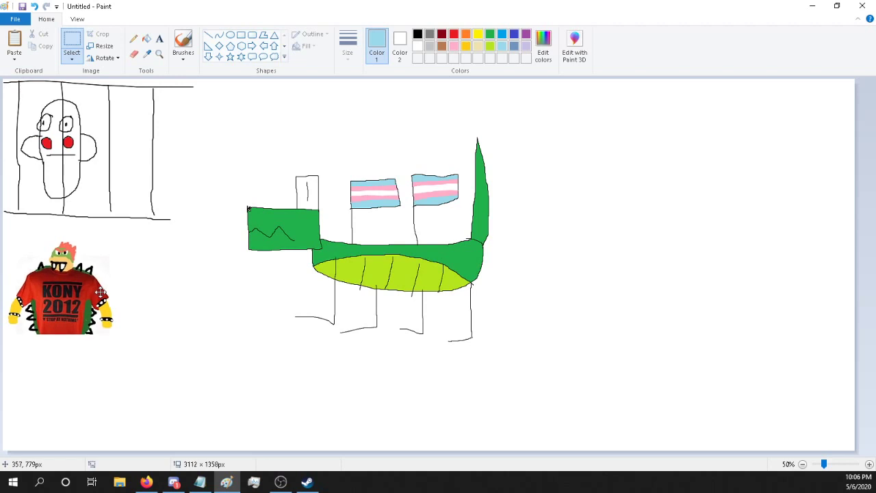
key(ctrl+z)
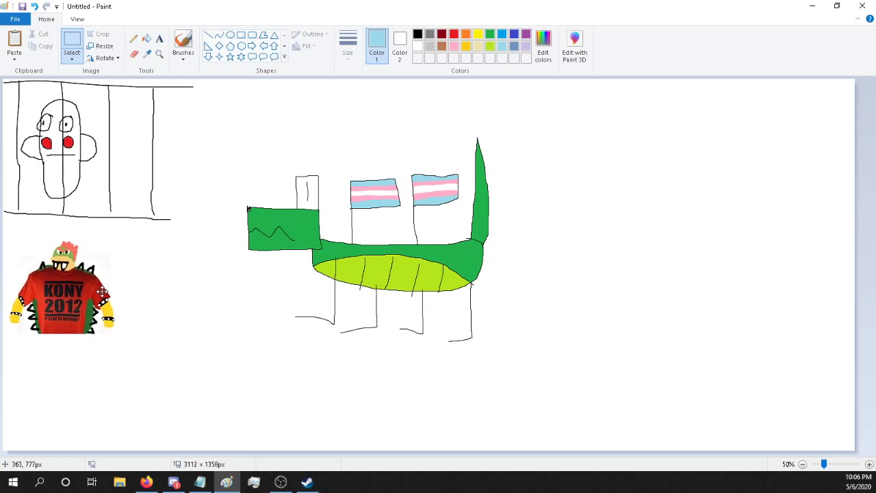
key(ctrl+z)
key(ctrl+z)
key(ctrl+z)
key(ctrl+z)
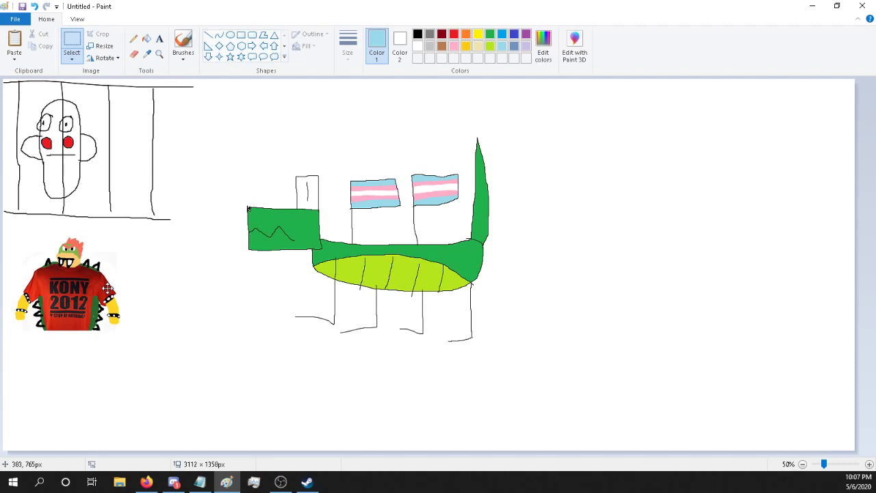
key(ctrl+z)
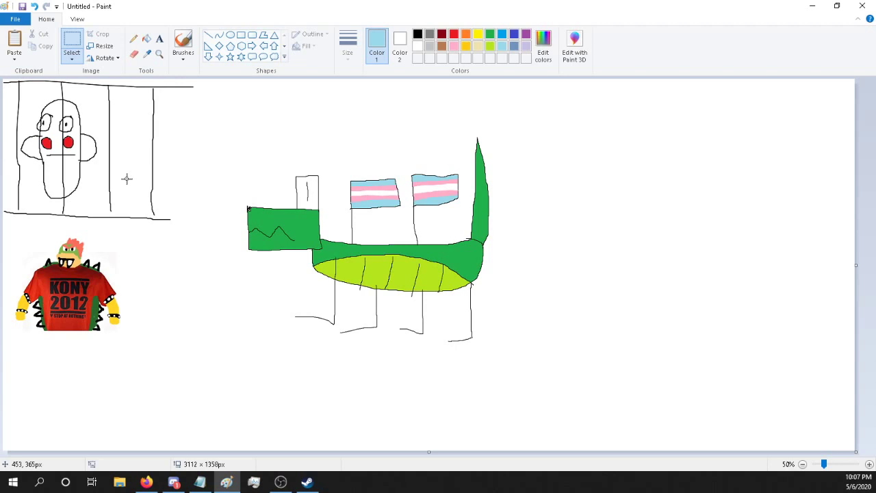
click(147, 482)
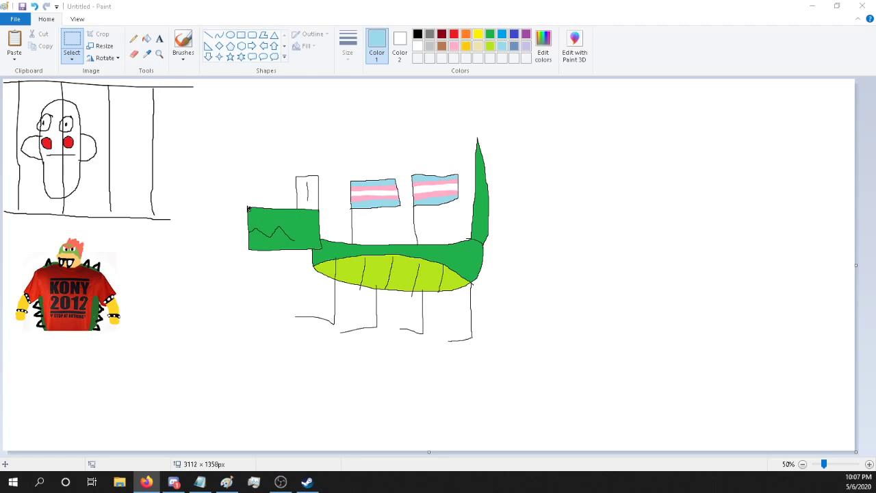
click(14, 41)
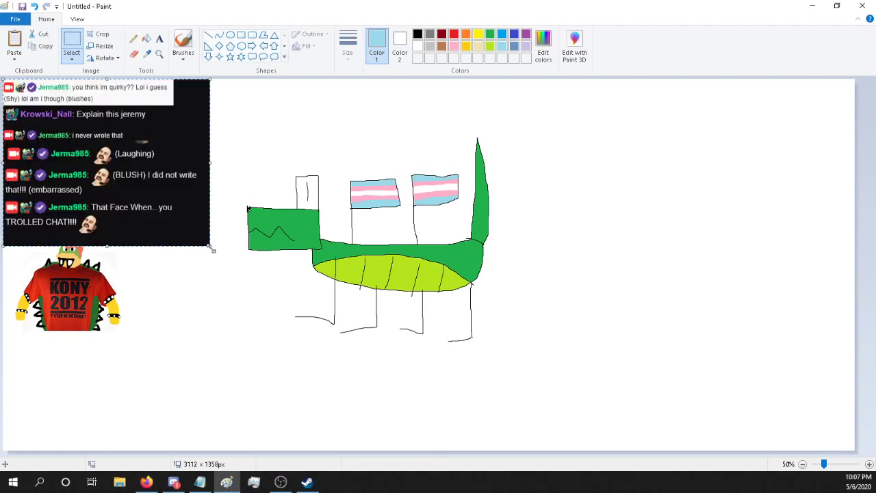
drag(213, 250, 449, 425)
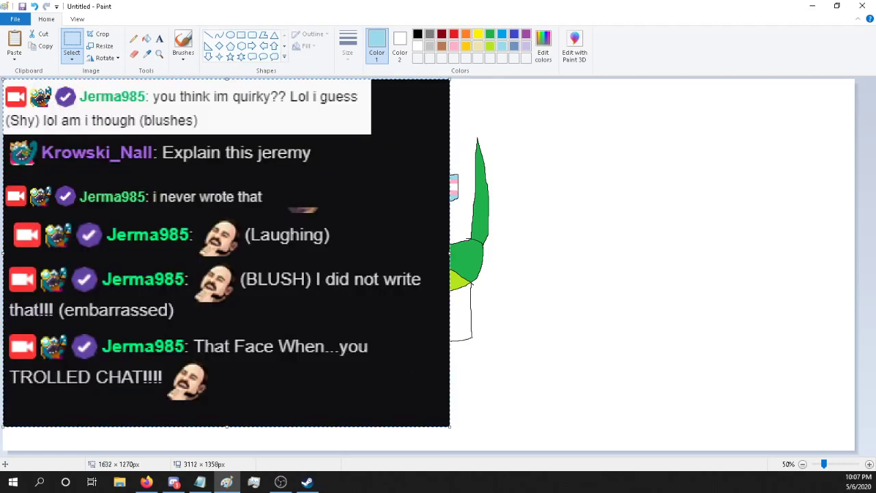
click(146, 482)
click(34, 6)
key(alt+Tab)
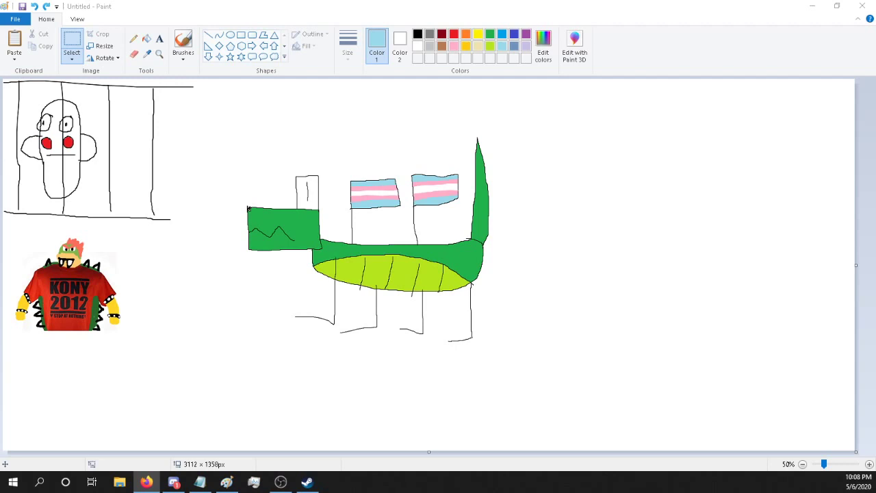
click(14, 41)
click(14, 41)
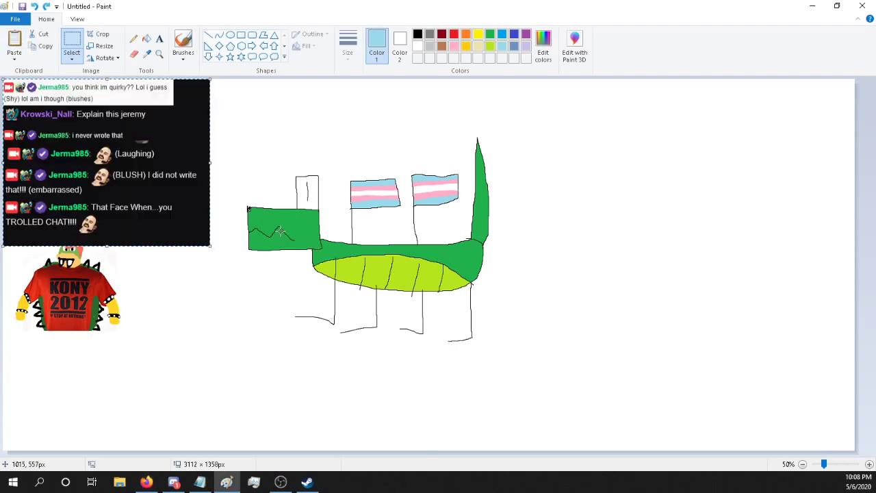
click(34, 6)
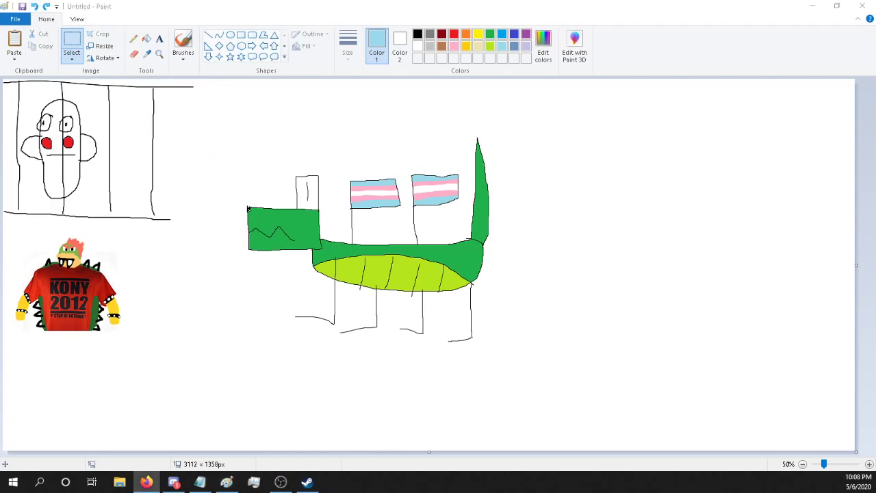
Step: Paste the webcam photo of the man in the grey T-shirt and place it in the canvas's lower-right corner
click(14, 41)
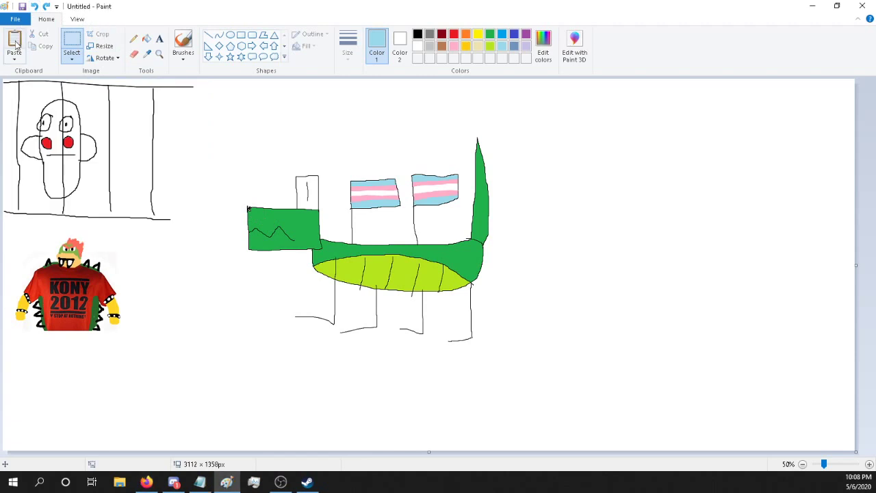
click(14, 41)
mouse_move(142, 188)
mouse_down()
mouse_move(593, 269)
mouse_move(681, 370)
mouse_move(498, 475)
mouse_move(673, 277)
mouse_move(658, 353)
mouse_move(625, 339)
mouse_move(631, 344)
mouse_up()
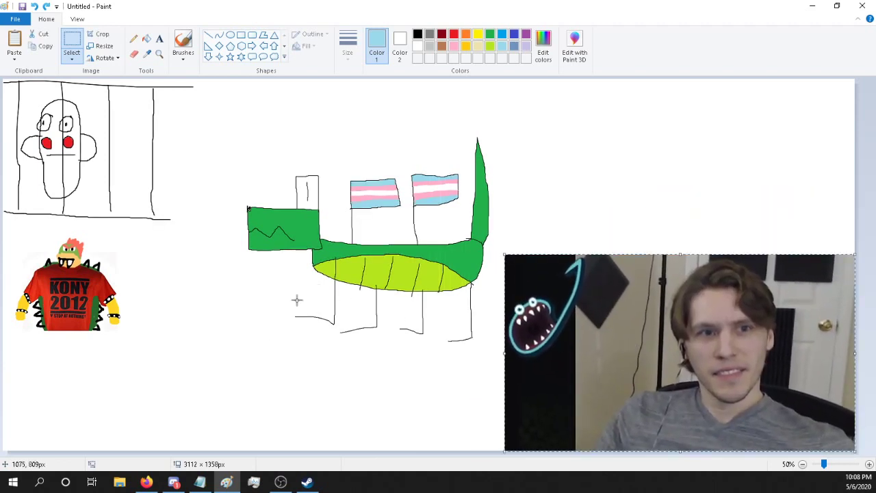
click(278, 331)
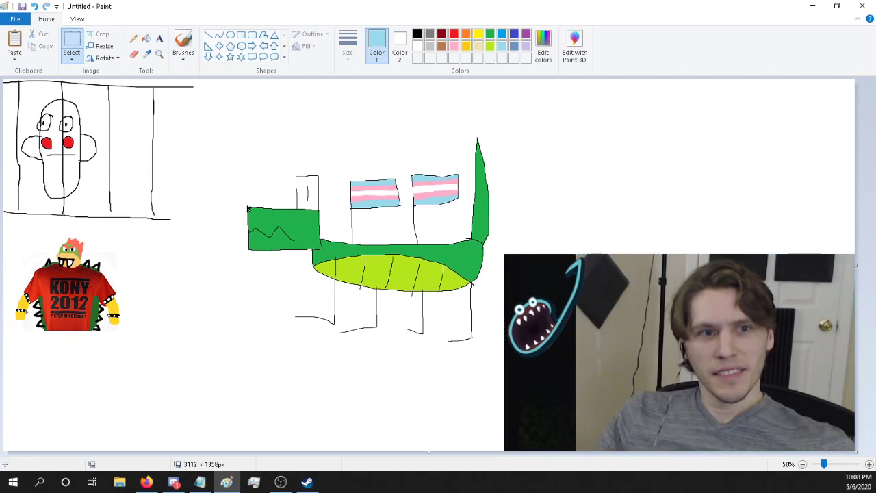
key(alt+Tab)
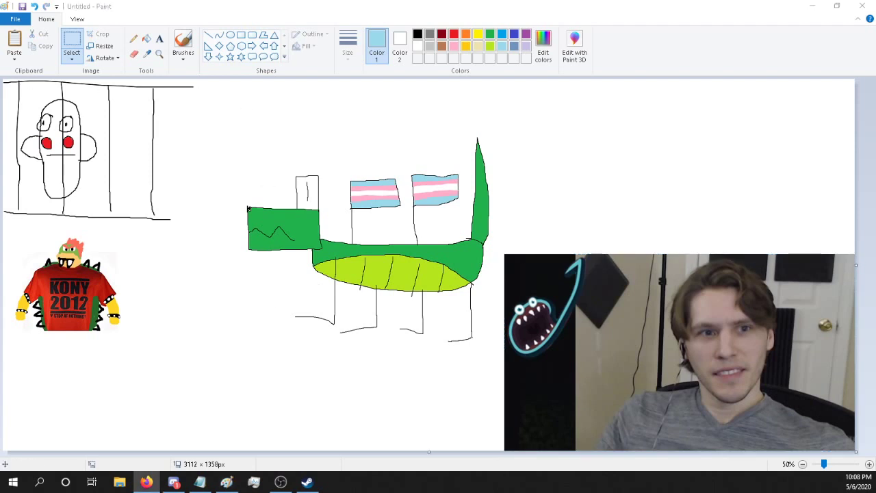
click(140, 38)
click(134, 39)
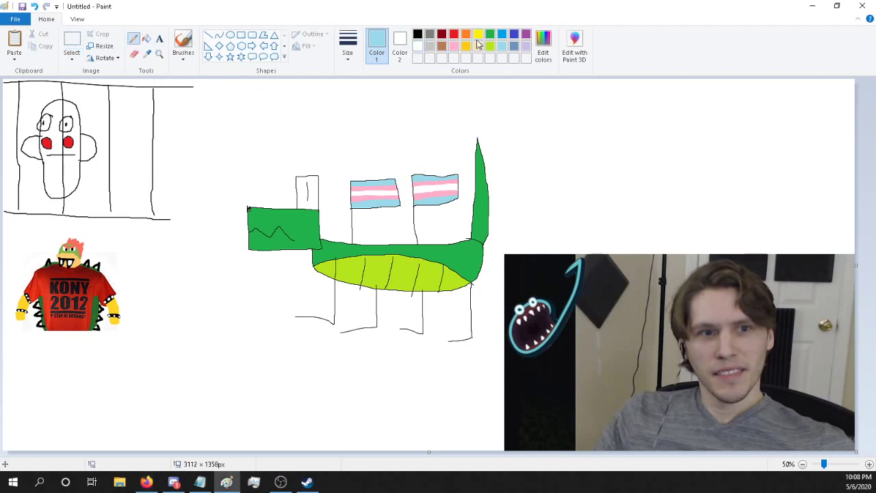
click(478, 45)
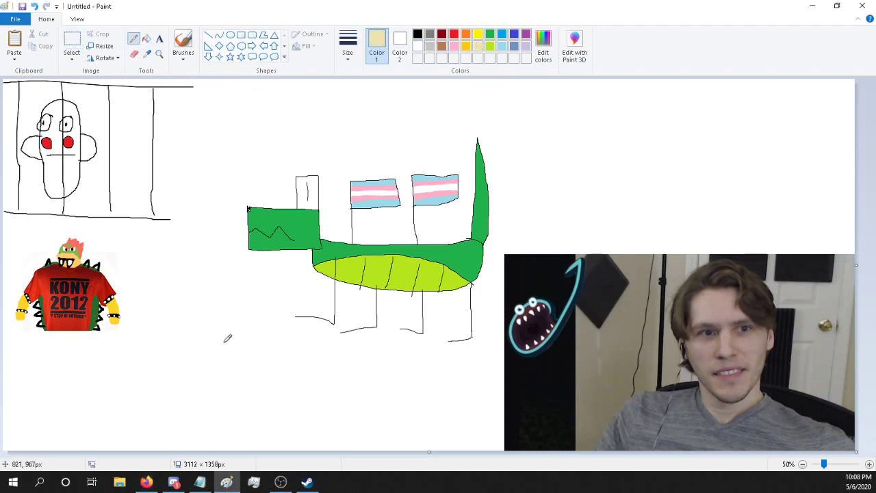
mouse_move(197, 341)
mouse_down()
mouse_move(210, 387)
mouse_move(230, 390)
mouse_move(243, 386)
mouse_move(254, 346)
mouse_up()
click(34, 6)
Step: Sample the skin tone from the cheek in the photo, try a flat-topped face outline below the dragon's head, and undo it
click(146, 53)
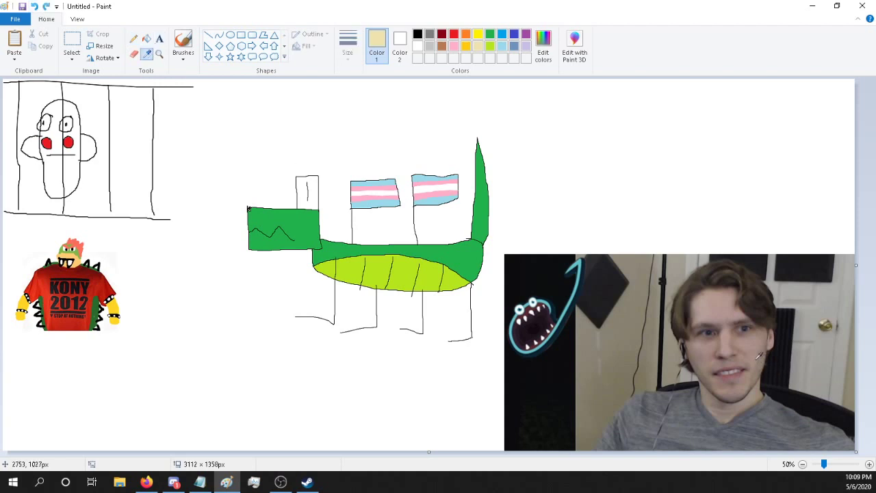
click(760, 354)
mouse_move(200, 362)
mouse_down()
mouse_move(208, 413)
mouse_move(261, 380)
mouse_move(264, 360)
mouse_move(196, 360)
mouse_move(201, 351)
mouse_move(217, 385)
mouse_up()
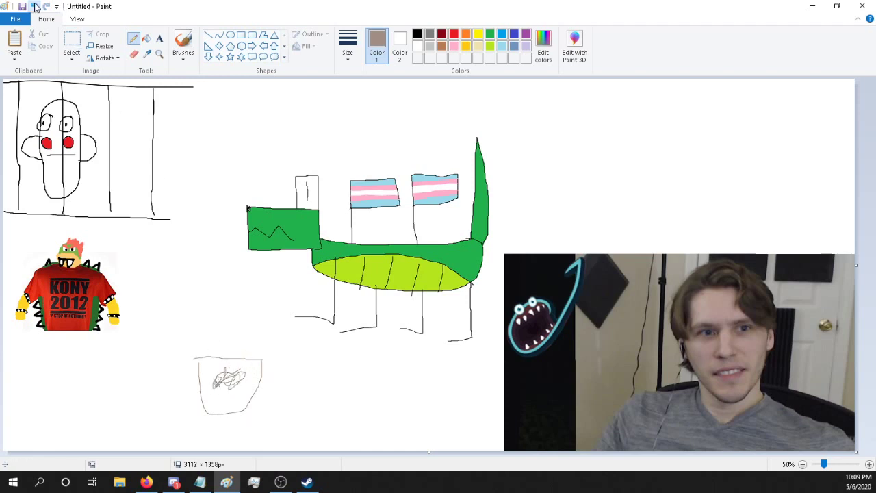
click(35, 6)
click(35, 6)
click(35, 7)
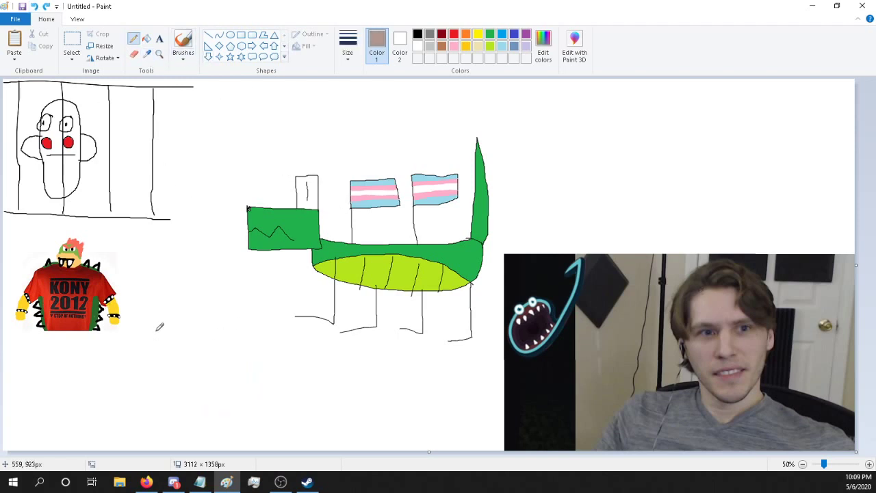
Step: Try out face outlines in the sampled skin tone and keep a narrow upright oval between the KONY character and the dragon
mouse_move(156, 330)
mouse_down()
mouse_move(163, 377)
mouse_move(183, 382)
mouse_move(195, 375)
mouse_move(201, 328)
mouse_up()
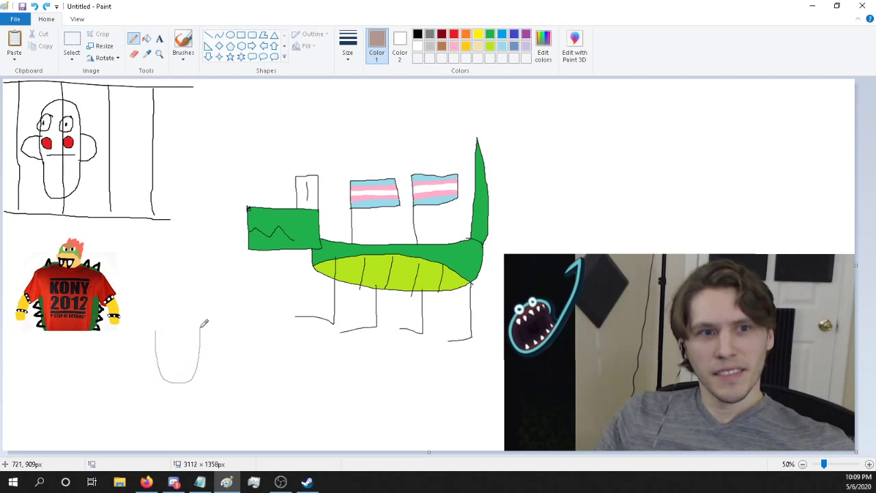
mouse_move(200, 324)
mouse_down()
mouse_move(167, 319)
mouse_move(154, 342)
mouse_up()
click(34, 7)
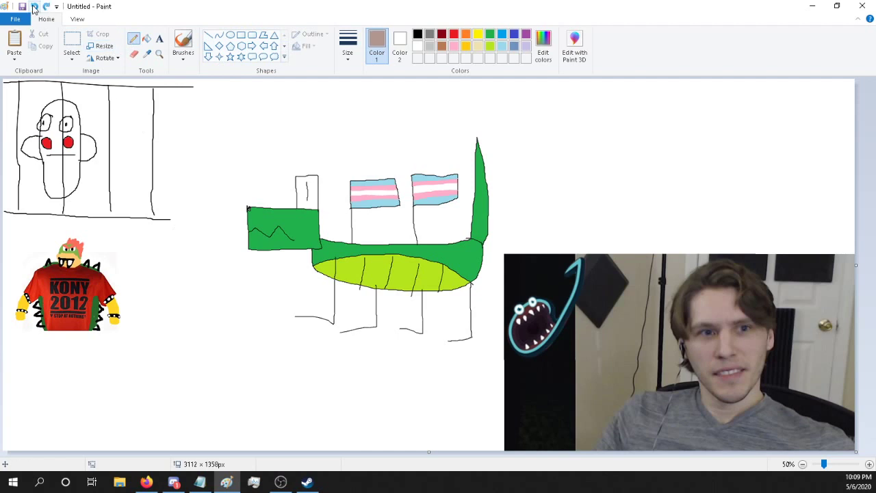
mouse_move(161, 325)
mouse_down()
mouse_move(199, 355)
mouse_move(217, 332)
mouse_up()
click(34, 7)
mouse_move(172, 316)
mouse_down()
mouse_move(177, 354)
mouse_move(192, 358)
mouse_move(209, 342)
mouse_move(207, 292)
mouse_move(186, 291)
mouse_move(170, 319)
mouse_up()
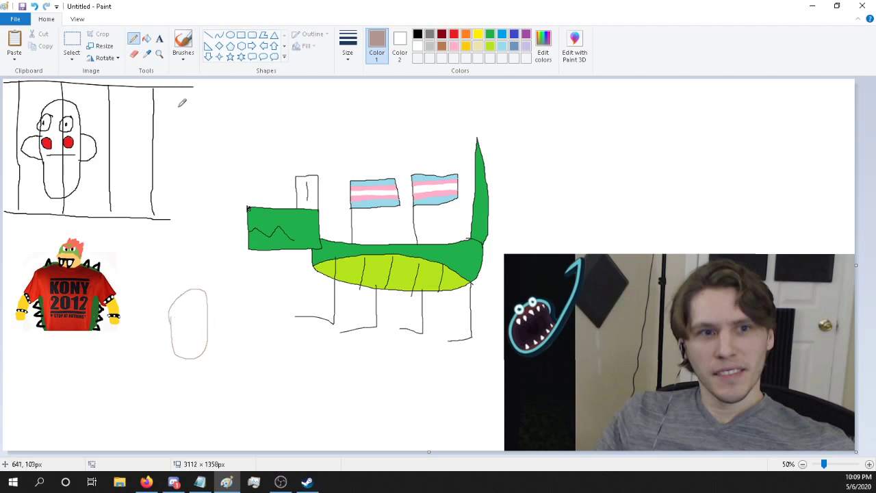
click(146, 53)
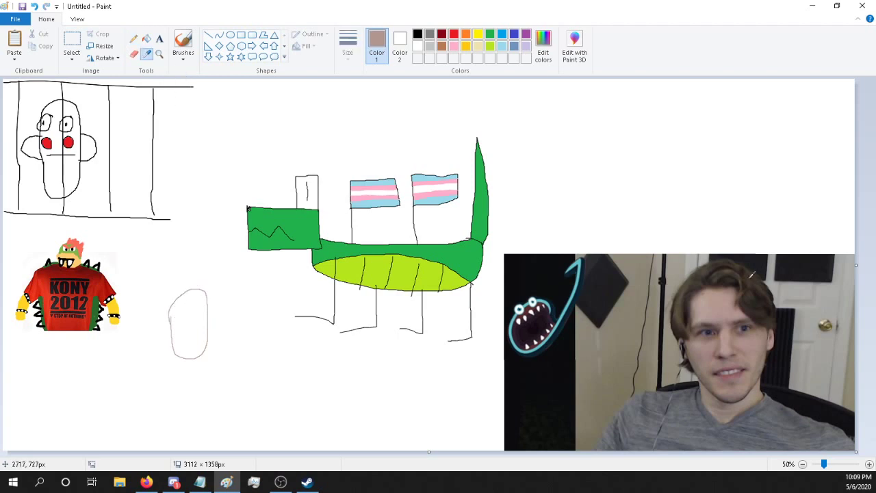
click(753, 287)
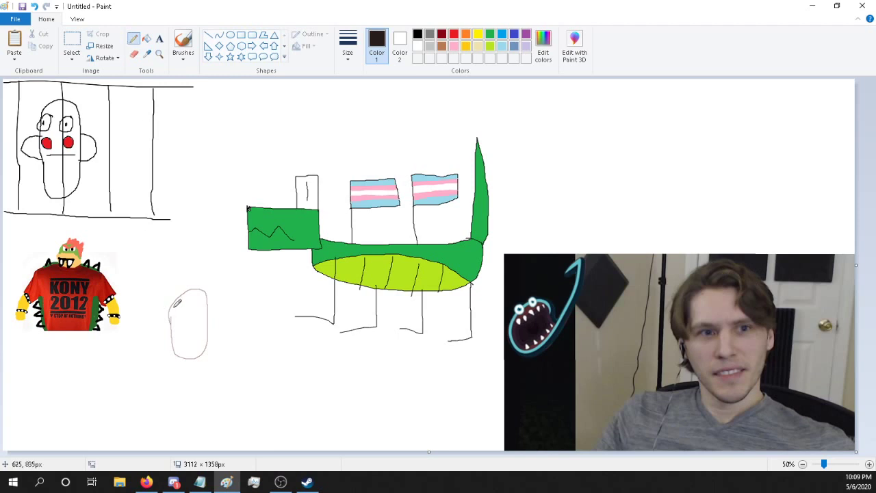
drag(171, 313, 185, 284)
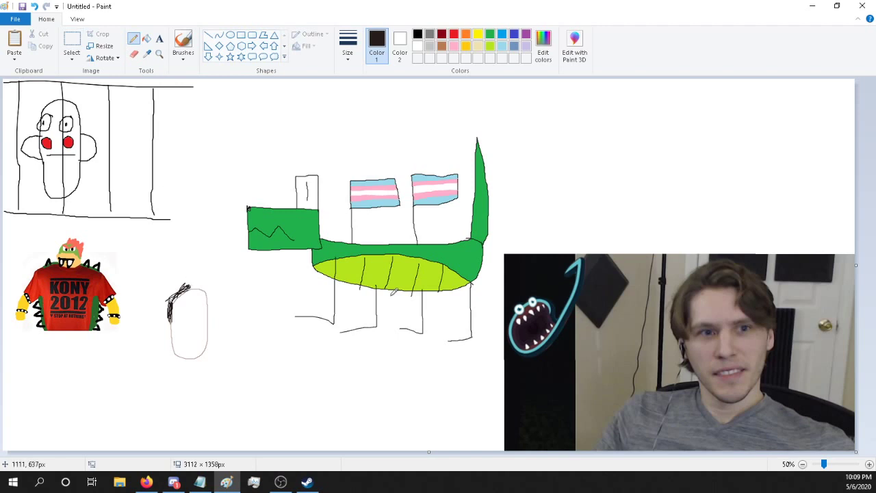
click(836, 464)
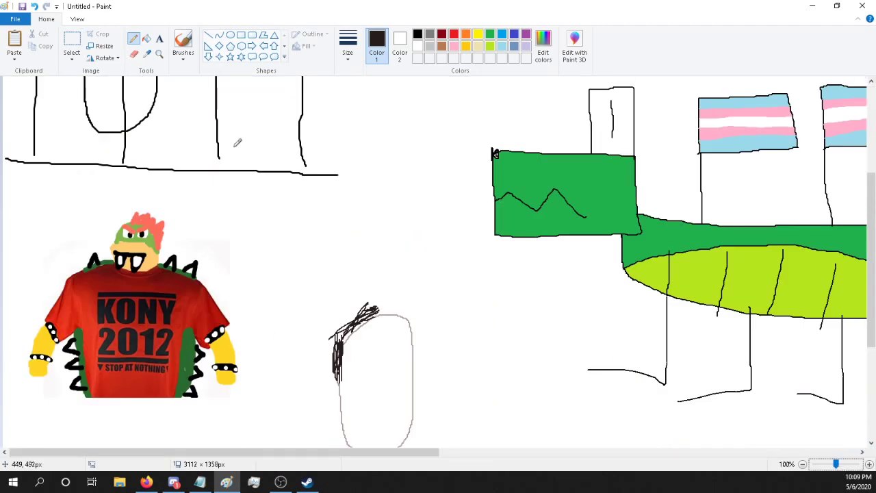
click(34, 6)
click(443, 46)
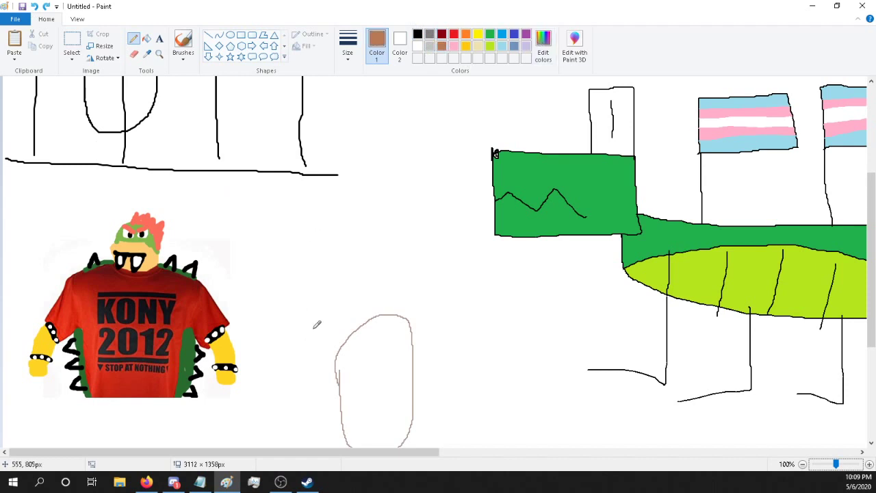
mouse_move(337, 356)
mouse_down()
mouse_move(333, 370)
mouse_move(339, 337)
mouse_up()
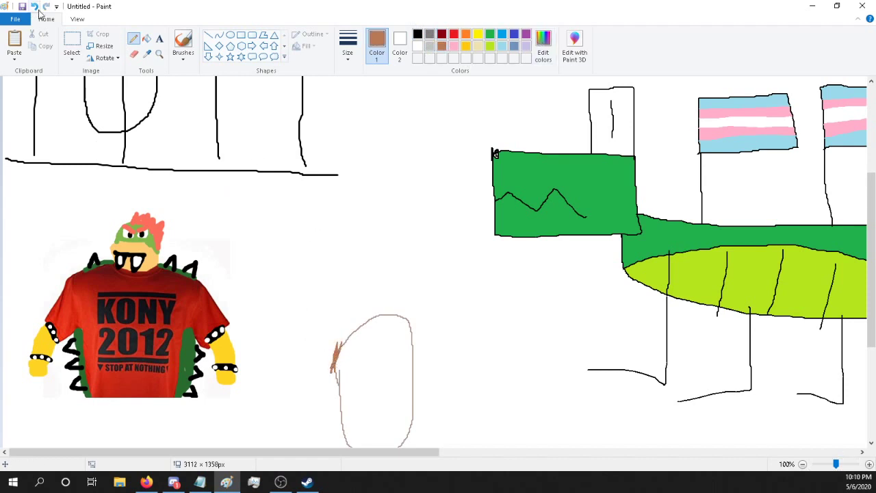
click(34, 6)
click(826, 465)
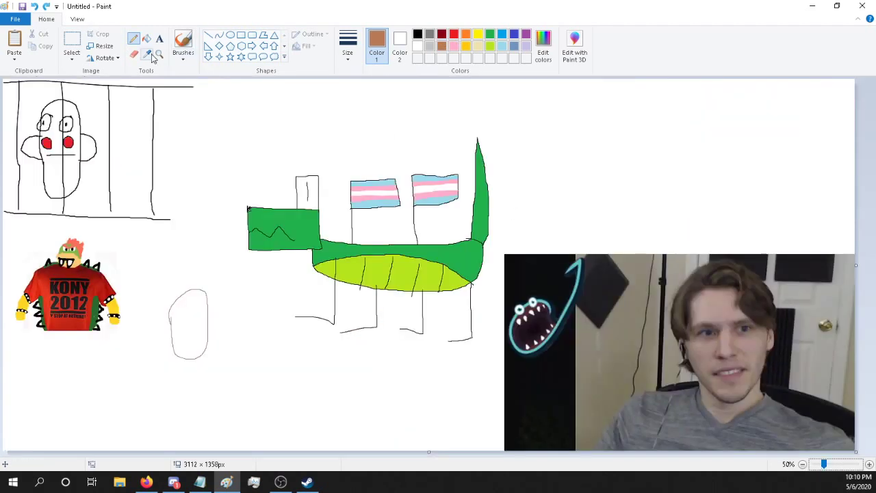
Step: Sample a greyish brown from the hair in the photo and scribble hair along the top of the oval head
click(147, 54)
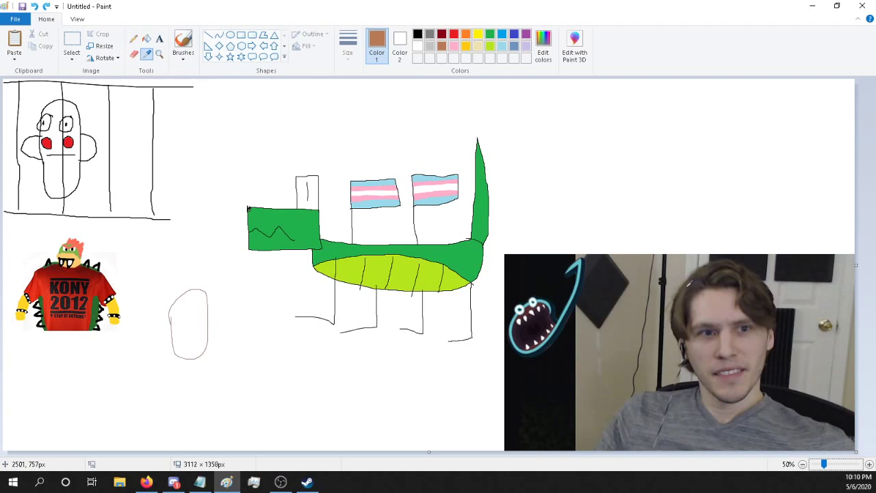
click(686, 284)
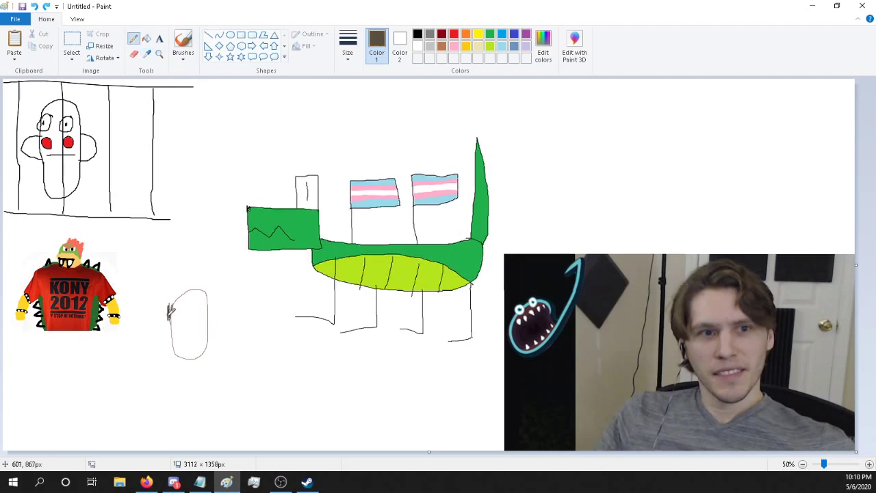
mouse_move(171, 312)
mouse_down()
mouse_move(191, 286)
mouse_move(204, 288)
mouse_move(194, 282)
mouse_move(215, 293)
mouse_move(207, 299)
mouse_move(204, 288)
mouse_move(210, 303)
mouse_move(199, 298)
mouse_up()
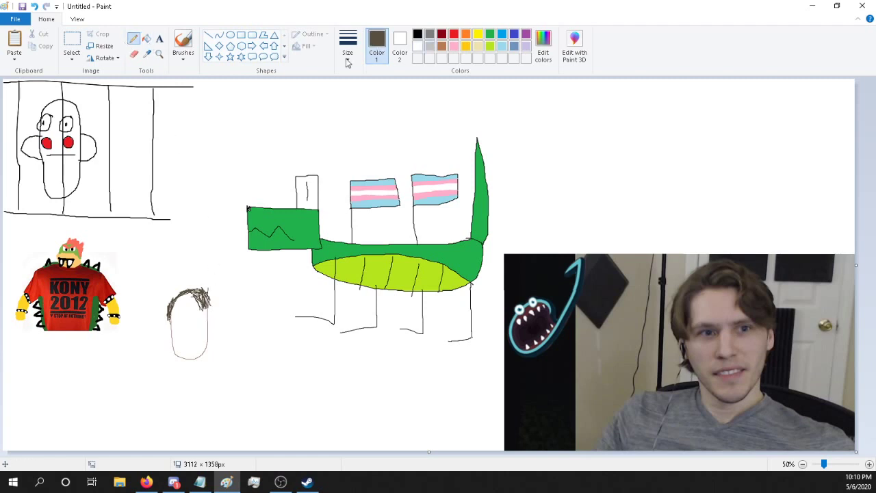
Step: Examine the colour of the man's eyes up close in the pasted webcam photo
click(147, 53)
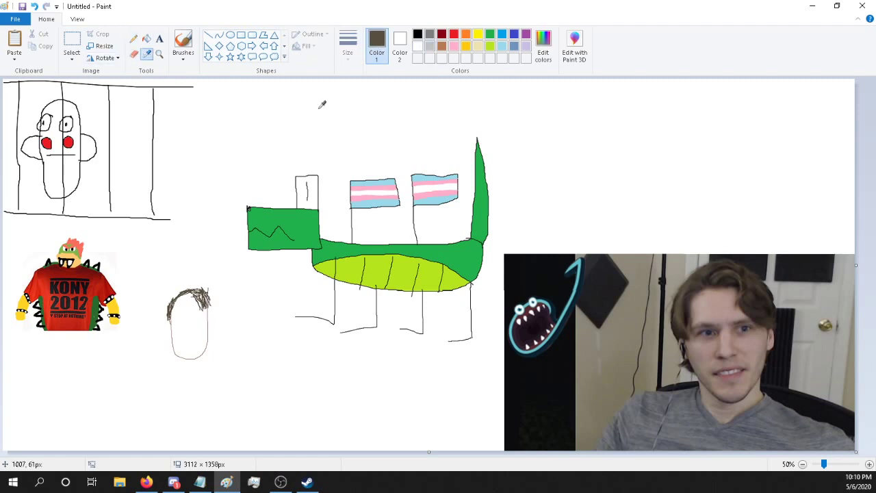
click(512, 35)
scroll(309, 360, up, 5)
scroll(309, 360, down, 8)
scroll(308, 458, down, 1)
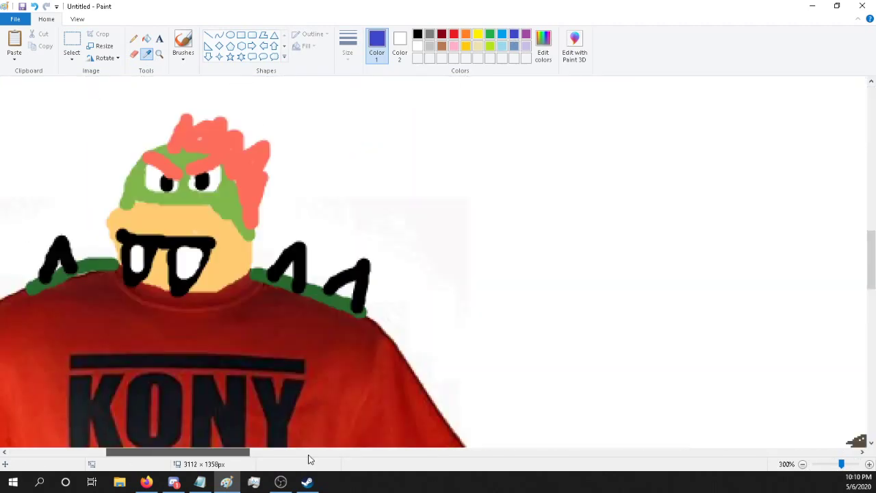
drag(309, 455, 705, 452)
scroll(705, 452, down, 3)
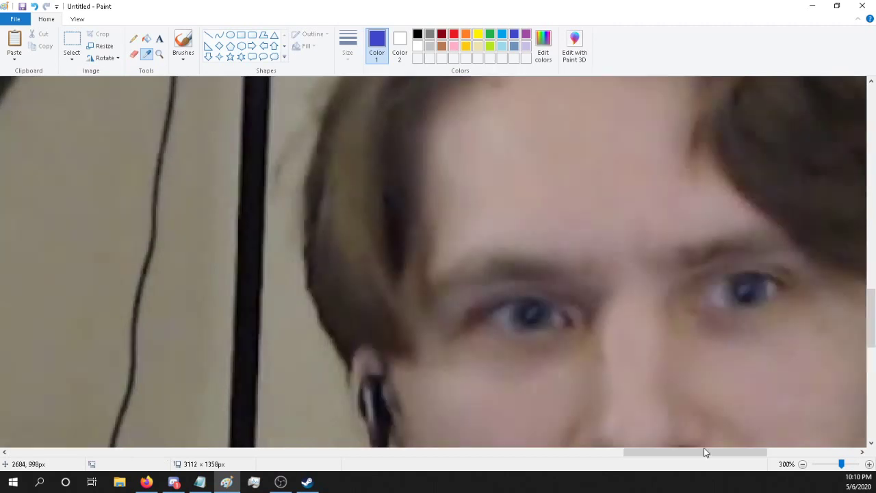
drag(841, 464, 825, 465)
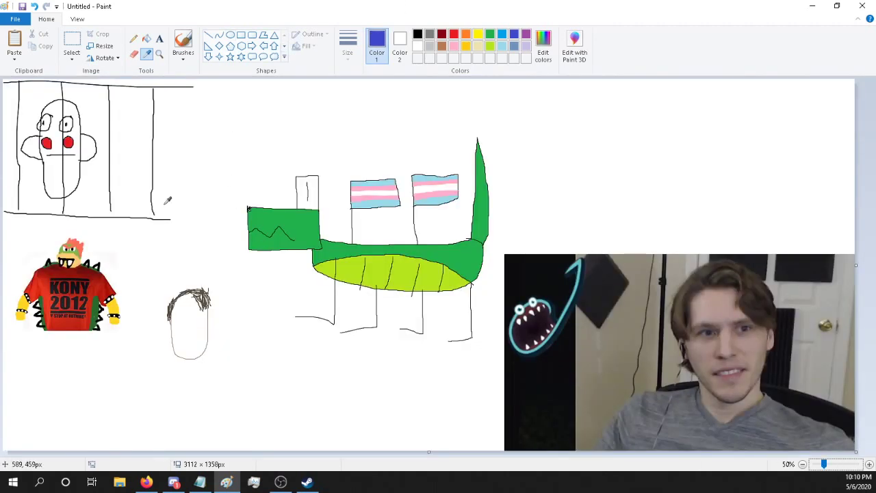
click(190, 330)
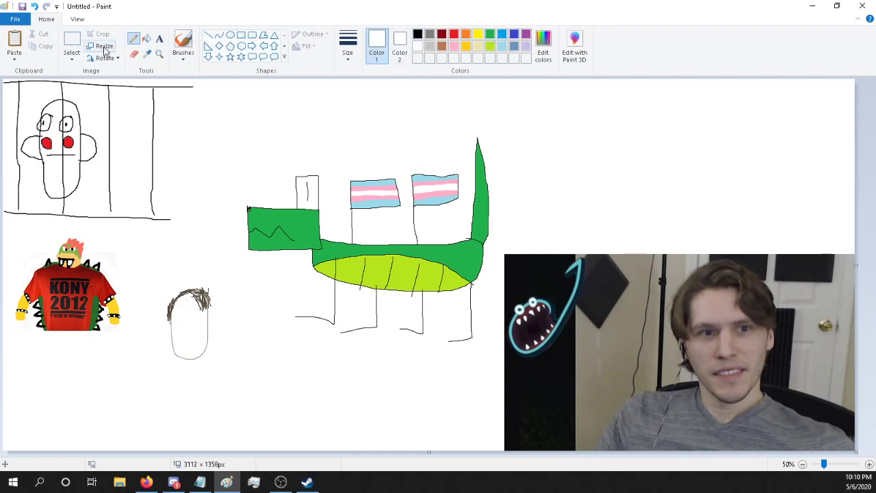
Step: Draw two short vertical indigo eyes on the oval head and a wide black grin with jagged teeth across its chin
click(513, 34)
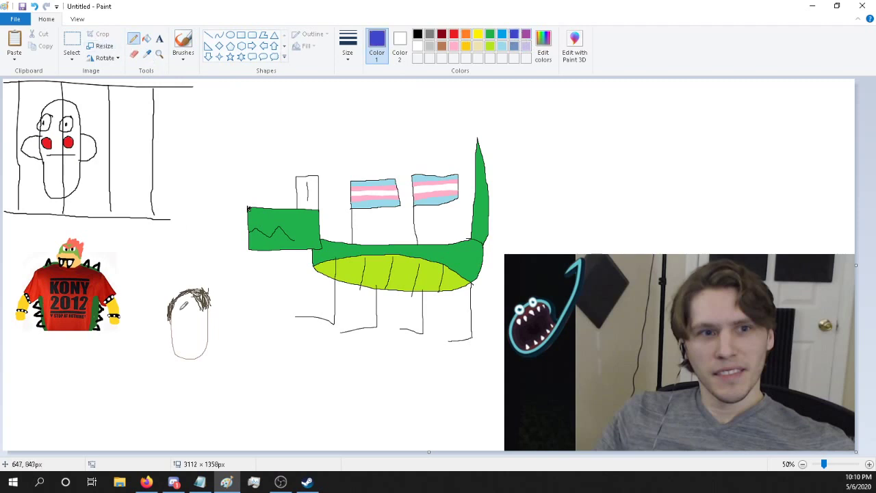
mouse_move(182, 310)
mouse_down()
mouse_move(181, 324)
mouse_move(193, 327)
mouse_up()
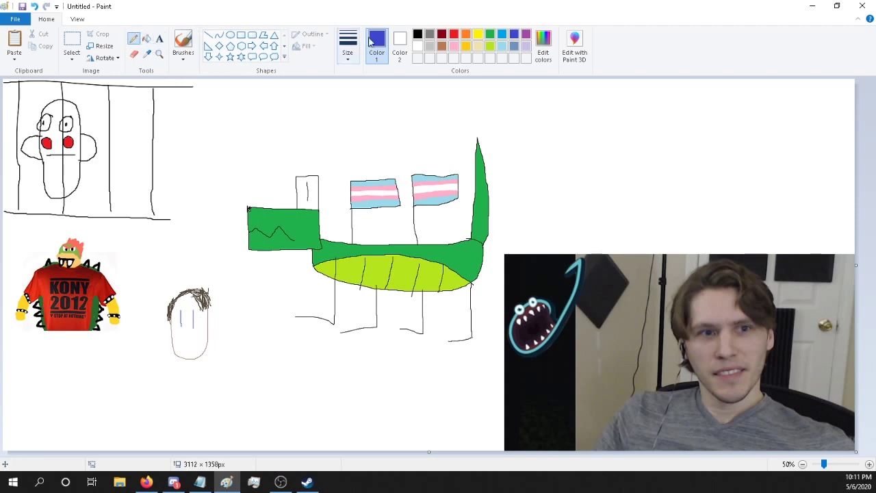
click(417, 35)
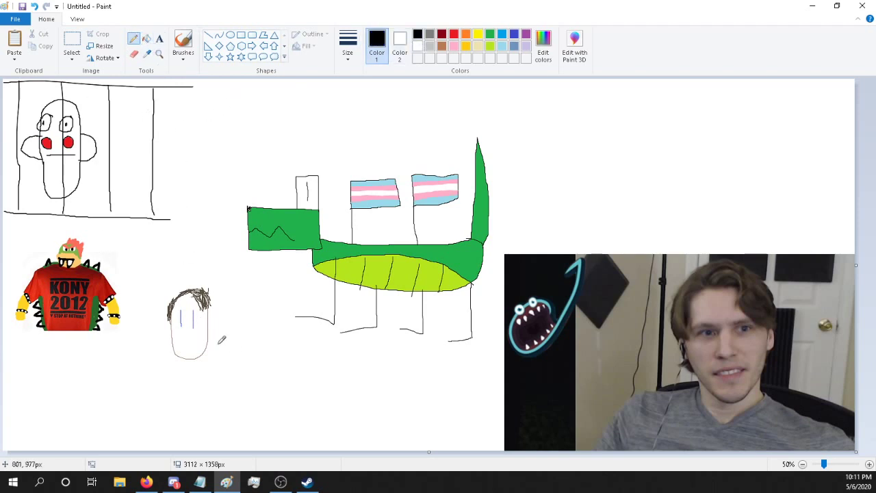
mouse_move(160, 322)
mouse_down()
mouse_move(189, 340)
mouse_move(225, 328)
mouse_move(228, 313)
mouse_move(228, 345)
mouse_move(195, 355)
mouse_move(166, 347)
mouse_move(159, 319)
mouse_move(163, 338)
mouse_move(172, 332)
mouse_move(170, 354)
mouse_move(184, 335)
mouse_move(189, 351)
mouse_move(196, 336)
mouse_move(194, 345)
mouse_move(226, 342)
mouse_move(228, 321)
mouse_up()
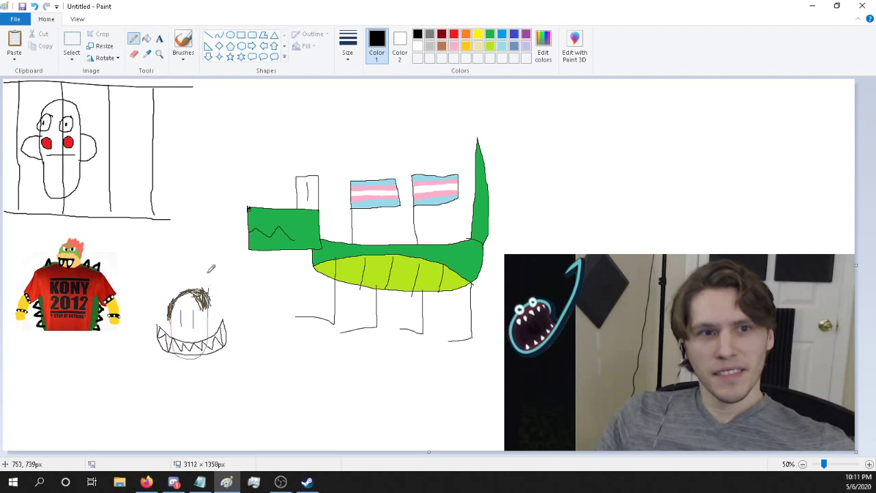
Step: Select the whole webcam photo beside the dragon and delete it from the canvas
click(147, 53)
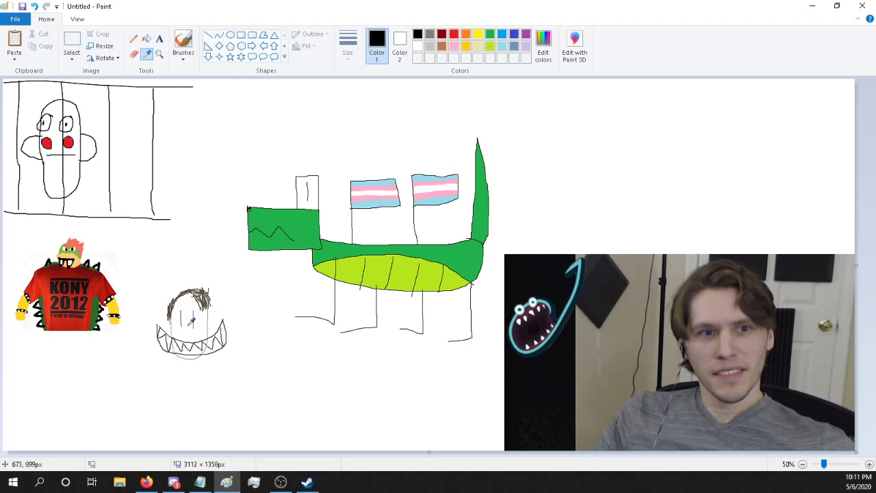
click(72, 40)
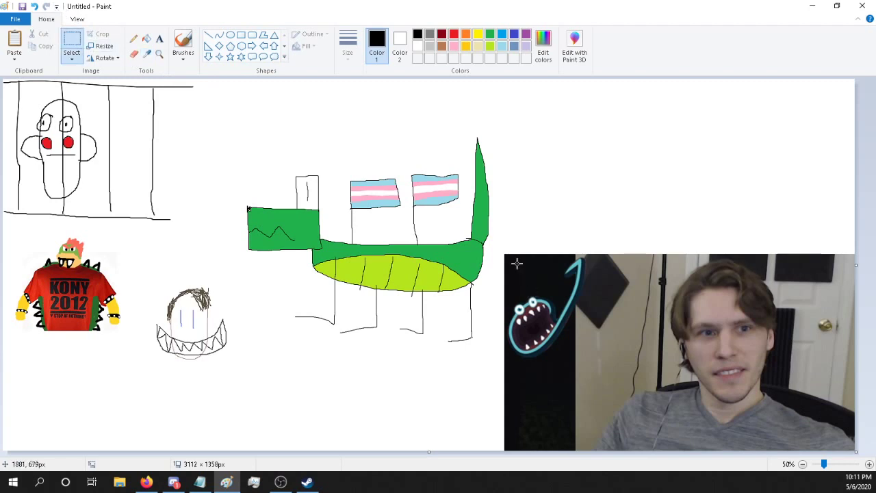
drag(497, 248, 856, 452)
right_click(755, 229)
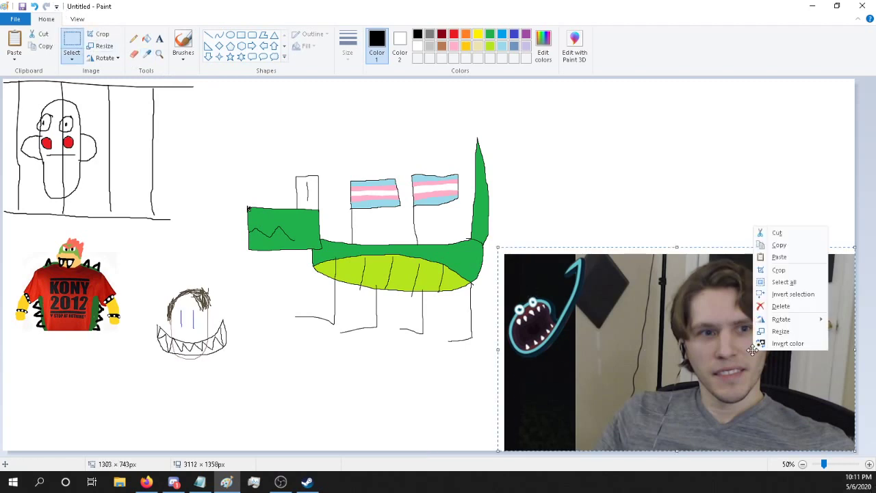
click(790, 239)
key(Delete)
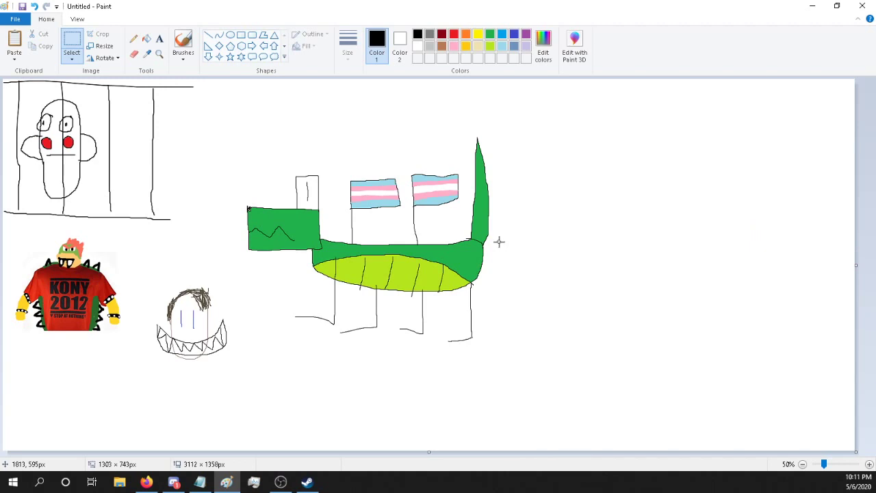
Step: Draw slanted angry eyebrows in black above the oval head's eyes with the Pencil
click(134, 38)
mouse_move(181, 305)
mouse_down()
mouse_move(198, 300)
mouse_move(189, 314)
mouse_up()
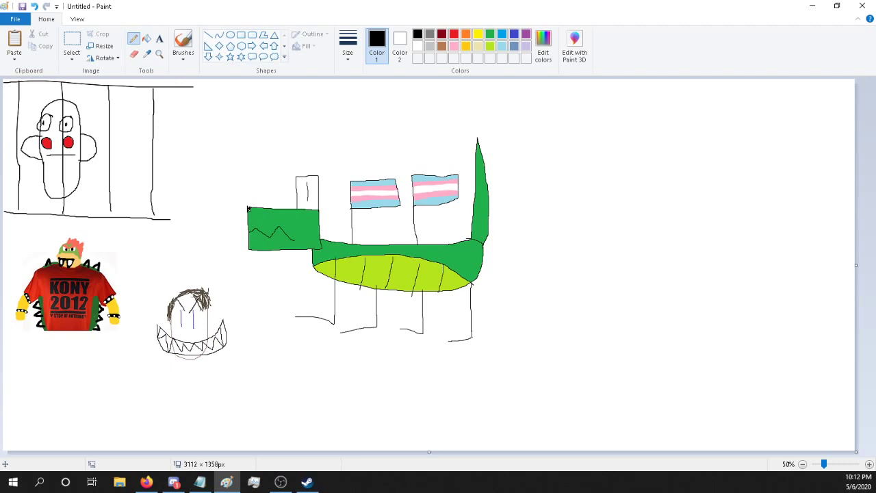
Step: Draw a round brown face outline between the cage and the dragon, with curly black hair, two line eyes and an open mouth
key(alt+Tab)
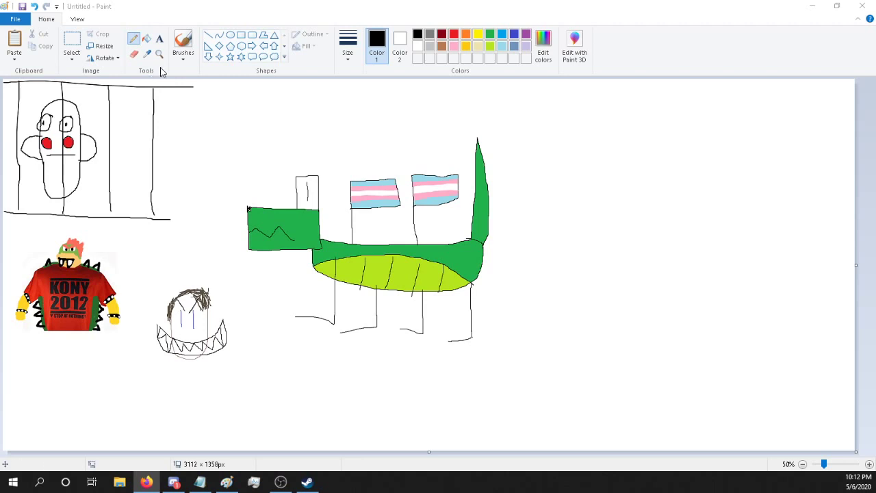
click(444, 53)
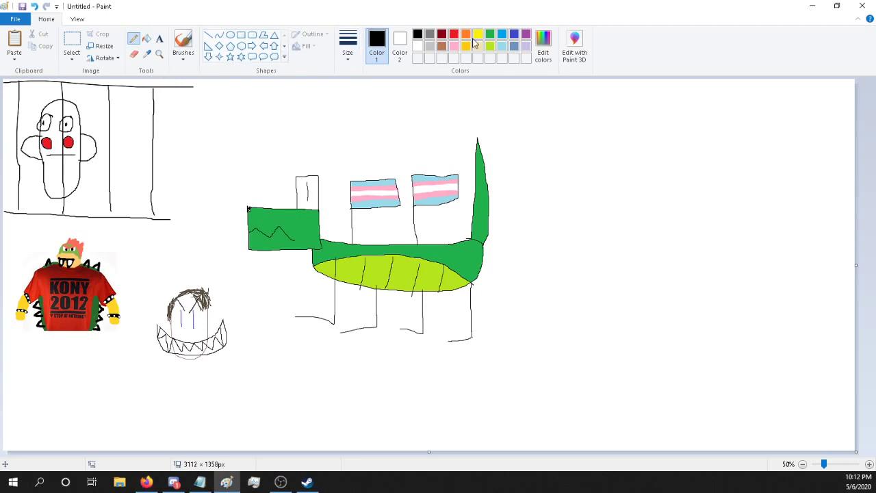
click(441, 47)
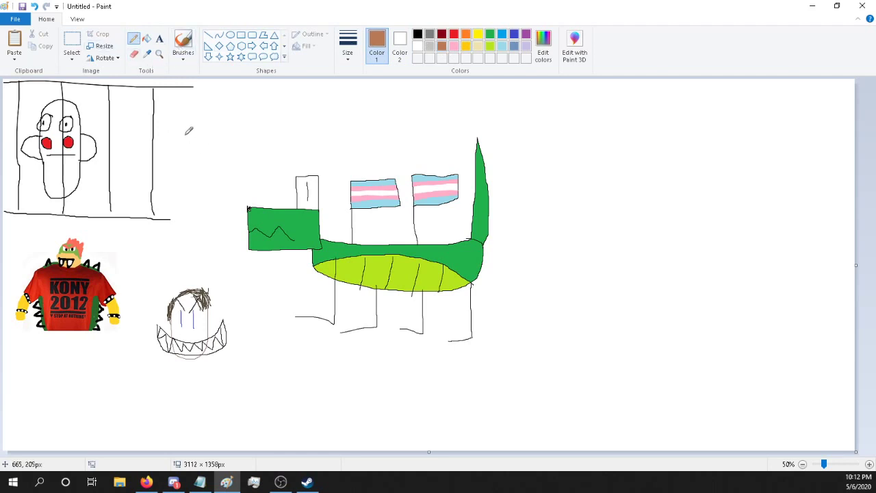
mouse_move(205, 133)
mouse_down()
mouse_move(194, 142)
mouse_move(200, 160)
mouse_move(218, 157)
mouse_move(223, 141)
mouse_move(205, 134)
mouse_up()
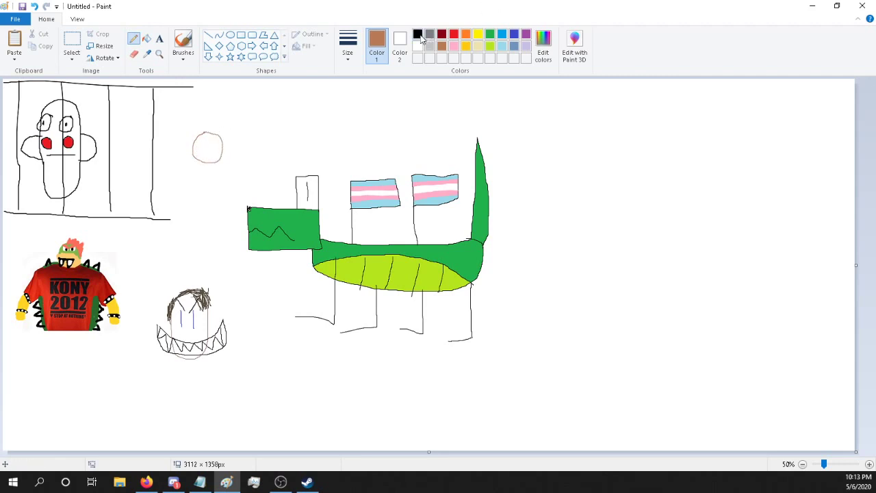
click(419, 35)
mouse_move(192, 137)
mouse_down()
mouse_move(198, 128)
mouse_move(220, 135)
mouse_move(196, 136)
mouse_up()
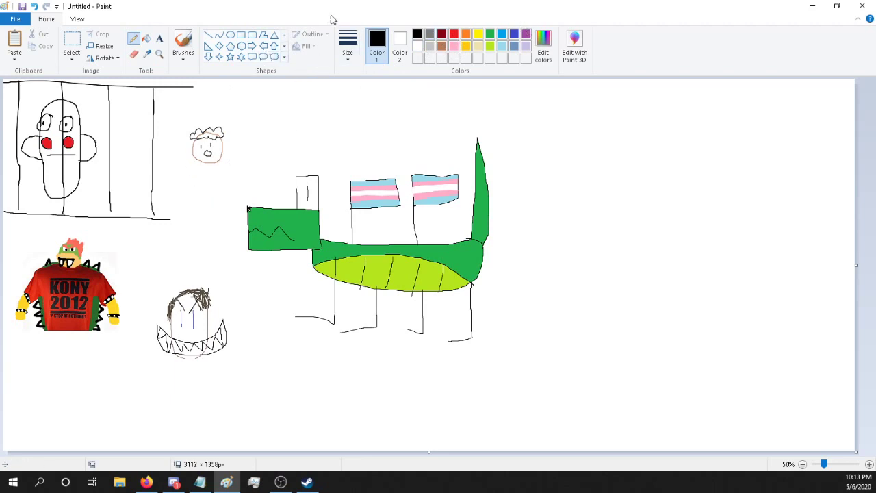
click(417, 47)
click(418, 35)
click(418, 46)
click(419, 37)
click(418, 48)
click(416, 38)
Step: Draw the new figure's body in black with outstretched sleeves, a torso, trousers and two rounded shoes
drag(218, 154, 205, 164)
drag(182, 174, 198, 175)
mouse_move(204, 175)
mouse_down()
mouse_move(207, 195)
mouse_move(232, 188)
mouse_move(224, 173)
mouse_move(236, 183)
mouse_move(239, 171)
mouse_move(222, 153)
mouse_up()
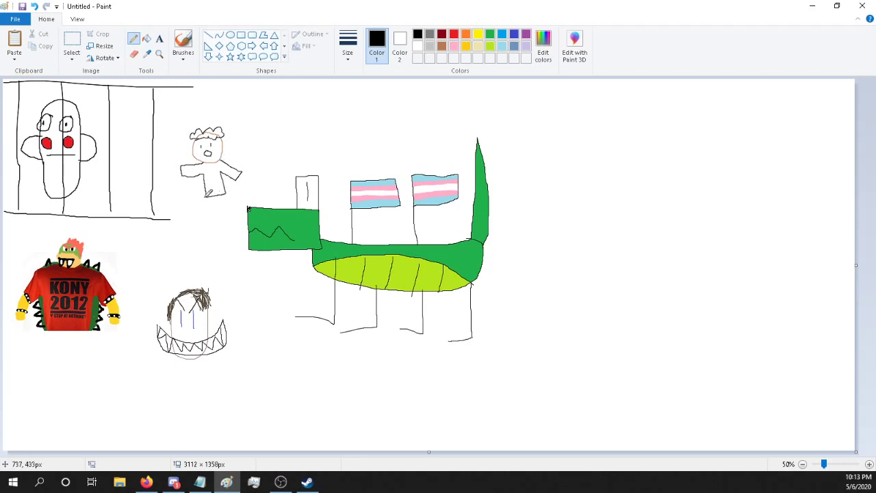
mouse_move(209, 194)
mouse_down()
mouse_move(204, 215)
mouse_move(218, 201)
mouse_move(230, 206)
mouse_move(225, 196)
mouse_move(199, 220)
mouse_move(237, 213)
mouse_move(229, 221)
mouse_move(224, 211)
mouse_up()
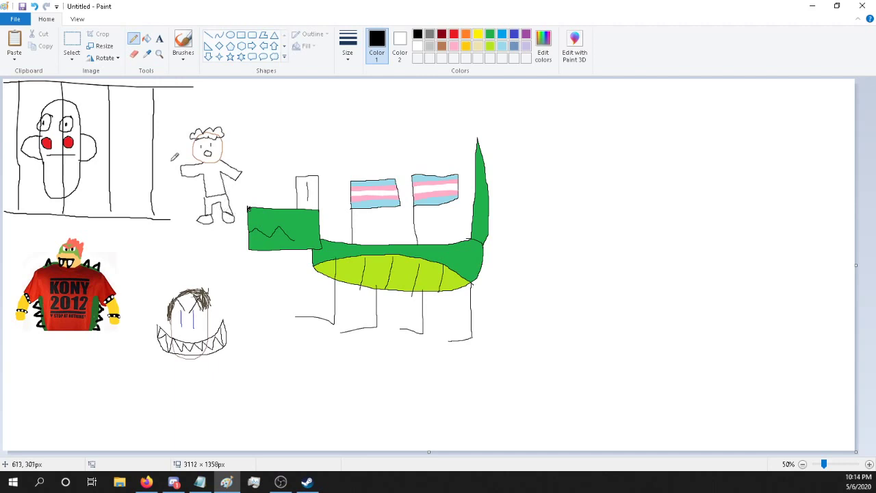
Step: Add jagged brown hands to both of the figure's sleeves and a yellow key held in the hand facing the cage
click(441, 45)
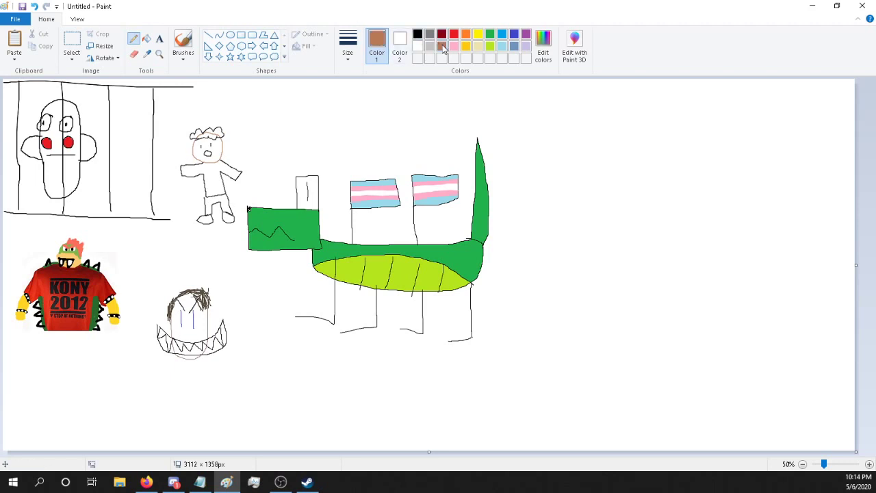
mouse_move(180, 167)
mouse_down()
mouse_move(213, 157)
mouse_move(162, 185)
mouse_up()
click(478, 35)
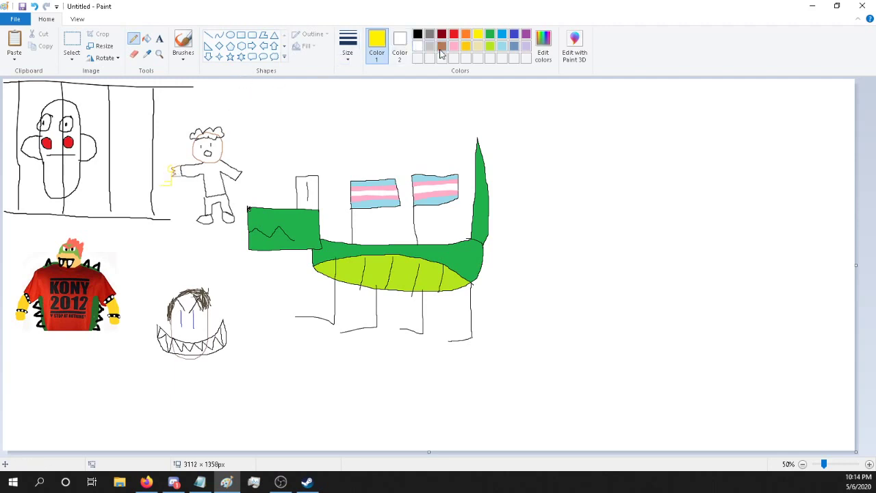
click(442, 46)
drag(248, 172, 242, 180)
key(alt+Tab)
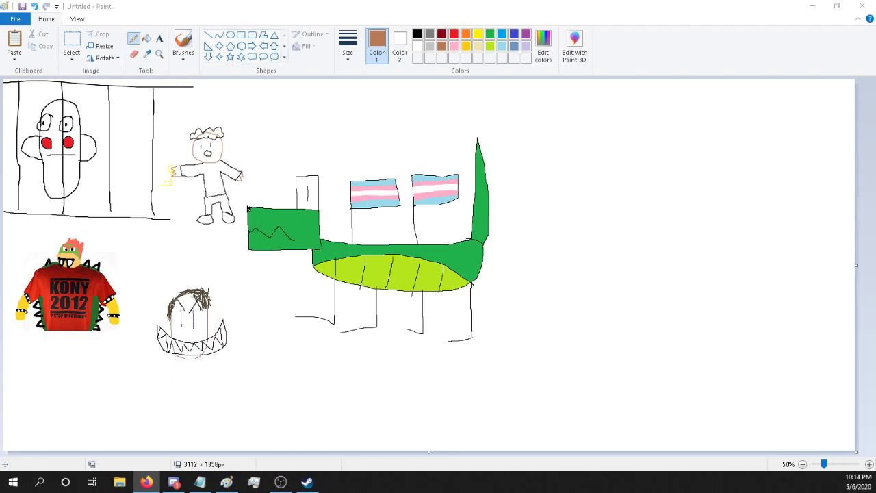
scroll(765, 392, up, 4)
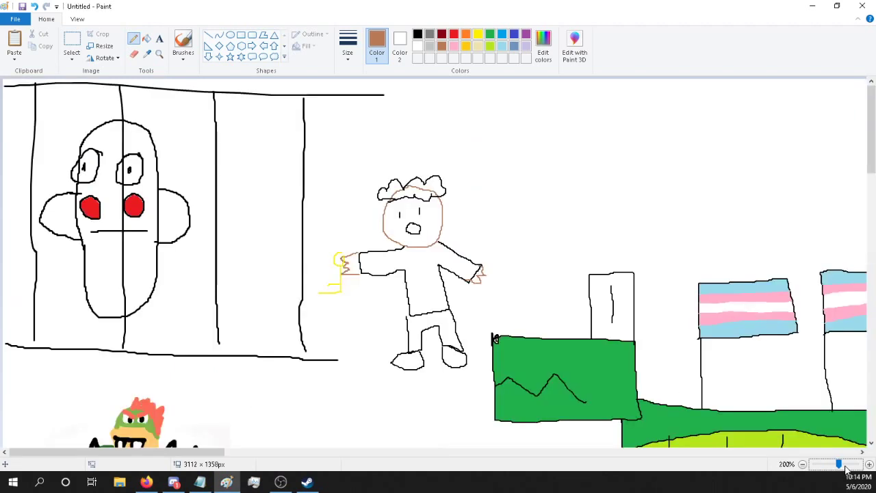
scroll(765, 393, down, 3)
mouse_move(72, 452)
mouse_down()
mouse_move(331, 453)
mouse_move(194, 453)
mouse_move(226, 453)
mouse_up()
scroll(288, 308, down, 4)
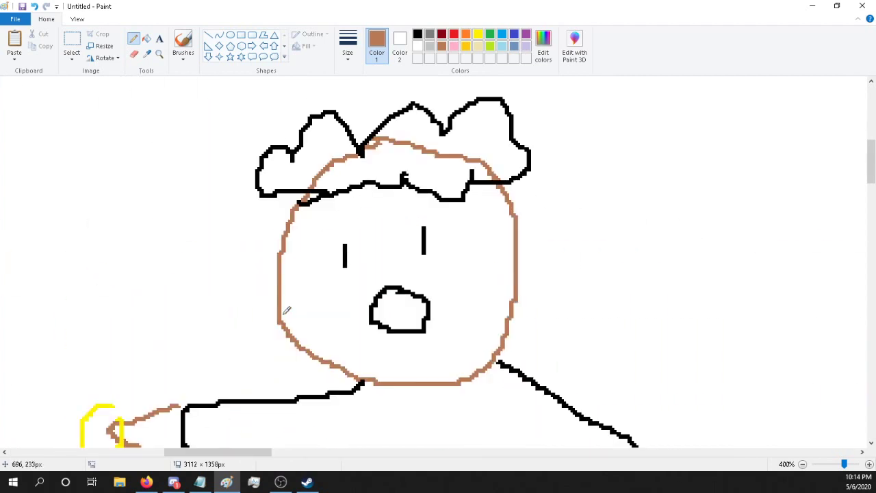
scroll(288, 308, down, 3)
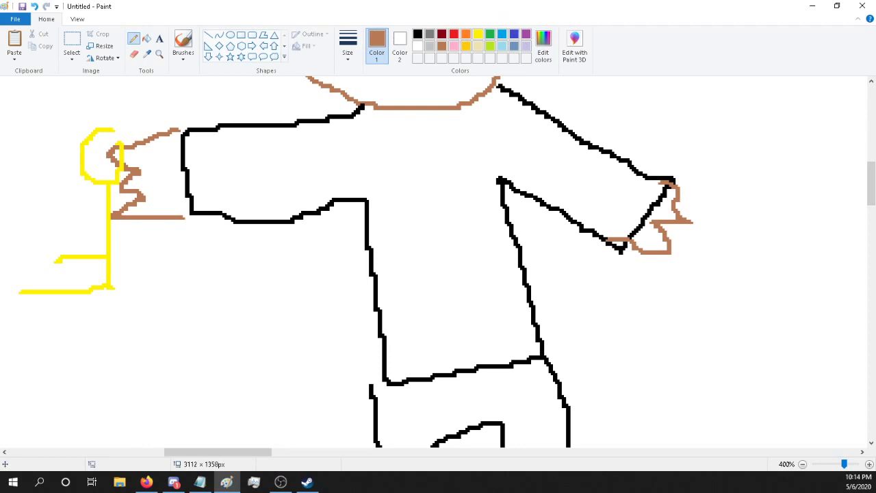
Step: Paste the pink, purple and blue striped flag and place it above the dragon's head beside the new figure
key(alt+Tab)
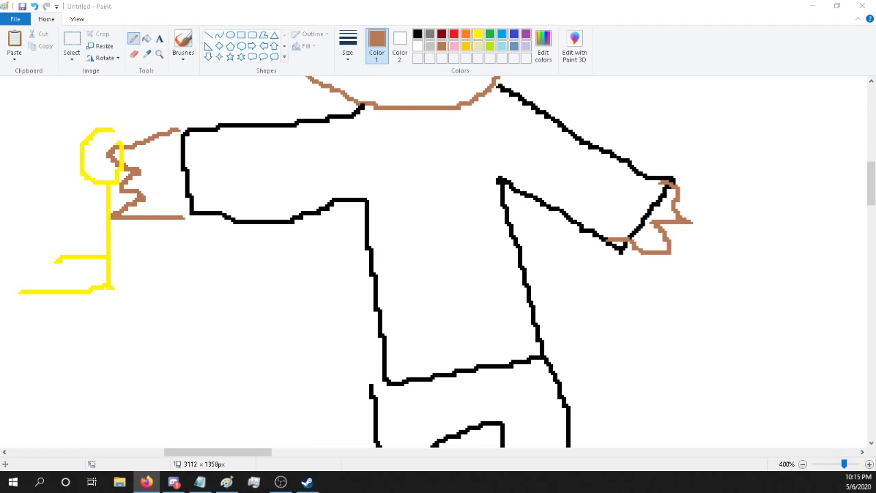
scroll(43, 98, down, 2)
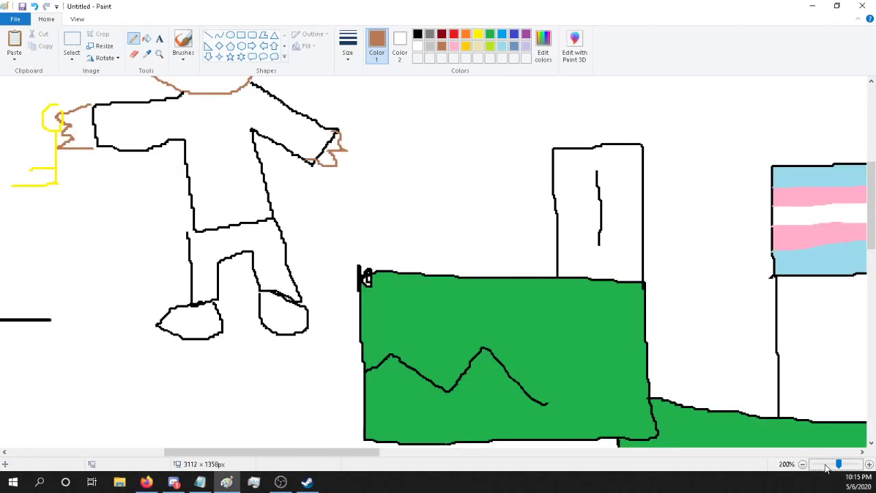
scroll(245, 252, down, 2)
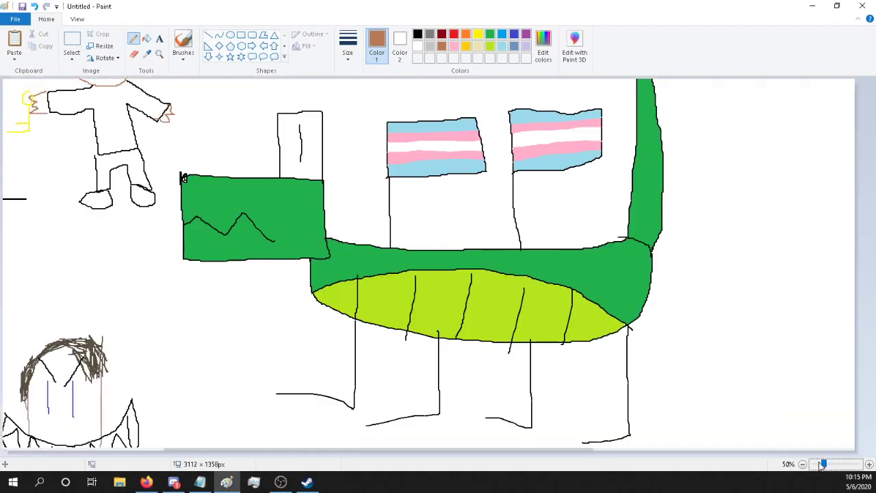
click(15, 42)
mouse_move(88, 116)
mouse_down()
mouse_move(446, 174)
mouse_move(333, 128)
mouse_up()
Step: Sample the dark blue from the pasted flag, draw a line across the figure's torso, and fill the lower part of the shirt
click(846, 465)
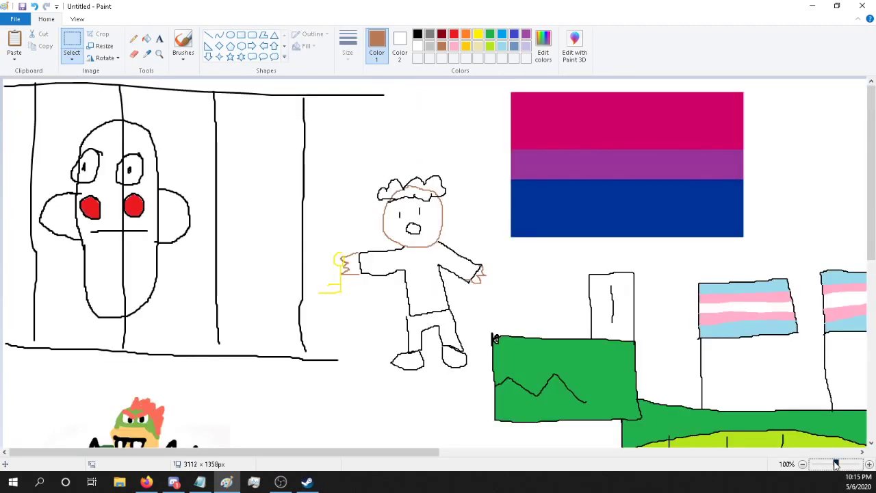
click(847, 465)
scroll(439, 261, down, 3)
mouse_move(187, 452)
mouse_down()
mouse_move(357, 445)
mouse_move(306, 446)
mouse_up()
click(146, 53)
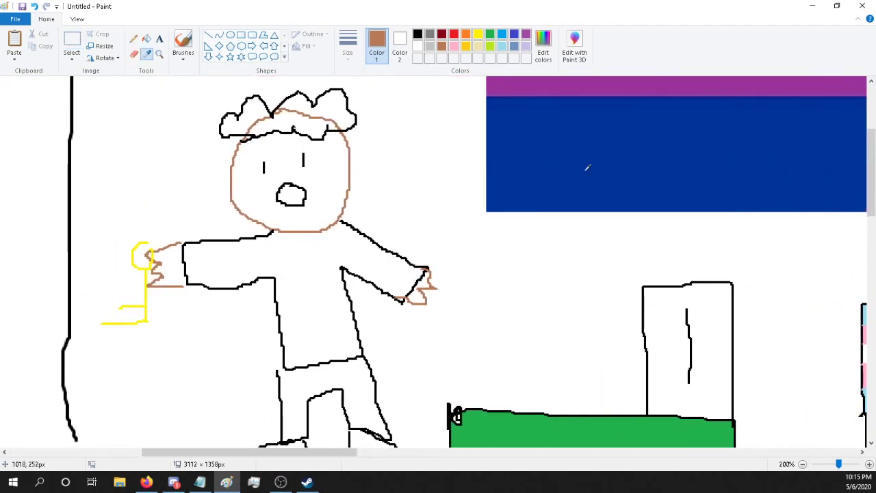
click(587, 167)
scroll(388, 156, down, 3)
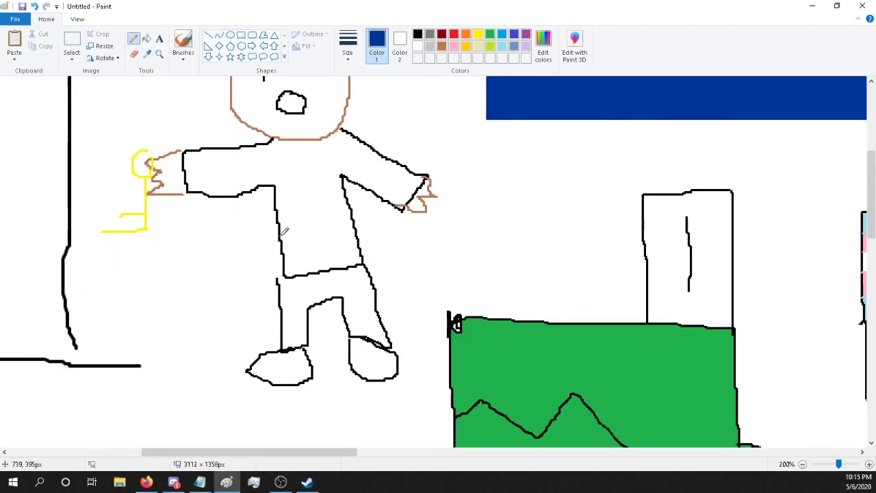
drag(280, 236, 352, 223)
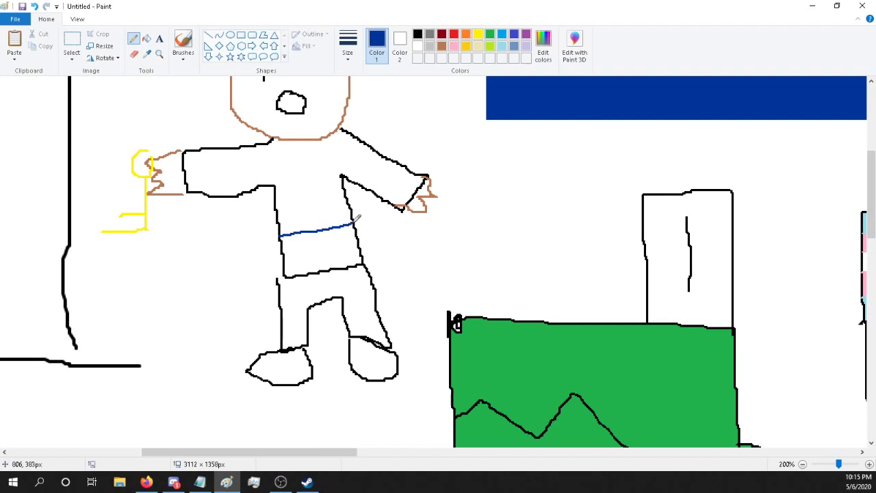
click(147, 38)
click(306, 245)
scroll(205, 119, up, 5)
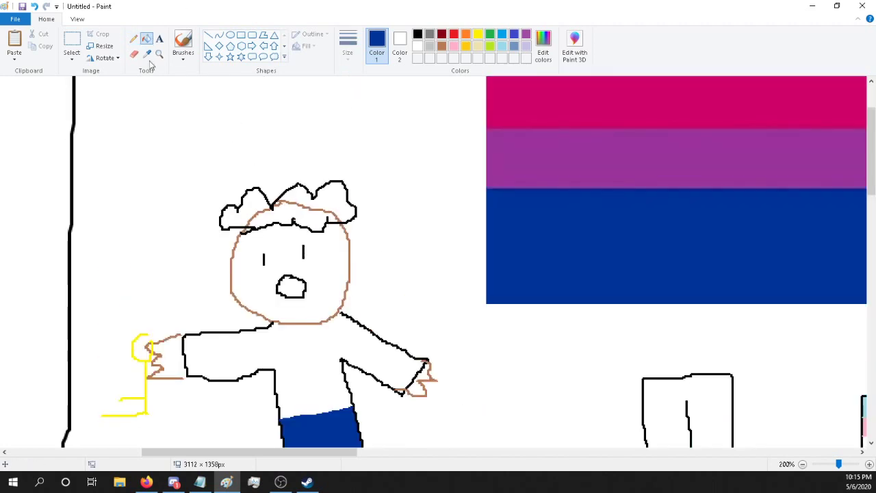
Step: Sample the flag's purple, draw a line across the figure's chest, and fill the shirt band above the blue with purple
click(146, 53)
click(575, 153)
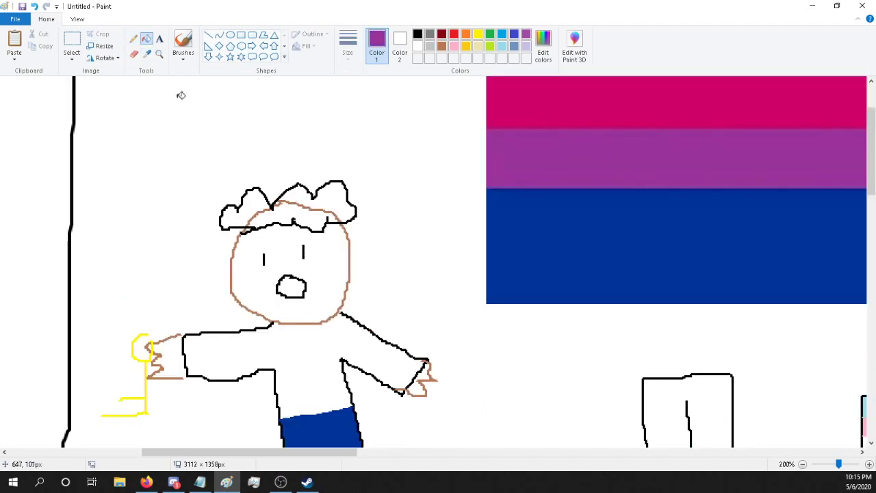
scroll(182, 95, down, 3)
click(133, 39)
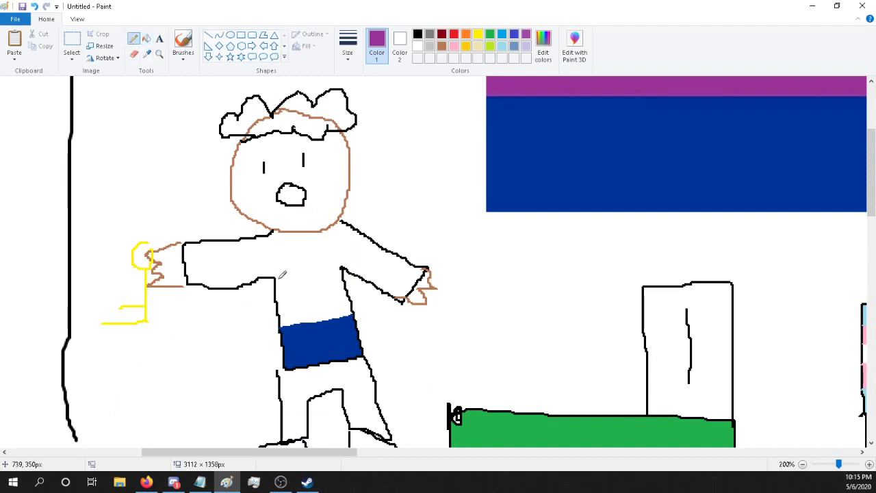
drag(277, 284, 343, 278)
click(146, 38)
click(315, 292)
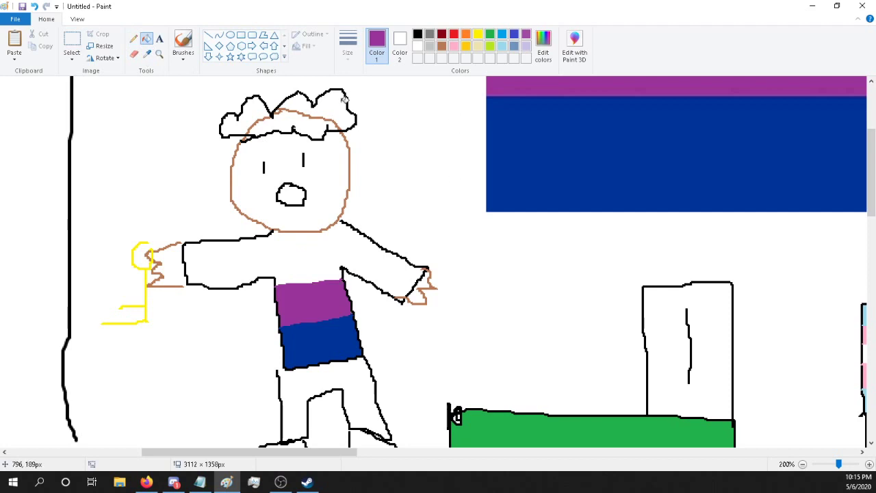
Step: Sample the flag's pink and fill the upper shirt and both sleeves of the key-holding figure with it
click(147, 54)
scroll(563, 211, up, 4)
click(563, 209)
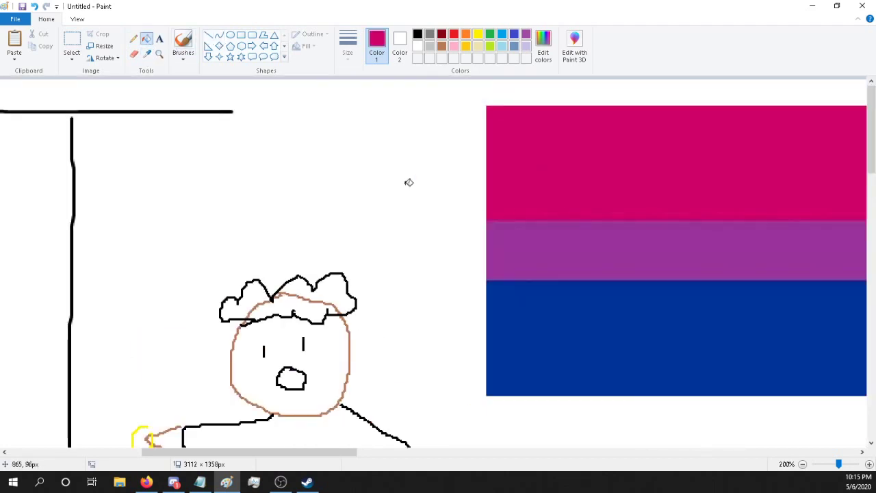
scroll(407, 182, down, 2)
click(290, 344)
scroll(332, 348, down, 3)
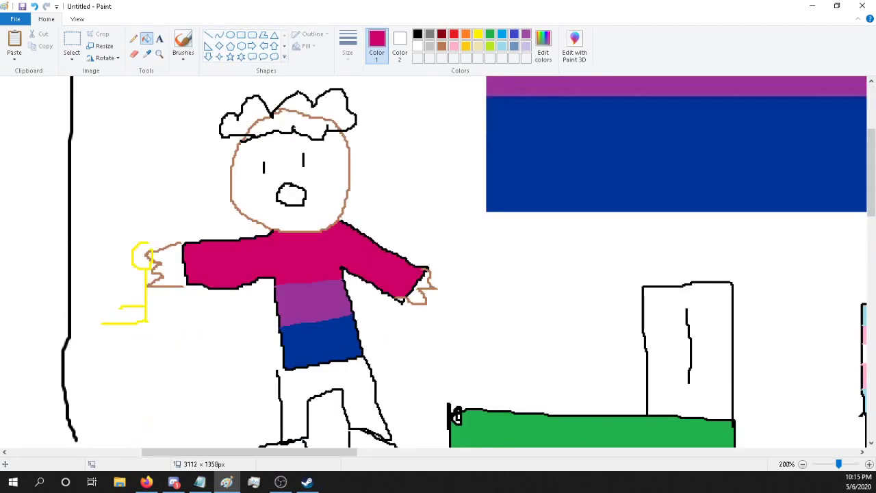
Step: Cut the pasted pink, purple and blue flag out of the area above the dragon's head
click(147, 482)
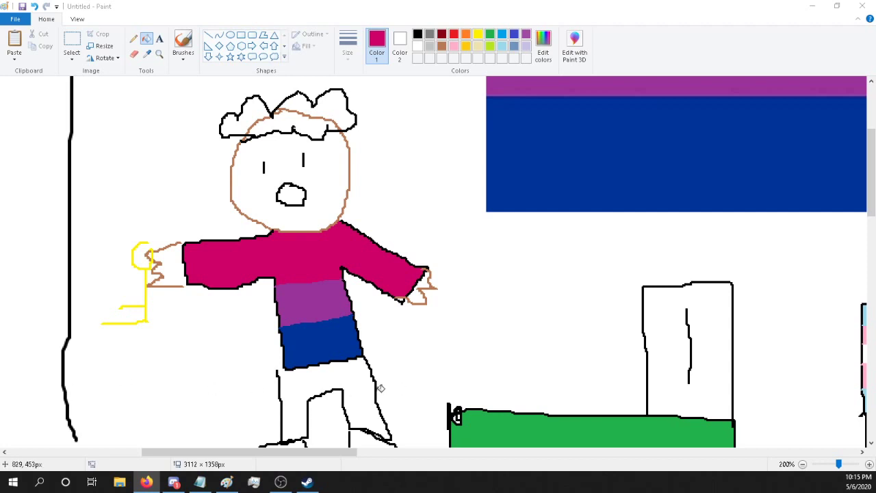
click(829, 465)
click(828, 465)
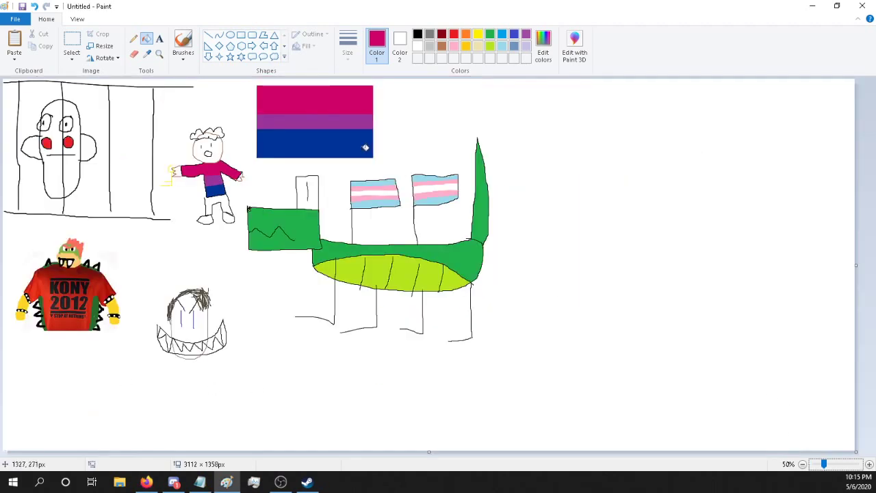
click(72, 43)
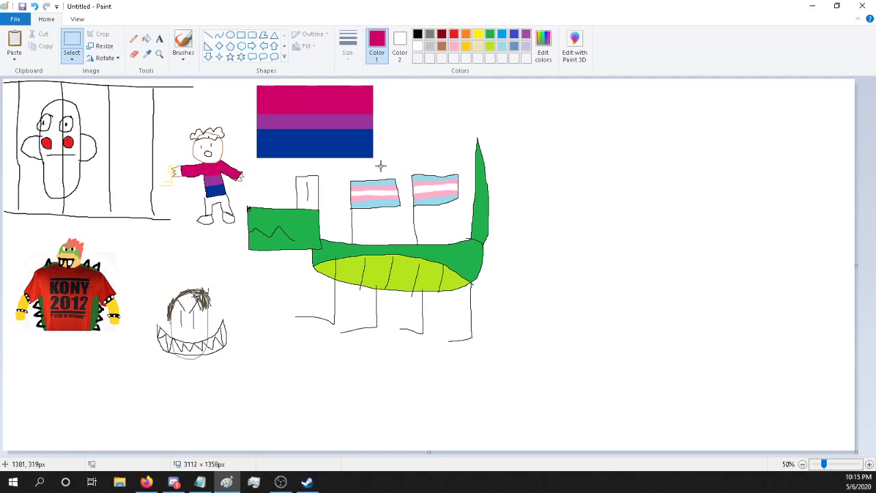
drag(382, 163, 250, 78)
right_click(293, 140)
click(301, 141)
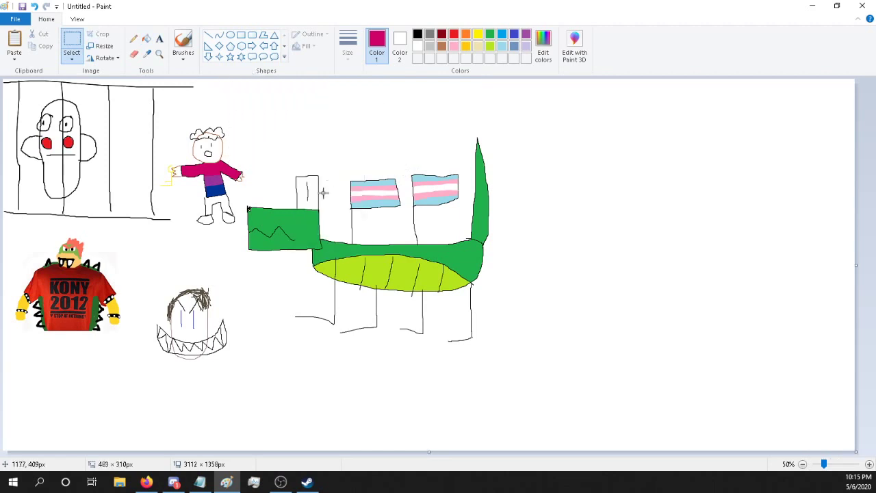
Step: Draw a tilted oval head with a cap and long straight brim in black beyond the dragon's tail, and pick green
key(alt+Tab)
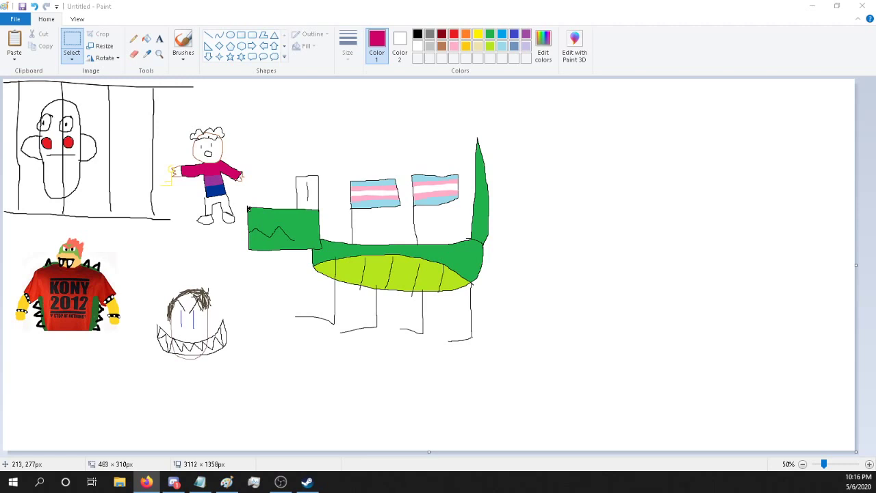
click(419, 38)
click(418, 35)
click(134, 39)
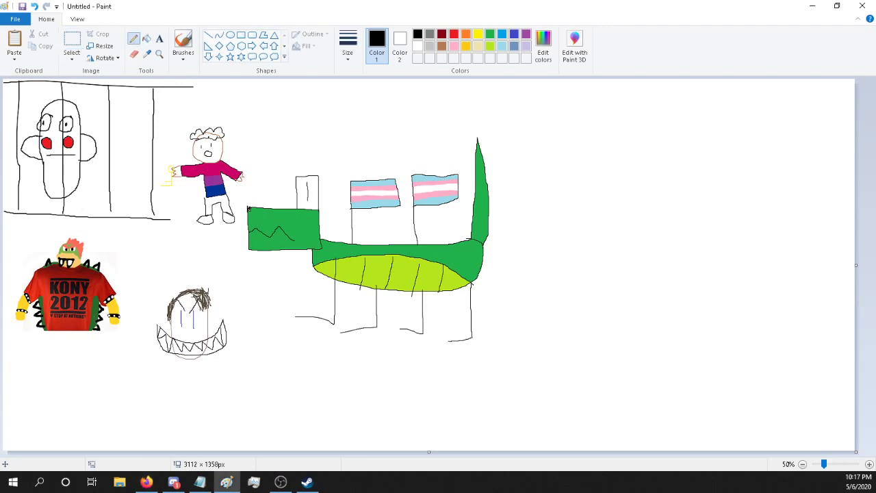
drag(638, 158, 644, 160)
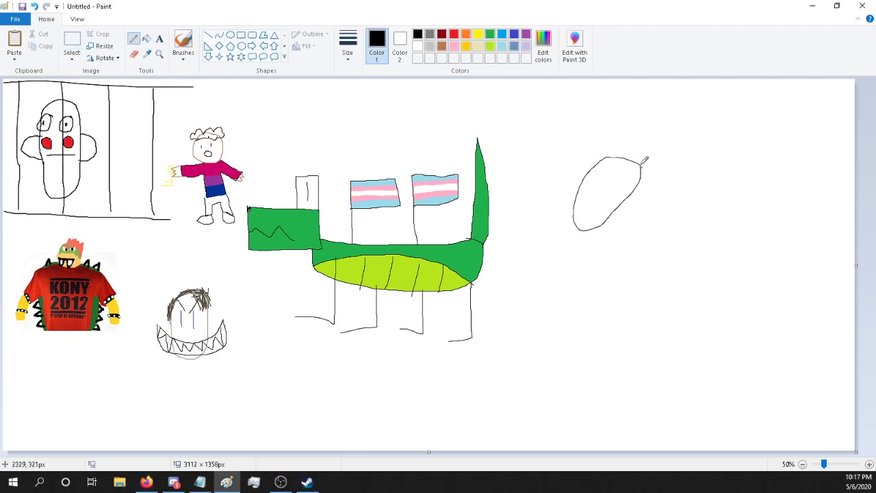
drag(586, 170, 722, 176)
mouse_move(586, 169)
mouse_down()
mouse_move(605, 132)
mouse_move(659, 165)
mouse_up()
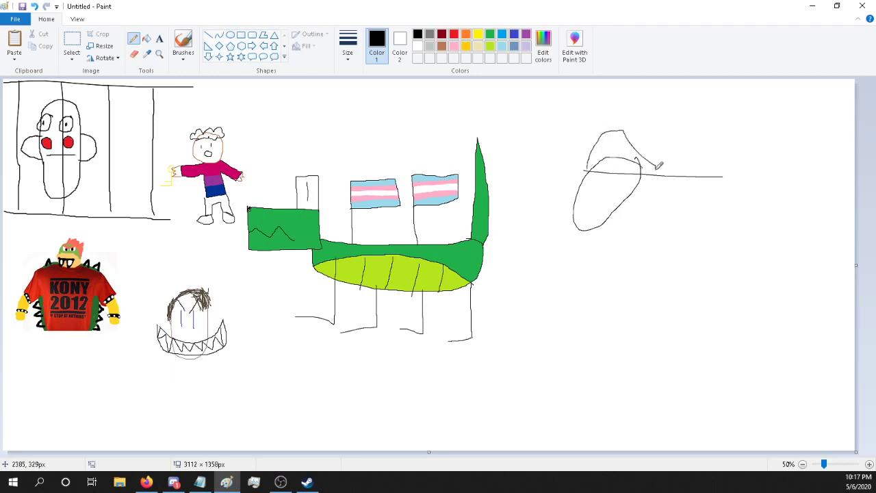
click(490, 34)
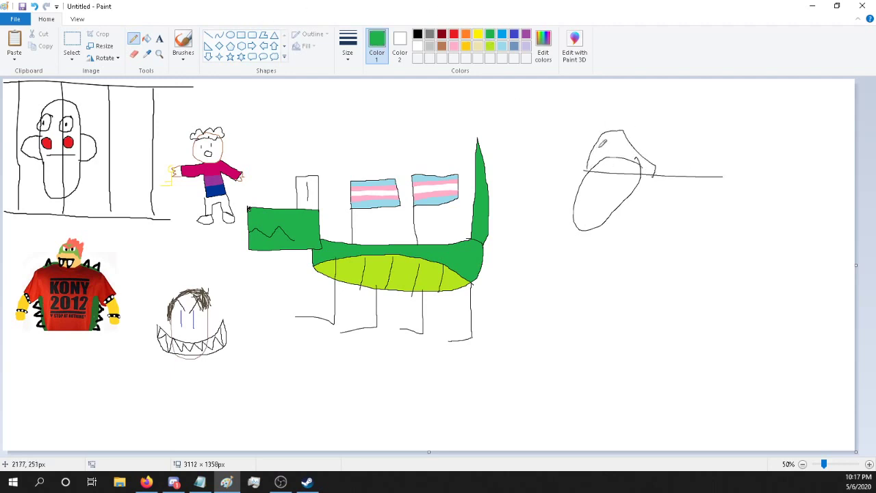
click(146, 39)
click(608, 152)
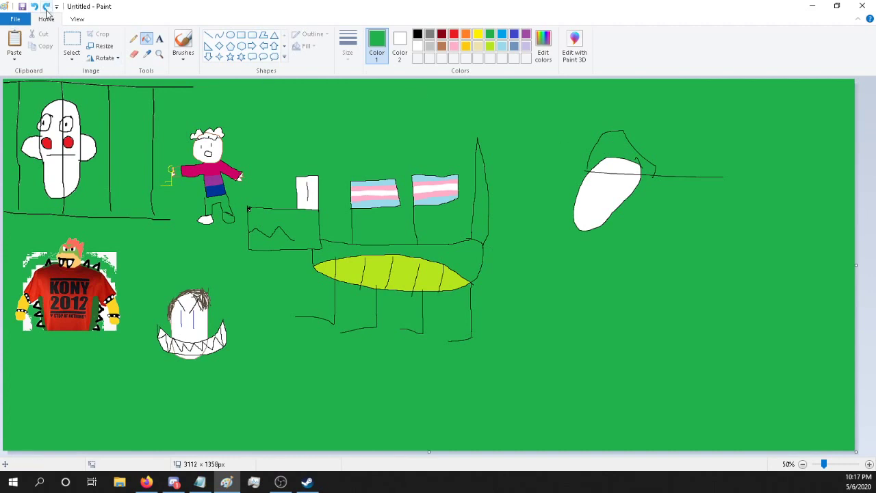
click(34, 6)
Step: Draw a green letter L on the front of the cap, and add small eyes and a smile to the face in black
click(134, 39)
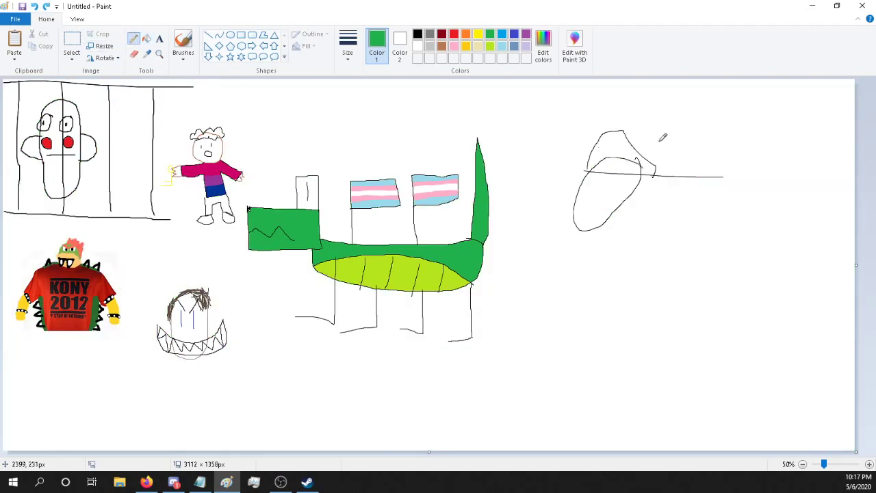
mouse_move(615, 136)
mouse_down()
mouse_move(614, 165)
mouse_move(631, 165)
mouse_up()
click(417, 34)
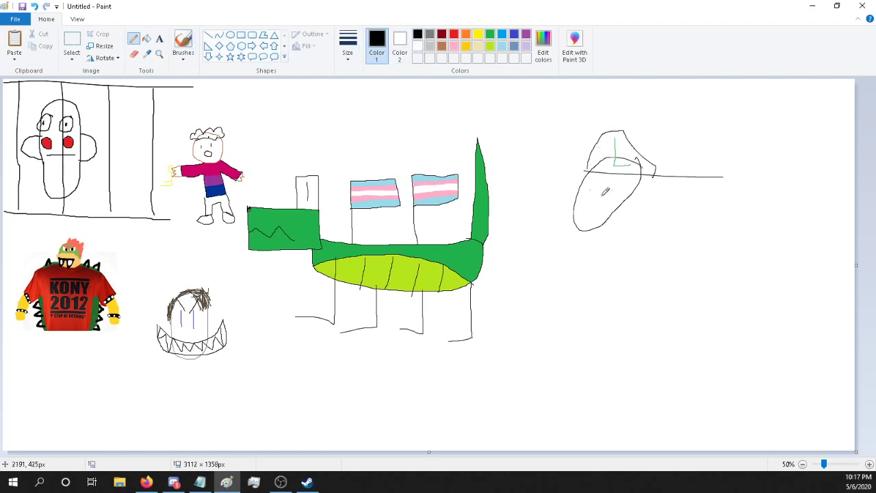
drag(588, 201, 604, 201)
Step: Draw a wavy brown moustache across the capped head's face, extending past both cheeks
key(alt+Tab)
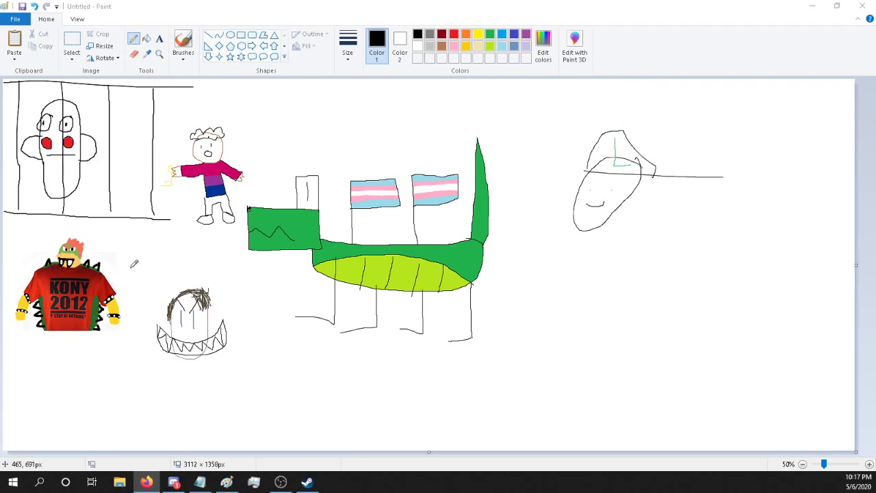
click(443, 48)
click(441, 46)
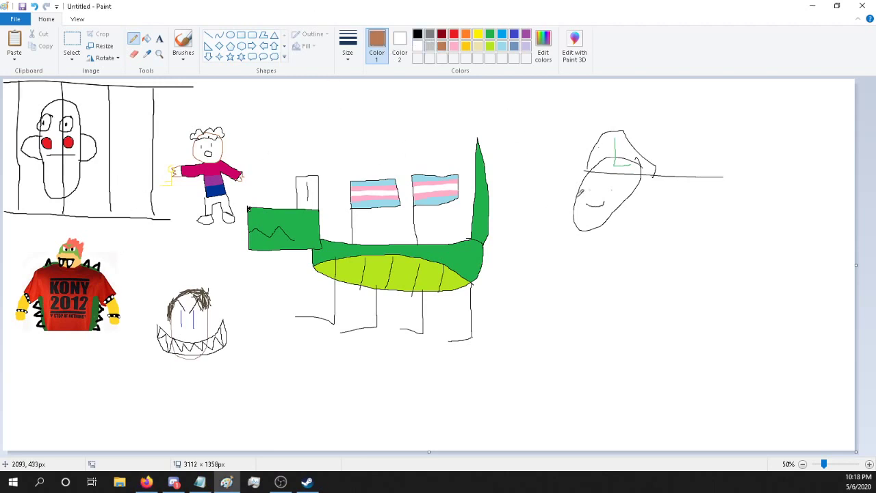
mouse_move(590, 196)
mouse_down()
mouse_move(570, 197)
mouse_move(582, 206)
mouse_move(592, 198)
mouse_move(628, 205)
mouse_move(630, 198)
mouse_move(590, 196)
mouse_up()
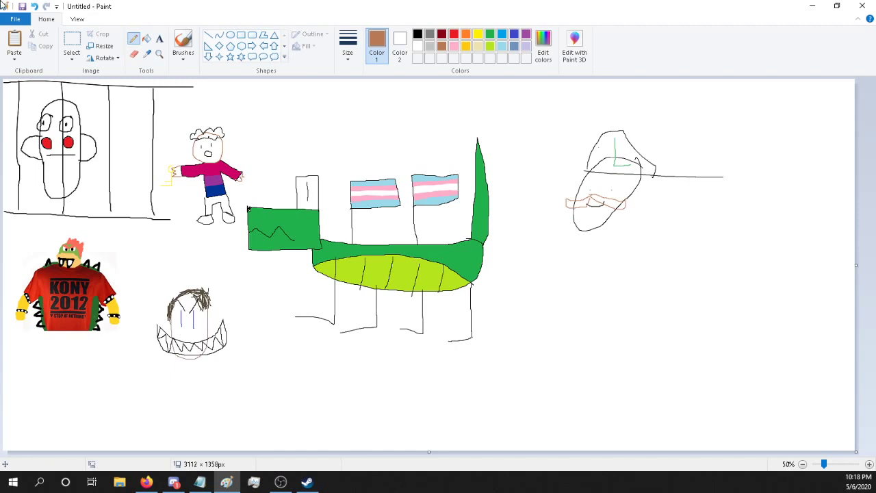
key(alt+Tab)
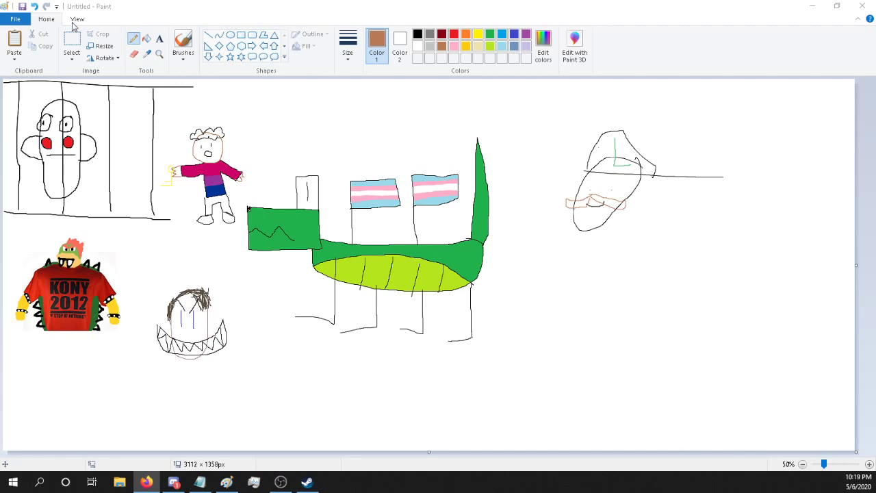
click(15, 42)
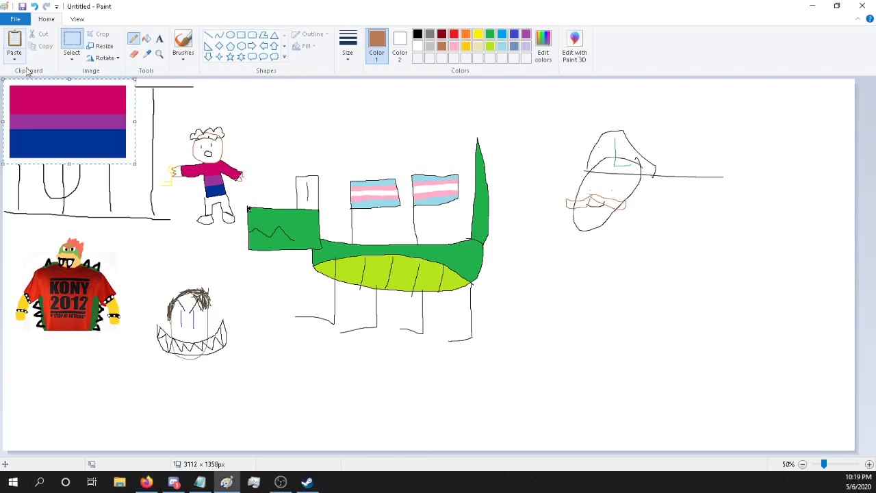
click(34, 6)
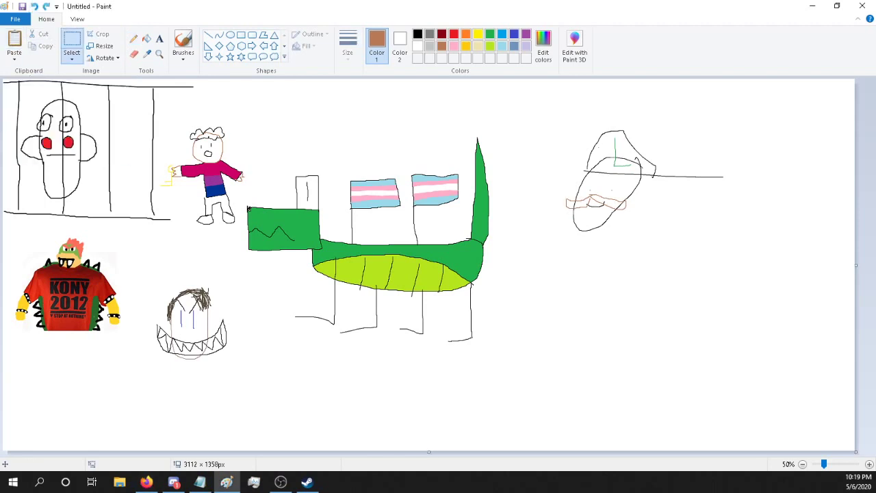
key(alt+Tab)
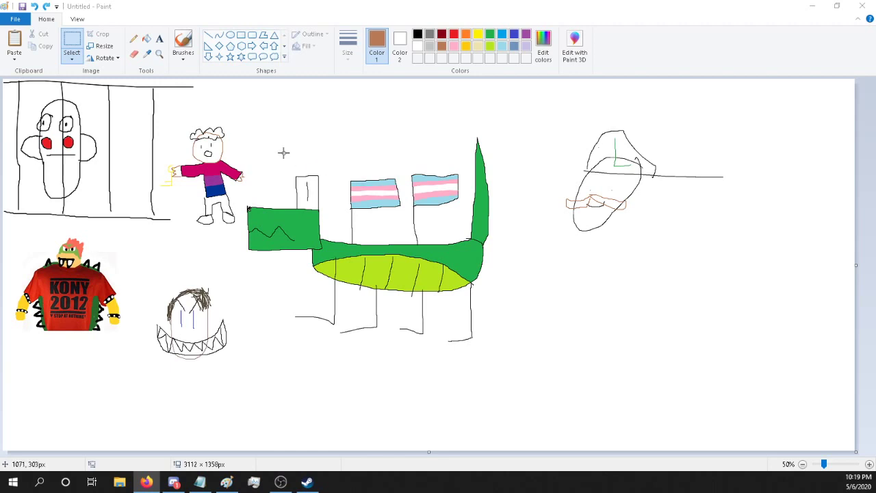
click(20, 43)
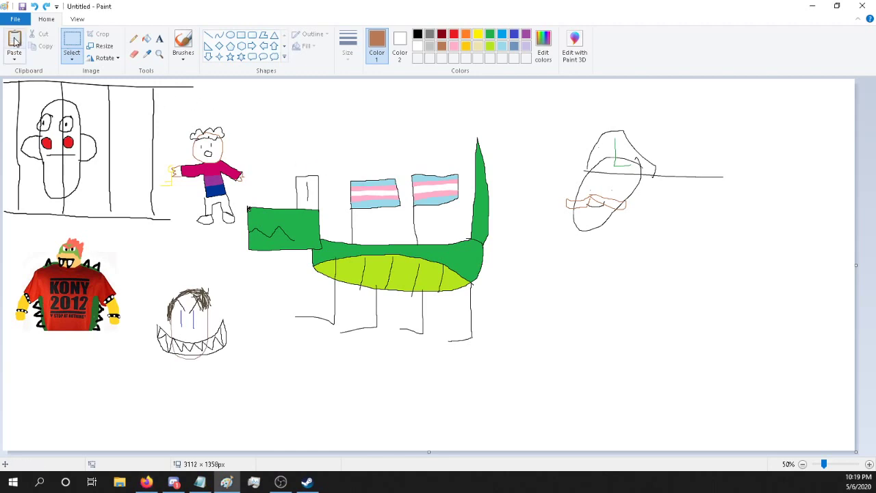
click(16, 43)
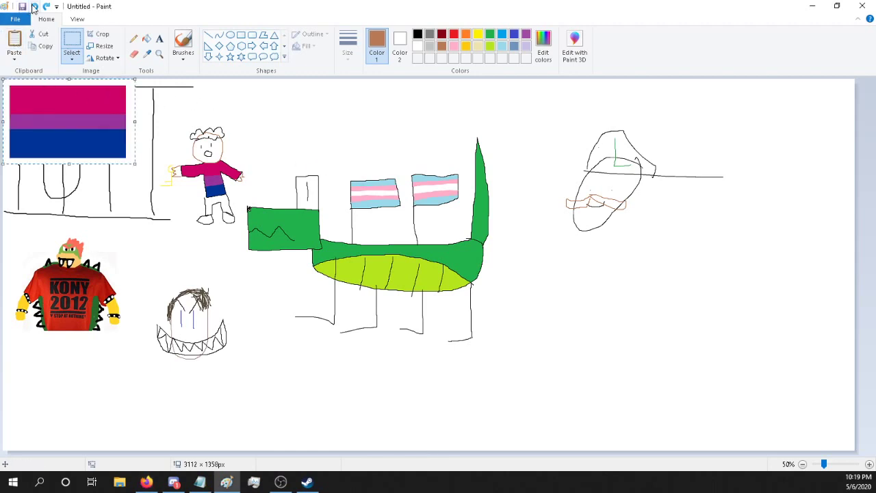
click(34, 7)
Step: Paste the image of the long-haired woman in a blue suit on black and place it in the canvas's lower-right corner
key(alt+Tab)
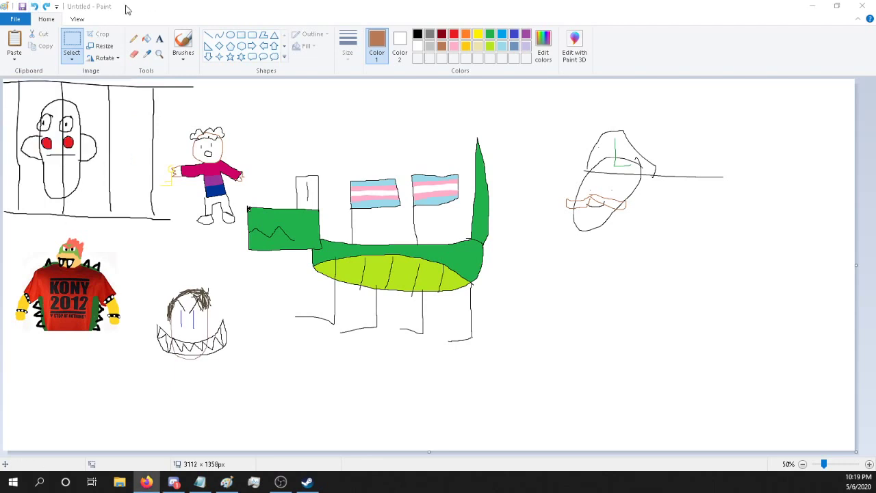
click(16, 42)
mouse_move(91, 103)
mouse_down()
mouse_move(708, 283)
mouse_move(789, 272)
mouse_up()
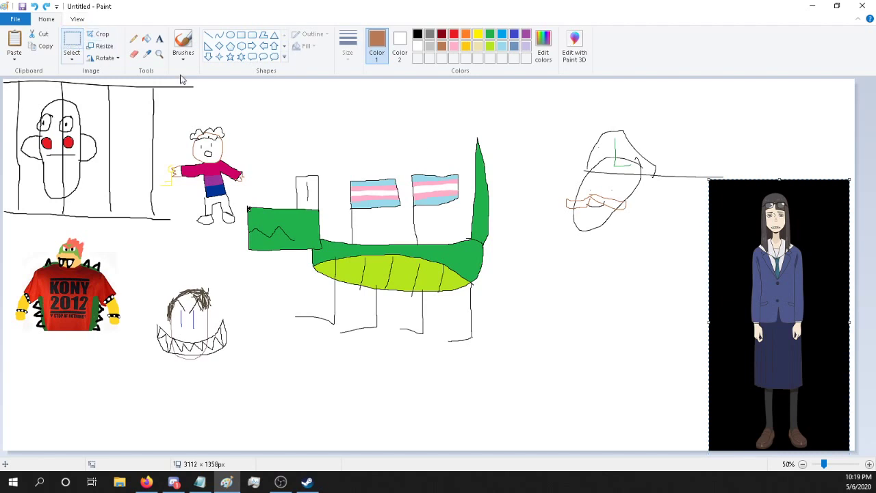
Step: Select the capped head with a free-form selection and move it to the empty space below the grinning head
mouse_move(527, 111)
mouse_down()
mouse_move(614, 152)
mouse_move(603, 149)
mouse_up()
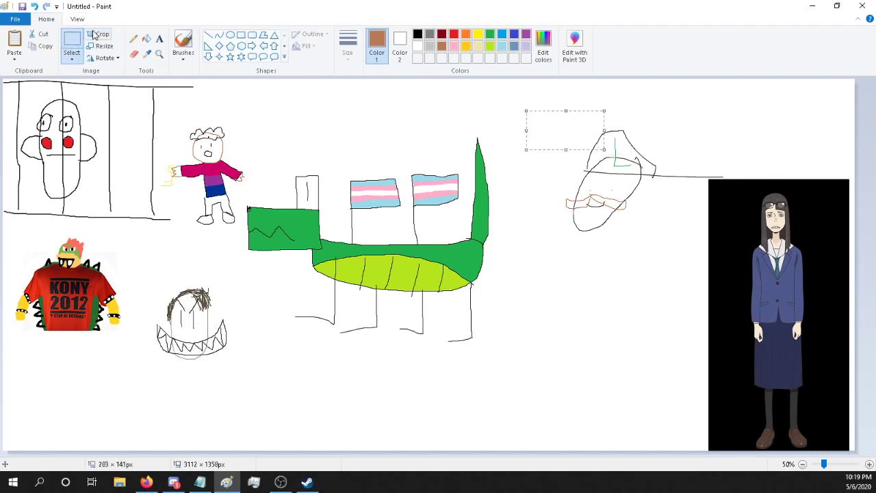
click(73, 59)
click(73, 60)
click(74, 61)
click(99, 87)
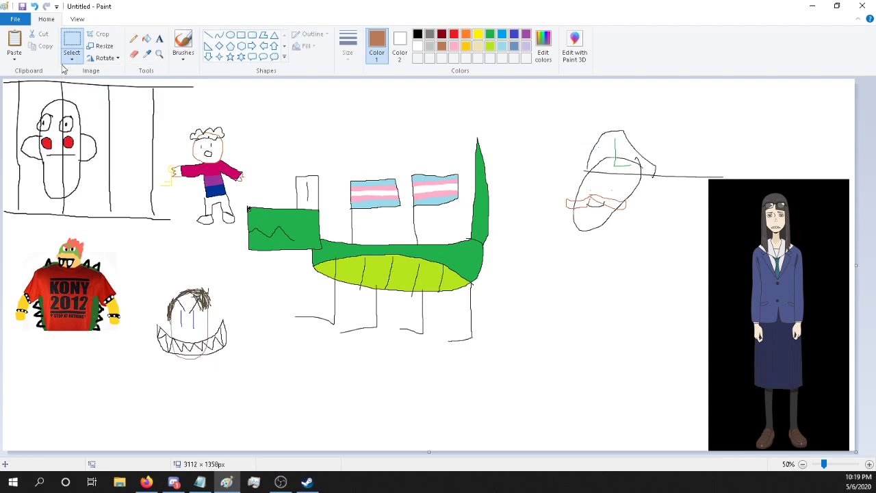
click(72, 60)
click(103, 96)
mouse_move(563, 223)
mouse_down()
mouse_move(581, 124)
mouse_move(675, 115)
mouse_move(726, 158)
mouse_move(728, 179)
mouse_move(699, 179)
mouse_move(584, 252)
mouse_move(554, 223)
mouse_move(566, 174)
mouse_move(336, 304)
mouse_move(230, 331)
mouse_move(126, 373)
mouse_move(125, 364)
mouse_move(59, 393)
mouse_move(58, 401)
mouse_move(56, 393)
mouse_move(58, 382)
mouse_move(295, 384)
mouse_move(346, 370)
mouse_move(264, 377)
mouse_up()
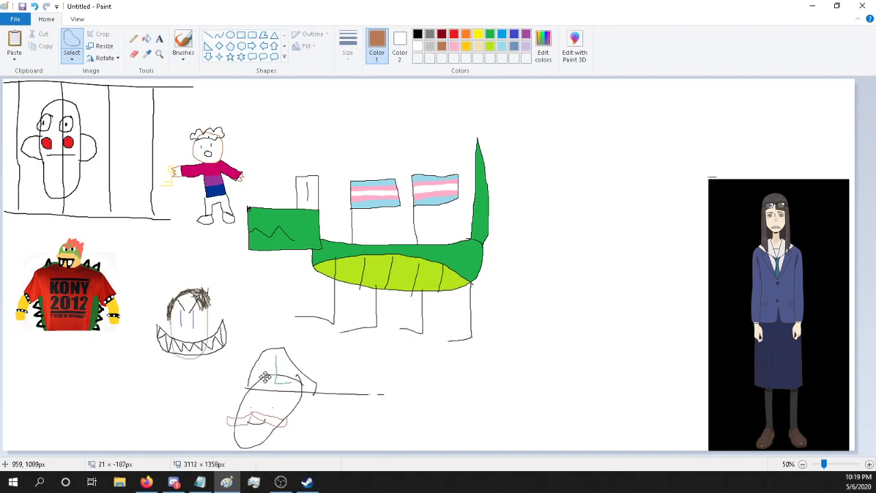
click(544, 309)
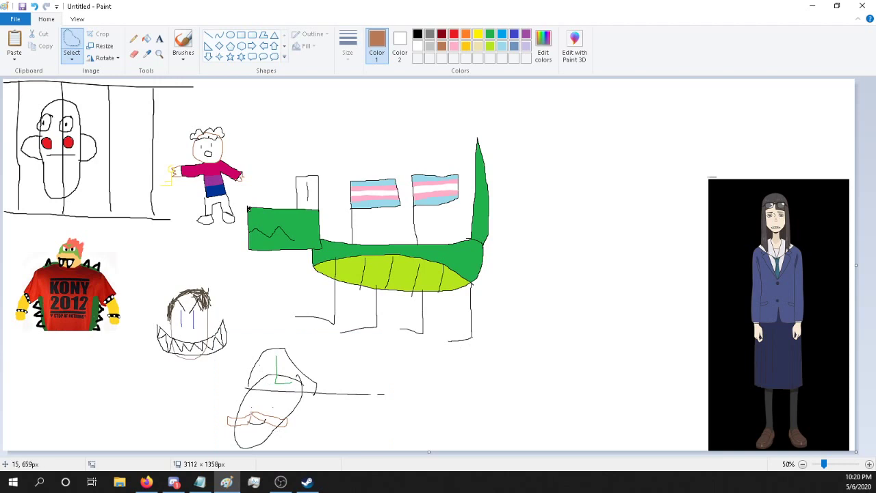
Step: Draw a U-shaped face outline in black with the Pencil in the empty space beside the dragon's tail
key(alt+Tab)
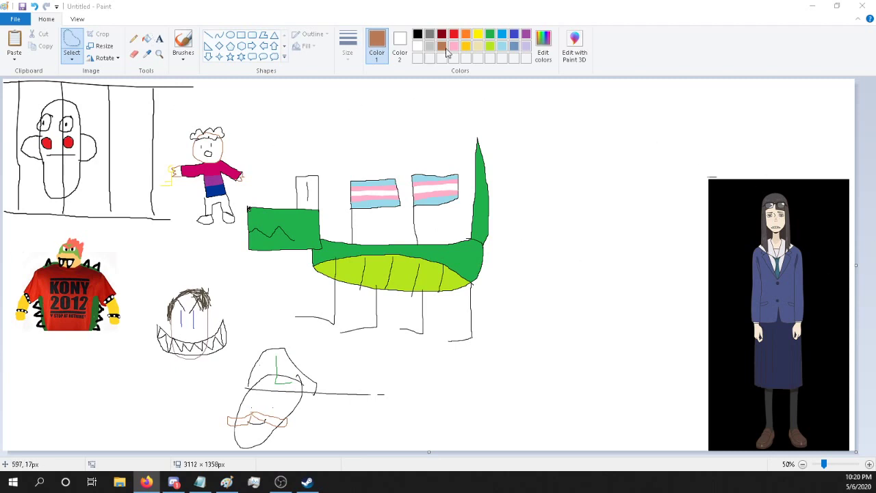
key(alt+Tab)
click(418, 35)
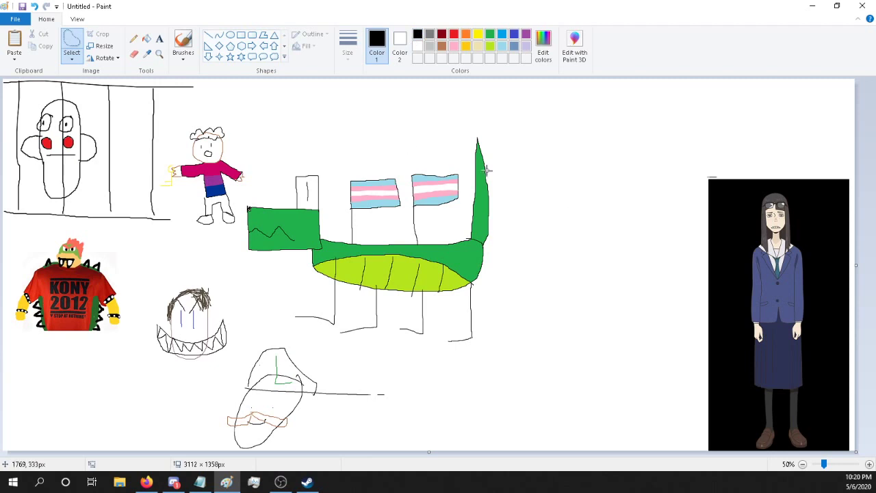
click(133, 39)
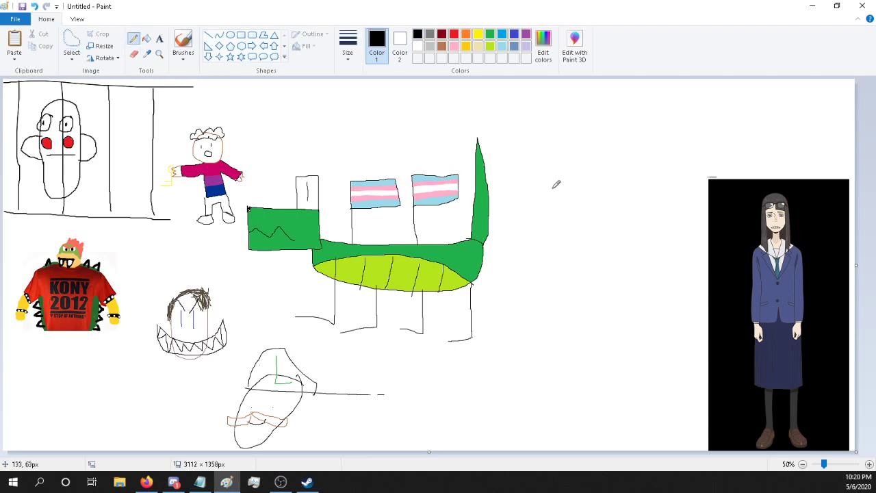
mouse_move(553, 190)
mouse_down()
mouse_move(566, 214)
mouse_move(590, 208)
mouse_up()
click(34, 7)
mouse_move(527, 162)
mouse_down()
mouse_move(528, 176)
mouse_move(552, 183)
mouse_move(555, 151)
mouse_move(526, 148)
mouse_up()
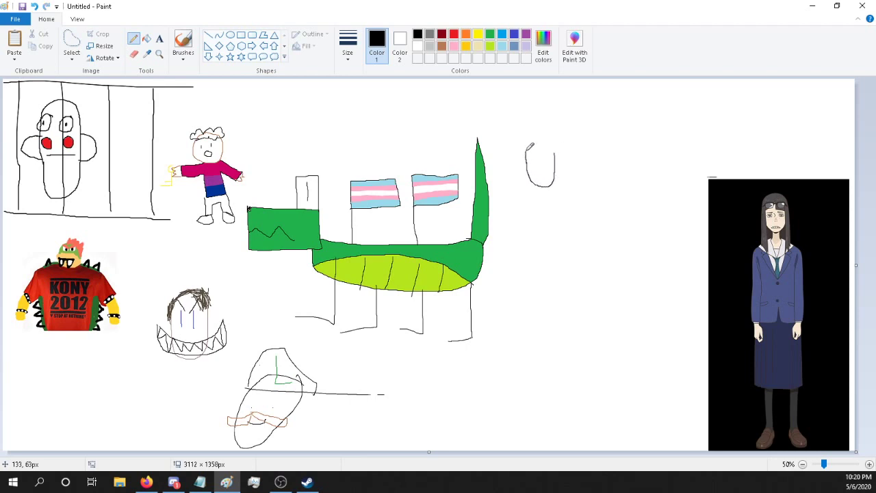
Step: Sketch long hair over and down both sides of the face in the dark grey sampled from the pasted woman's hair
click(148, 55)
click(782, 194)
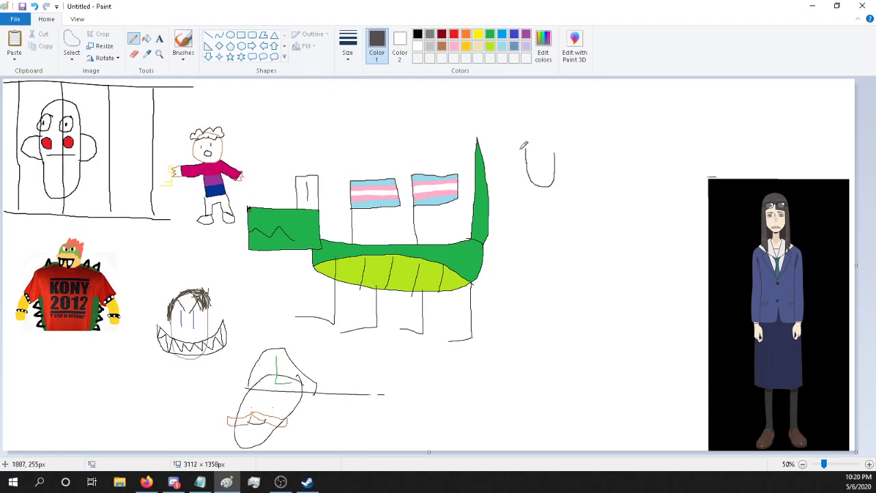
mouse_move(524, 146)
mouse_down()
mouse_move(523, 185)
mouse_move(532, 118)
mouse_move(558, 123)
mouse_move(564, 197)
mouse_move(555, 120)
mouse_move(547, 146)
mouse_move(552, 125)
mouse_up()
drag(552, 132, 562, 149)
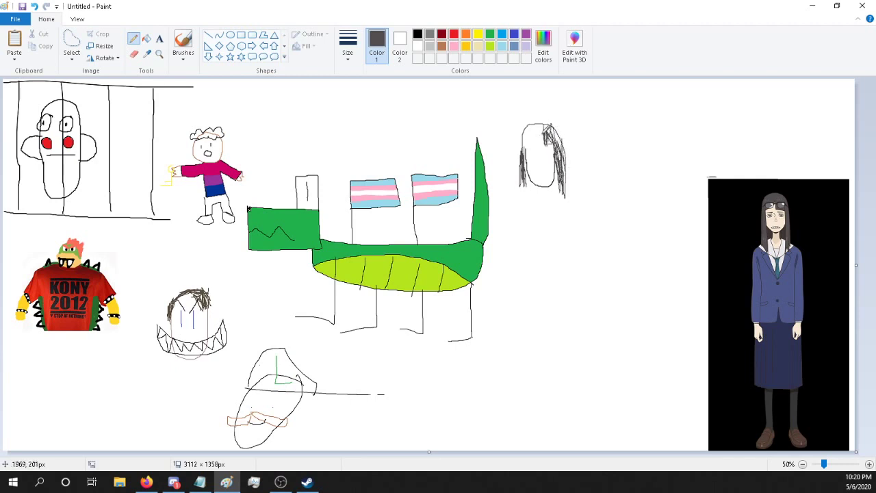
drag(533, 134, 522, 154)
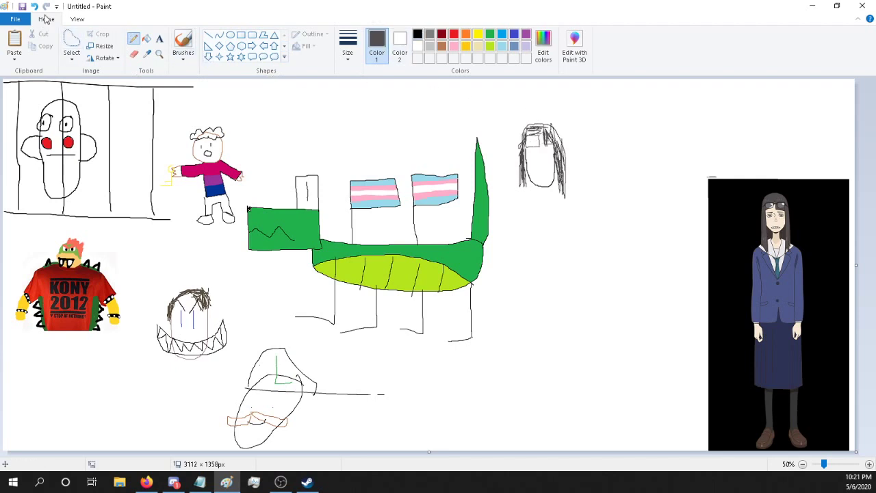
click(33, 6)
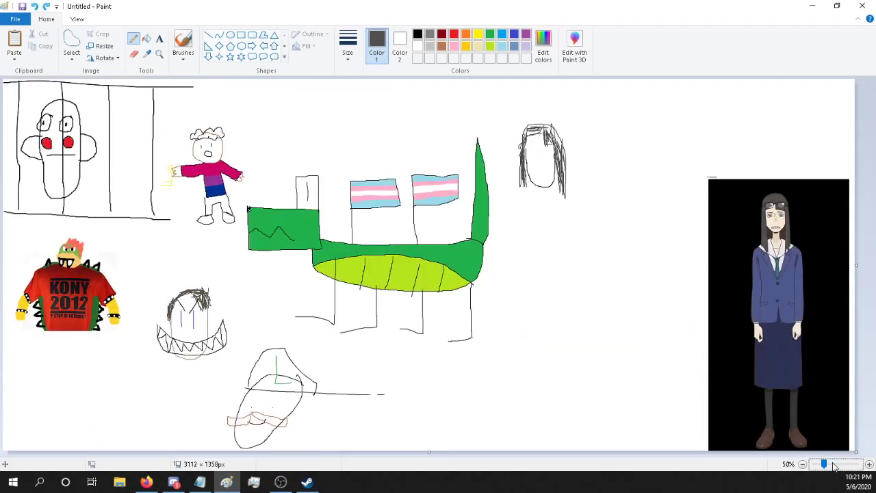
Step: Outline a pair of square glasses joined by a bridge in black across the new head's forehead
drag(834, 466, 838, 466)
scroll(199, 438, down, 4)
scroll(188, 439, up, 3)
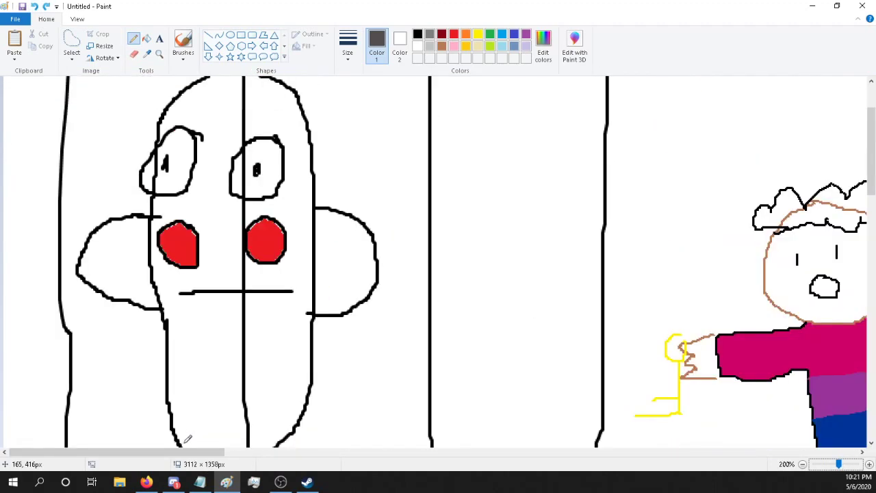
scroll(450, 434, right, 10)
scroll(616, 419, left, 1)
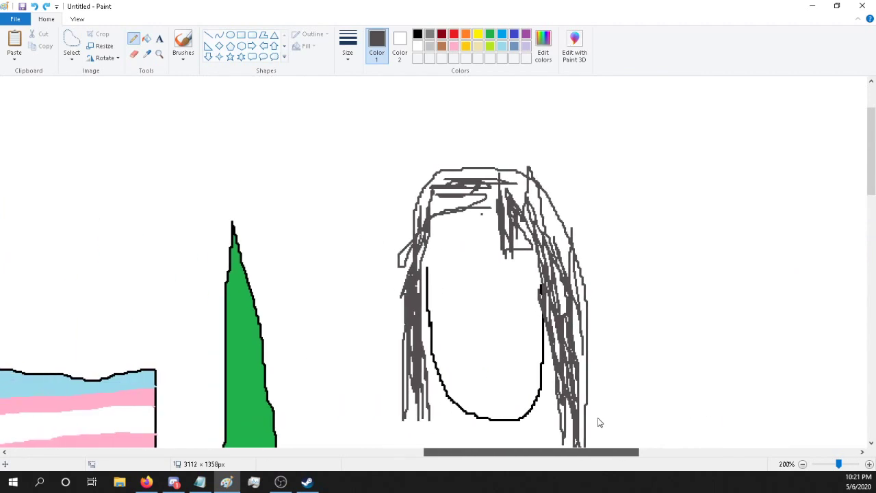
scroll(598, 422, down, 3)
drag(448, 124, 451, 147)
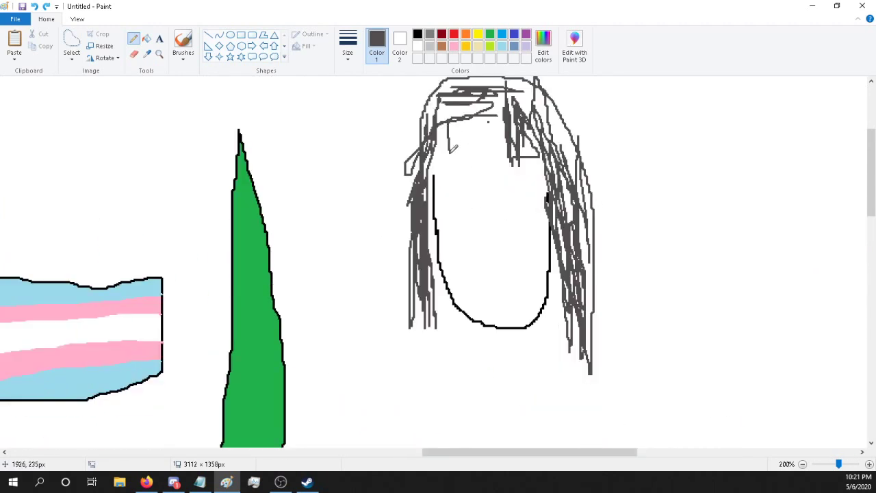
click(34, 6)
click(419, 34)
mouse_move(447, 114)
mouse_down()
mouse_move(449, 148)
mouse_move(473, 151)
mouse_move(486, 150)
mouse_move(478, 113)
mouse_move(443, 115)
mouse_move(501, 130)
mouse_move(503, 149)
mouse_move(499, 118)
mouse_move(531, 113)
mouse_move(509, 149)
mouse_up()
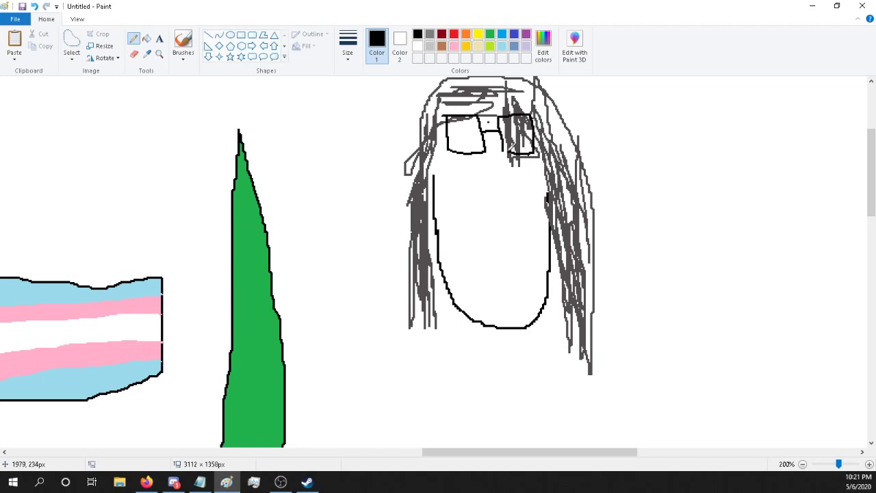
Step: Fill both lenses of the glasses with black, including the small areas between the hair strokes
click(146, 39)
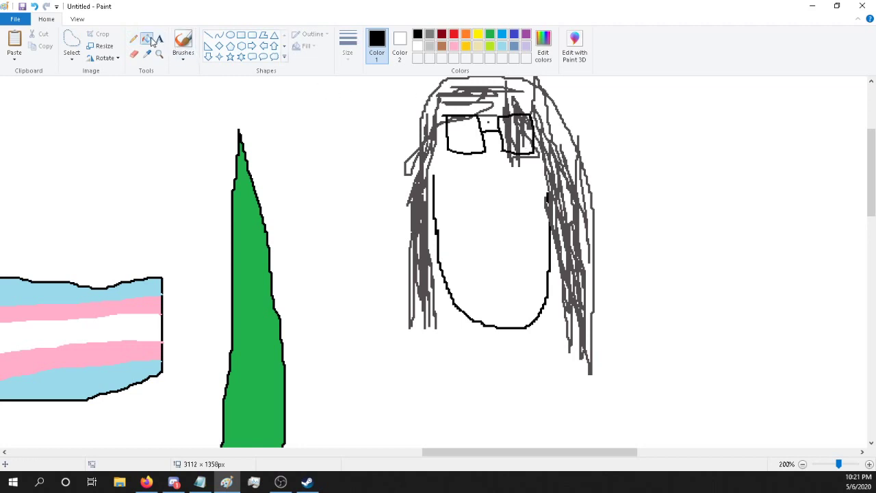
click(466, 139)
click(526, 134)
click(517, 130)
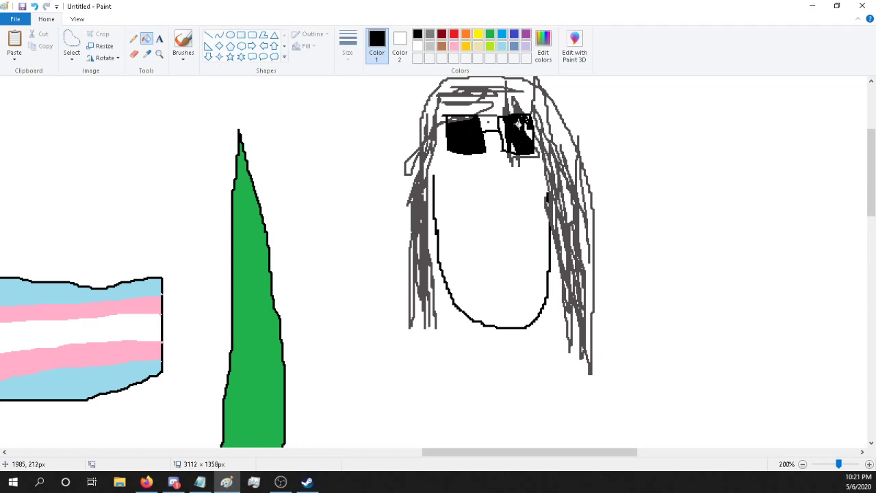
click(528, 124)
click(532, 130)
click(505, 135)
click(504, 124)
click(518, 145)
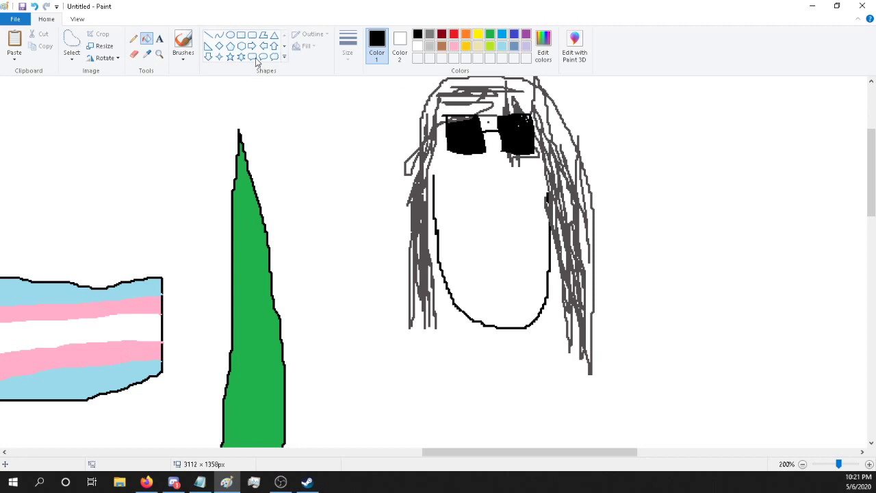
Step: Sample the hair's dark grey and fill the white gaps in the hair on top of the head
click(146, 54)
click(453, 88)
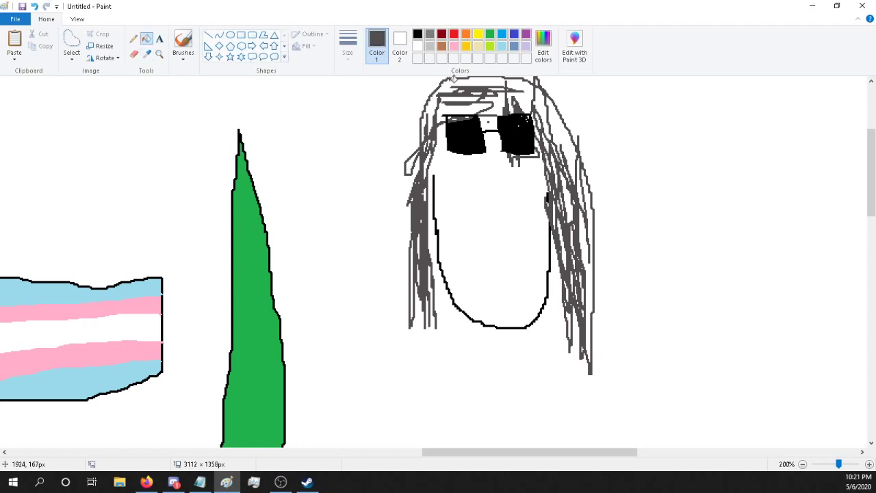
click(450, 102)
click(433, 104)
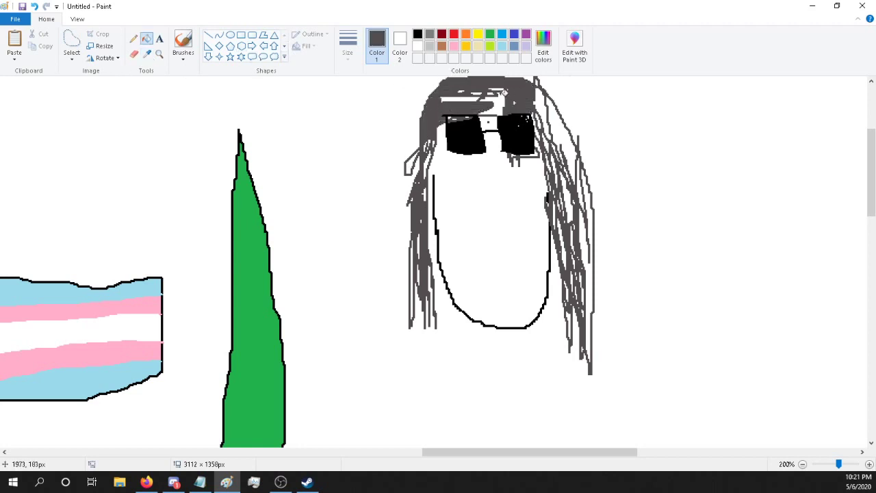
click(503, 96)
click(466, 96)
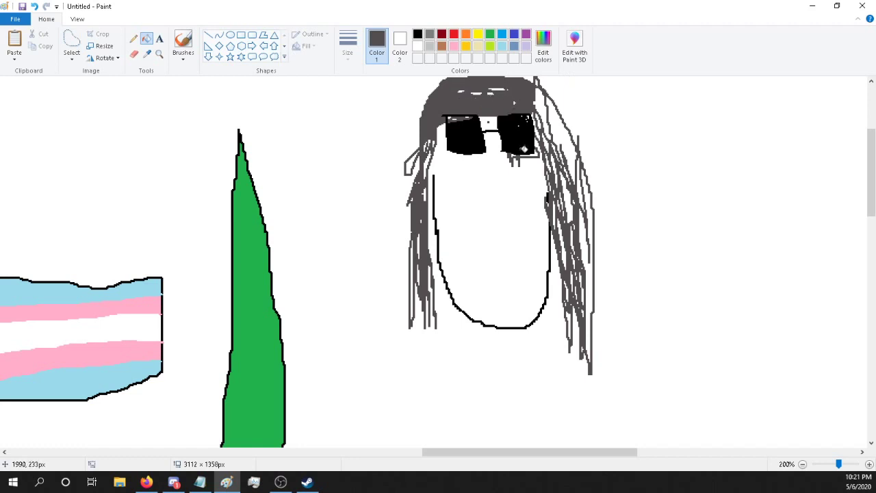
click(542, 140)
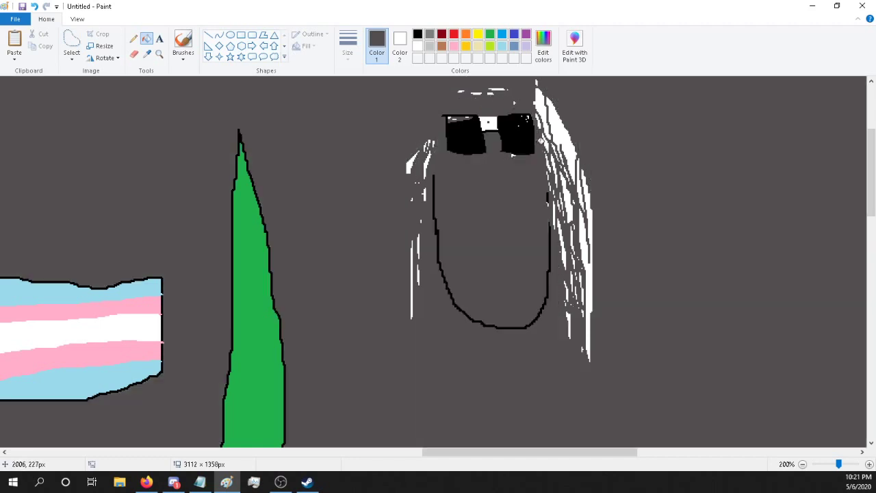
click(34, 7)
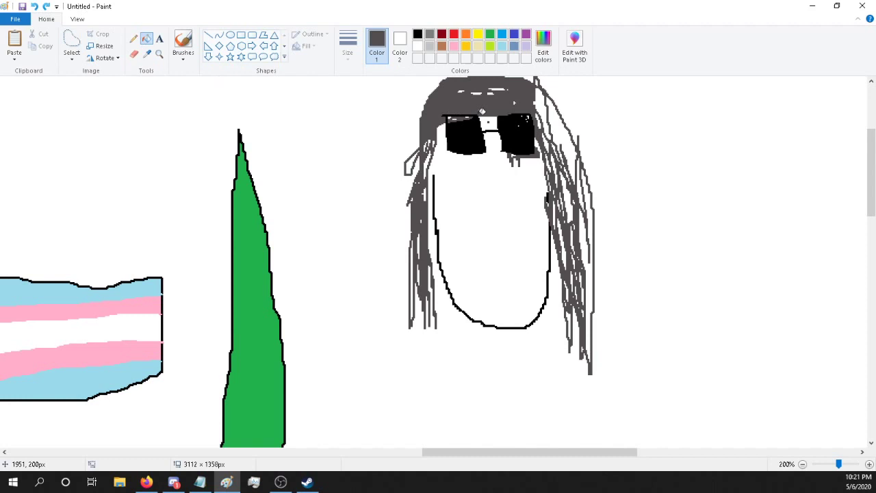
Step: Fill the gaps between the long hair strands on the right side of the face with the same dark grey
click(564, 122)
click(34, 7)
click(568, 142)
click(586, 186)
click(565, 186)
click(581, 189)
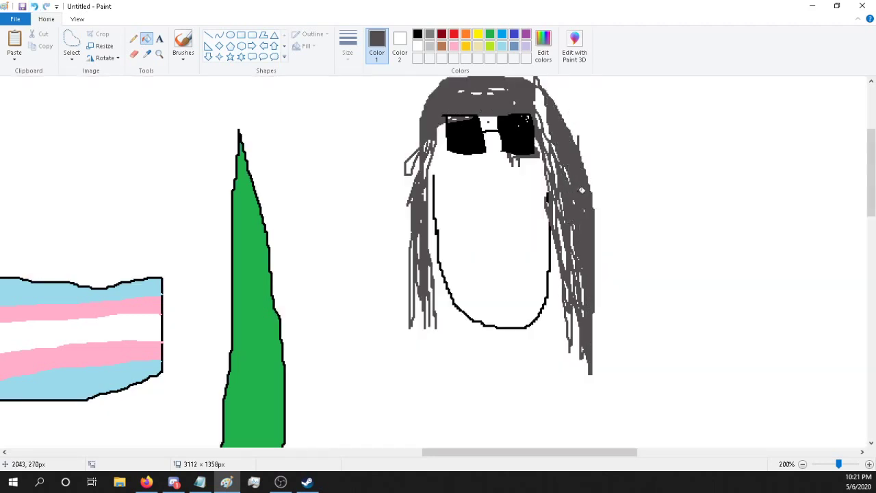
click(563, 235)
click(574, 238)
click(556, 211)
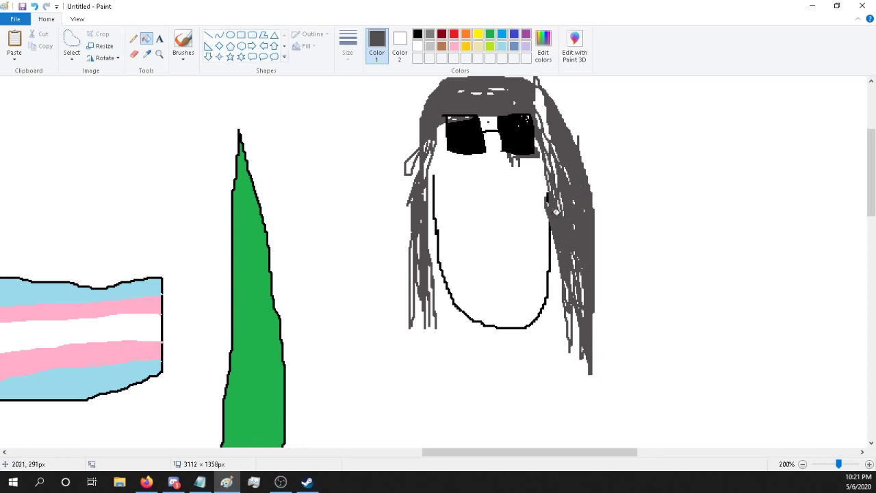
click(567, 199)
click(542, 109)
click(546, 140)
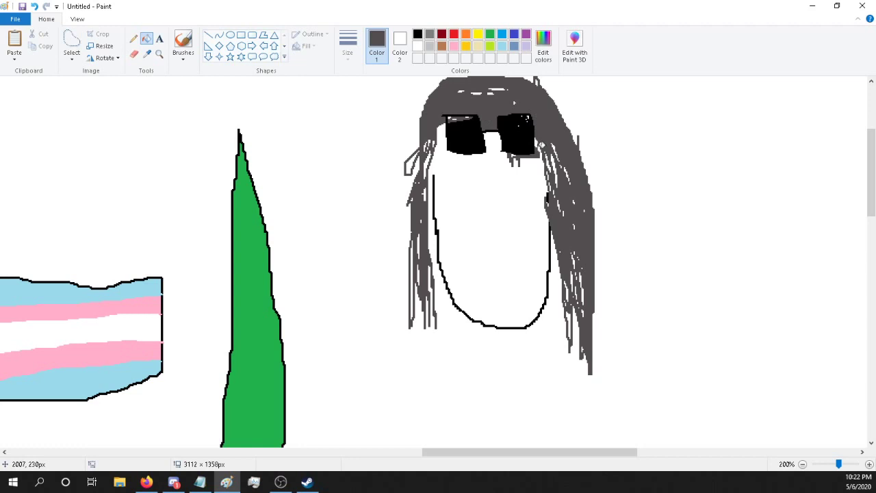
click(133, 38)
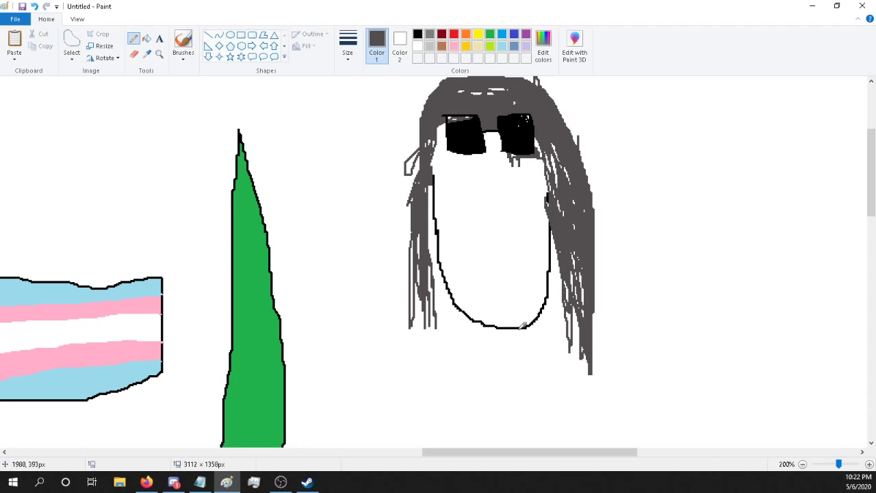
Step: Fill the remaining light specks in the glasses' lenses with black
click(827, 469)
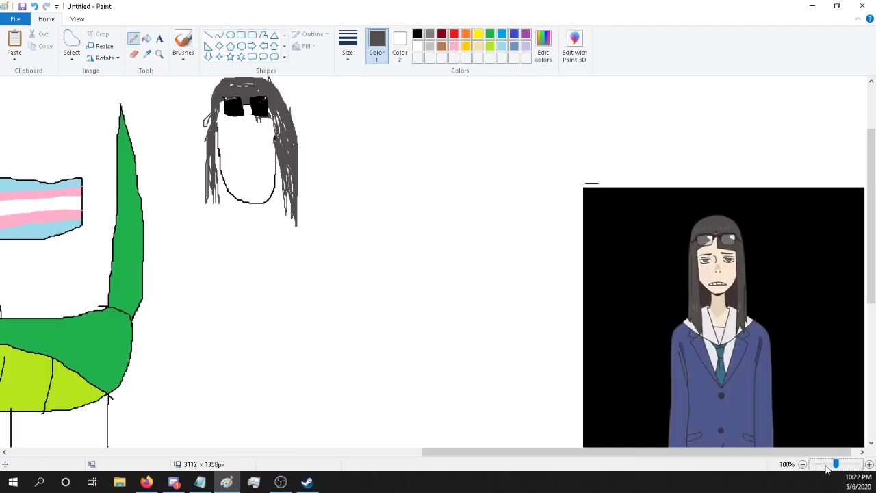
scroll(329, 153, down, 3)
scroll(213, 141, up, 3)
drag(505, 456, 511, 456)
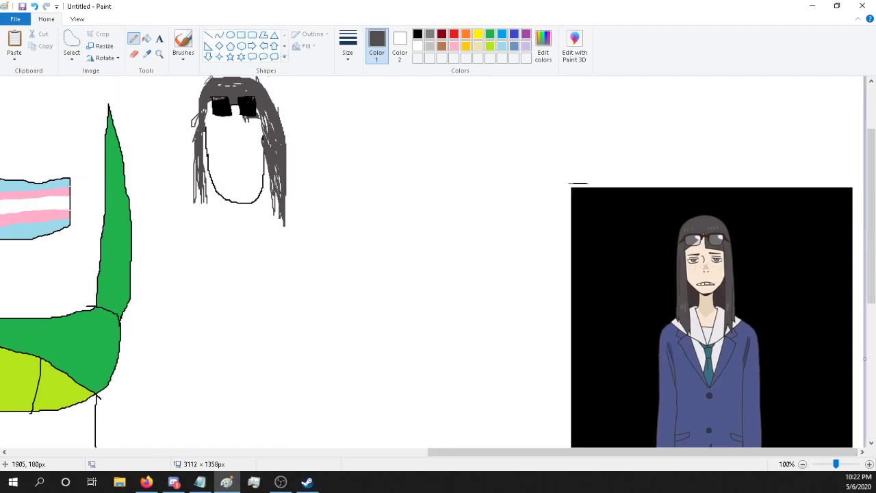
click(847, 468)
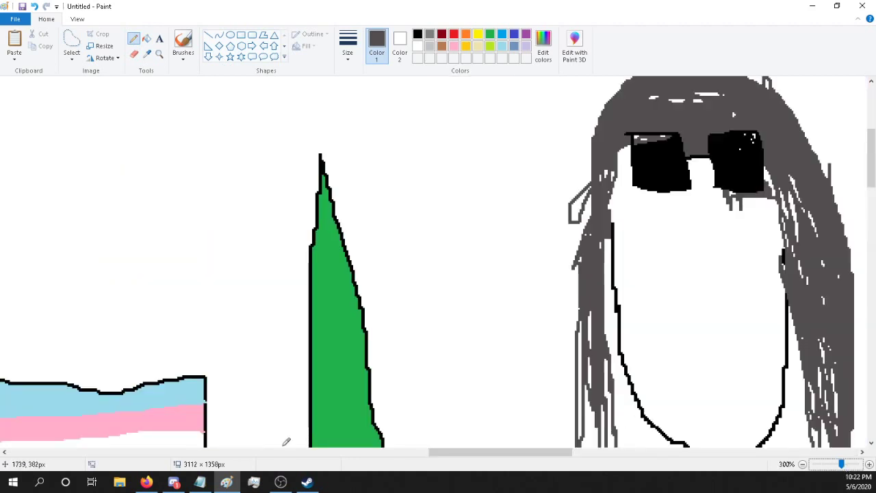
drag(464, 456, 499, 453)
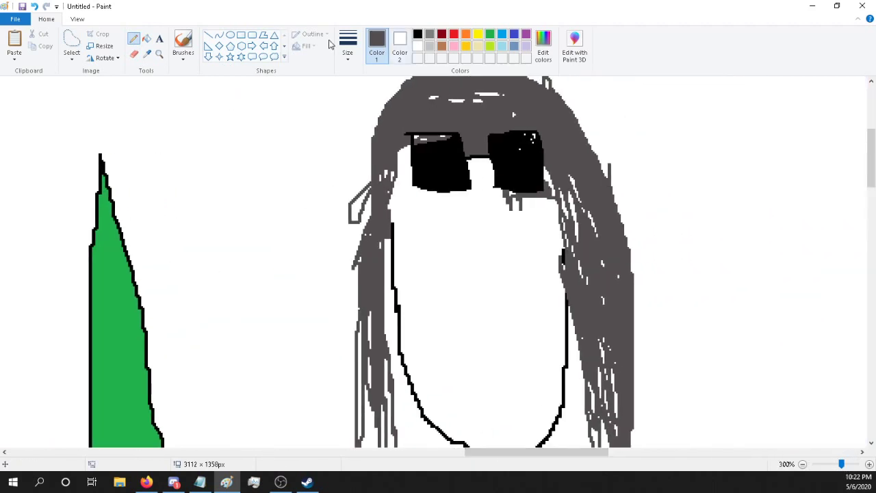
click(146, 39)
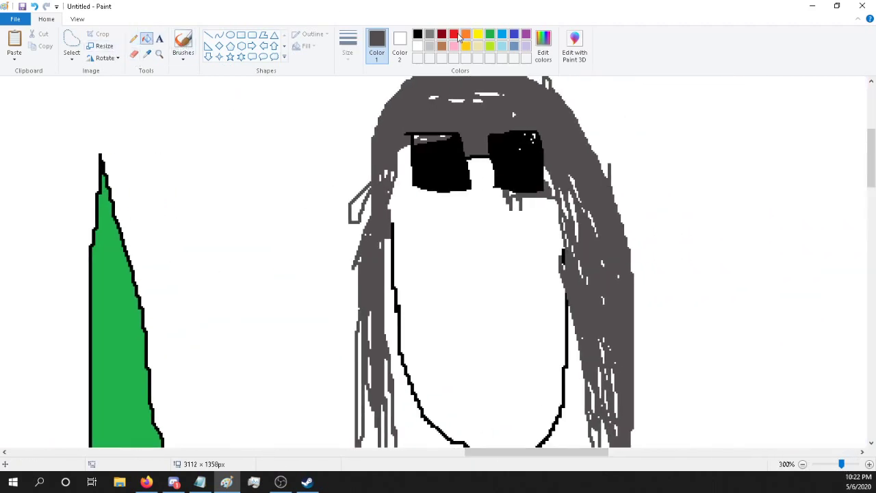
click(417, 34)
click(430, 136)
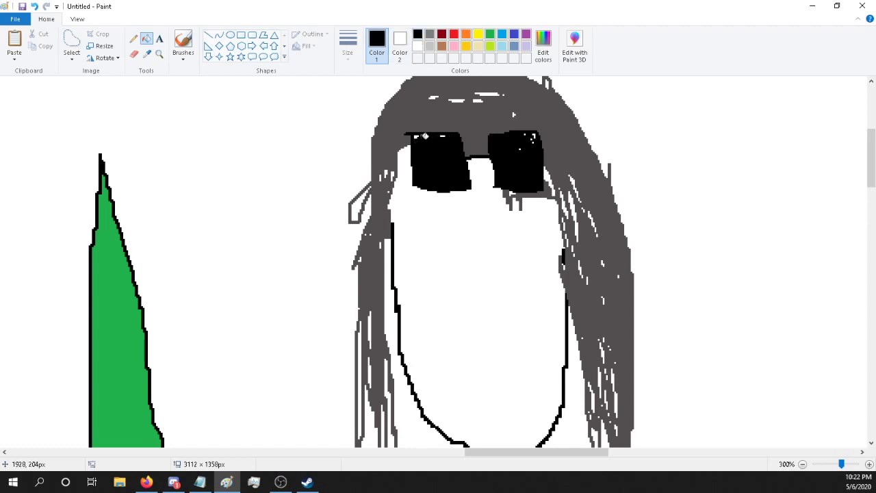
click(420, 133)
Step: Sample the dark grey again and fill the remaining small gaps in the hair beside the right lens
click(146, 53)
click(512, 111)
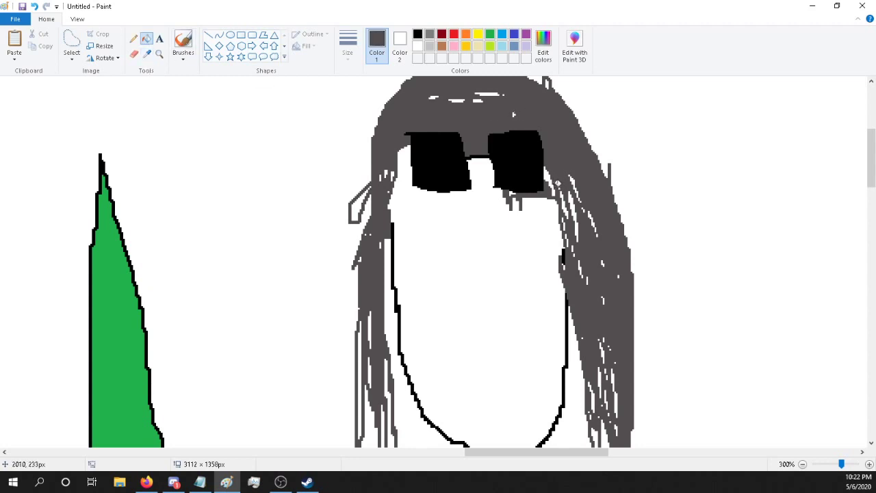
click(556, 183)
click(572, 203)
click(566, 199)
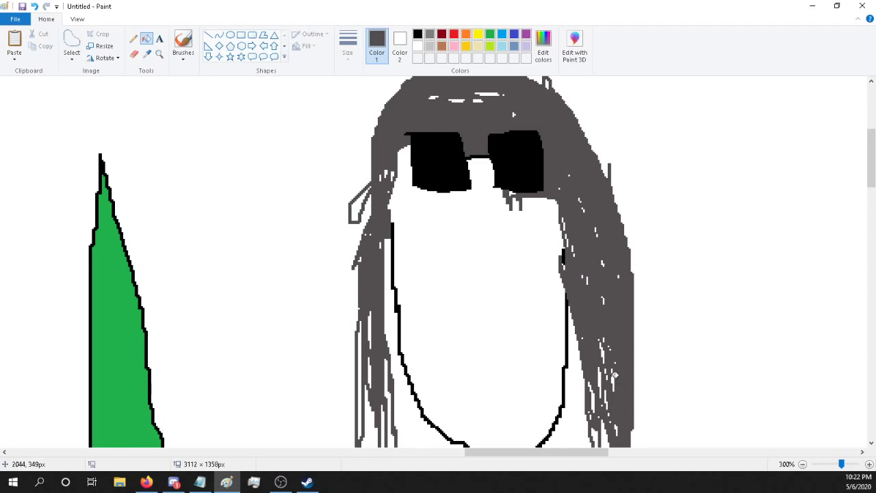
scroll(609, 376, down, 3)
scroll(586, 370, up, 3)
click(820, 466)
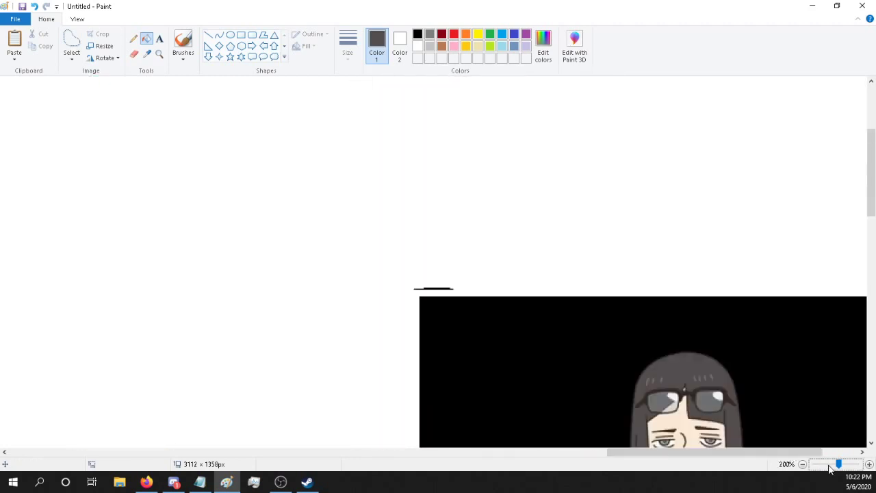
click(820, 467)
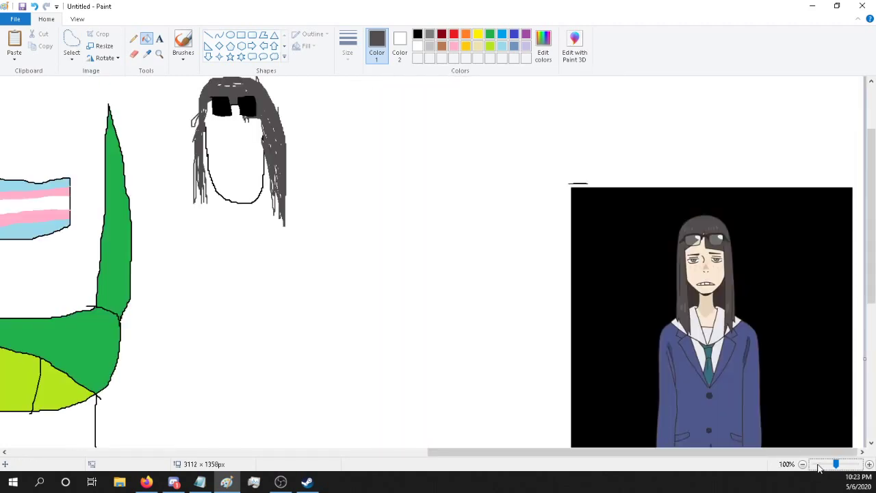
click(820, 467)
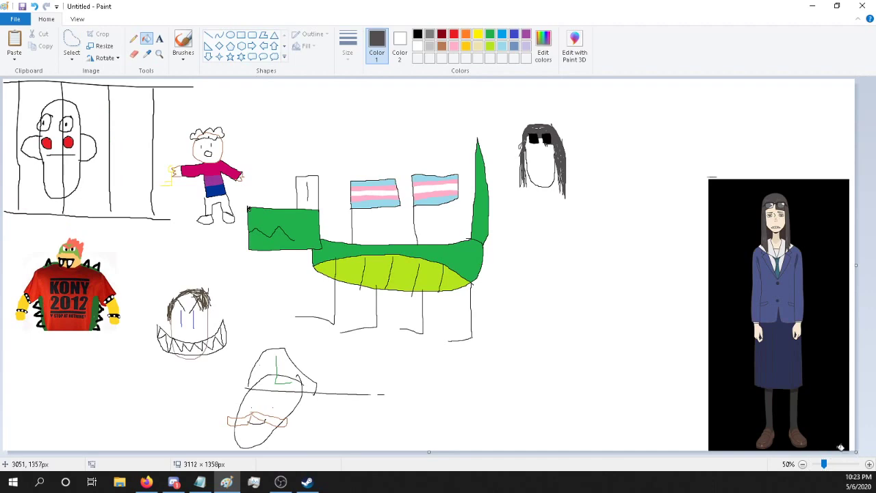
Step: Thicken the long hair strands on both sides of the woman's face with the dark grey Pencil at its thickest line width
click(837, 464)
scroll(479, 343, down, 5)
scroll(343, 377, up, 3)
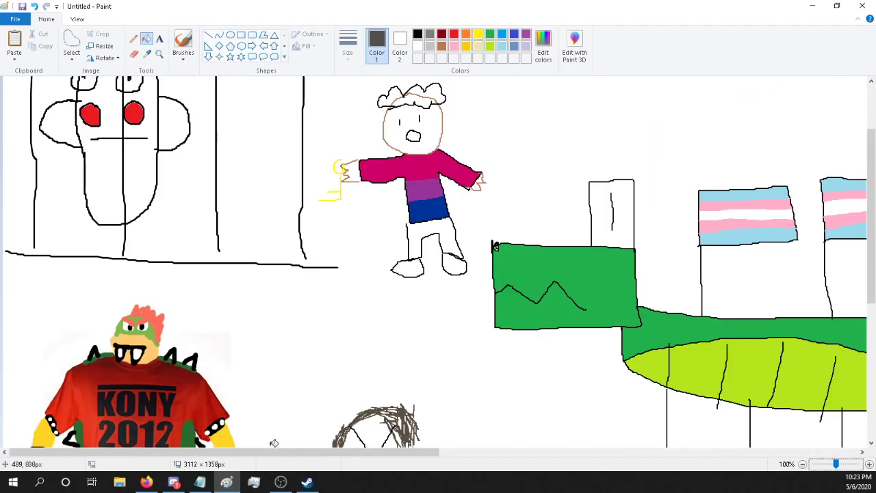
drag(274, 451, 535, 461)
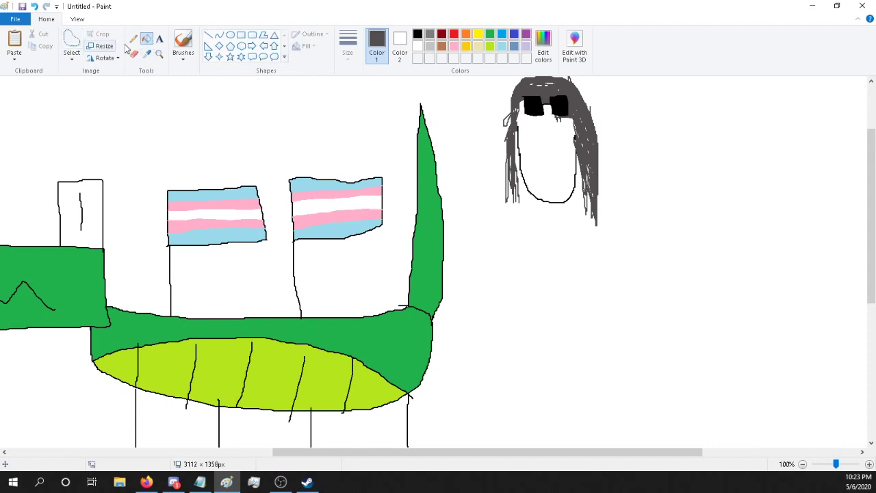
click(183, 43)
click(348, 46)
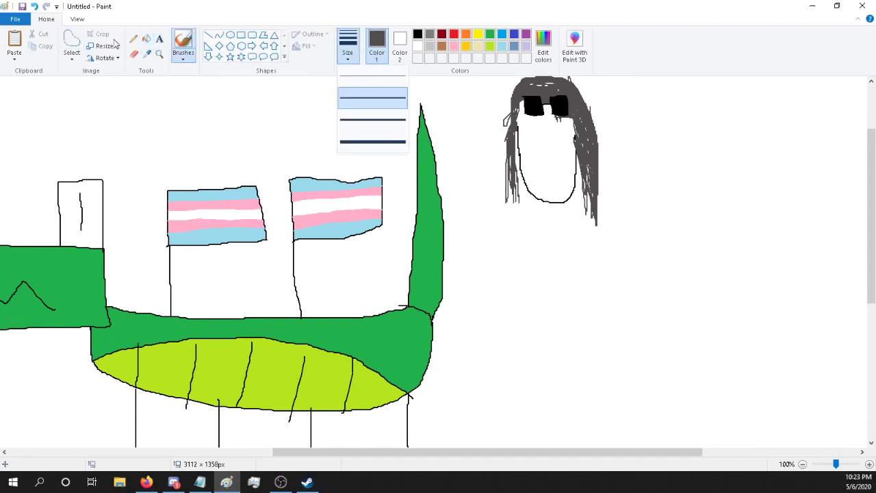
click(134, 39)
click(134, 39)
click(348, 47)
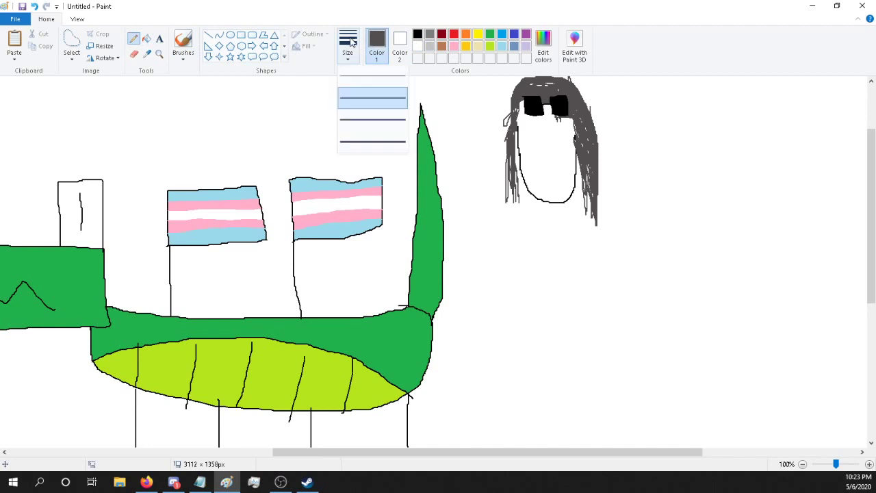
click(372, 141)
mouse_move(512, 113)
mouse_down()
mouse_move(507, 130)
mouse_move(510, 110)
mouse_move(513, 127)
mouse_up()
click(35, 7)
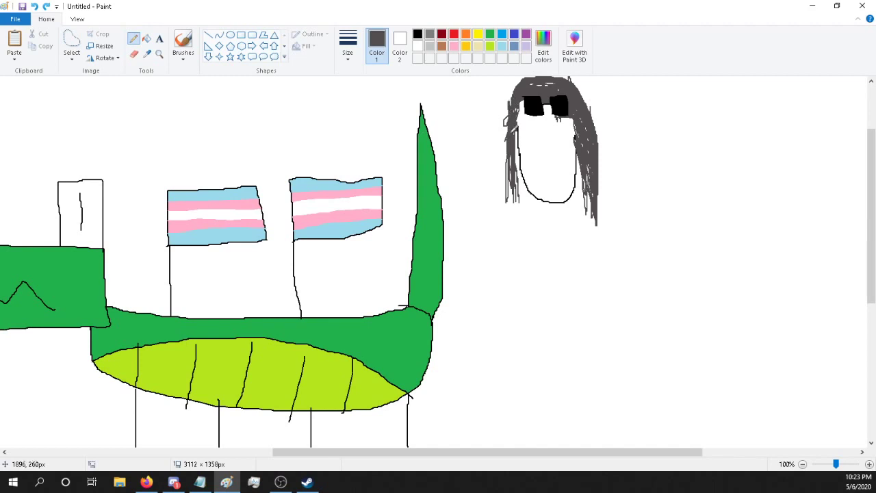
mouse_move(512, 109)
mouse_down()
mouse_move(513, 195)
mouse_move(506, 199)
mouse_move(522, 195)
mouse_move(517, 174)
mouse_move(512, 204)
mouse_up()
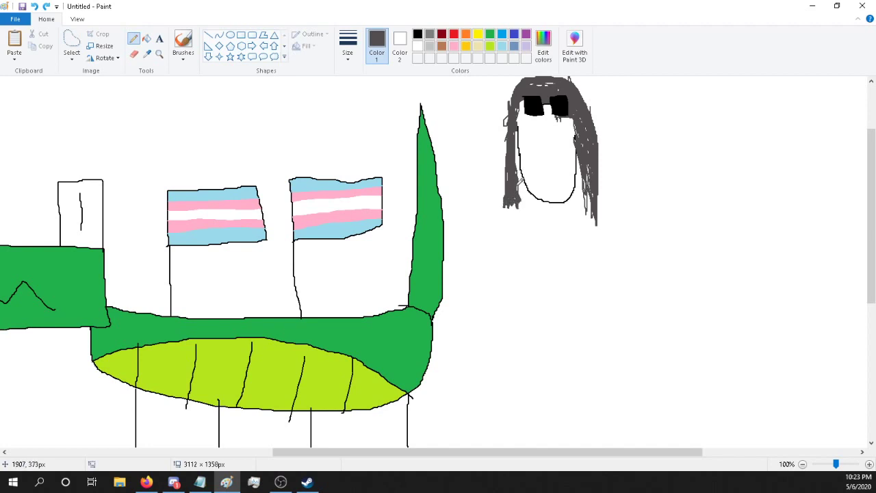
mouse_move(518, 142)
mouse_down()
mouse_move(519, 164)
mouse_move(521, 142)
mouse_up()
drag(594, 215, 583, 148)
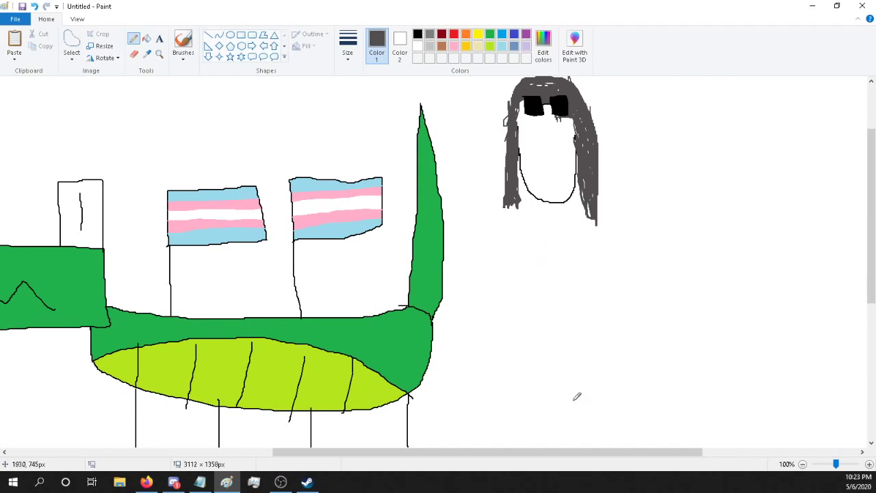
Step: Draw a short dark grey line for each eye's upper lid, just below the glasses on the woman's face
click(820, 469)
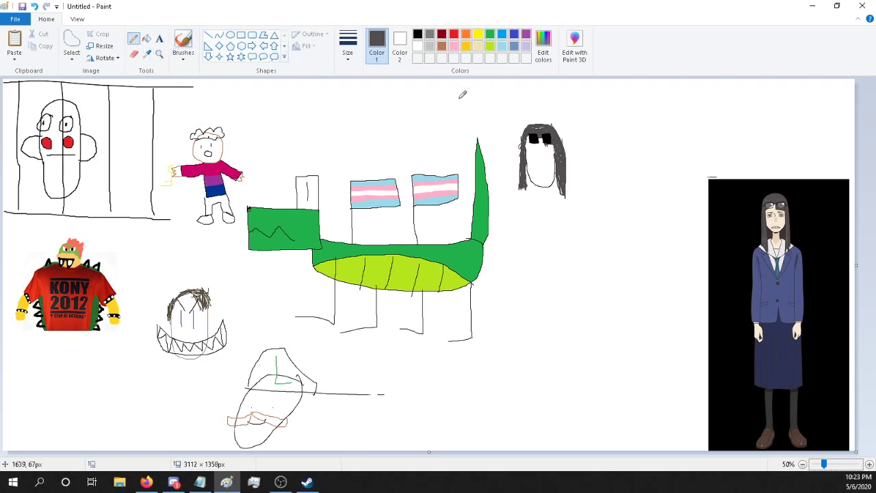
click(842, 464)
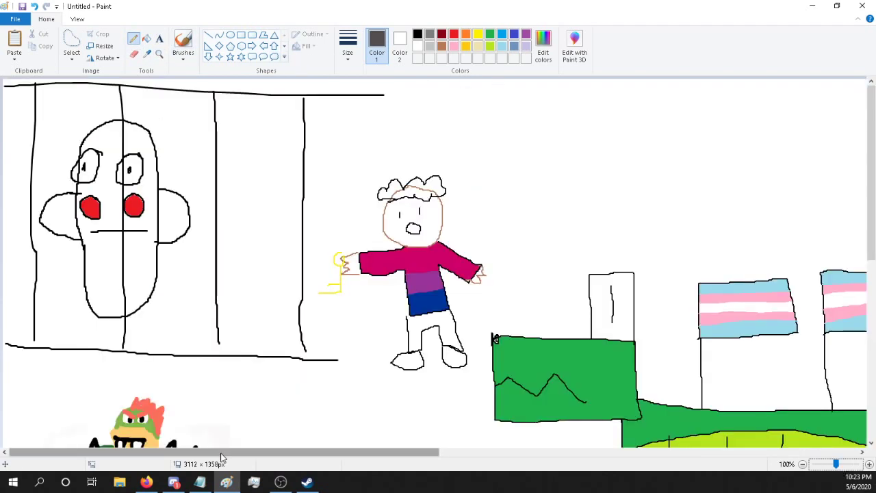
mouse_move(221, 457)
mouse_down()
mouse_move(568, 442)
mouse_move(682, 417)
mouse_move(604, 426)
mouse_up()
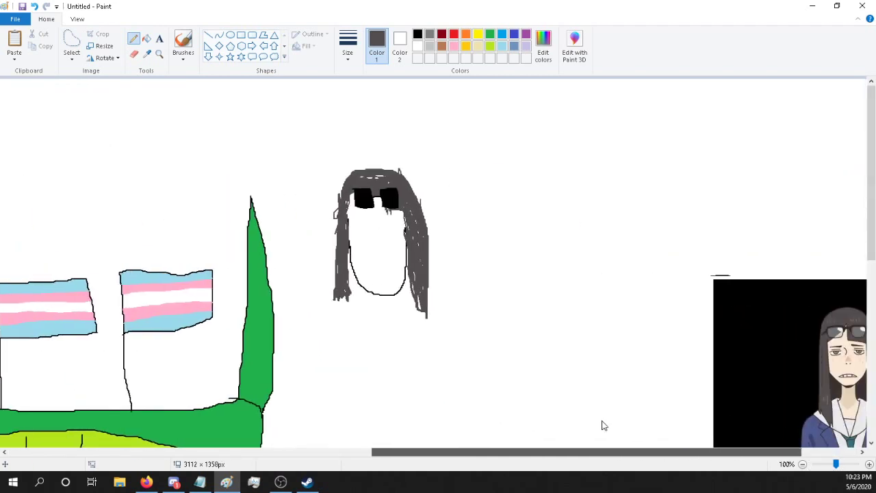
scroll(479, 322, right, 2)
scroll(395, 228, down, 3)
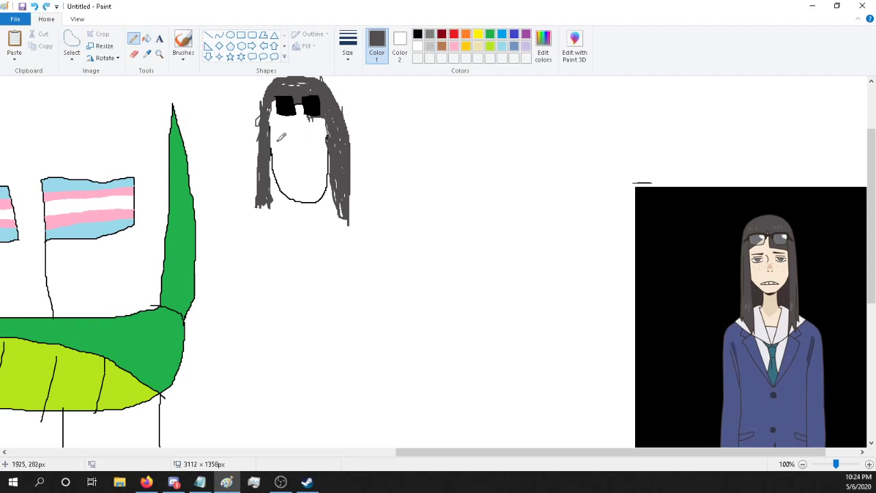
drag(277, 141, 318, 140)
key(ctrl+z)
key(ctrl+z)
drag(278, 130, 315, 128)
click(347, 47)
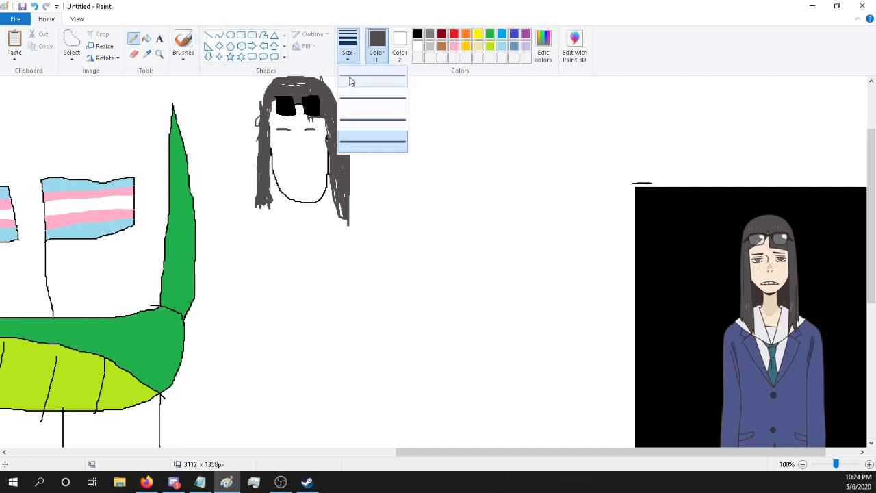
click(356, 81)
mouse_move(278, 128)
mouse_down()
mouse_move(281, 137)
mouse_move(292, 130)
mouse_move(317, 139)
mouse_up()
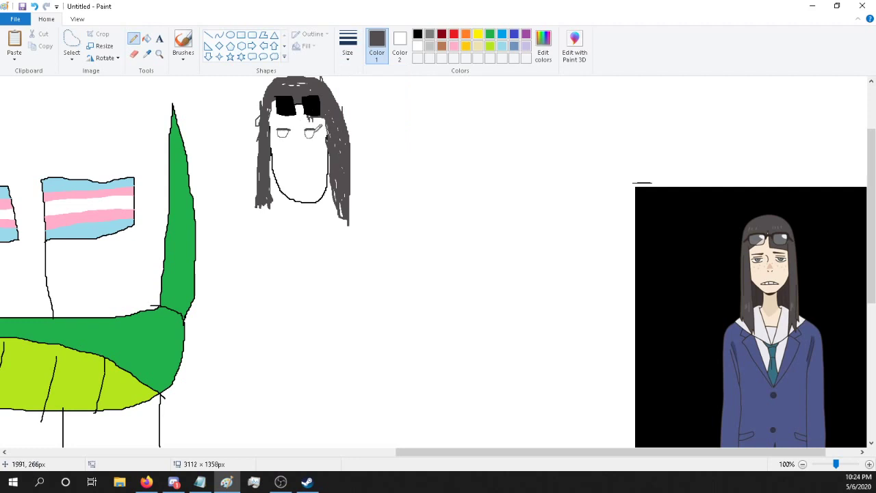
click(33, 6)
click(32, 6)
click(32, 7)
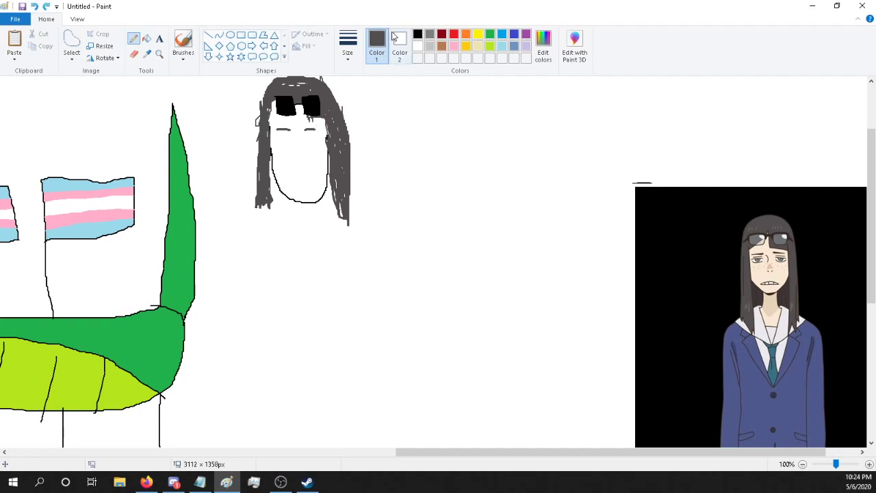
Step: Draw both eye outlines and irises beneath the upper lid lines with the dark grey Pencil at the third line width
click(348, 48)
click(368, 122)
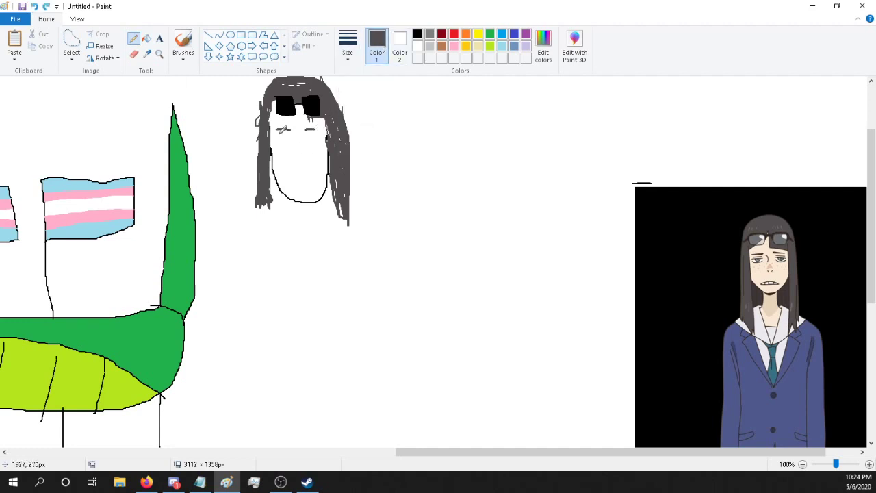
mouse_move(278, 130)
mouse_down()
mouse_move(320, 130)
mouse_move(315, 137)
mouse_up()
click(36, 8)
click(294, 160)
click(32, 8)
Step: Draw the nose as two slanted lines with two nostril dots below, using the dark grey Pencil at its thickest line width
click(348, 48)
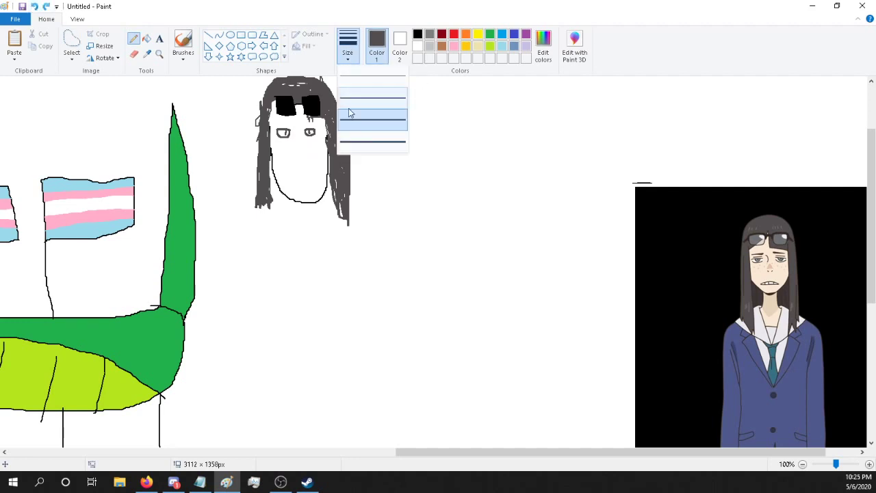
click(346, 137)
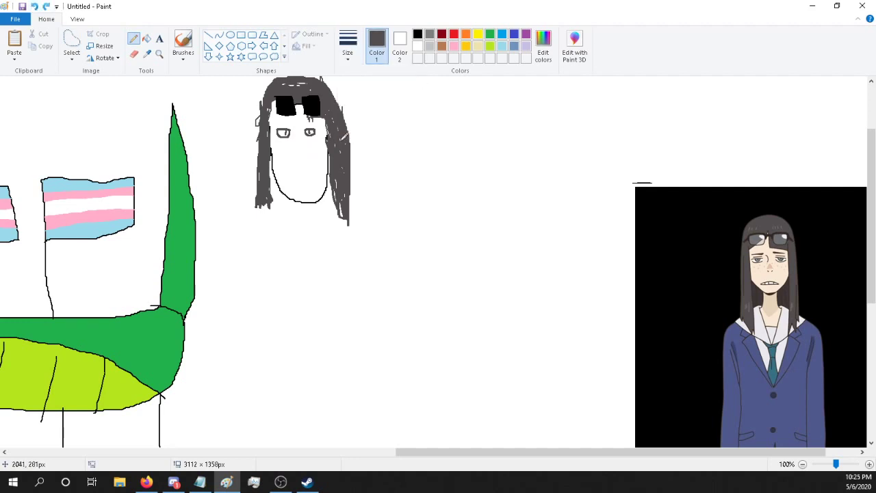
click(292, 155)
click(299, 155)
drag(290, 141, 306, 143)
Step: Draw a downturned open mouth with a row of teeth below the nose, and short eyebrows above the eyes
mouse_move(284, 174)
mouse_down()
mouse_move(309, 164)
mouse_move(316, 176)
mouse_move(282, 176)
mouse_up()
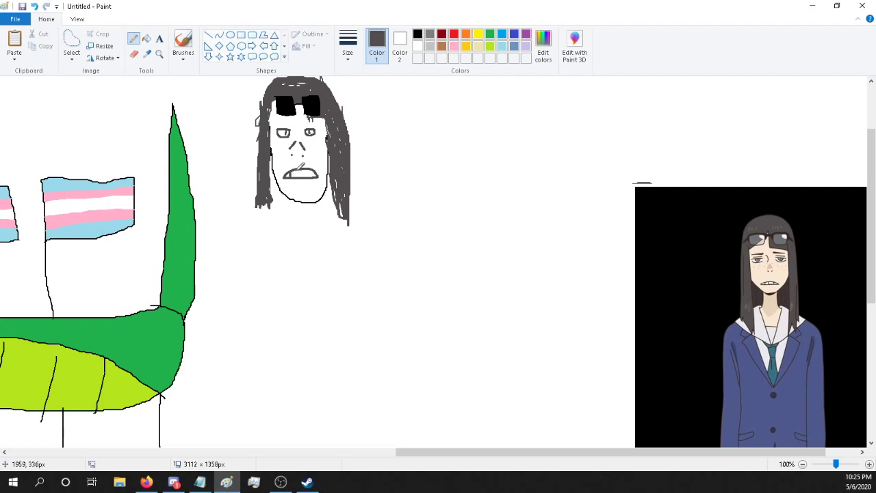
mouse_move(290, 170)
mouse_down()
mouse_move(290, 178)
mouse_move(311, 176)
mouse_up()
drag(315, 169, 315, 177)
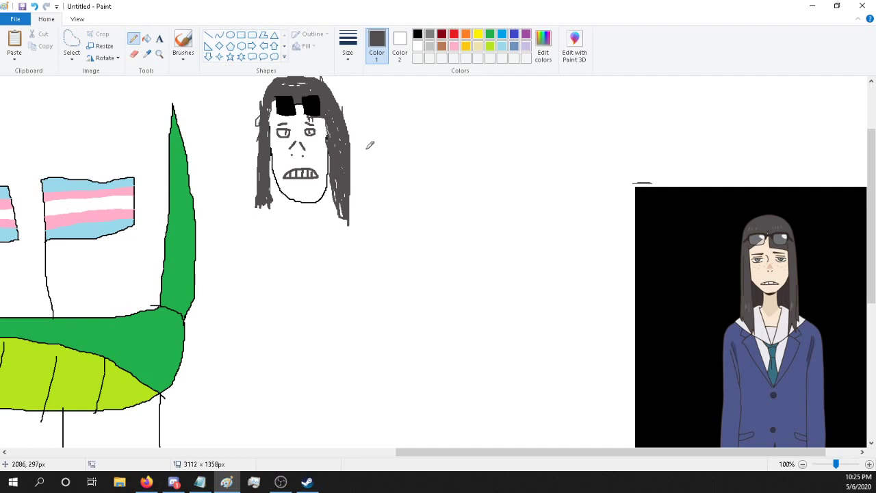
Step: Draw the neck as two black lines running down from the chin with the Pencil at the second line width
scroll(453, 298, down, 3)
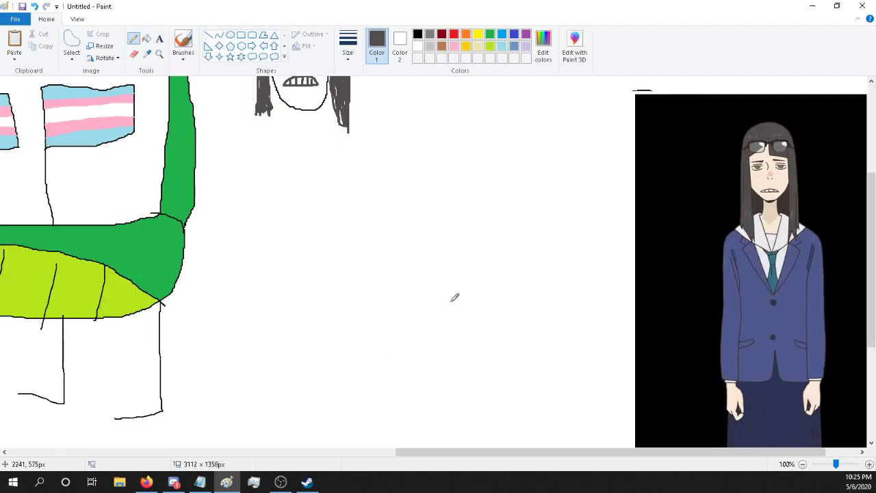
scroll(455, 298, up, 3)
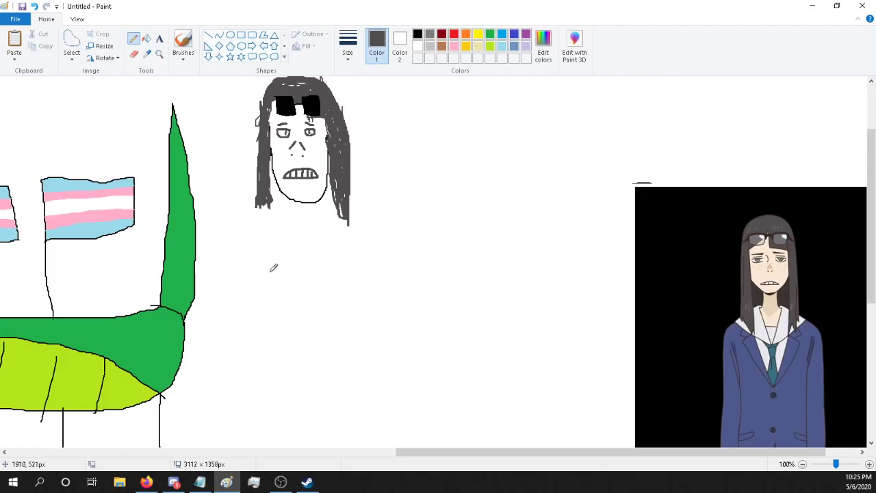
scroll(274, 267, down, 3)
scroll(274, 268, up, 6)
scroll(274, 267, down, 3)
click(417, 34)
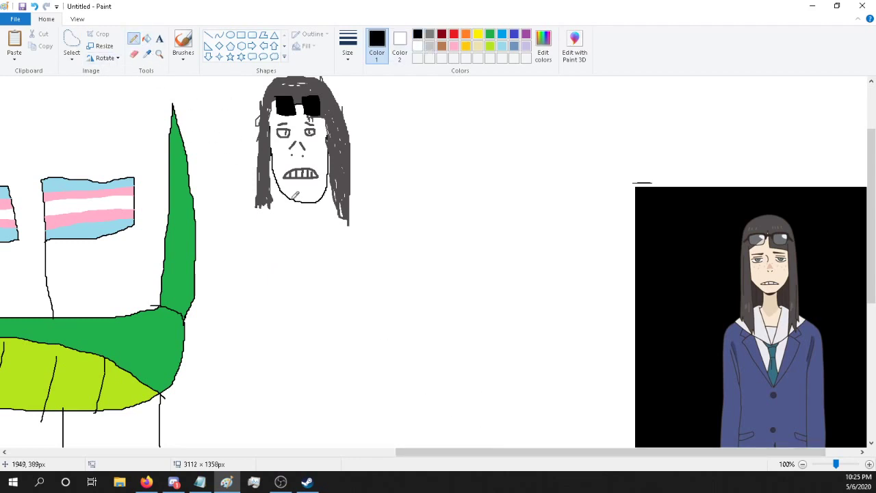
click(349, 45)
click(357, 102)
drag(295, 202, 295, 236)
drag(306, 200, 311, 235)
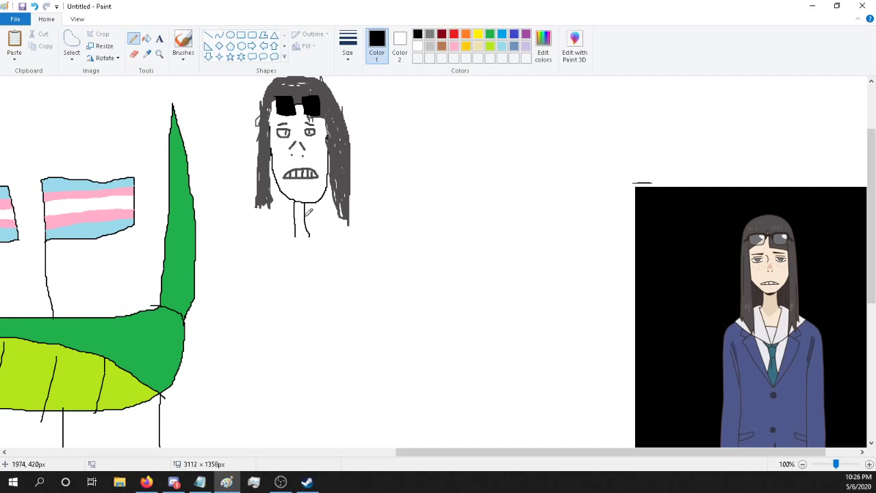
Step: Save the picture under the name mspaint stream
click(12, 19)
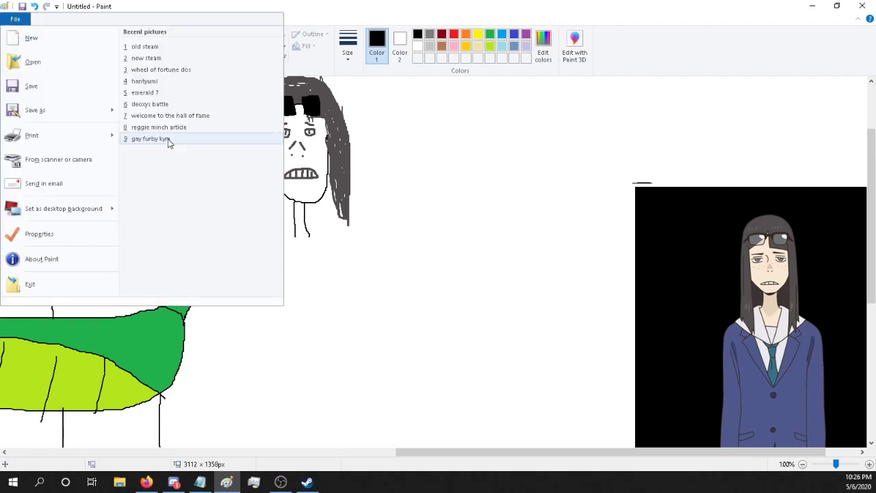
click(40, 96)
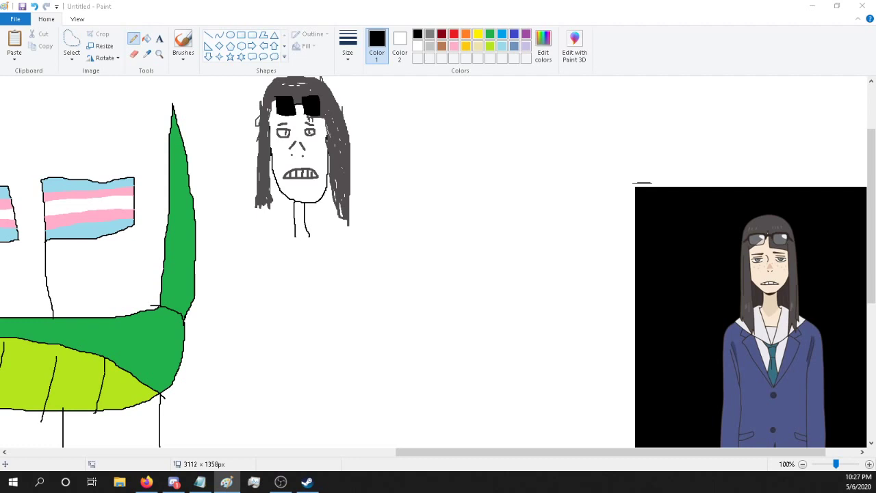
key(Return)
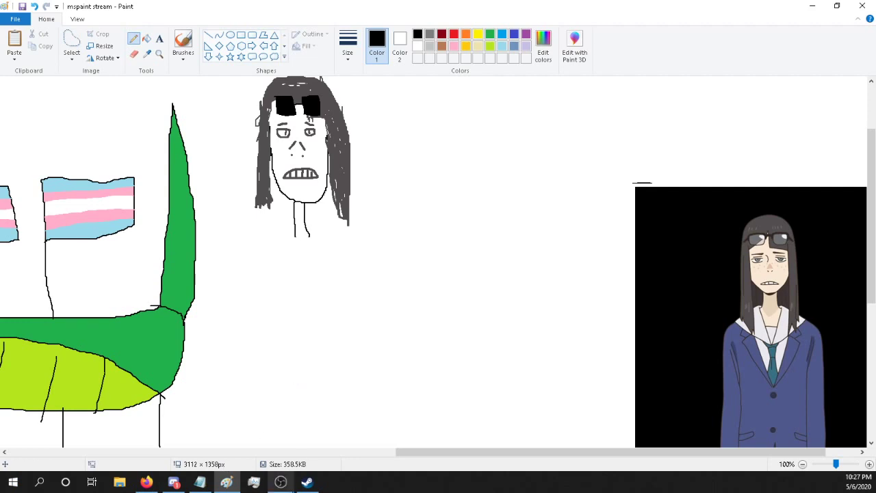
click(292, 485)
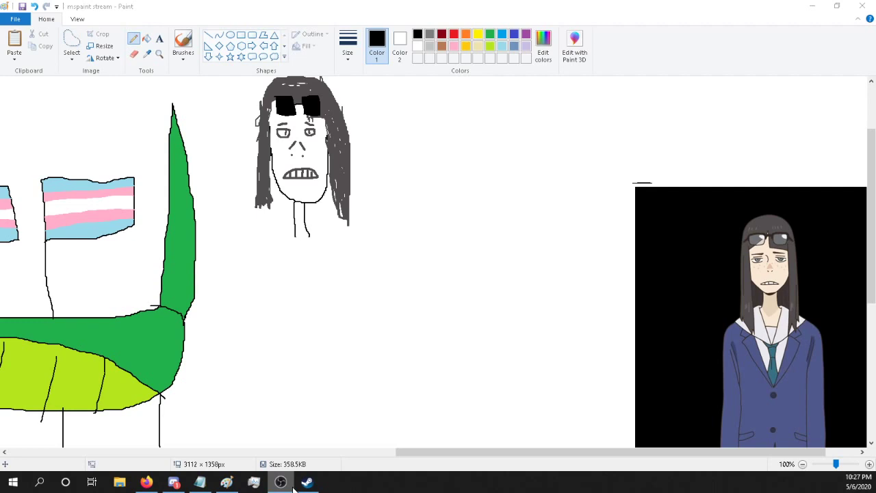
right_click(281, 482)
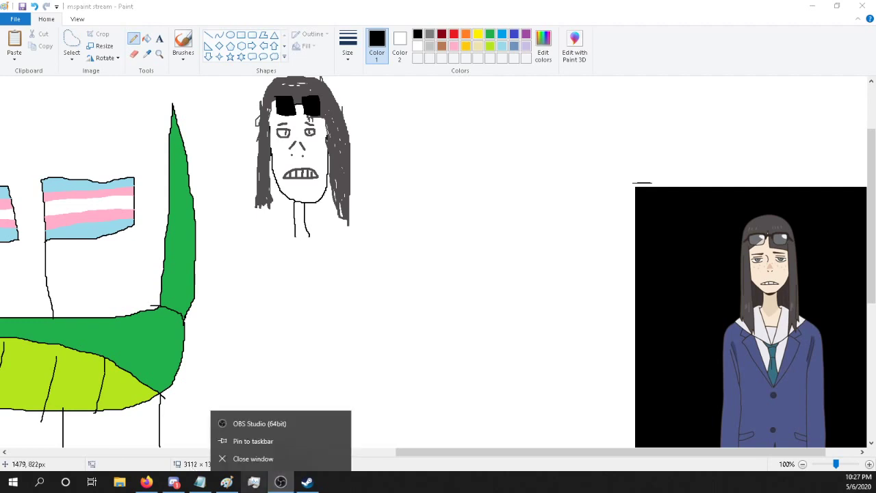
click(147, 482)
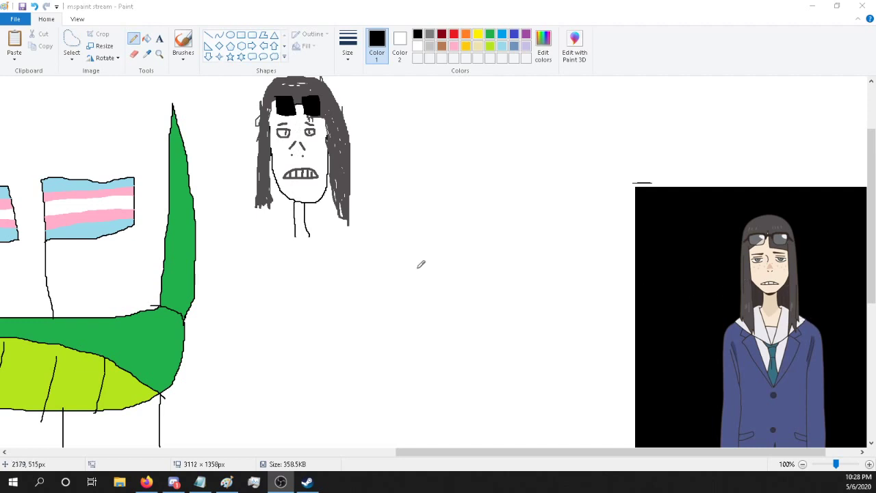
Step: Sample the hair's dark grey and lengthen the hair on the left side of the face past the chin with the thickest Pencil
click(147, 54)
click(133, 39)
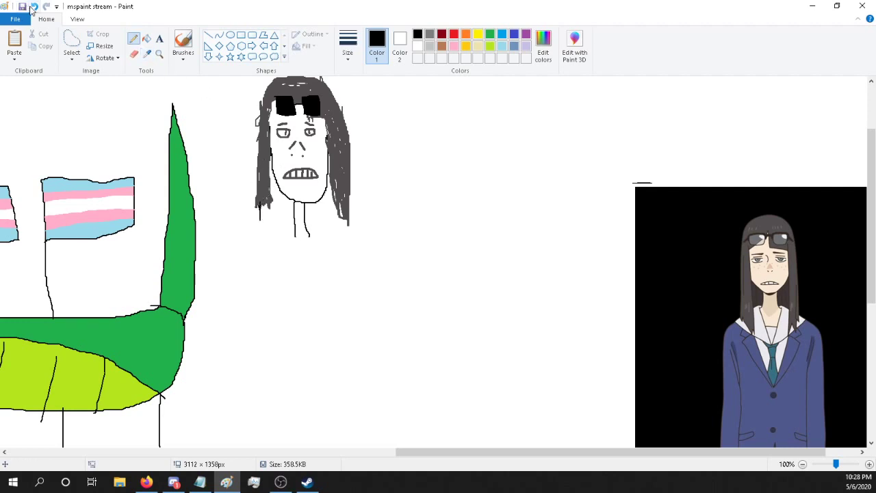
click(147, 53)
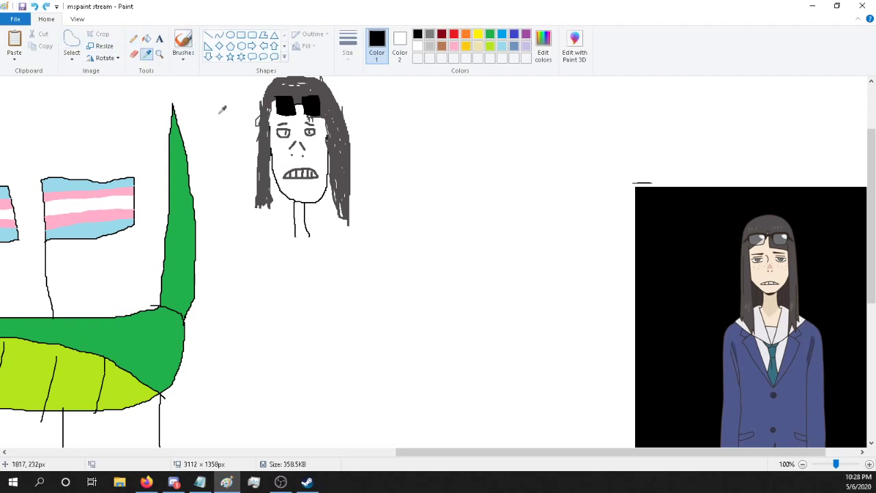
click(269, 172)
drag(257, 205, 260, 217)
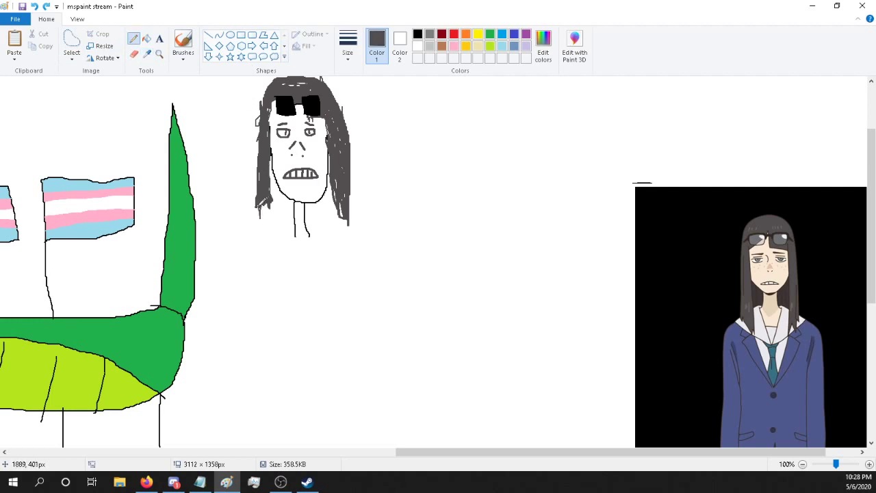
click(35, 7)
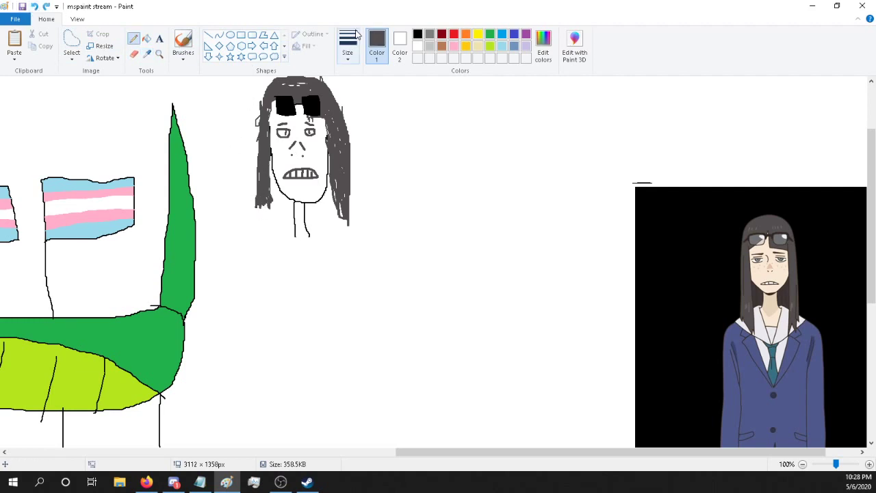
click(348, 46)
click(366, 142)
drag(260, 198, 255, 232)
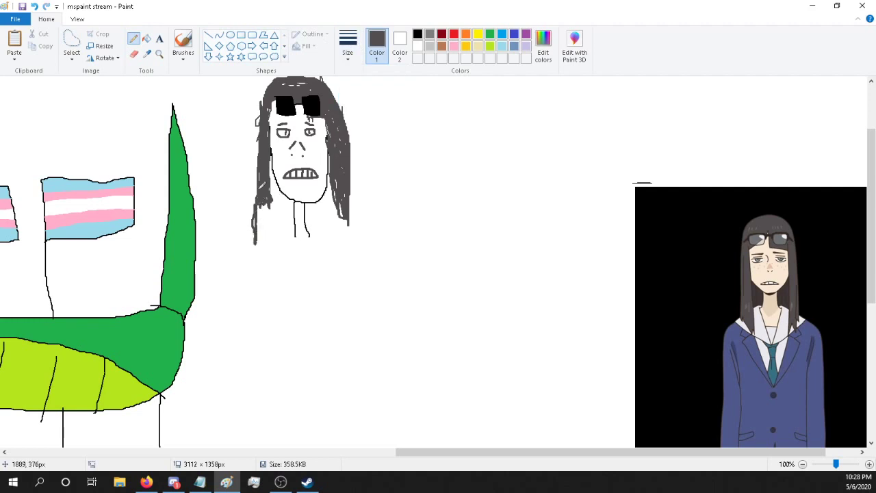
click(35, 7)
mouse_move(255, 200)
mouse_down()
mouse_move(265, 234)
mouse_move(264, 206)
mouse_move(274, 197)
mouse_move(272, 226)
mouse_up()
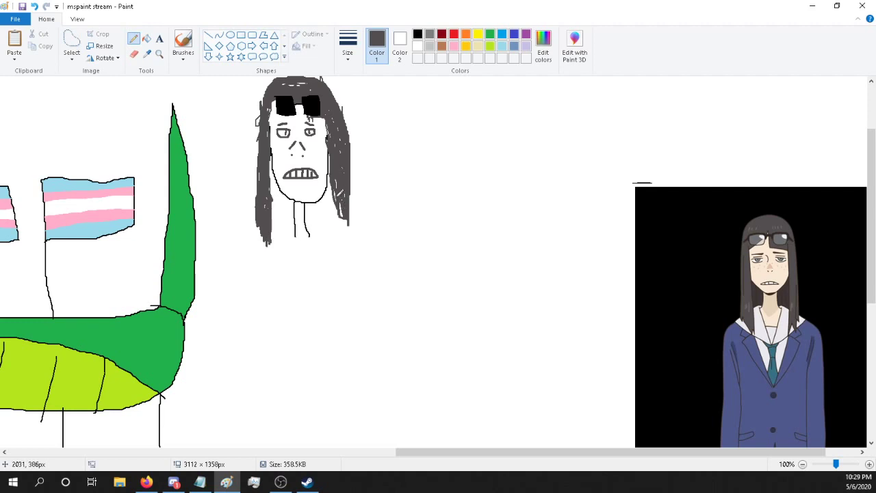
Step: Lengthen the dark grey hair on the right side of the face to match the left side
drag(337, 184, 337, 241)
mouse_move(341, 211)
mouse_down()
mouse_move(338, 238)
mouse_move(348, 206)
mouse_up()
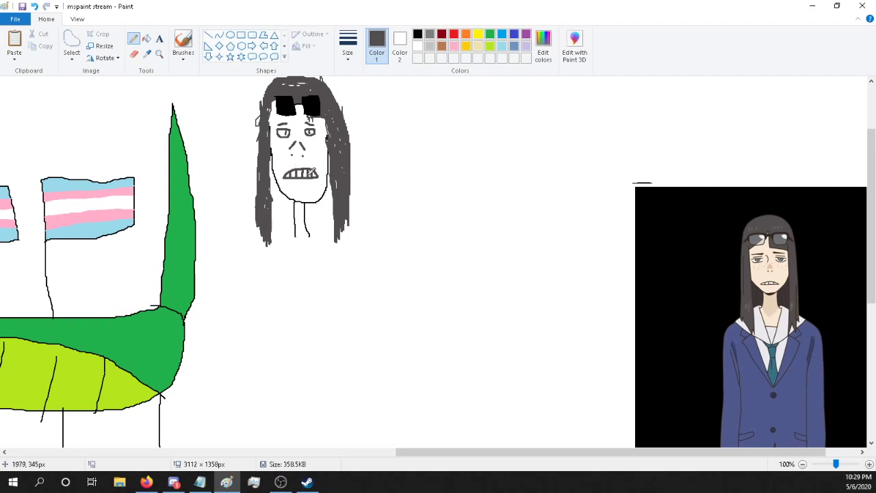
drag(281, 135, 288, 130)
Step: Sample the reference shirt's pale grey and draw two pointed collar outlines on either side of the neck
drag(427, 453, 504, 460)
click(147, 53)
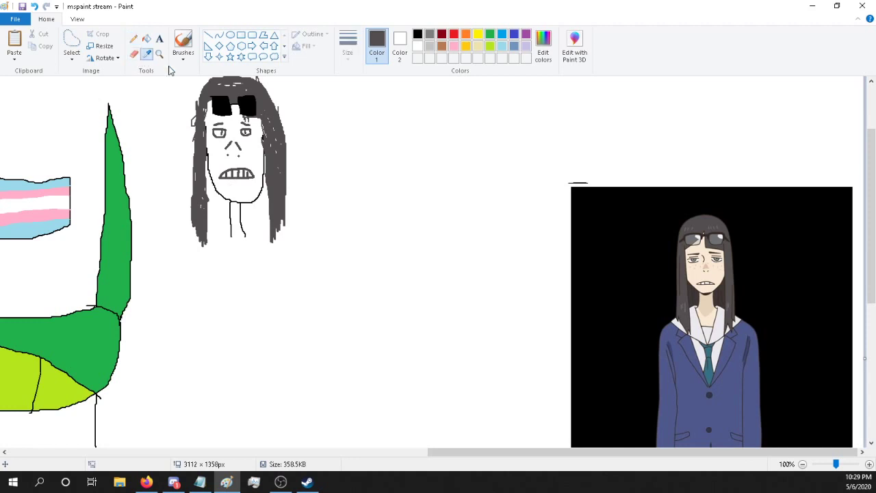
click(482, 237)
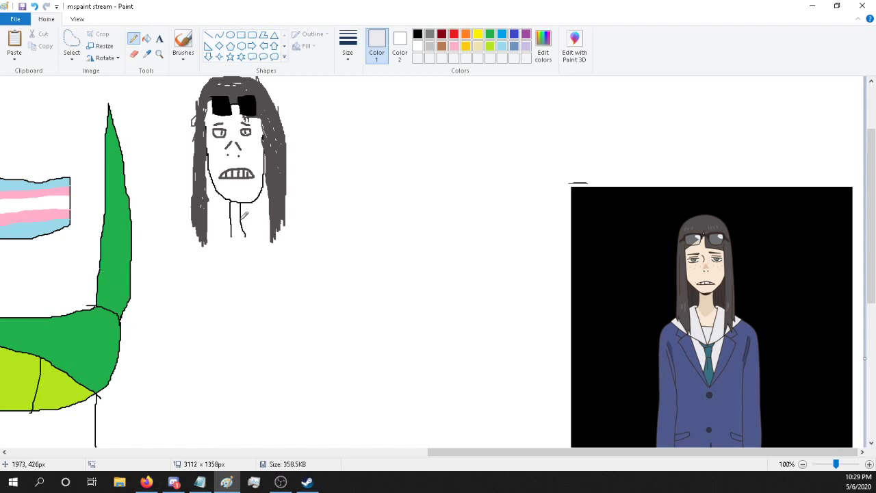
mouse_move(242, 218)
mouse_down()
mouse_move(290, 238)
mouse_move(267, 262)
mouse_up()
mouse_move(247, 275)
mouse_down()
mouse_move(243, 223)
mouse_move(231, 218)
mouse_move(227, 277)
mouse_move(199, 245)
mouse_up()
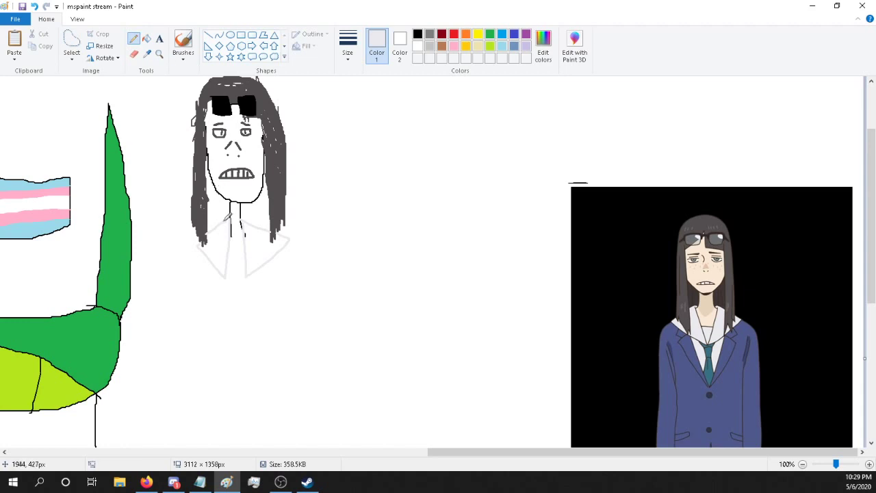
Step: Fill both collar halves with the sampled pale grey
click(146, 38)
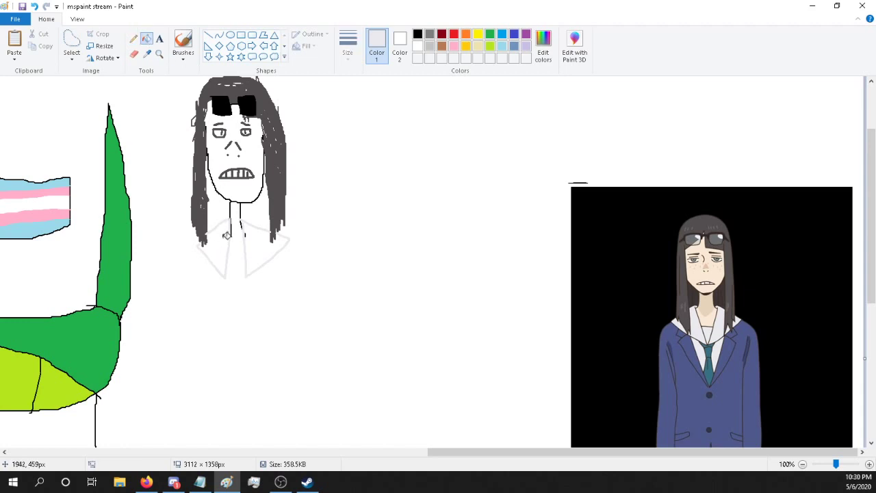
click(228, 240)
click(34, 6)
click(134, 39)
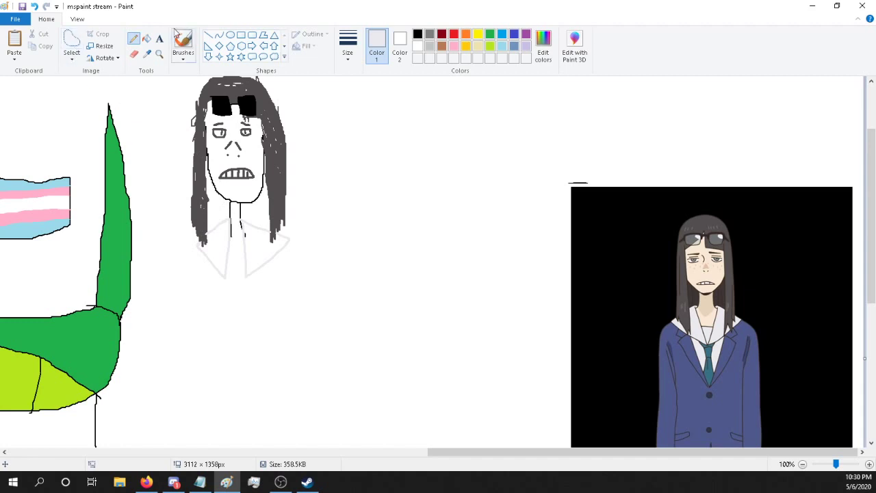
click(147, 39)
click(220, 242)
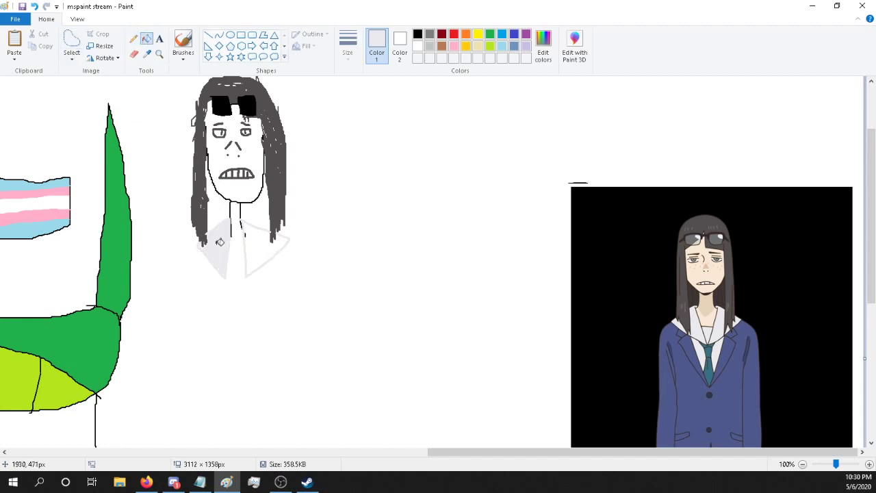
click(261, 249)
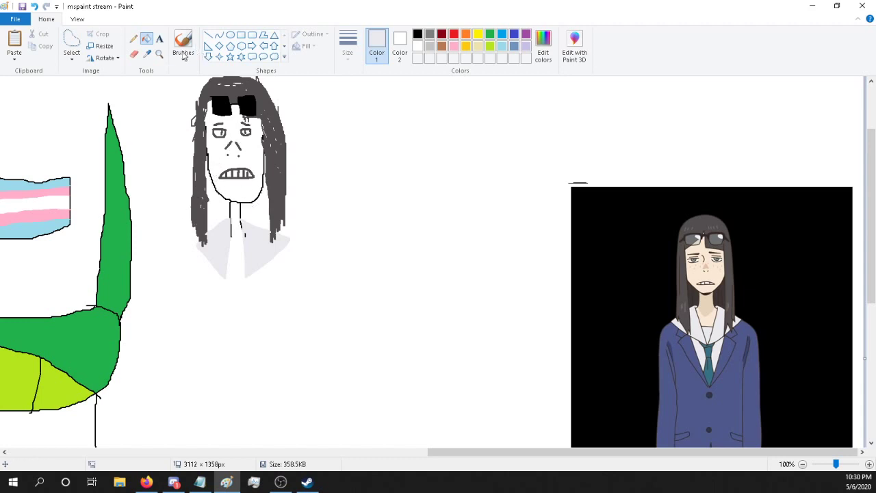
Step: Close the gap between the collar halves below the neck with pale grey lines and fill it in the same colour
click(135, 39)
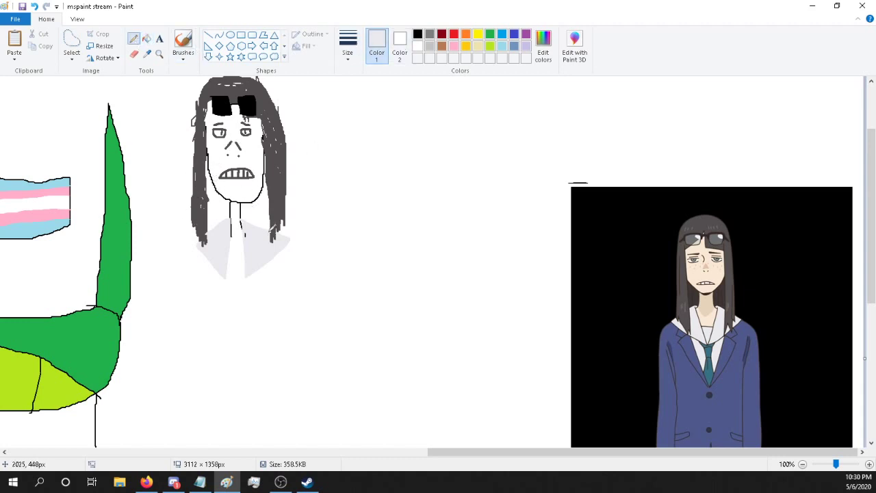
scroll(294, 210, down, 3)
scroll(294, 208, up, 3)
click(147, 39)
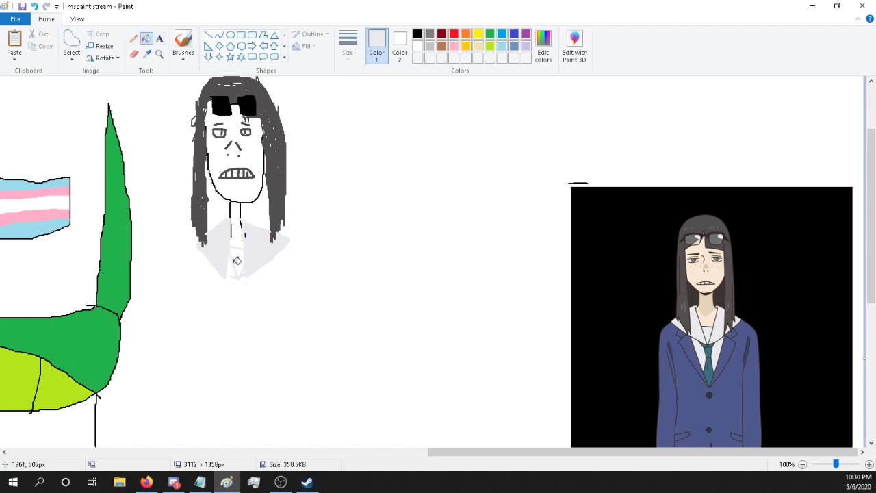
click(134, 39)
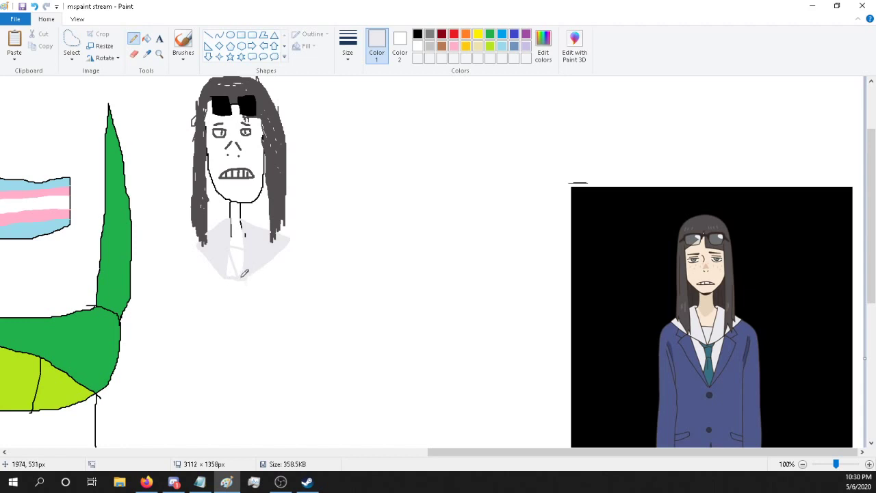
click(147, 38)
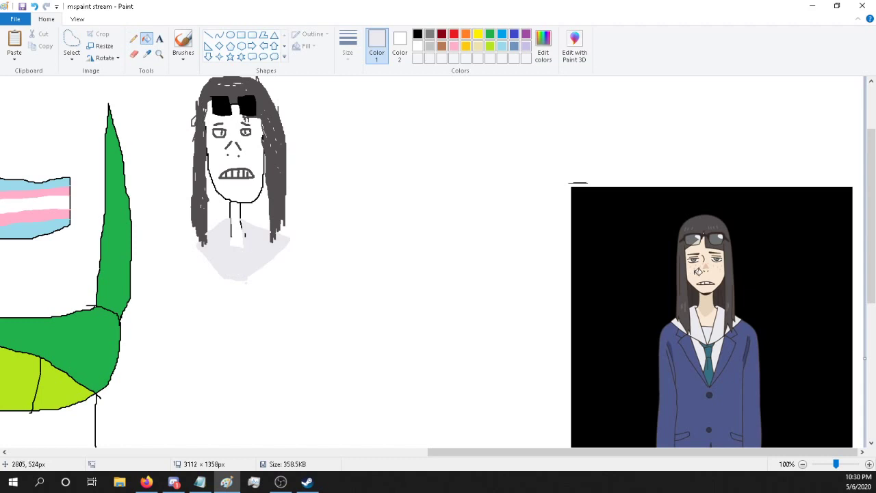
Step: Draw a small pointed black inset at the collar's centre and outline the whole collar in black with the Pencil
click(134, 39)
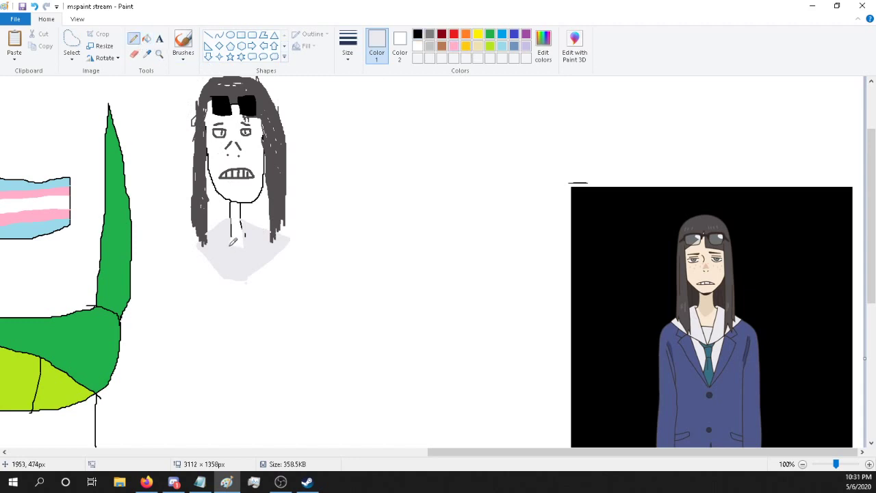
click(418, 34)
drag(233, 245, 242, 246)
mouse_move(226, 242)
mouse_down()
mouse_move(238, 279)
mouse_move(245, 254)
mouse_up()
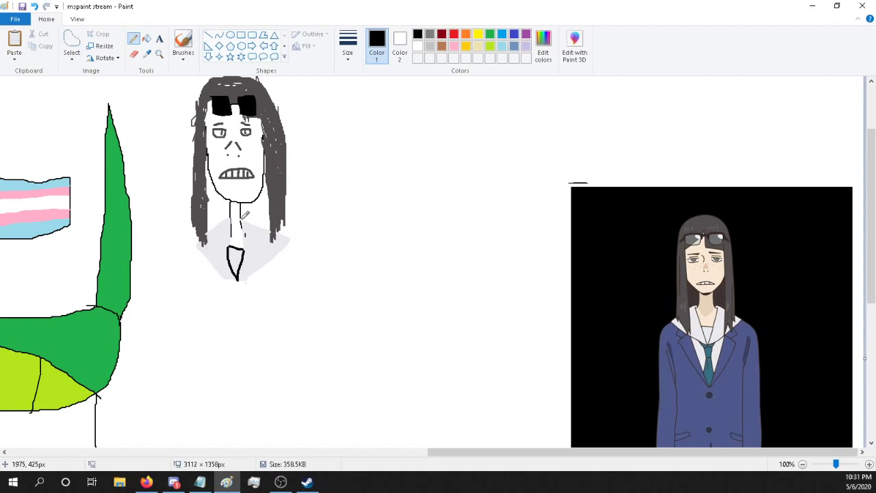
drag(243, 217, 283, 236)
mouse_move(261, 268)
mouse_down()
mouse_move(251, 276)
mouse_move(224, 269)
mouse_move(194, 236)
mouse_up()
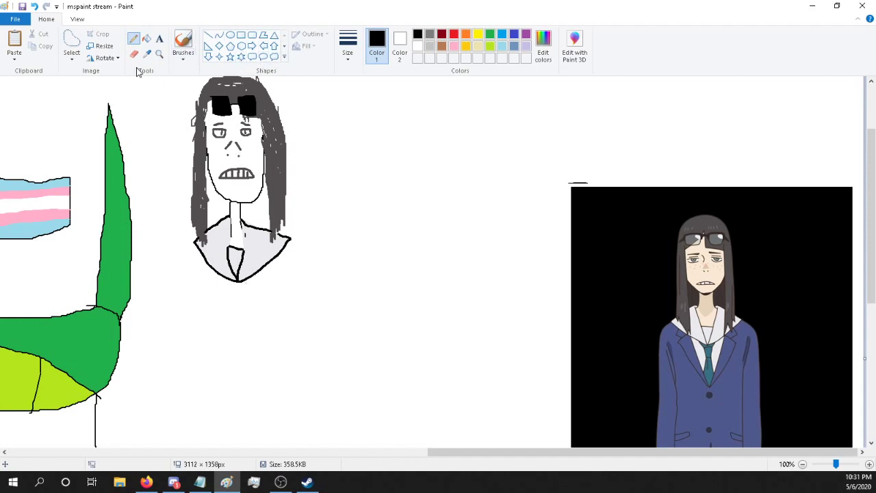
Step: Sample the reference blazer's blue and draw the outlines of two long sleeves hanging from the collar's outer corners
scroll(434, 313, down, 2)
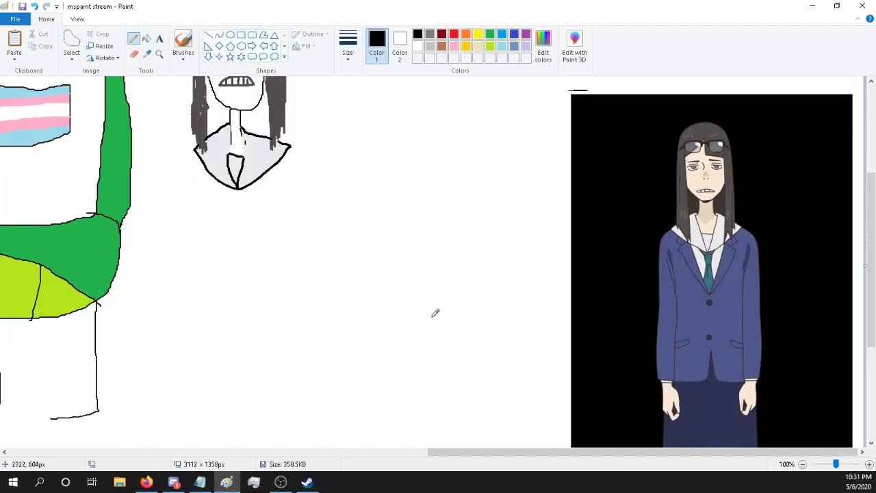
scroll(434, 313, up, 2)
scroll(434, 313, down, 2)
click(148, 53)
click(747, 241)
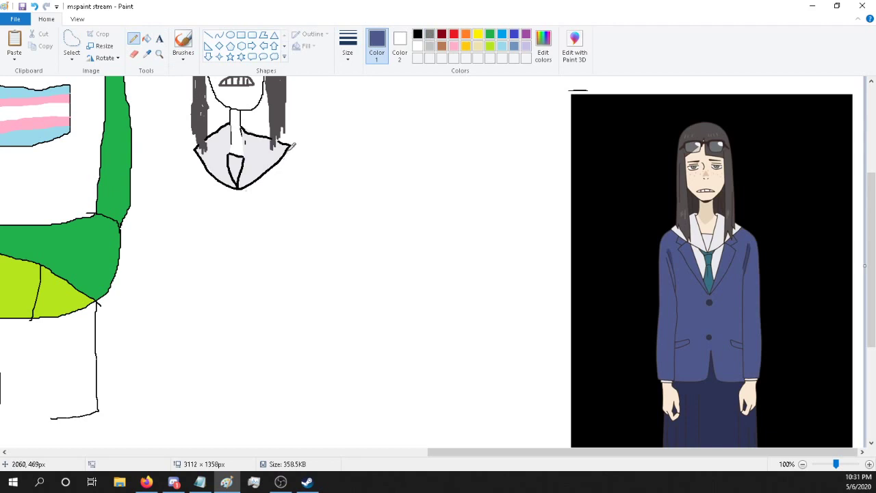
mouse_move(292, 145)
mouse_down()
mouse_move(303, 395)
mouse_move(281, 395)
mouse_move(274, 238)
mouse_move(284, 176)
mouse_up()
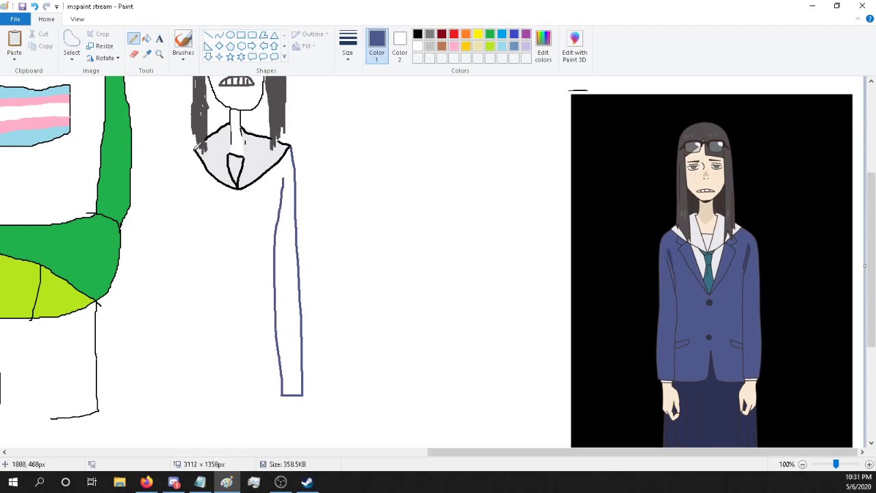
mouse_move(197, 146)
mouse_down()
mouse_move(182, 388)
mouse_move(190, 390)
mouse_move(198, 390)
mouse_move(205, 186)
mouse_up()
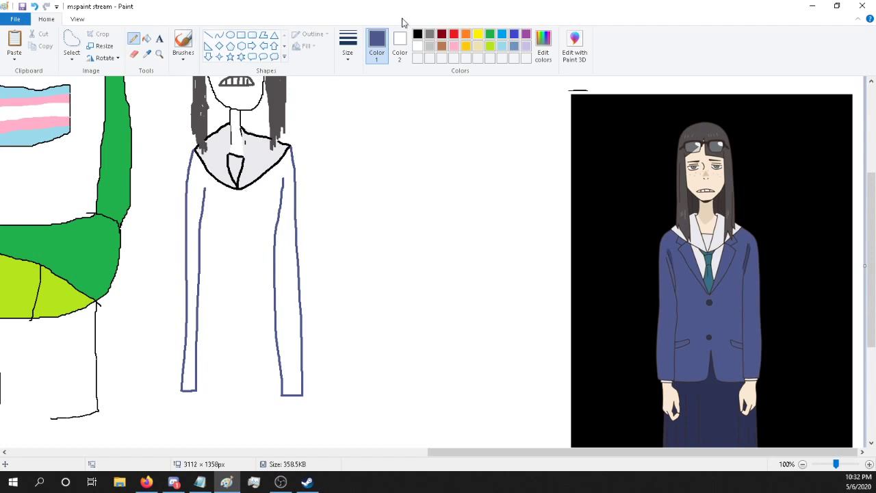
Step: Try to fill the left sleeve with the sampled blue and undo the fill
click(145, 41)
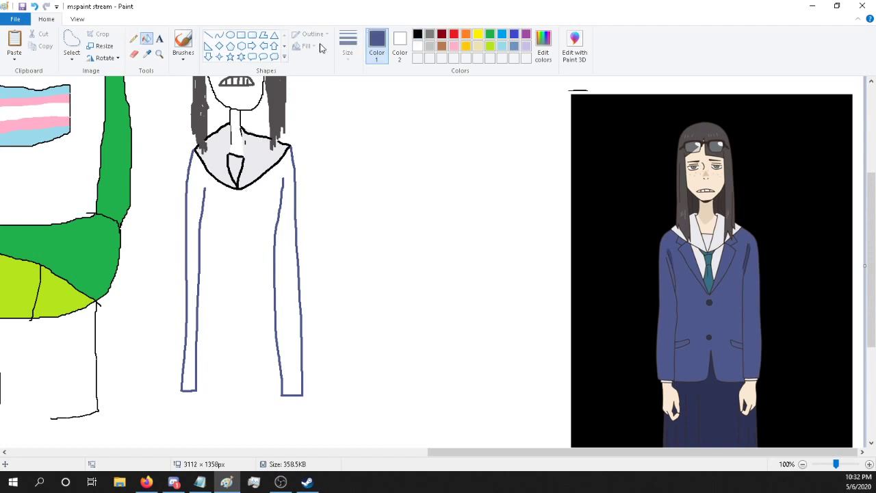
click(192, 163)
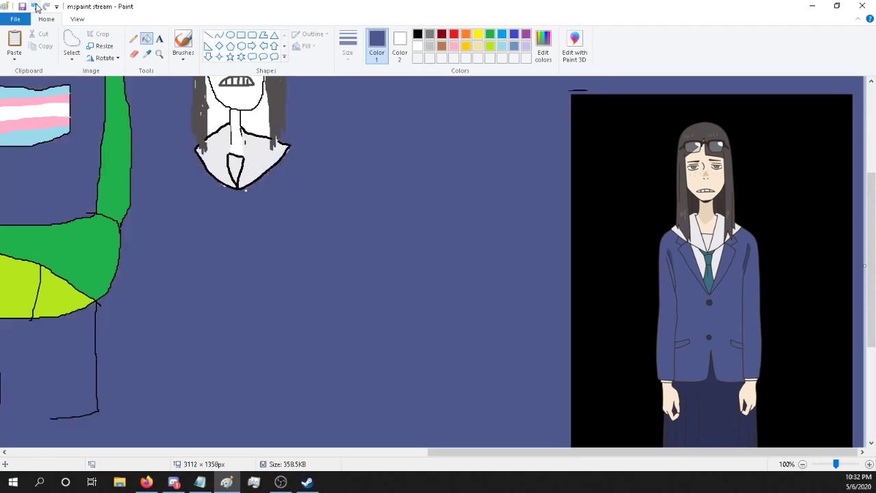
click(34, 6)
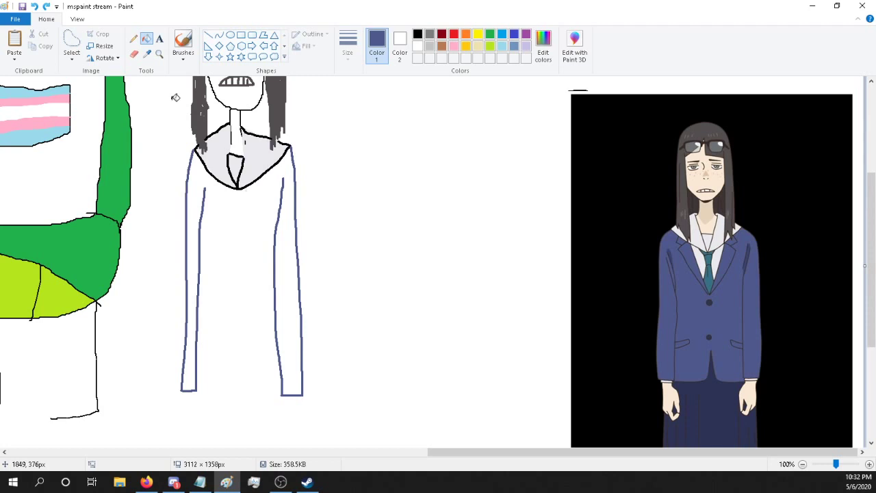
Step: Recolour the blue outlines of both sleeves to black with the Fill tool, undoing the fill that misses the line
click(417, 34)
scroll(379, 331, down, 3)
scroll(331, 289, up, 3)
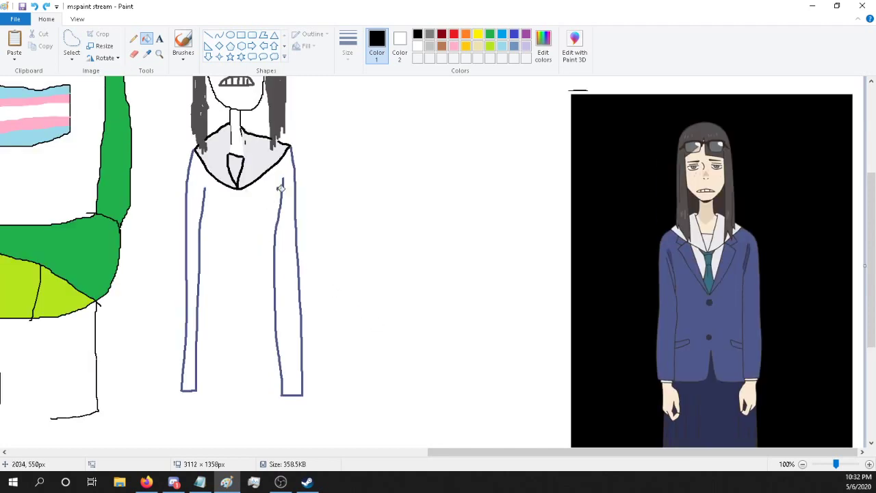
click(286, 180)
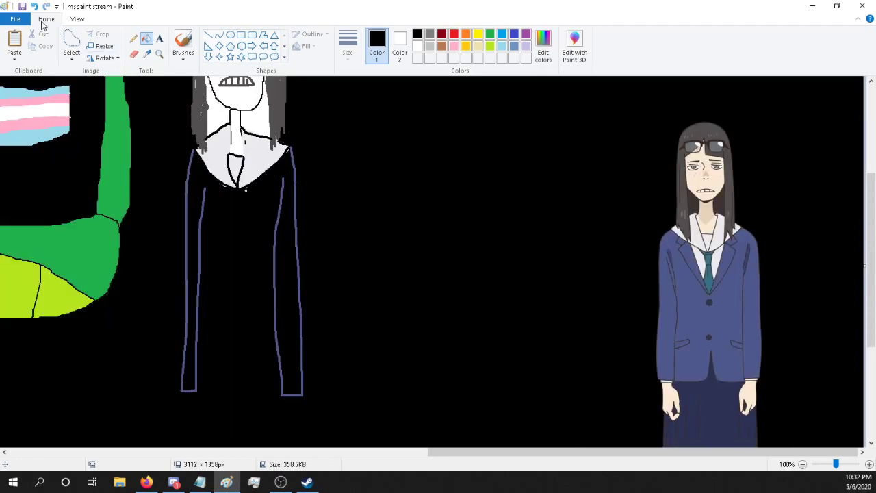
click(34, 6)
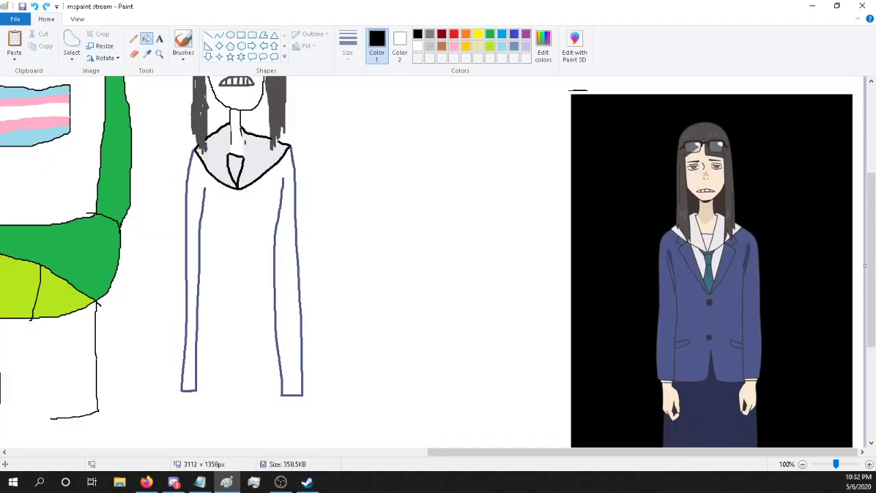
click(849, 464)
scroll(749, 372, down, 3)
click(747, 271)
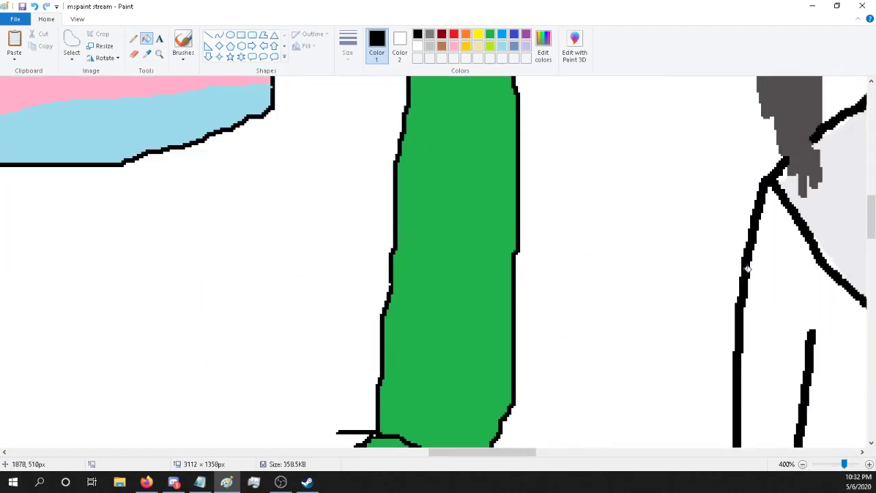
click(825, 464)
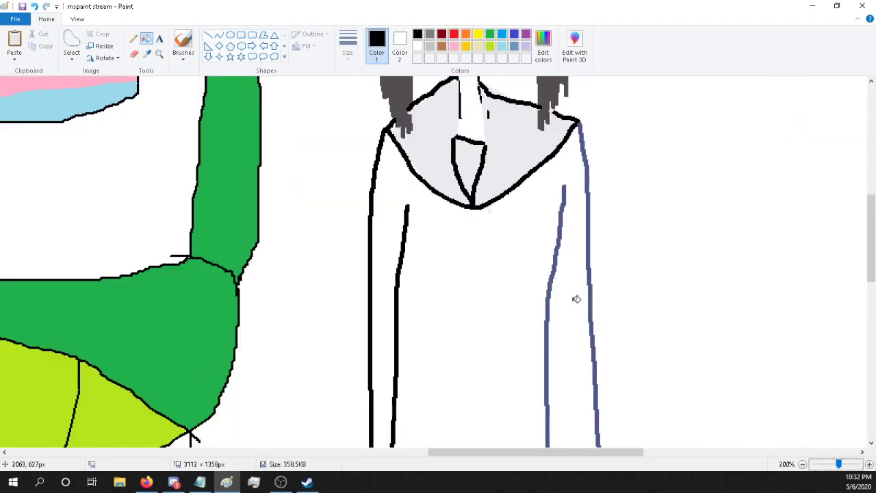
click(552, 291)
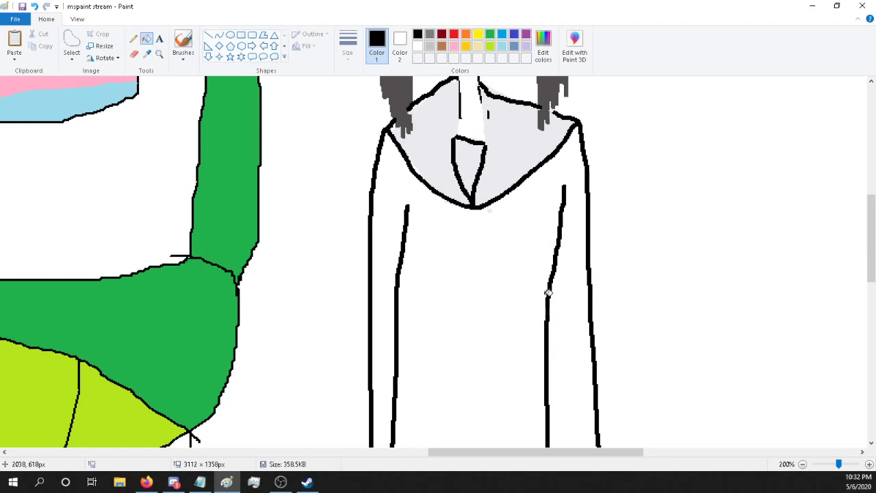
Step: Draw the blazer's black hem between the two sleeves with a tall pointed notch in the middle
click(820, 465)
click(817, 465)
click(855, 465)
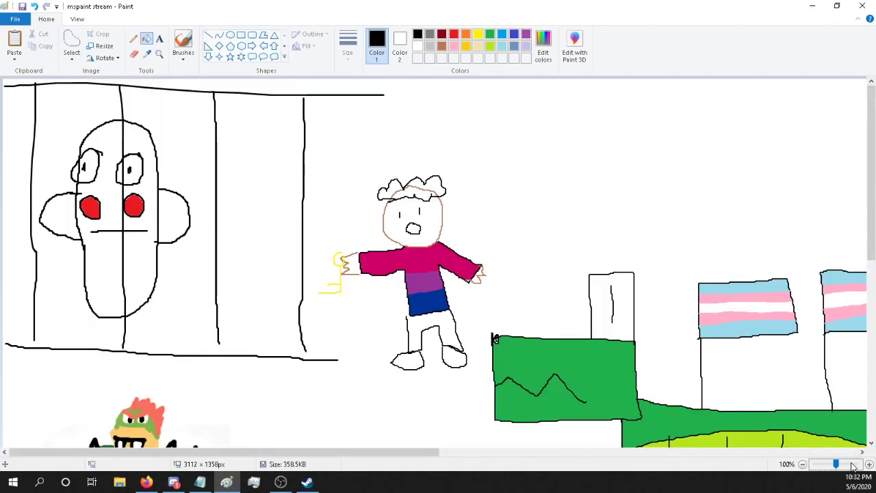
scroll(508, 376, down, 3)
drag(261, 455, 587, 455)
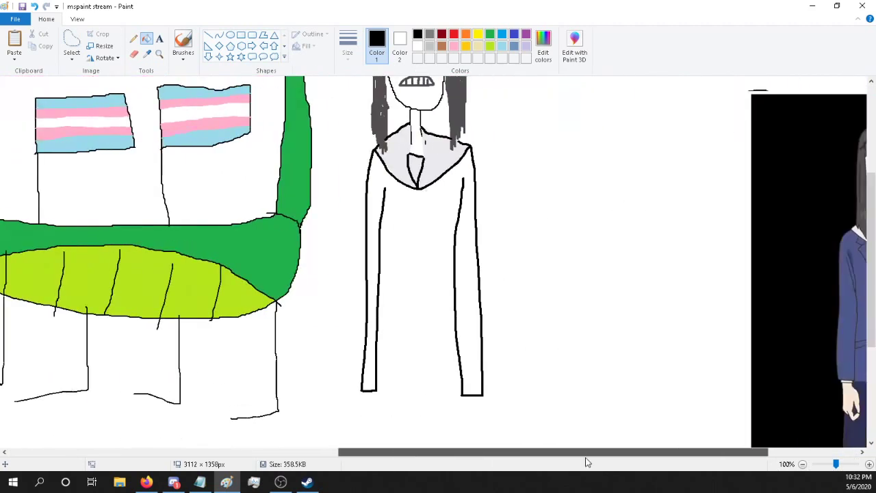
drag(386, 443, 580, 463)
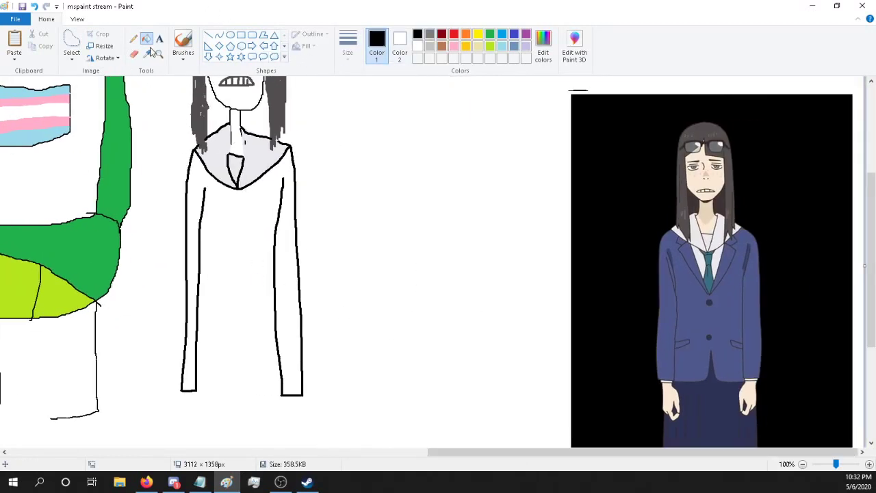
click(133, 38)
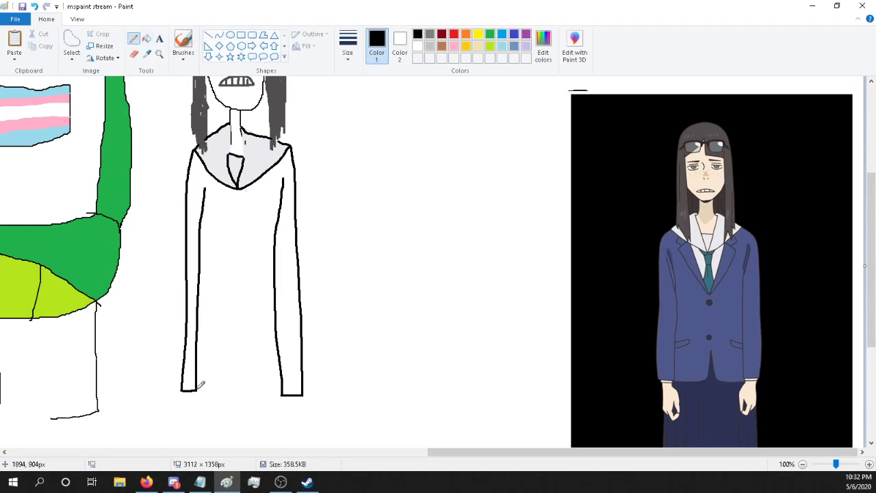
mouse_move(198, 390)
mouse_down()
mouse_move(225, 389)
mouse_move(231, 319)
mouse_move(249, 376)
mouse_move(264, 392)
mouse_move(296, 395)
mouse_up()
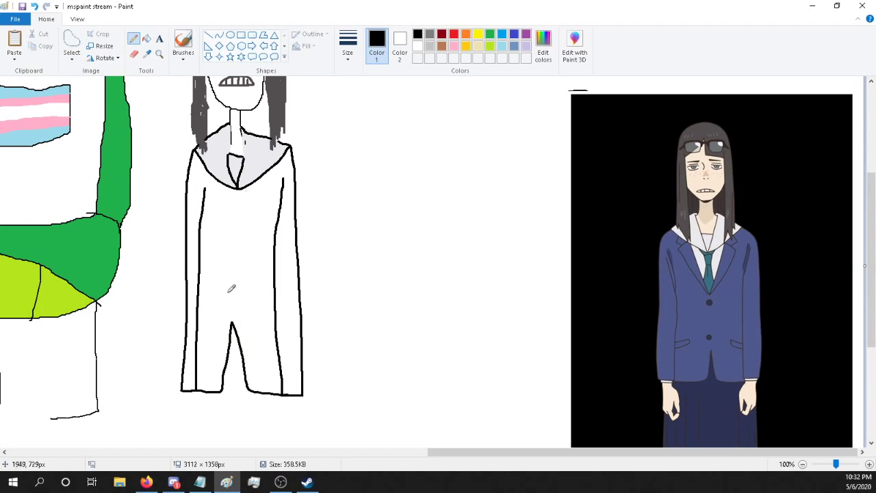
Step: Draw two small buttons down the blazer's front and a knotted tie hanging from the collar
drag(231, 291, 232, 291)
mouse_move(233, 234)
mouse_down()
mouse_move(230, 251)
mouse_move(234, 238)
mouse_up()
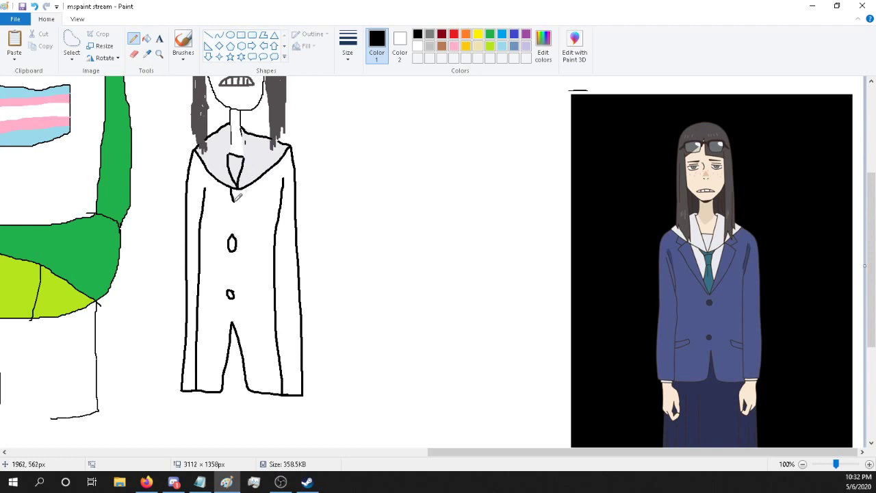
mouse_move(239, 198)
mouse_down()
mouse_move(245, 185)
mouse_move(234, 207)
mouse_move(241, 195)
mouse_up()
mouse_move(233, 206)
mouse_down()
mouse_move(233, 234)
mouse_move(237, 209)
mouse_up()
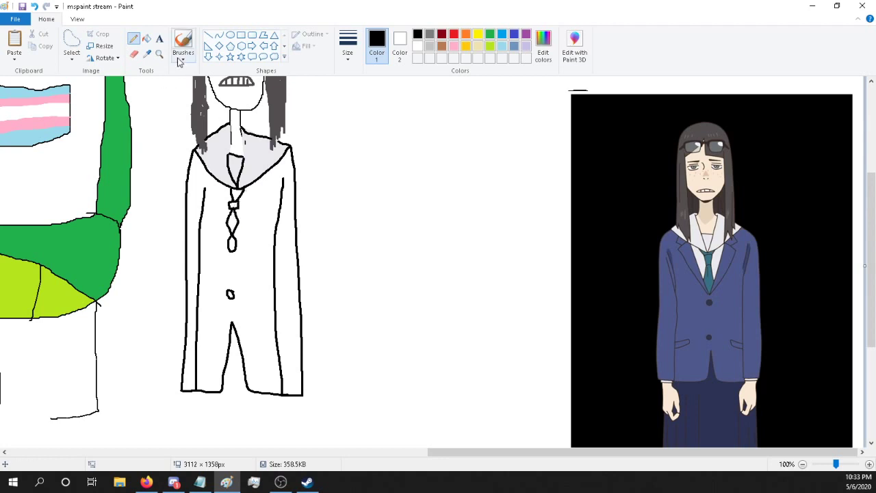
Step: Fill the tie's sections with teal sampled from the reference tie, undoing the fill that lands on the outline
click(146, 53)
click(708, 270)
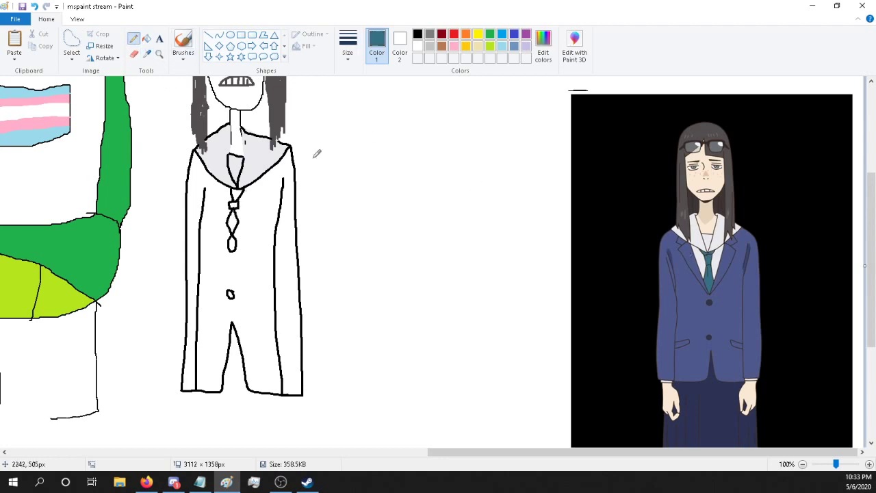
click(146, 41)
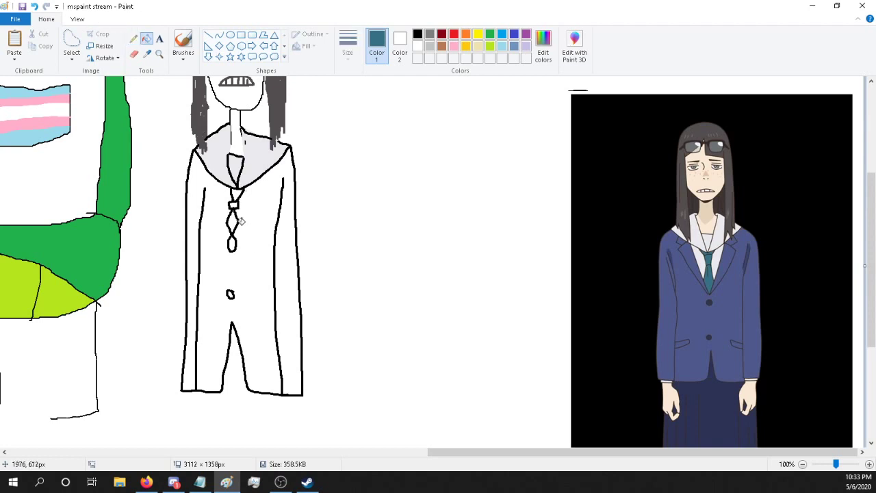
click(235, 198)
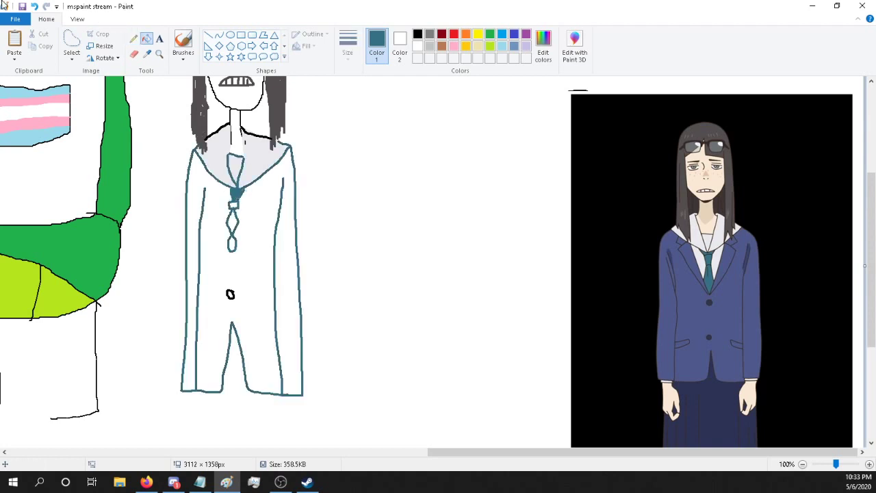
click(34, 6)
click(234, 204)
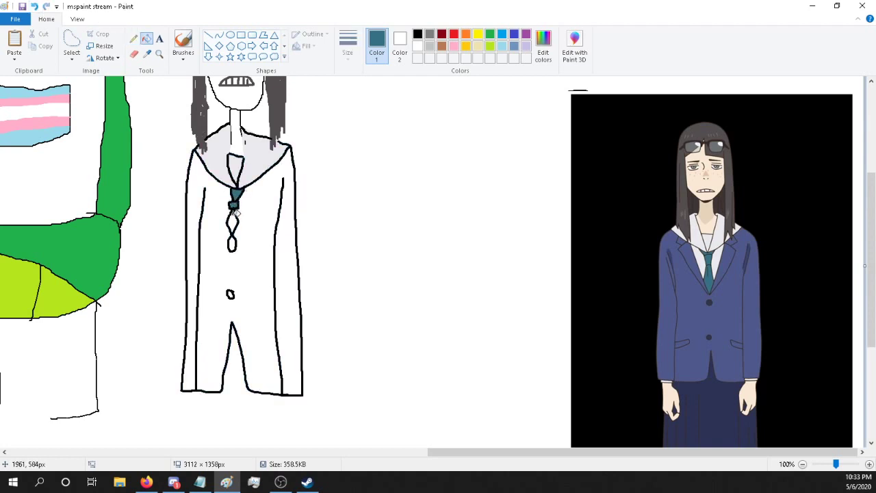
click(237, 226)
Step: Fill both blazer buttons with the dark navy sampled from the reference image's button
click(147, 53)
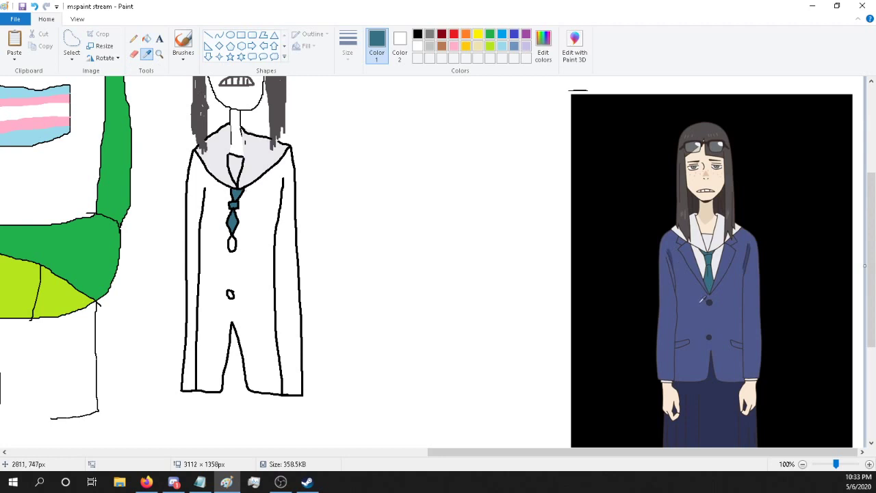
click(711, 300)
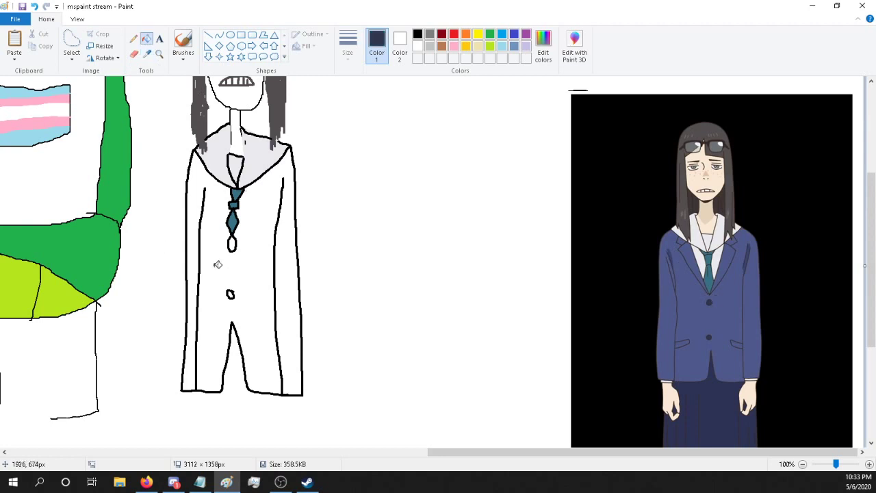
click(233, 245)
click(230, 293)
Step: Fill the blazer and its sleeves with the blue sampled from the reference image's blazer
click(147, 53)
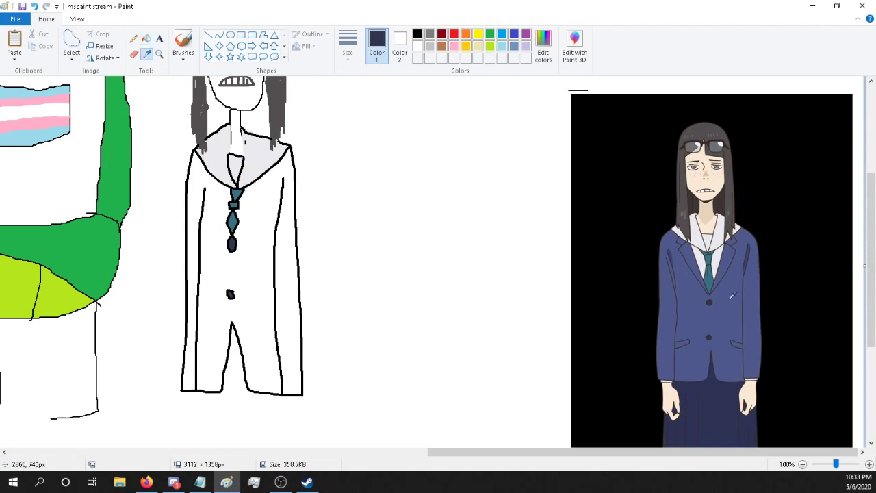
click(733, 296)
click(263, 237)
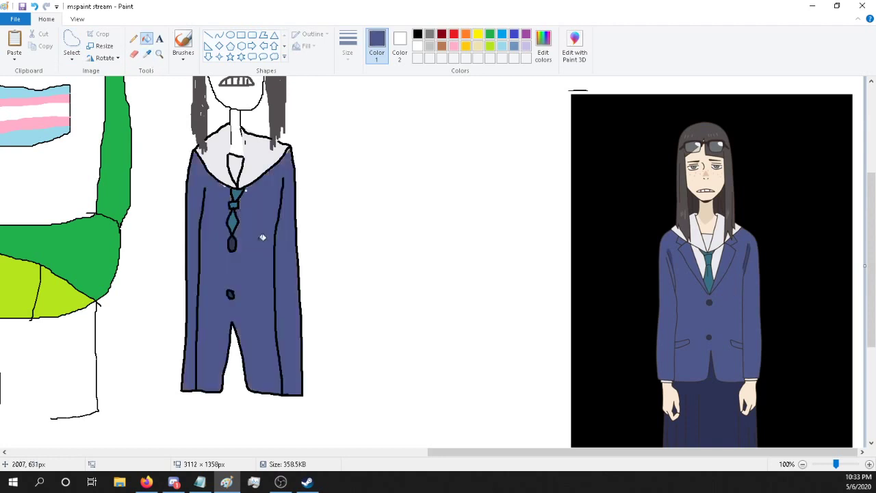
Step: Sample the dark navy of the skirt in the reference image
scroll(262, 237, down, 3)
scroll(262, 237, down, 3)
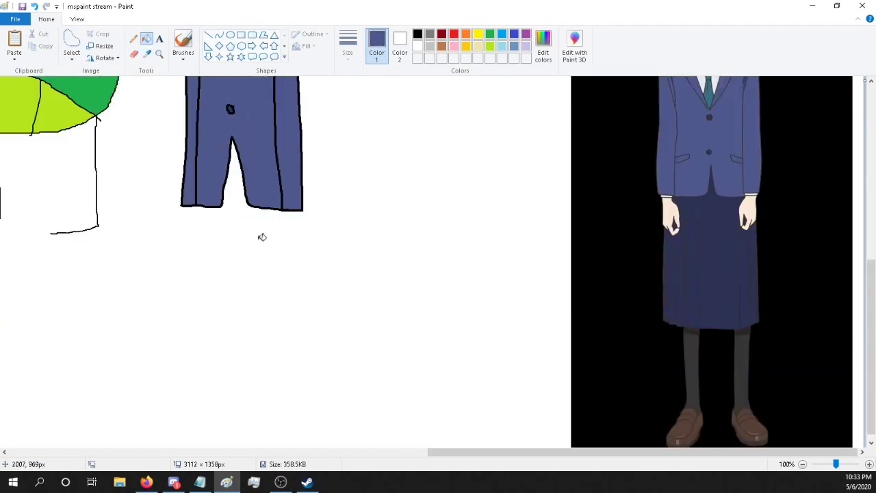
click(146, 54)
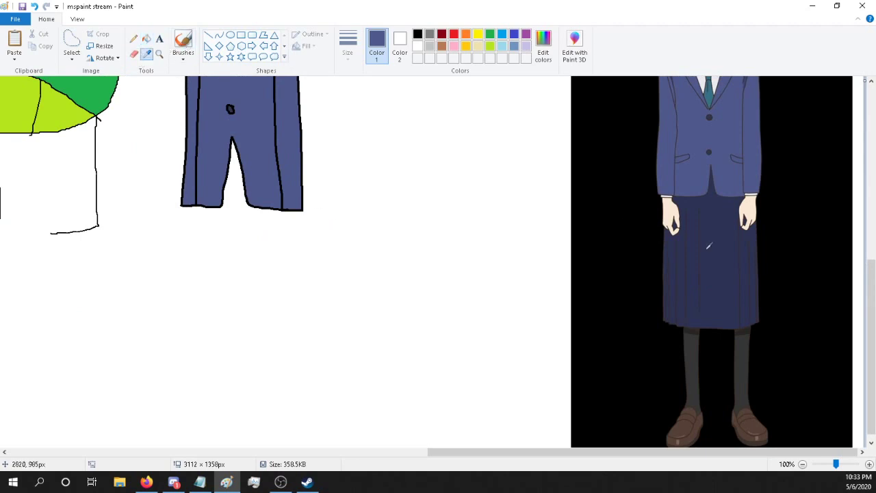
Step: Outline a long straight skirt with a stepped hem below the figure's jacket in black with the Pencil
click(717, 244)
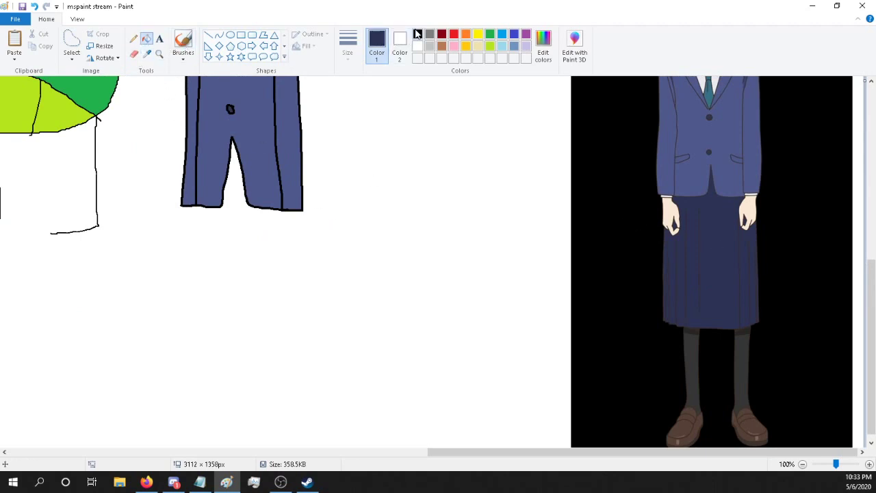
click(417, 33)
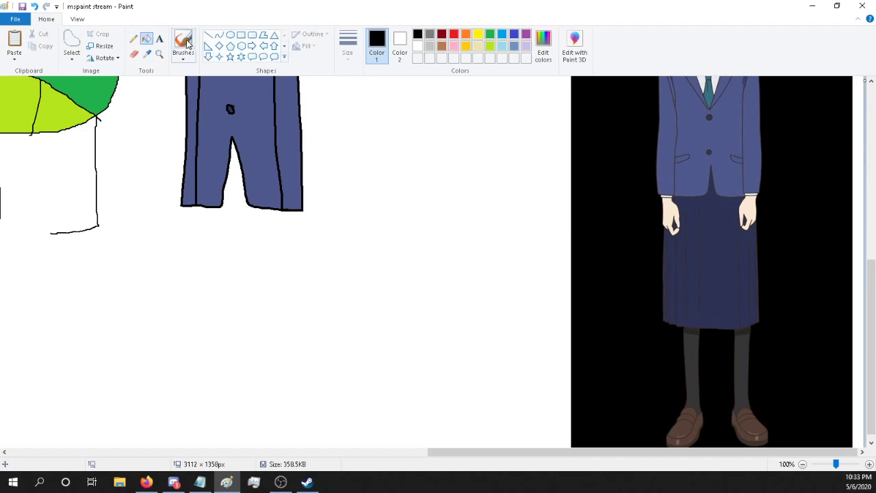
click(133, 40)
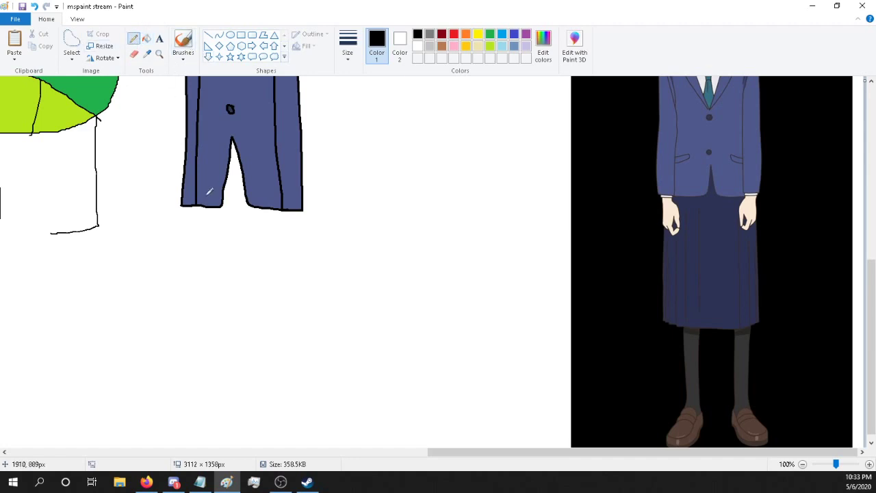
mouse_move(197, 204)
mouse_down()
mouse_move(199, 330)
mouse_move(228, 341)
mouse_move(226, 348)
mouse_move(303, 347)
mouse_move(329, 328)
mouse_move(304, 208)
mouse_up()
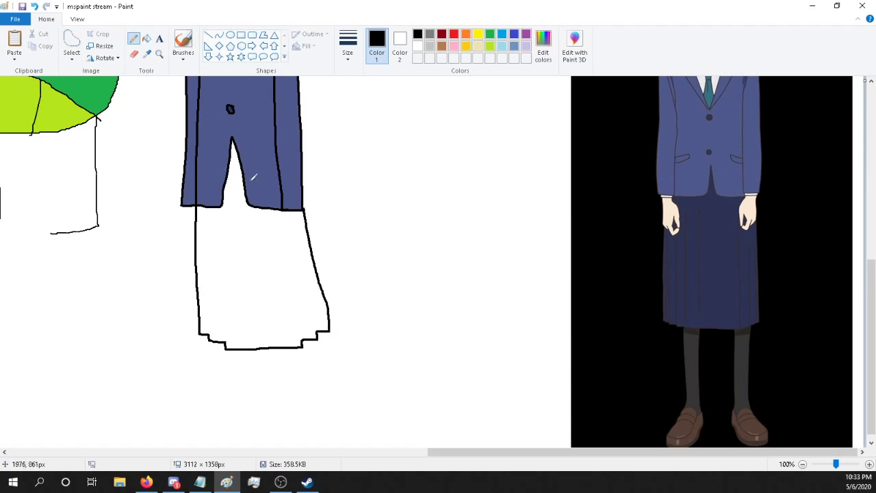
click(35, 6)
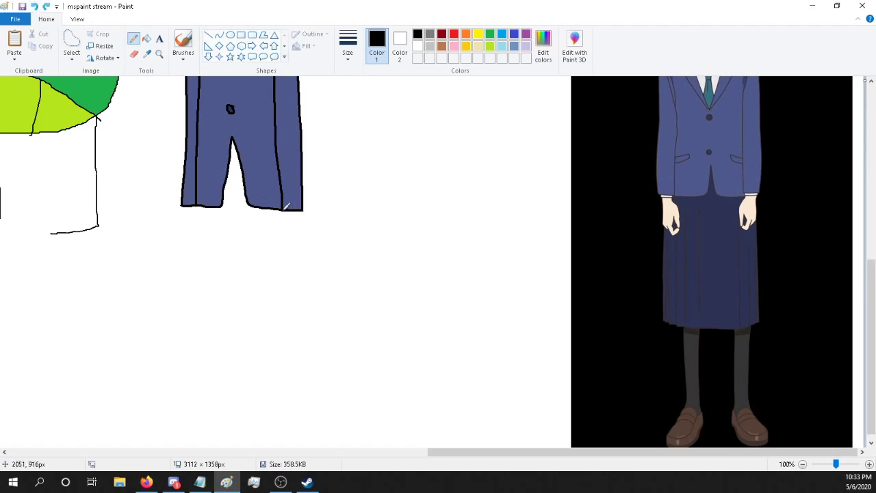
drag(285, 208, 285, 320)
mouse_move(198, 204)
mouse_down()
mouse_move(199, 307)
mouse_move(209, 334)
mouse_move(220, 335)
mouse_move(221, 349)
mouse_move(259, 349)
mouse_move(283, 322)
mouse_up()
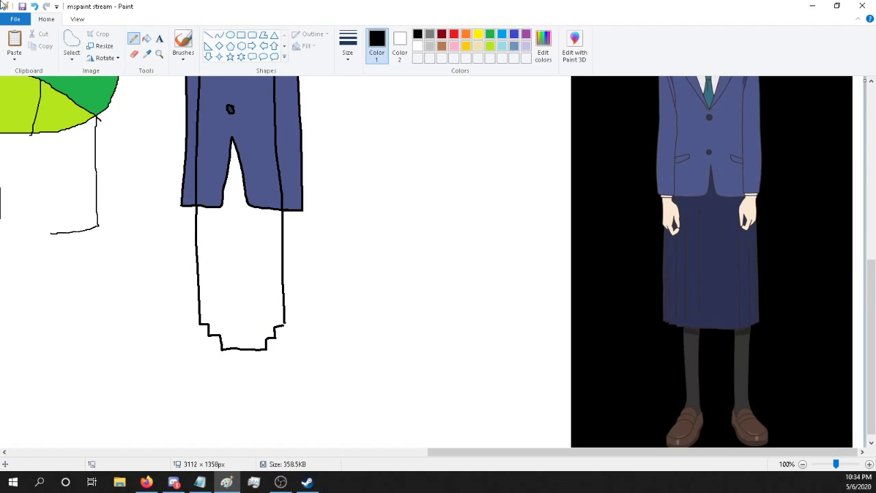
click(34, 7)
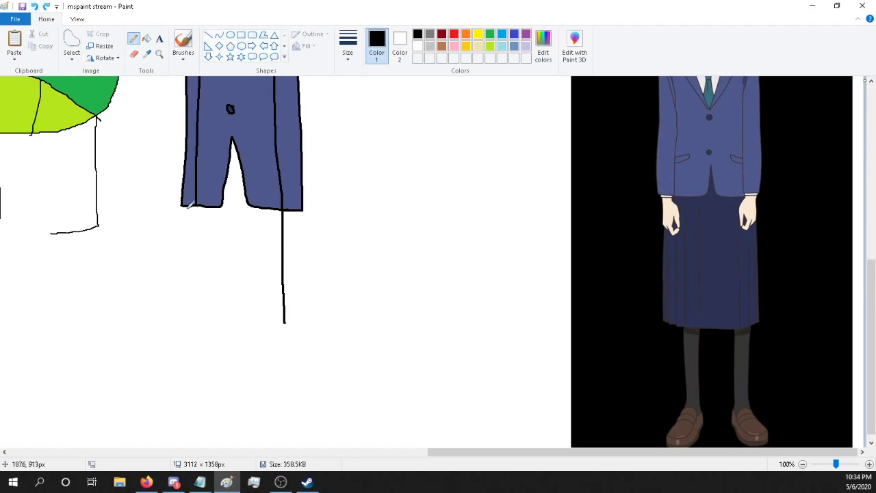
drag(198, 203, 201, 316)
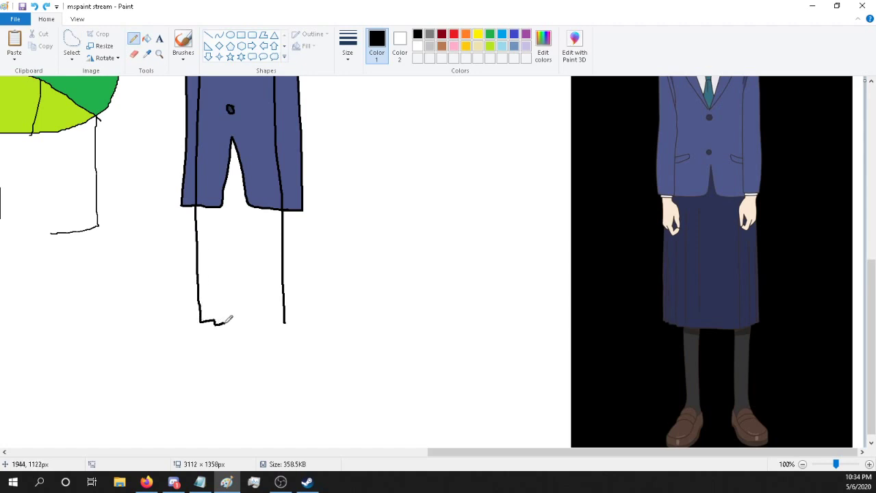
drag(244, 327, 261, 327)
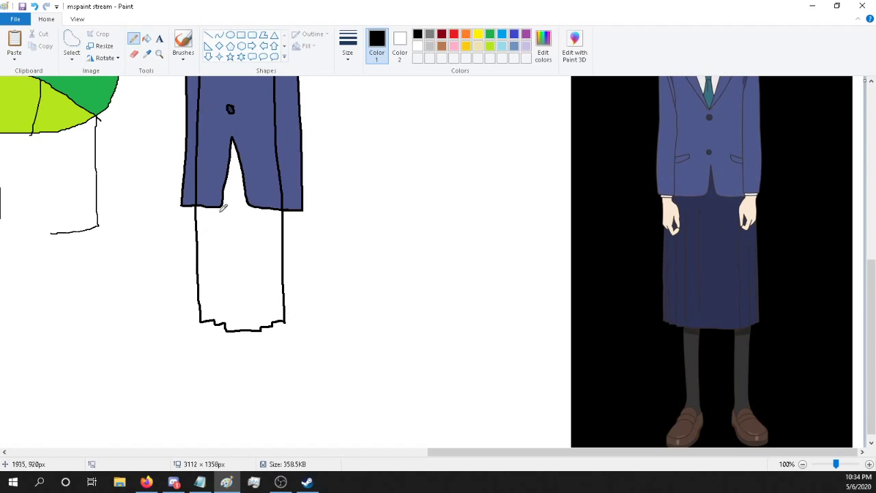
Step: Draw six near-vertical black pleat lines on the skirt, three along each side, leaving the middle open
drag(223, 210, 231, 311)
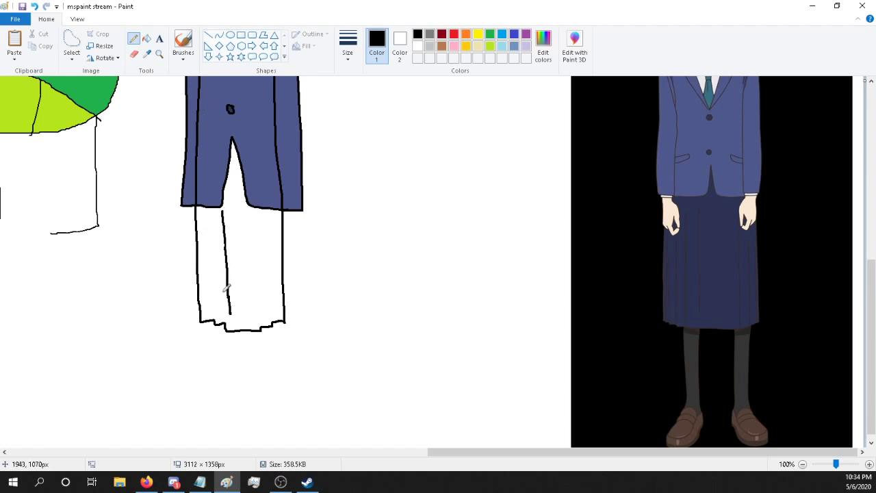
drag(212, 216, 217, 308)
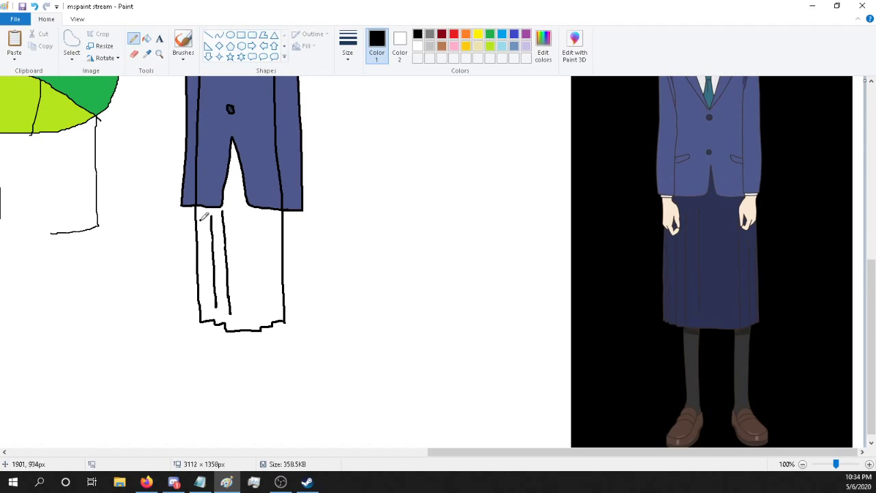
drag(202, 219, 210, 296)
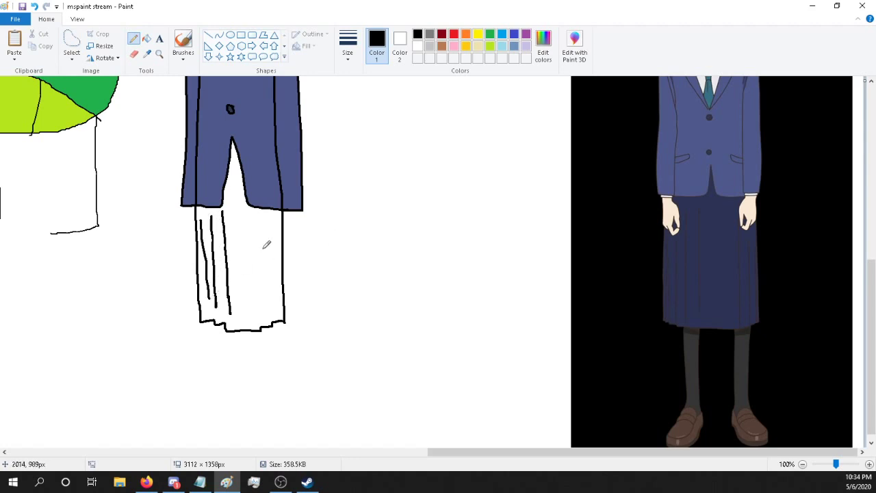
drag(257, 219, 264, 317)
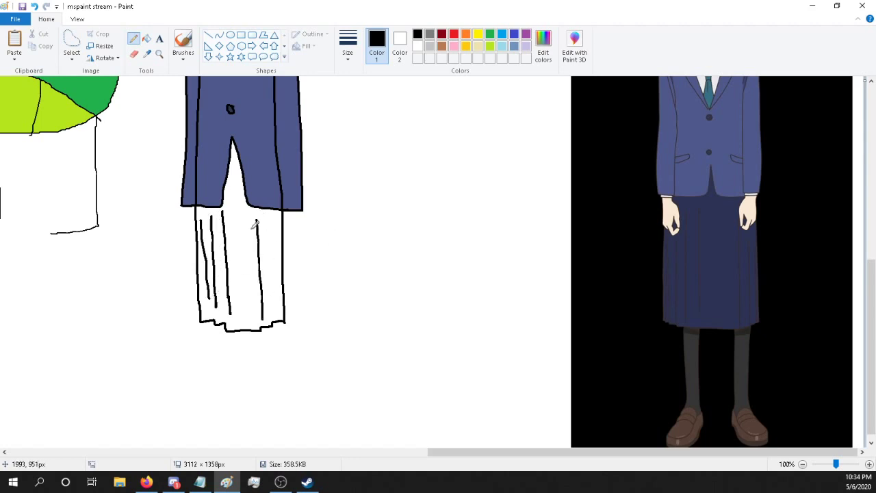
drag(265, 219, 272, 317)
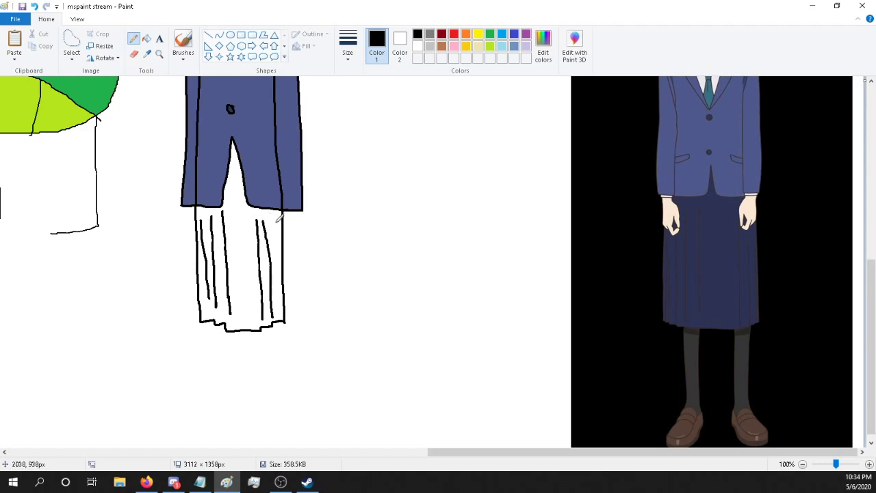
drag(278, 218, 282, 294)
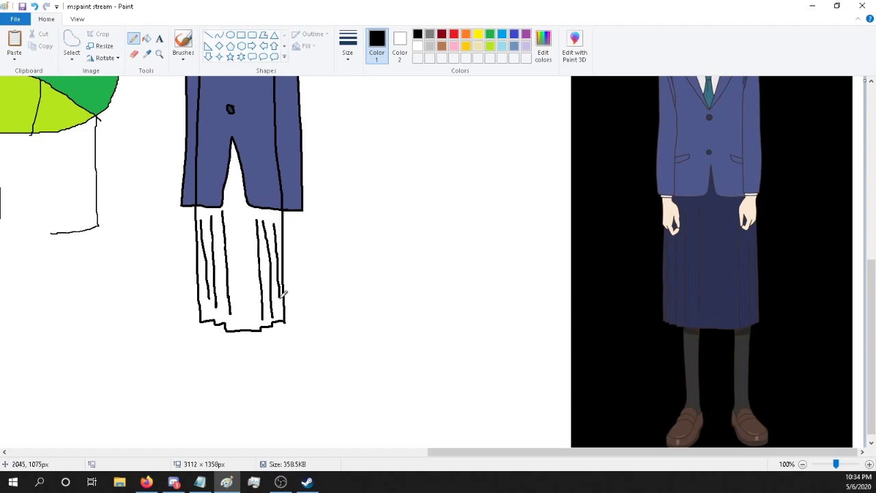
Step: Sample the dark navy of the reference character's skirt and fill the drawn skirt with it
click(146, 53)
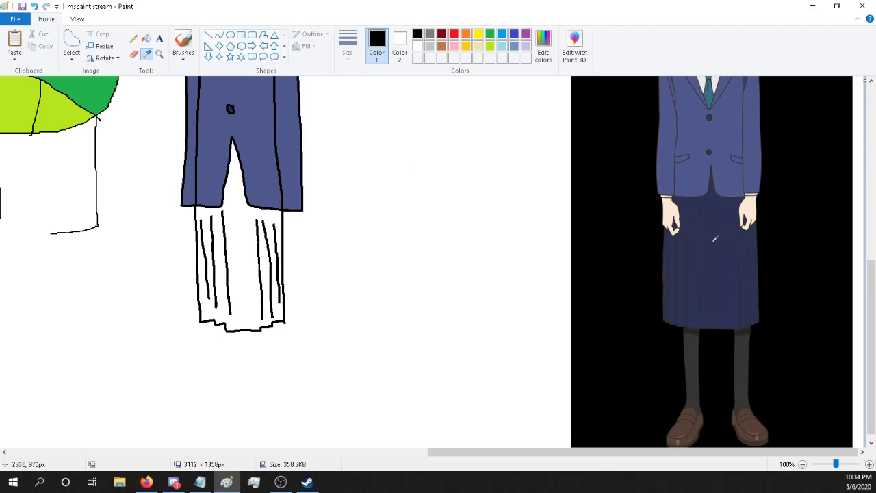
click(714, 238)
click(250, 244)
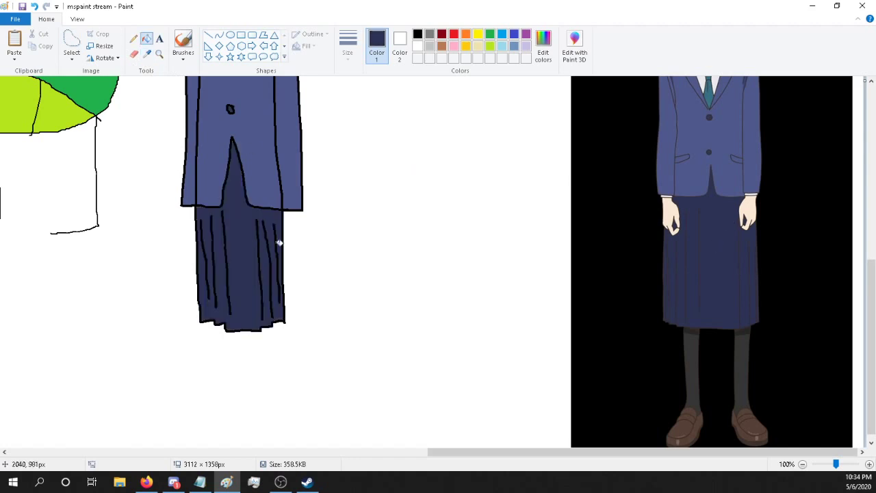
Step: Sample the skin tone from the reference character's hand and fill the drawn face and neck with it
click(673, 213)
scroll(675, 213, up, 5)
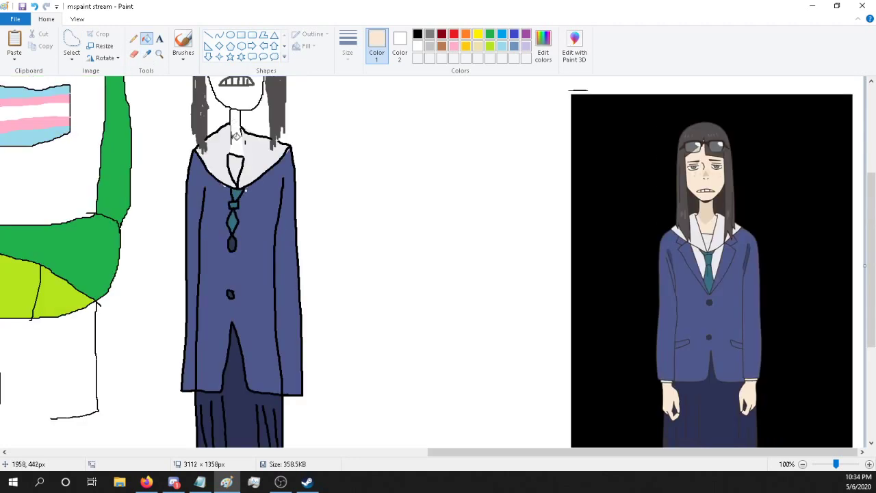
click(237, 191)
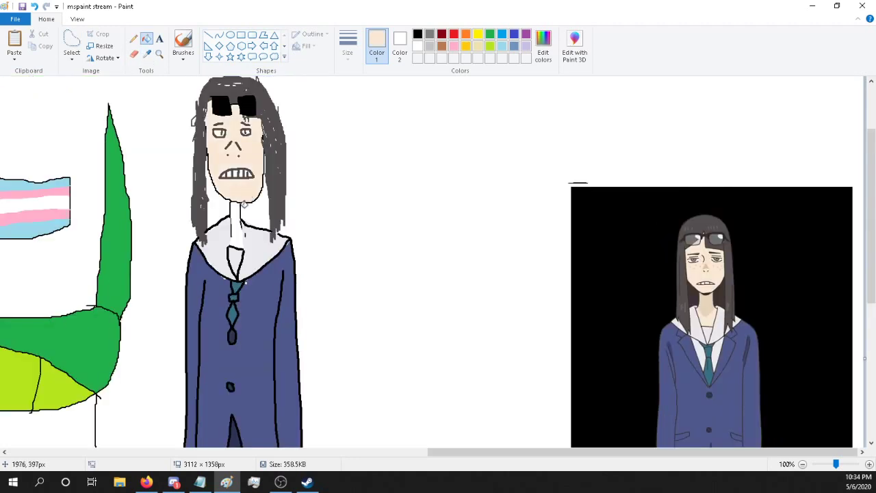
click(236, 232)
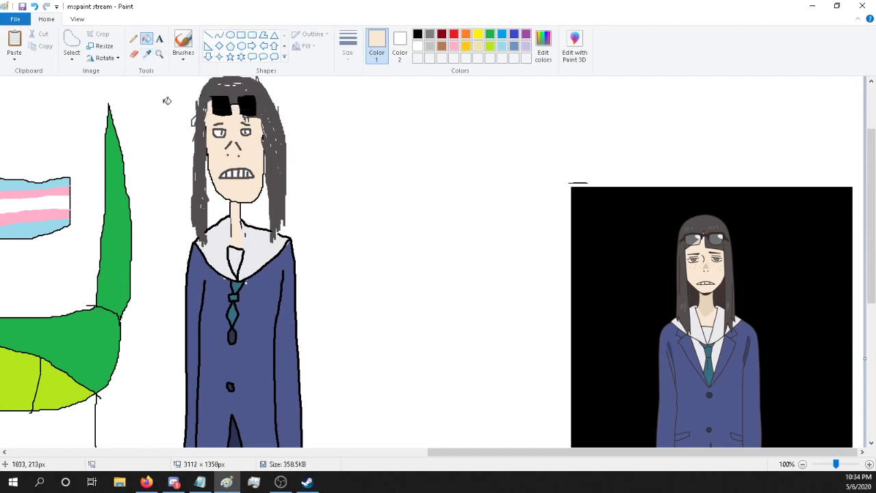
Step: Recolor the lines of the eyes, eyebrows, nose and mouth black with the fill tool
click(146, 53)
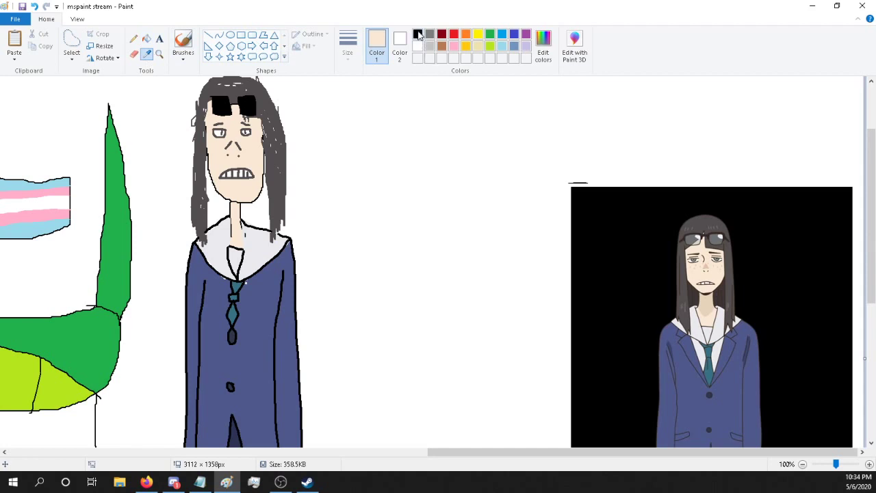
click(418, 33)
click(147, 39)
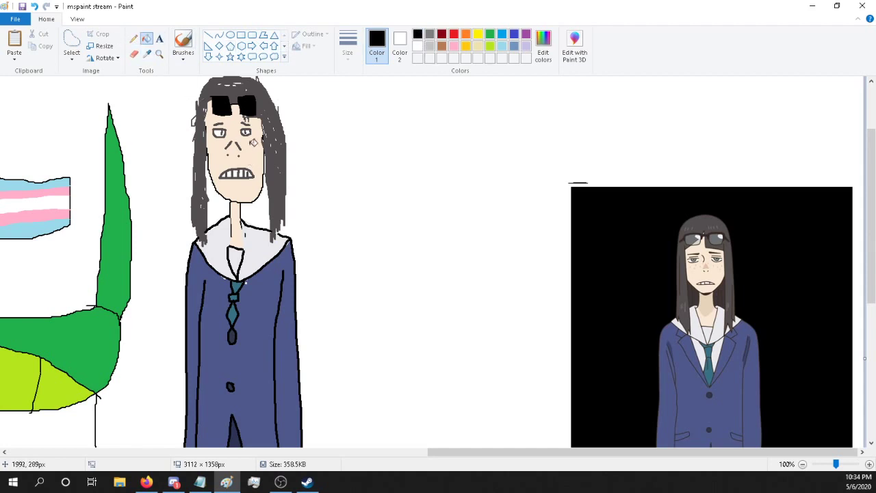
click(223, 132)
click(246, 127)
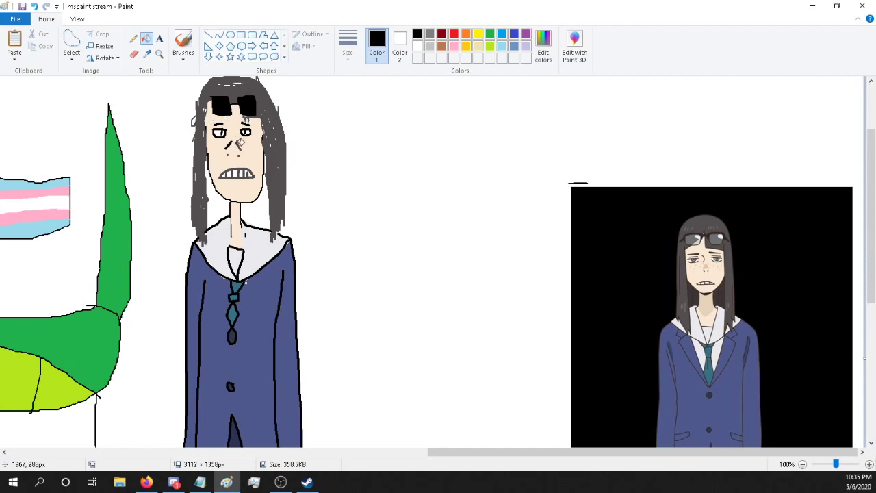
click(245, 166)
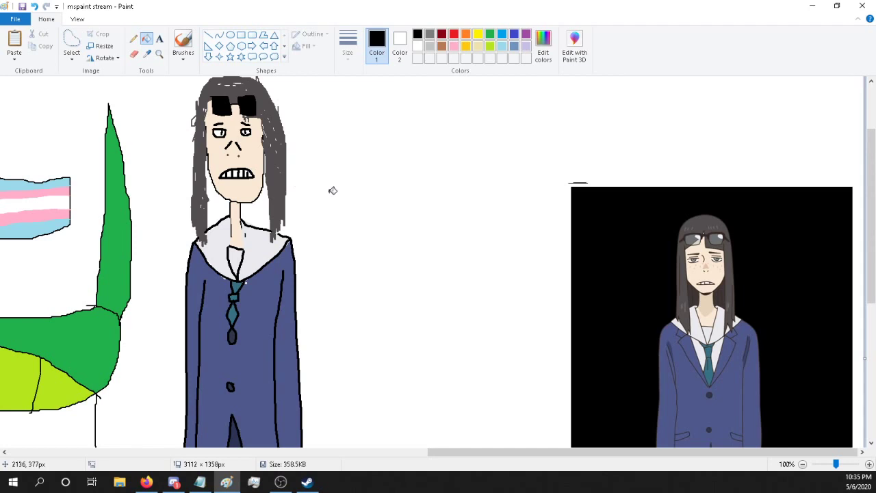
Step: Retrace the face outline and both sides of the neck with thicker black Pencil lines
click(135, 40)
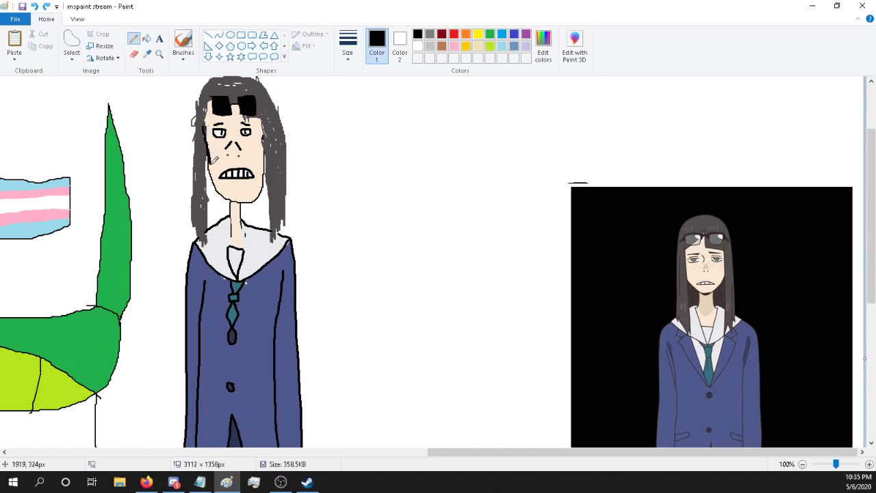
click(34, 6)
click(839, 464)
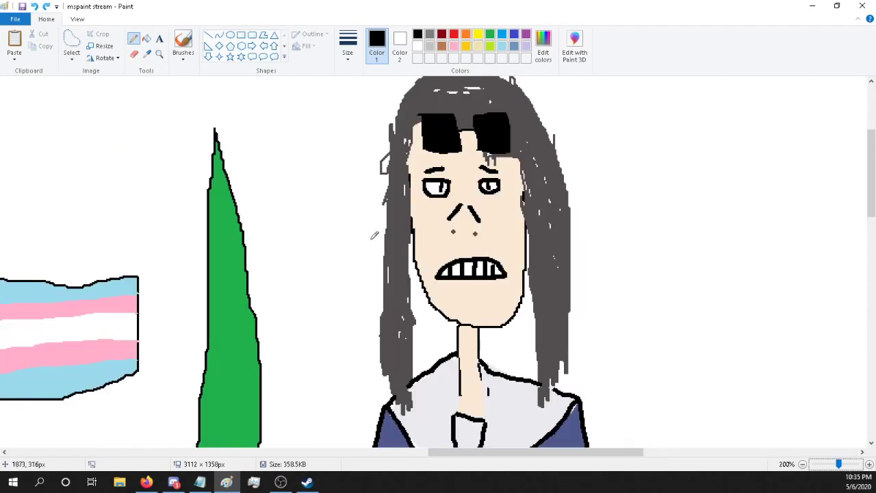
mouse_move(413, 213)
mouse_down()
mouse_move(439, 307)
mouse_move(482, 327)
mouse_move(511, 323)
mouse_move(521, 294)
mouse_up()
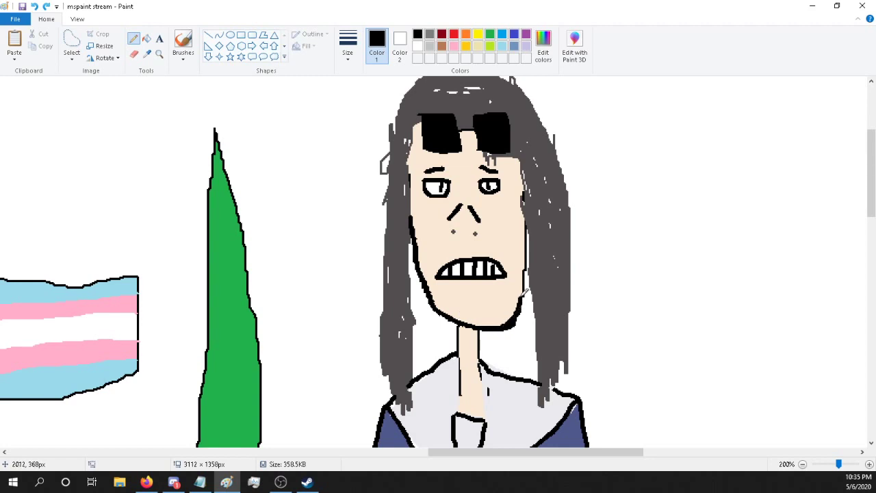
drag(523, 257, 522, 189)
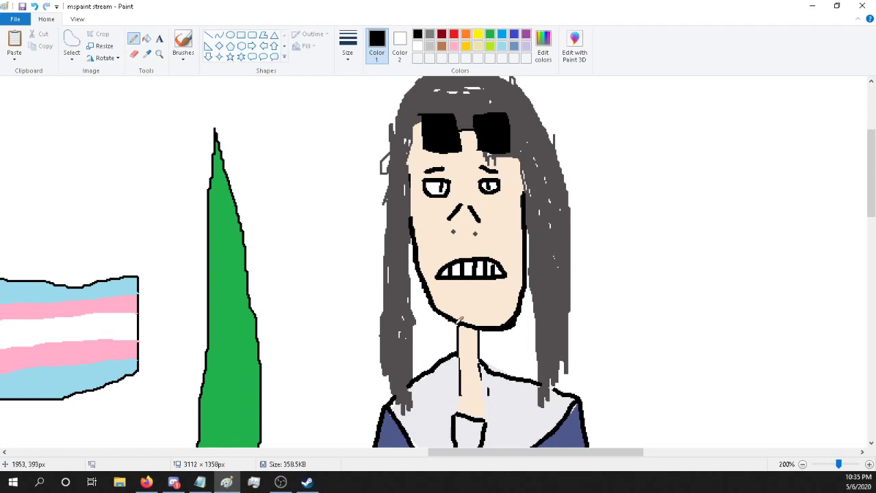
mouse_move(461, 319)
mouse_down()
mouse_move(461, 390)
mouse_move(489, 388)
mouse_move(484, 394)
mouse_move(479, 334)
mouse_up()
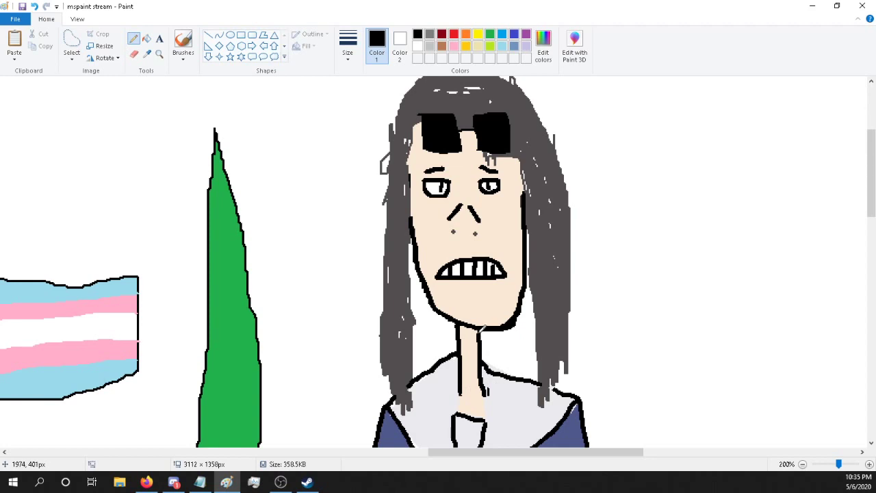
Step: Draw a small black-outlined hand with zigzag fingers below each jacket sleeve, beside the skirt
click(819, 466)
click(819, 466)
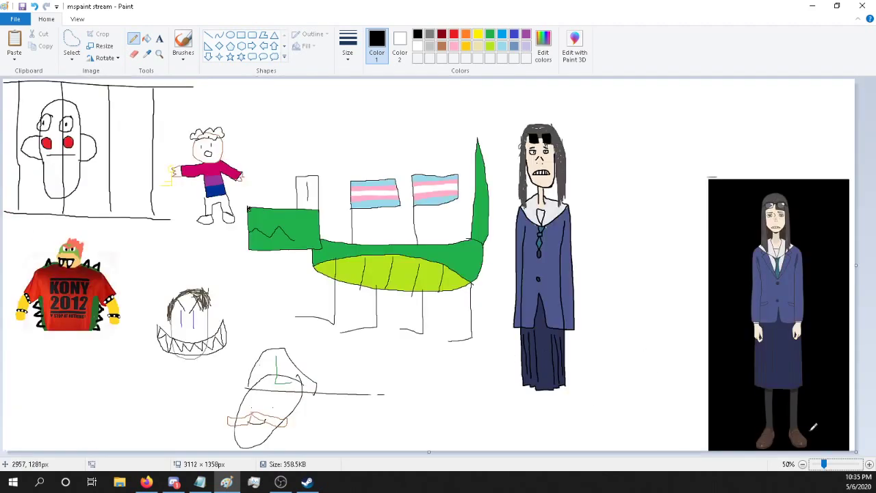
click(836, 465)
click(842, 465)
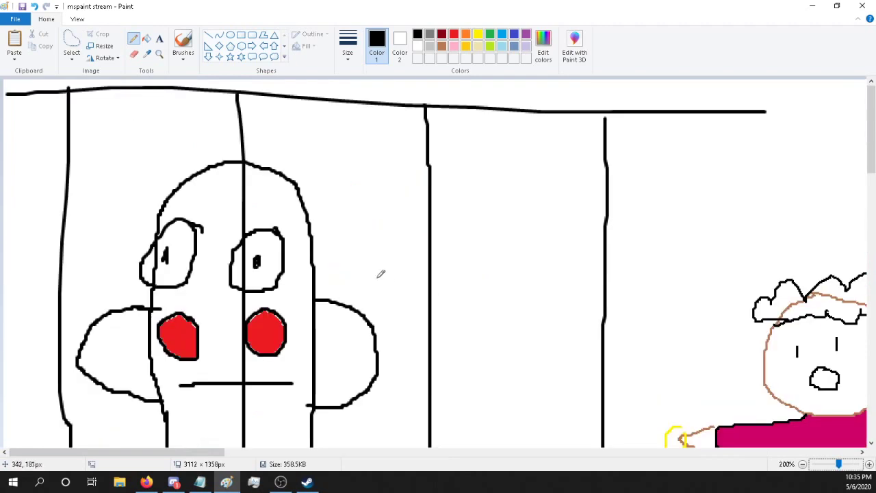
scroll(370, 272, down, 6)
mouse_move(195, 455)
mouse_down()
mouse_move(485, 418)
mouse_move(675, 409)
mouse_move(534, 369)
mouse_move(567, 320)
mouse_up()
scroll(567, 319, up, 3)
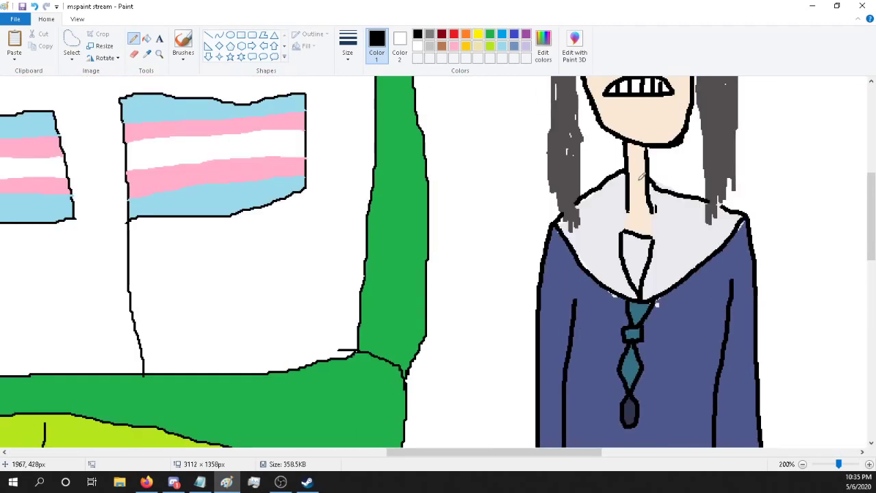
scroll(522, 226, down, 4)
scroll(522, 226, down, 4)
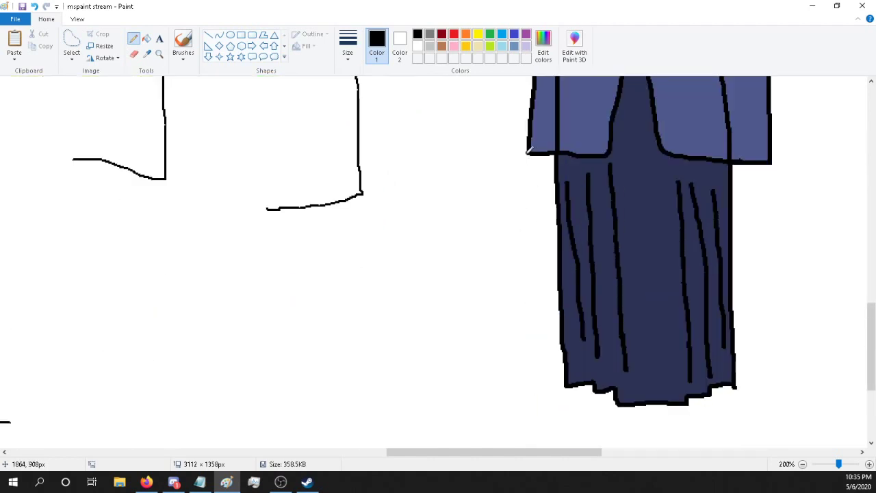
mouse_move(527, 150)
mouse_down()
mouse_move(537, 180)
mouse_move(543, 167)
mouse_move(547, 180)
mouse_move(560, 163)
mouse_up()
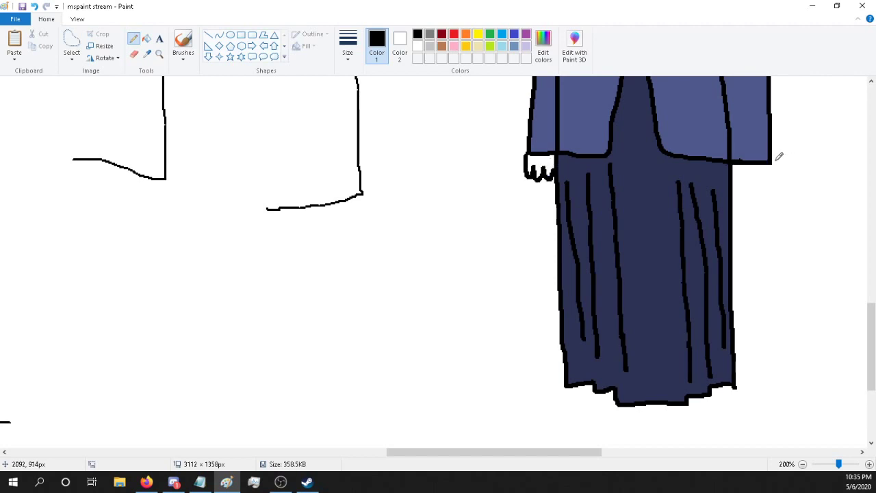
mouse_move(771, 163)
mouse_down()
mouse_move(751, 182)
mouse_move(733, 170)
mouse_up()
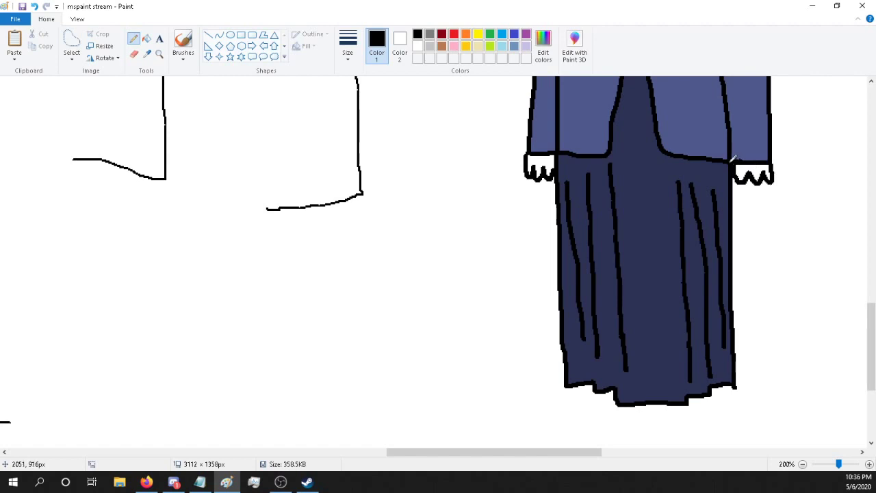
click(147, 38)
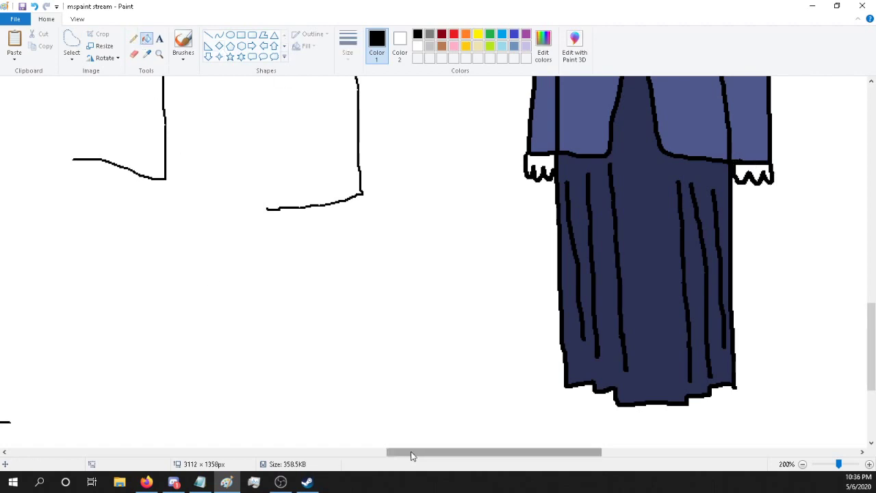
drag(411, 451, 597, 451)
click(756, 159)
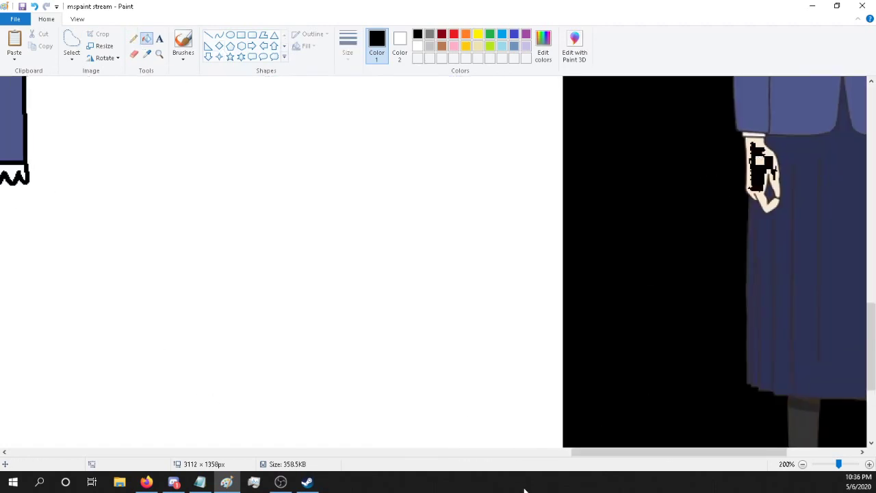
click(35, 6)
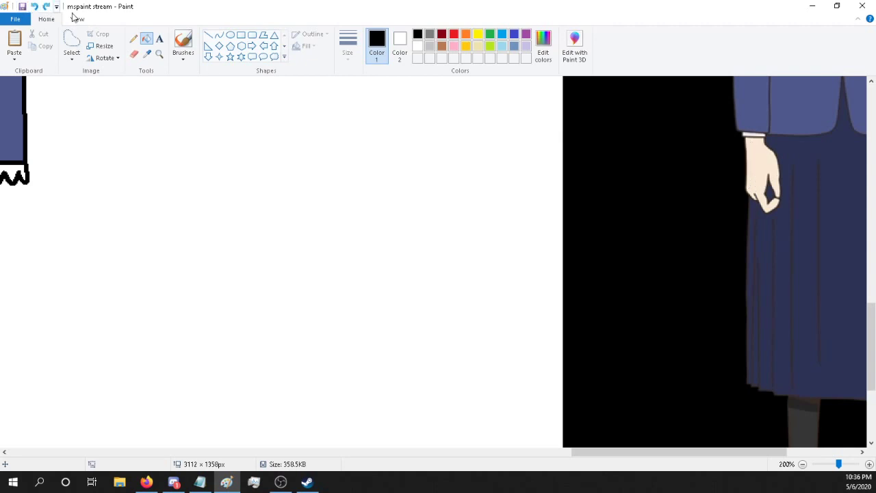
Step: Sample the skin tone from the reference character's hand and fill both drawn hands with it
click(146, 53)
click(775, 159)
mouse_move(605, 452)
mouse_down()
mouse_move(429, 434)
mouse_move(474, 438)
mouse_up()
click(307, 165)
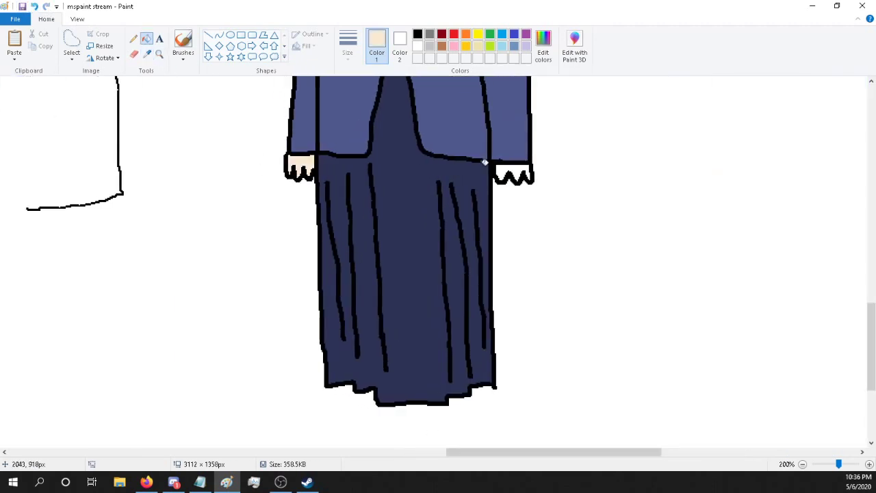
click(517, 173)
Step: Draw two thin legs with rounded shoes below the skirt hem in black Pencil outlines
click(822, 465)
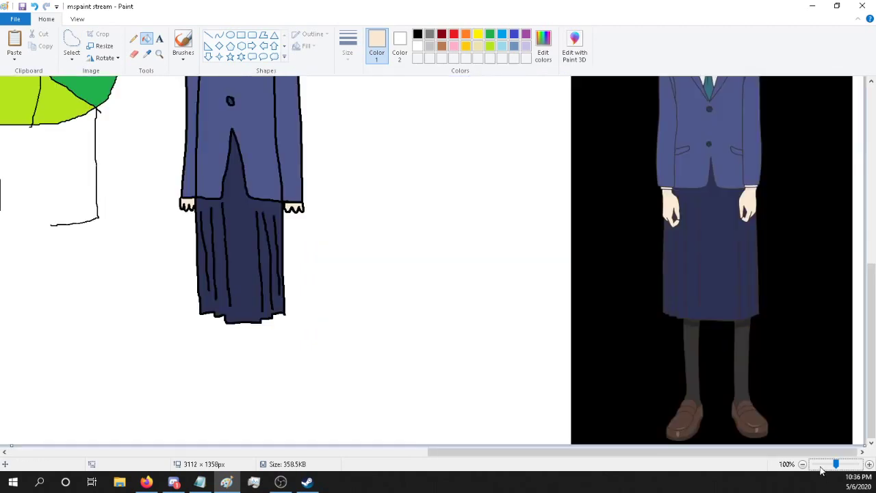
click(146, 53)
click(417, 36)
click(133, 39)
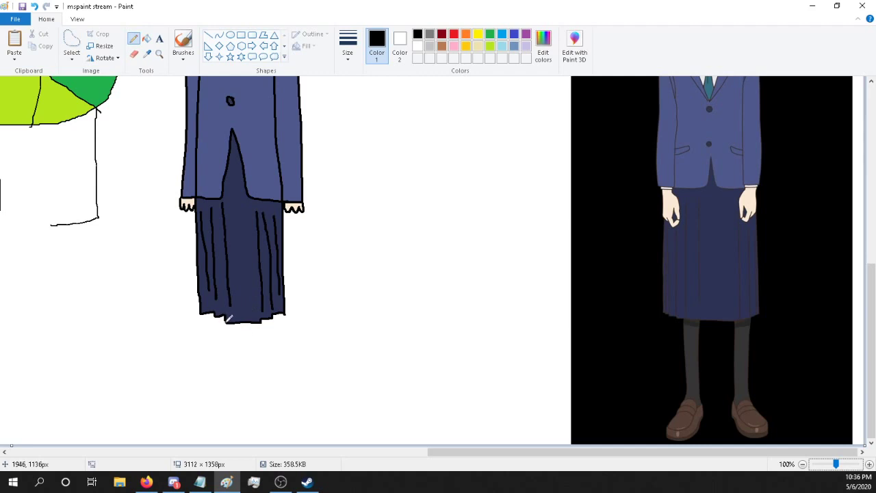
mouse_move(228, 318)
mouse_down()
mouse_move(223, 407)
mouse_move(199, 425)
mouse_move(233, 421)
mouse_move(235, 318)
mouse_move(261, 328)
mouse_move(251, 321)
mouse_move(251, 425)
mouse_move(275, 426)
mouse_move(278, 413)
mouse_move(261, 406)
mouse_move(259, 322)
mouse_up()
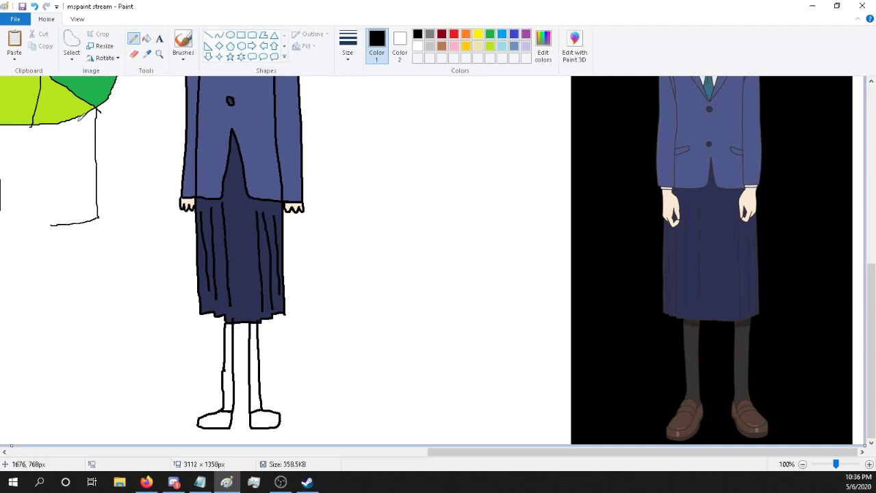
Step: Sample the dark gray from the reference character's stockings and fill both drawn legs with it, keeping the outlines black
click(147, 54)
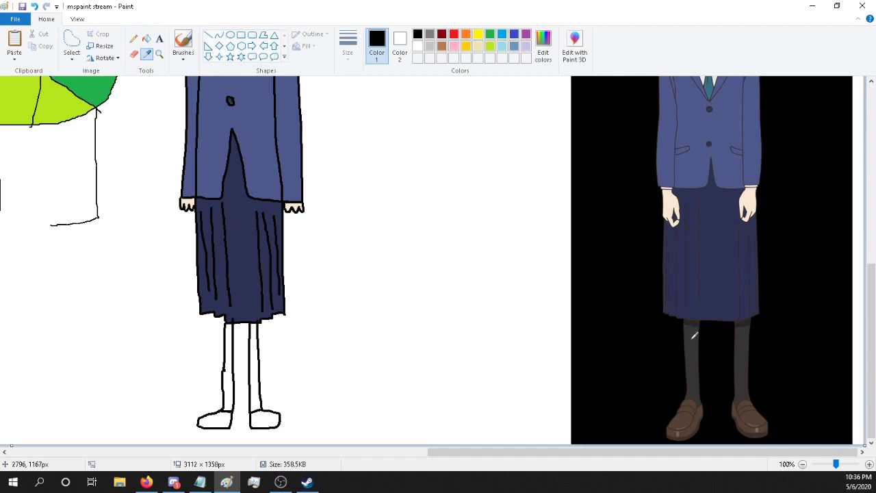
click(694, 335)
click(146, 38)
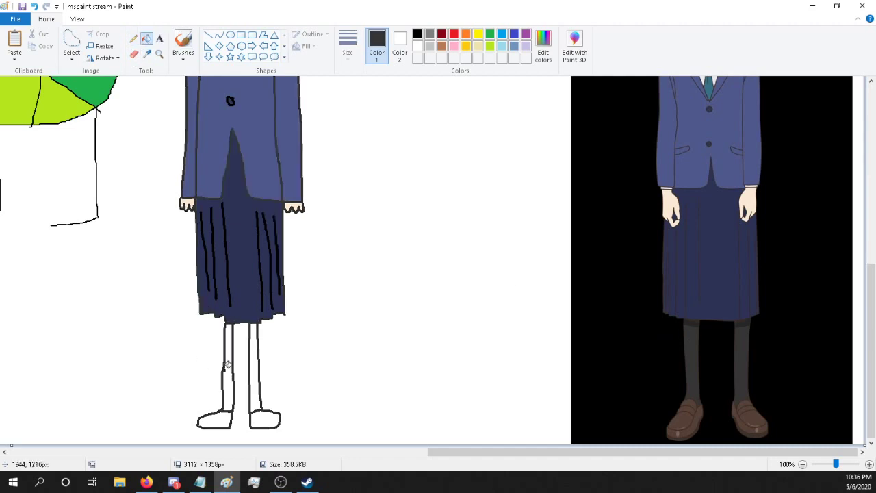
click(229, 358)
click(34, 6)
click(34, 6)
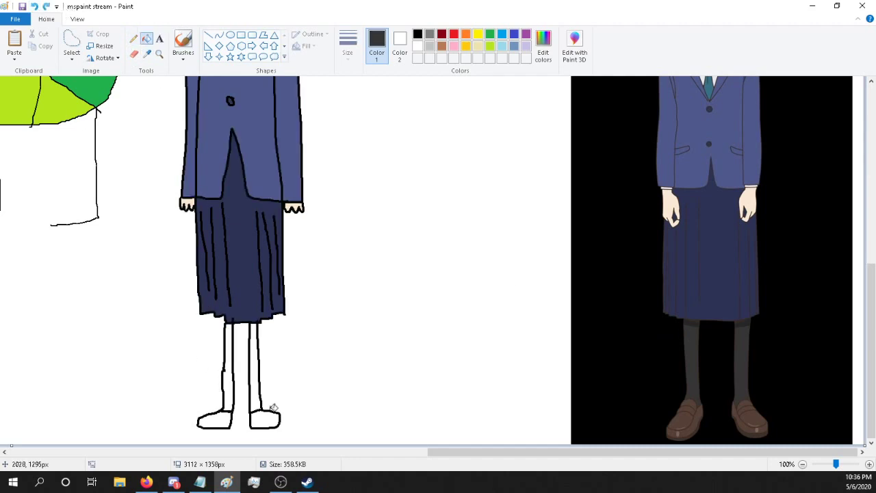
click(232, 384)
click(253, 373)
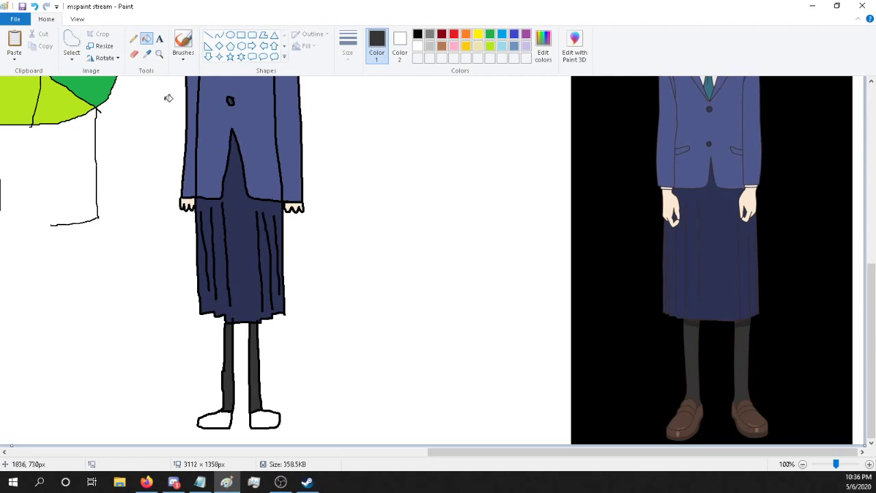
Step: Sample the brown from the reference character's shoes and fill both drawn shoes with it
click(146, 53)
click(681, 418)
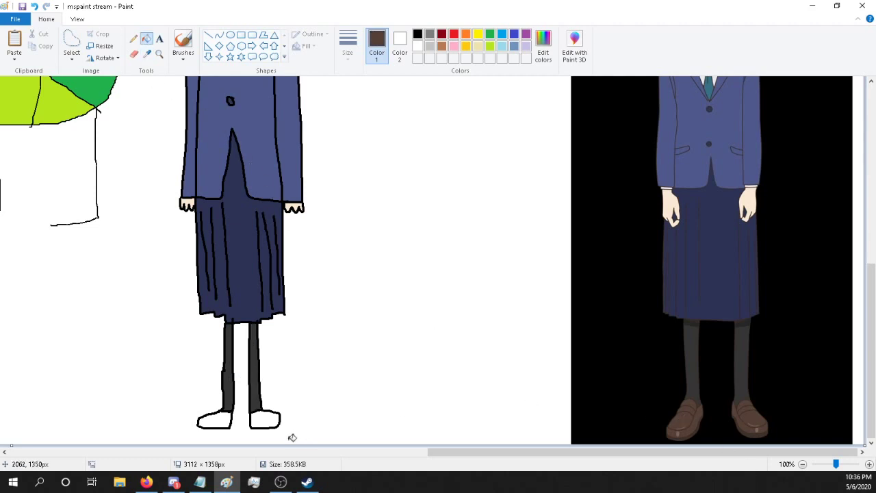
click(264, 419)
click(216, 419)
Step: Select the reference picture with the black background as a rectangle and cut it from the canvas
mouse_move(836, 465)
mouse_down()
mouse_move(818, 465)
mouse_move(836, 464)
mouse_up()
scroll(523, 418, down, 3)
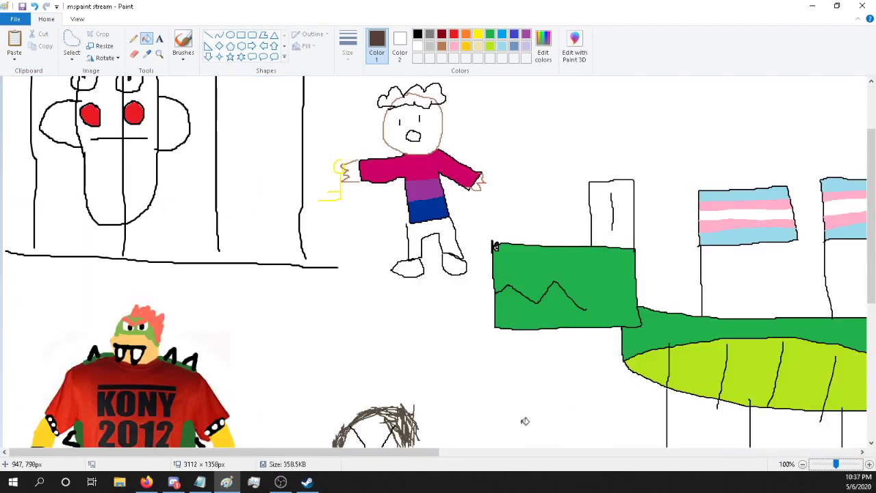
drag(387, 452, 717, 442)
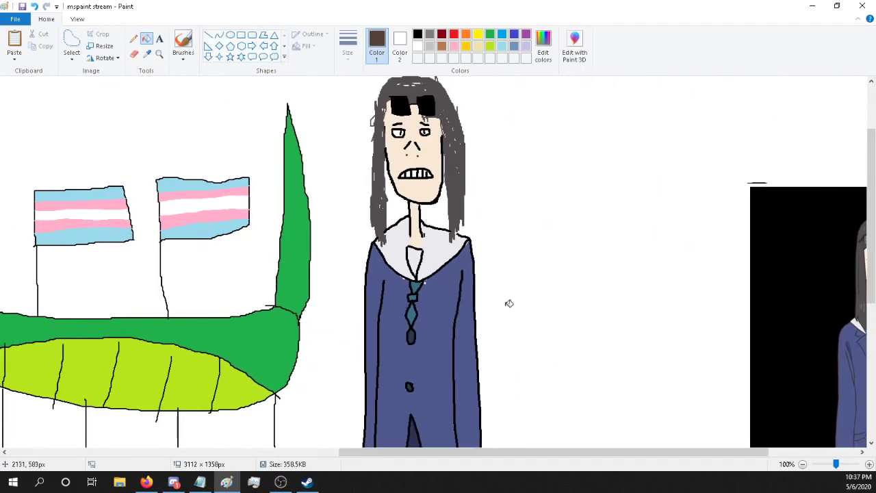
scroll(507, 303, down, 5)
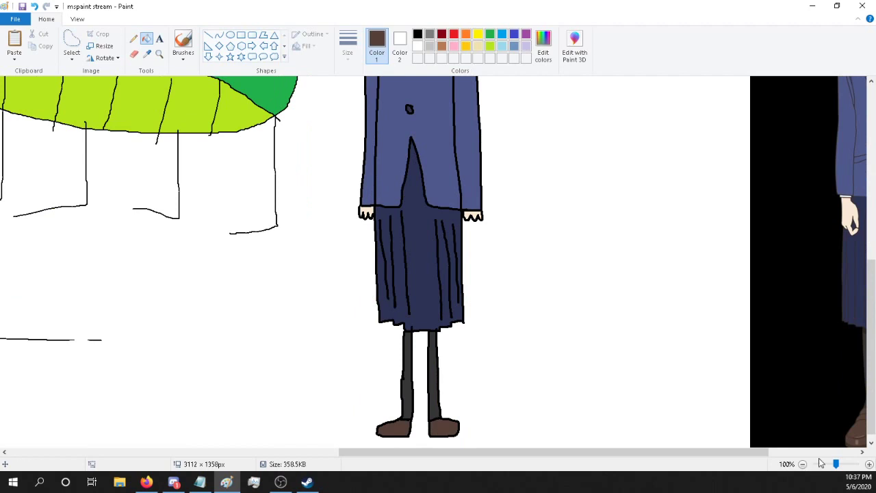
drag(836, 465, 825, 464)
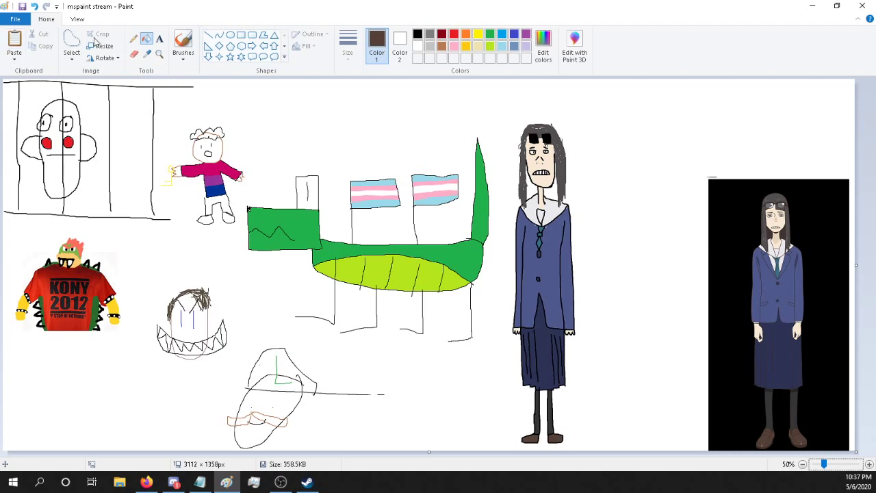
click(71, 58)
click(96, 83)
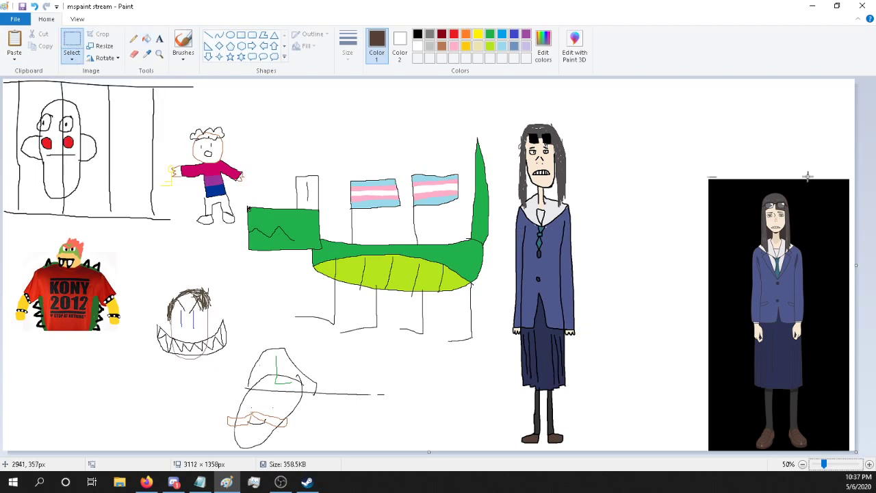
drag(695, 172, 856, 452)
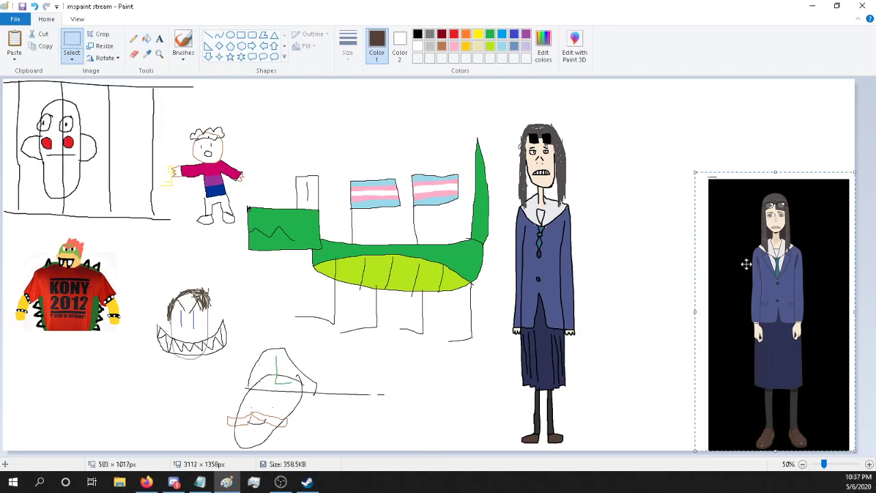
right_click(743, 260)
click(758, 270)
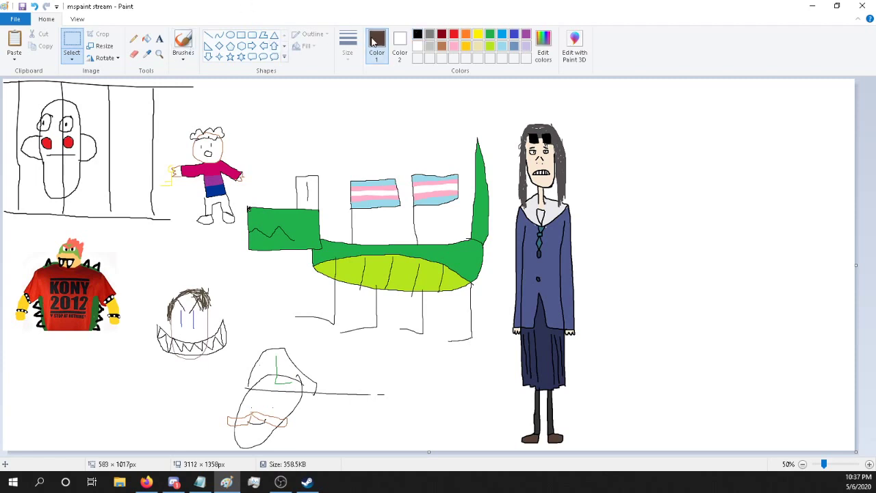
Step: Draw a black cat-head outline with two pointed ears beside the schoolgirl, adding one oval eye with a pupil and red veins
click(418, 34)
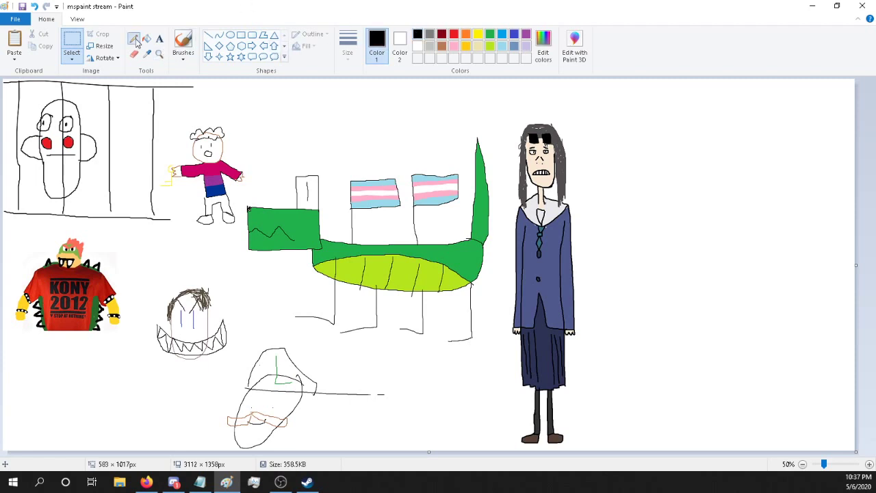
click(135, 39)
mouse_move(608, 269)
mouse_down()
mouse_move(609, 209)
mouse_move(663, 233)
mouse_move(680, 209)
mouse_move(695, 231)
mouse_move(694, 251)
mouse_up()
click(34, 6)
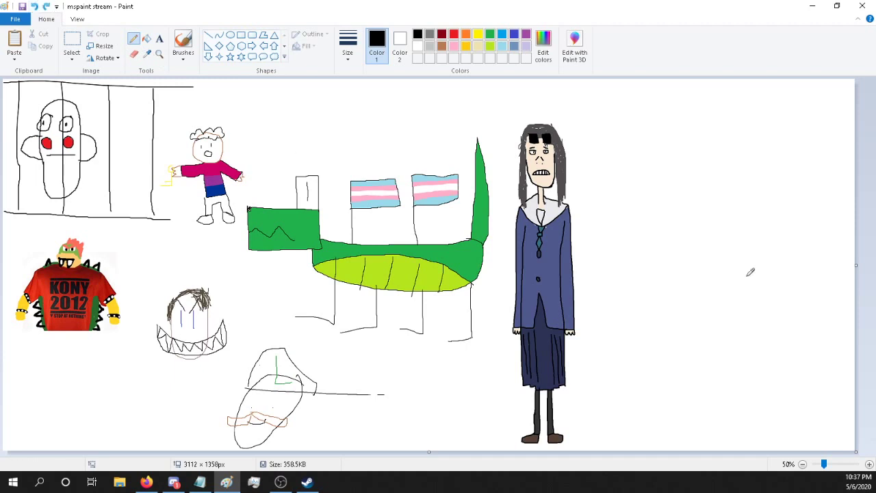
mouse_move(628, 270)
mouse_down()
mouse_move(615, 248)
mouse_move(609, 204)
mouse_move(649, 234)
mouse_move(675, 197)
mouse_move(688, 220)
mouse_move(684, 264)
mouse_move(640, 277)
mouse_move(619, 269)
mouse_move(628, 235)
mouse_up()
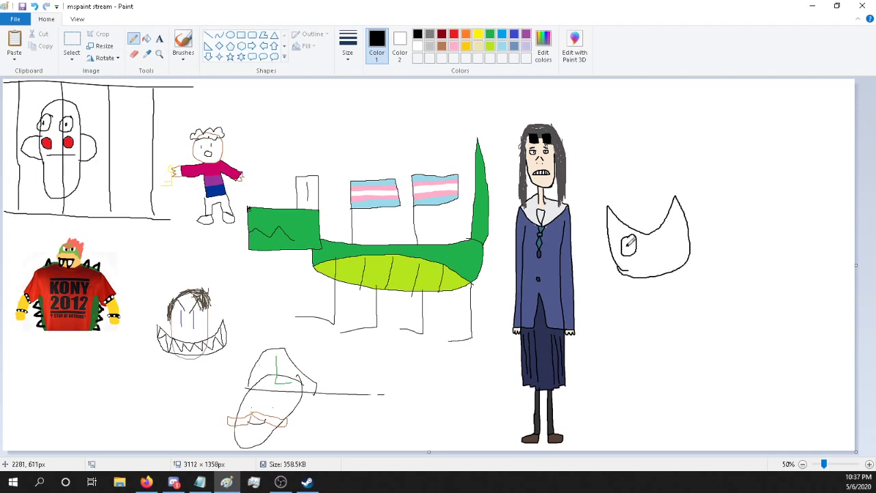
click(453, 34)
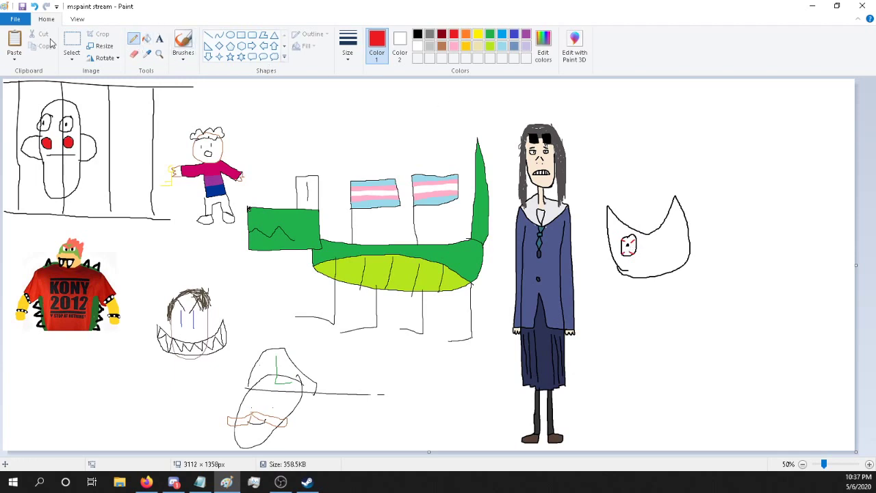
Step: Copy the red-veined eye with a free-form selection and place the duplicate on the other side of the cat's face
click(71, 41)
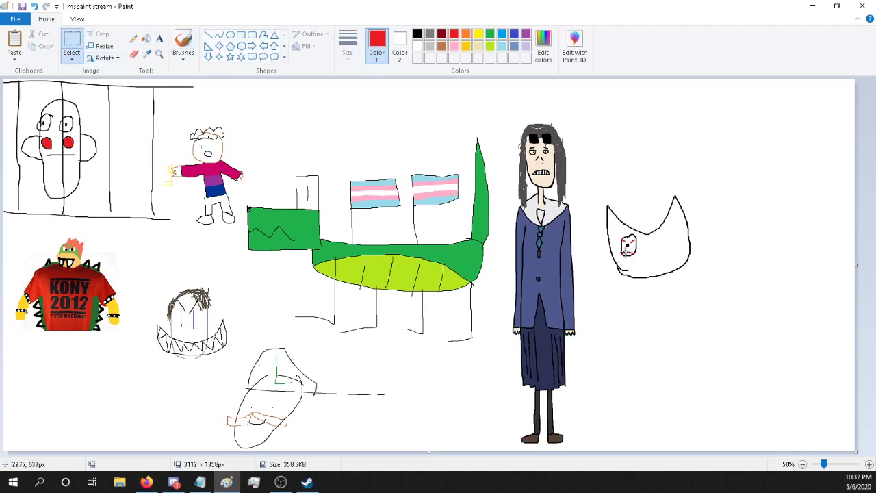
click(71, 59)
click(79, 94)
mouse_move(634, 261)
mouse_down()
mouse_move(617, 260)
mouse_move(612, 237)
mouse_move(627, 227)
mouse_move(643, 239)
mouse_move(628, 263)
mouse_up()
right_click(628, 247)
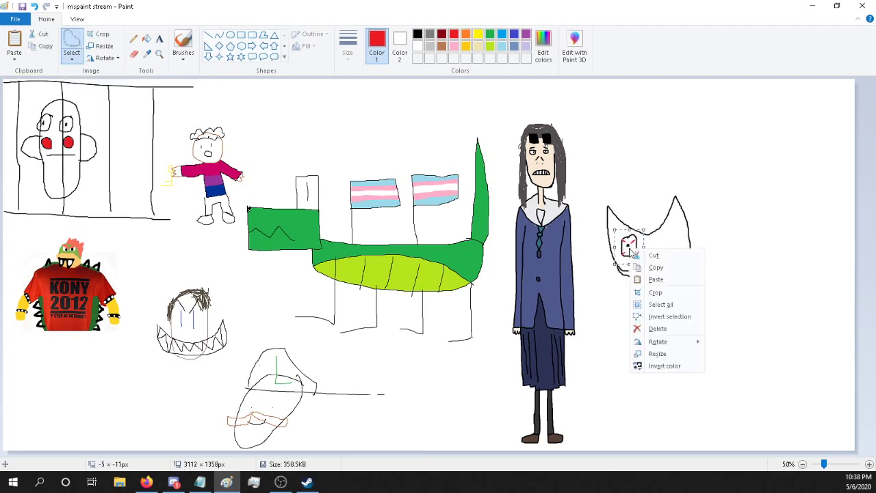
click(657, 268)
right_click(685, 240)
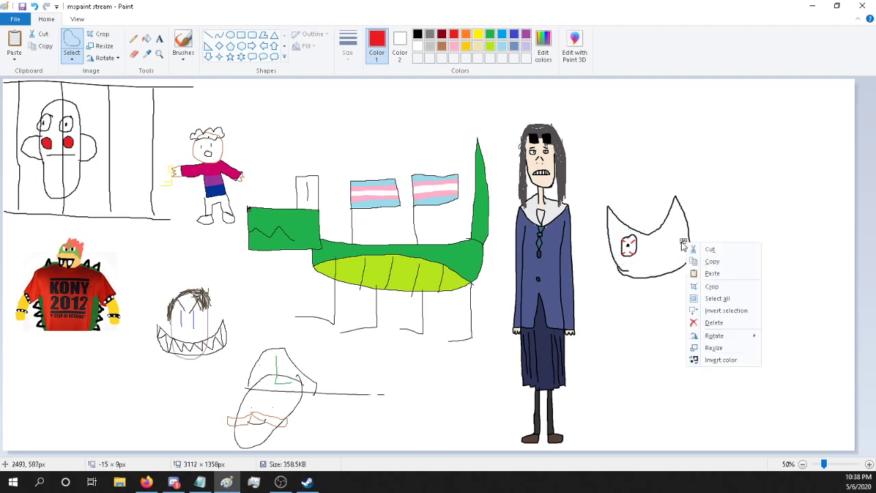
click(711, 274)
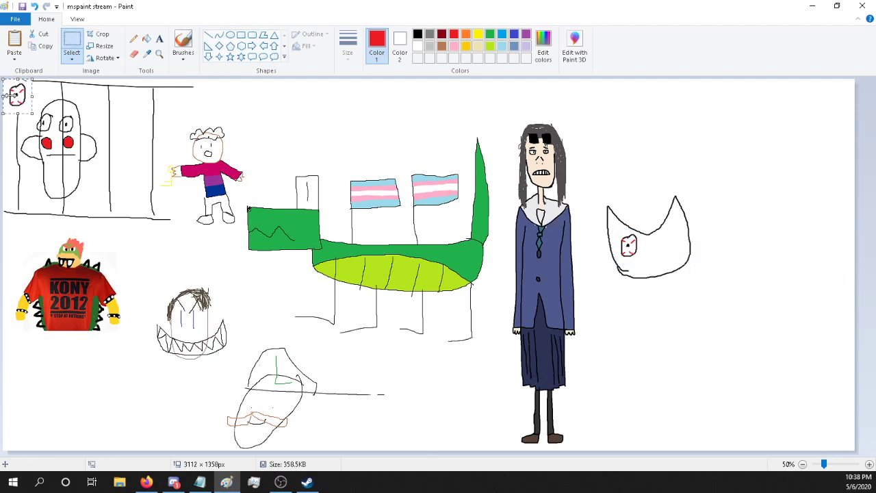
drag(15, 95, 671, 243)
click(703, 241)
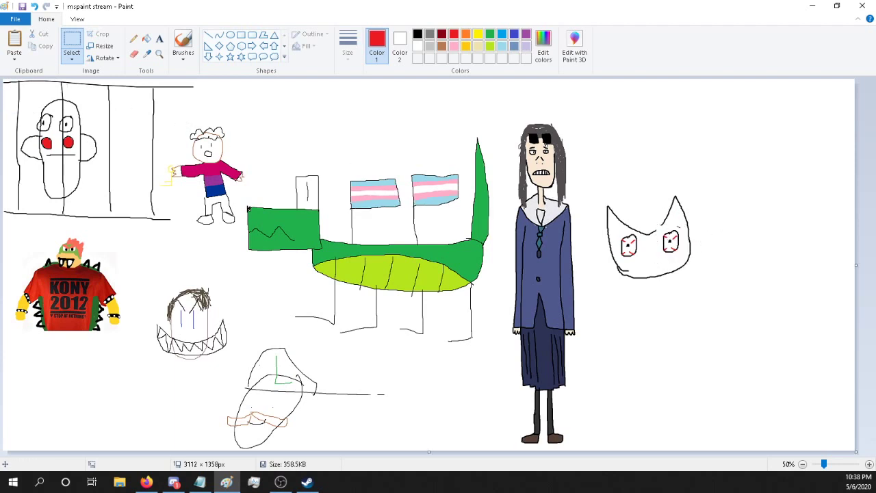
Step: Draw a snarling, downturned mouth with a row of teeth in black Pencil lines below the cat's eyes
click(134, 38)
click(418, 33)
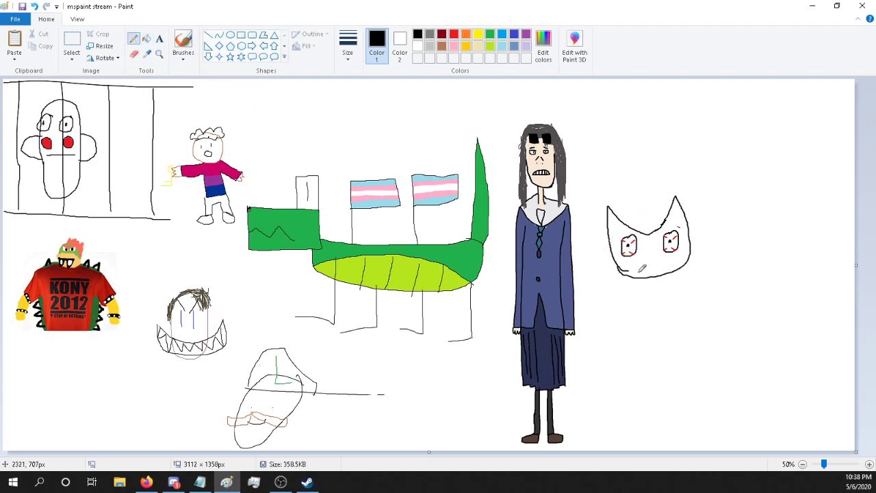
mouse_move(635, 268)
mouse_down()
mouse_move(660, 246)
mouse_move(675, 267)
mouse_move(631, 271)
mouse_move(637, 256)
mouse_move(645, 268)
mouse_move(647, 250)
mouse_move(649, 267)
mouse_move(668, 252)
mouse_move(656, 250)
mouse_move(662, 270)
mouse_up()
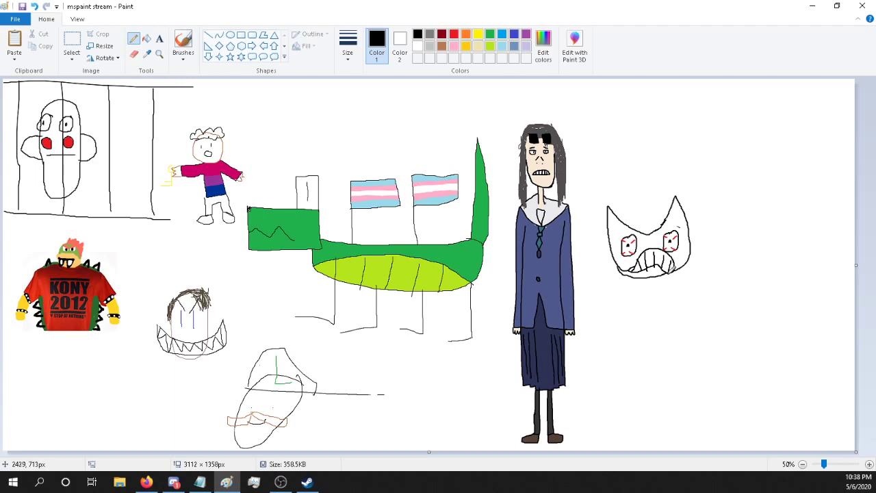
click(146, 38)
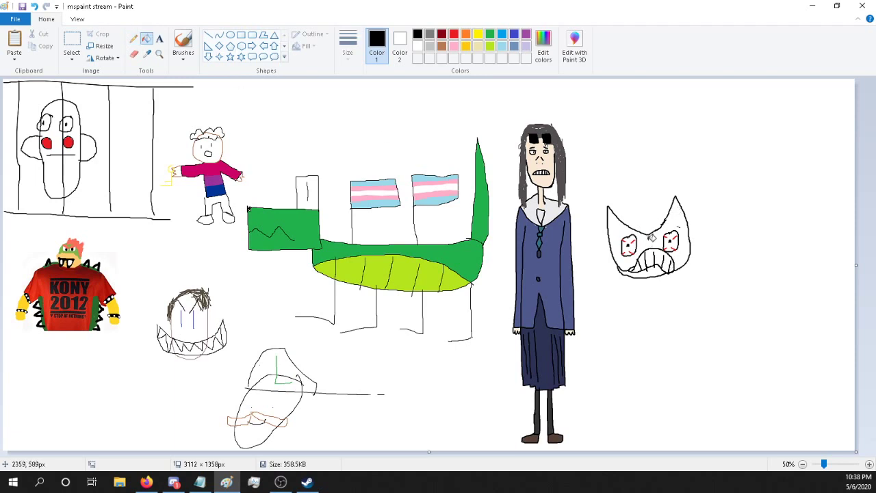
click(652, 239)
click(652, 271)
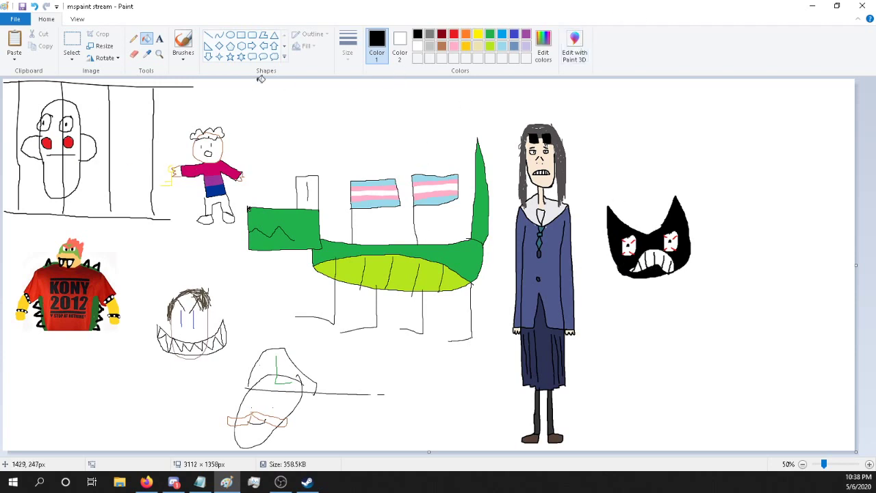
click(34, 6)
click(34, 7)
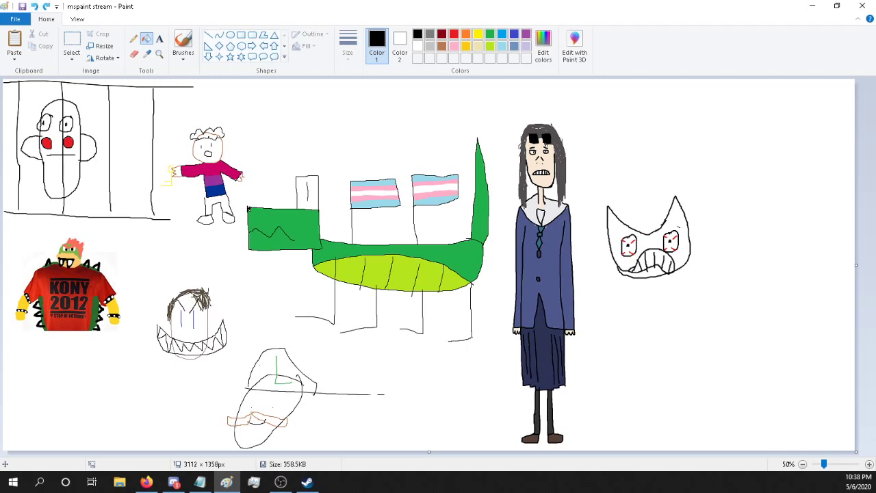
Step: Paste the black-and-yellow cartoon devil reference picture and place it in the lower-right corner of the canvas
key(alt+Tab)
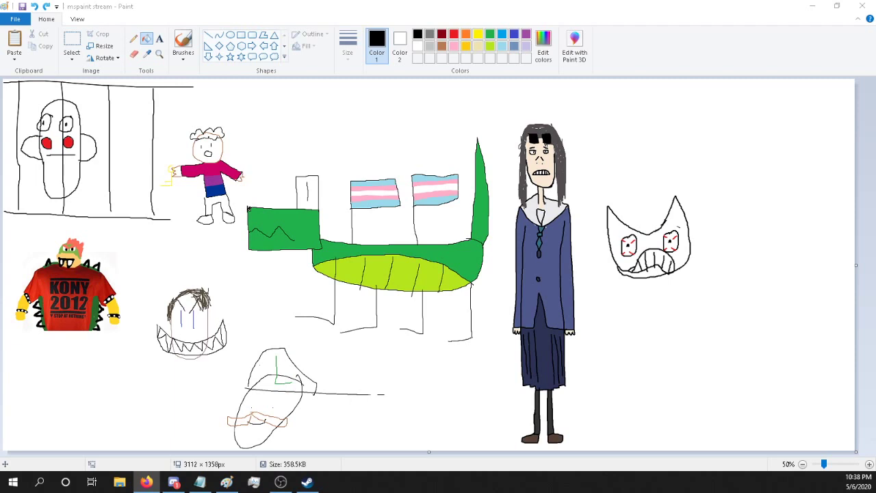
click(18, 41)
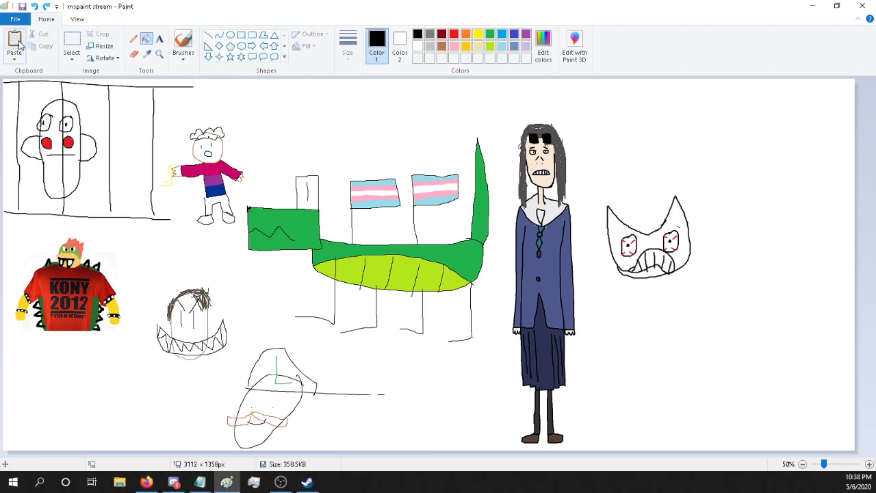
key(ctrl+a)
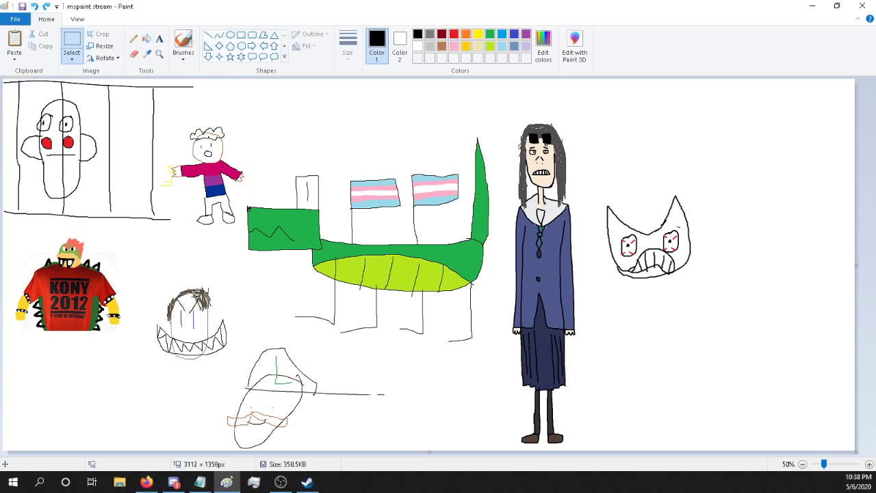
key(alt+Tab)
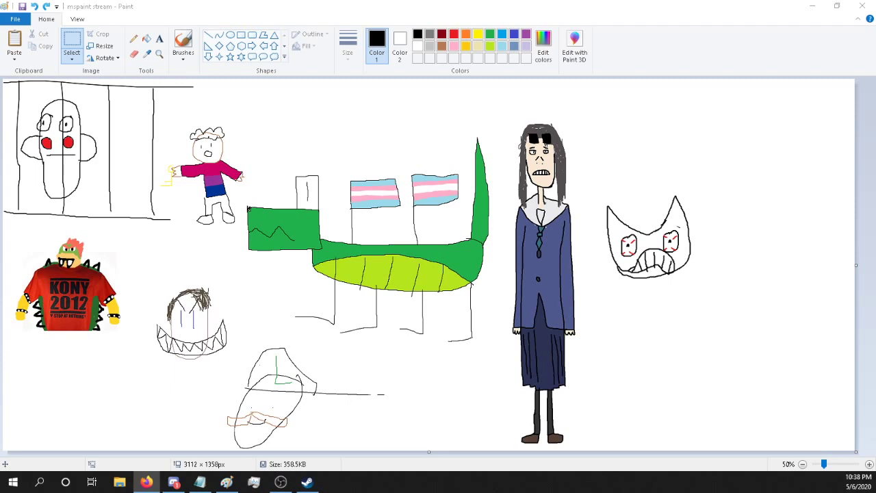
click(15, 42)
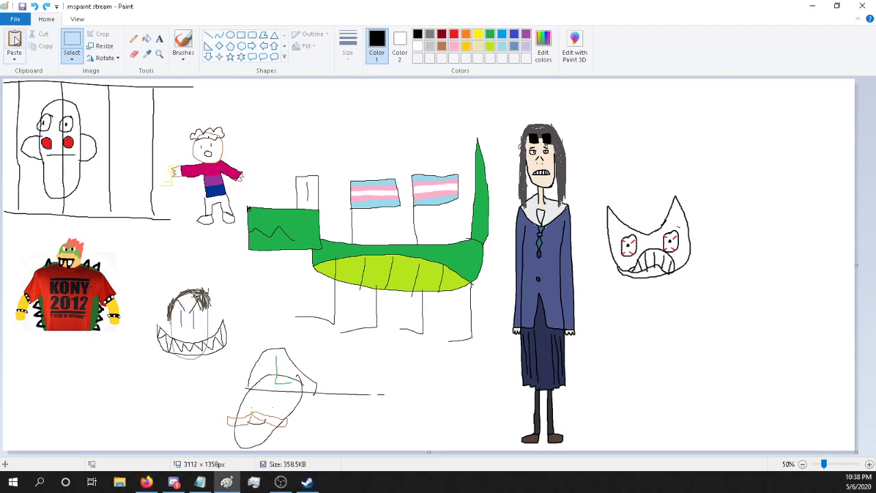
drag(94, 149, 801, 242)
click(618, 313)
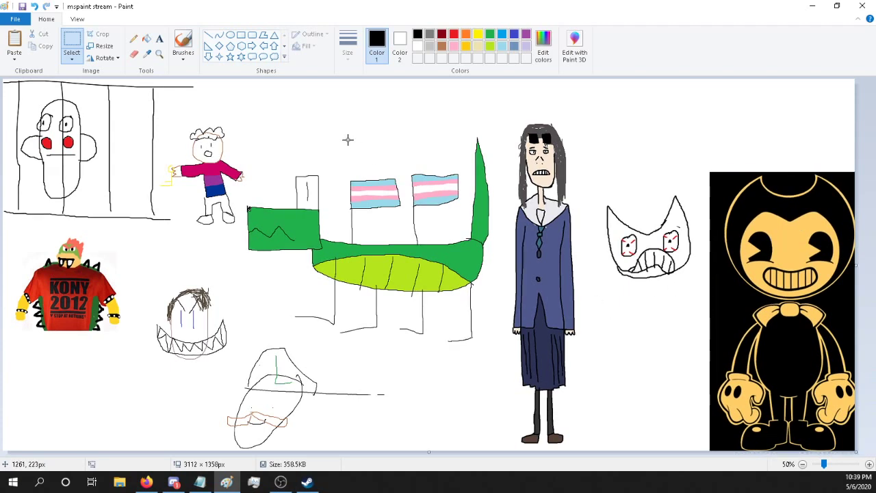
Step: Sample the yellow-orange from the reference picture's face, outline the cat's face area with the Pencil, and fill it with that colour
click(146, 53)
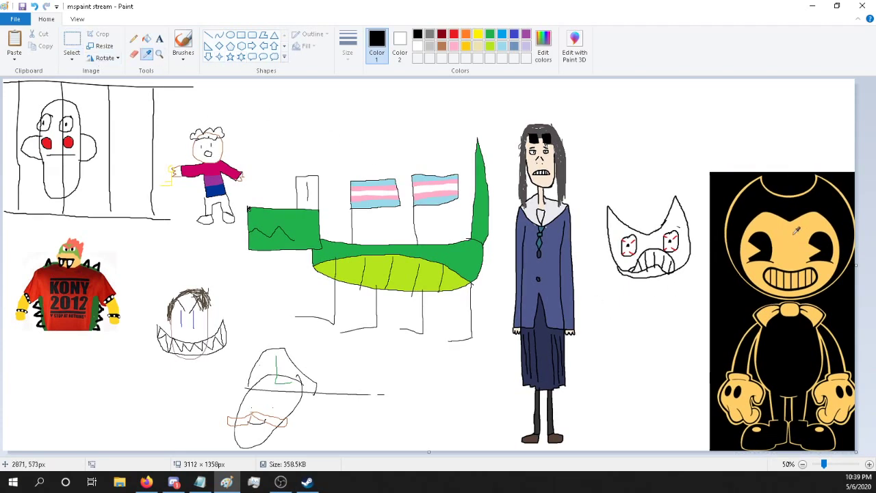
click(796, 231)
click(134, 39)
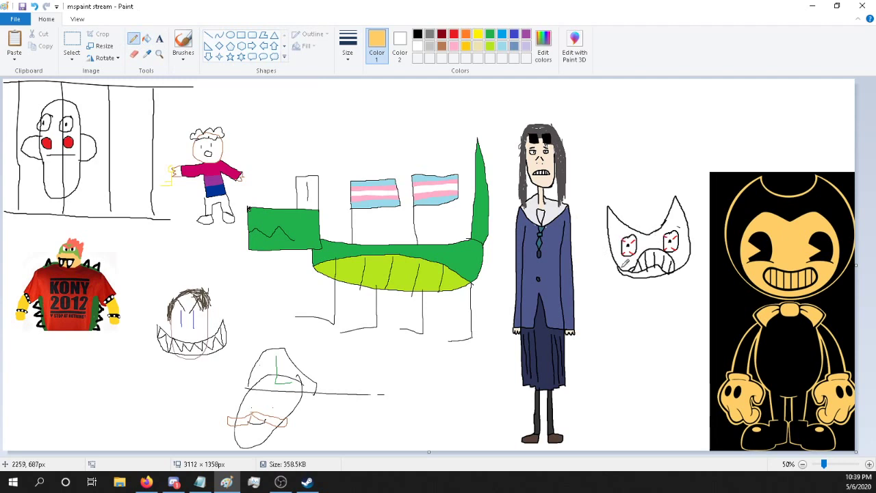
mouse_move(623, 268)
mouse_down()
mouse_move(620, 232)
mouse_move(651, 236)
mouse_move(681, 226)
mouse_move(686, 263)
mouse_move(629, 277)
mouse_up()
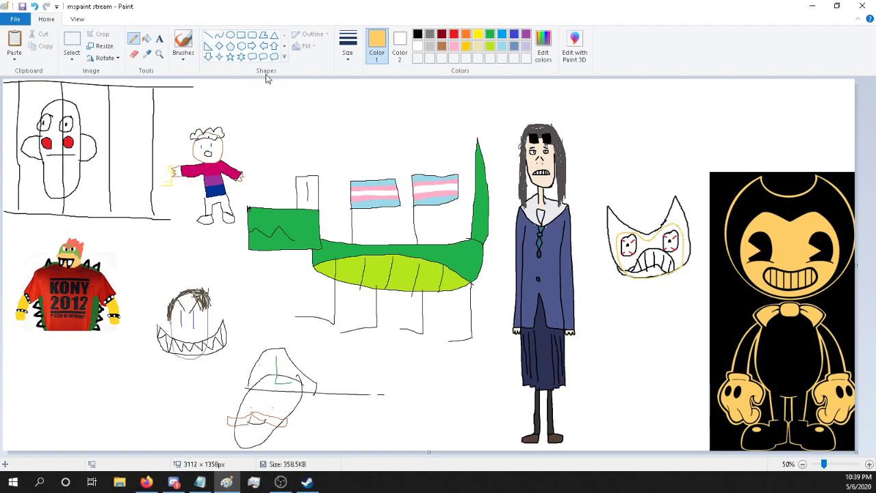
click(147, 39)
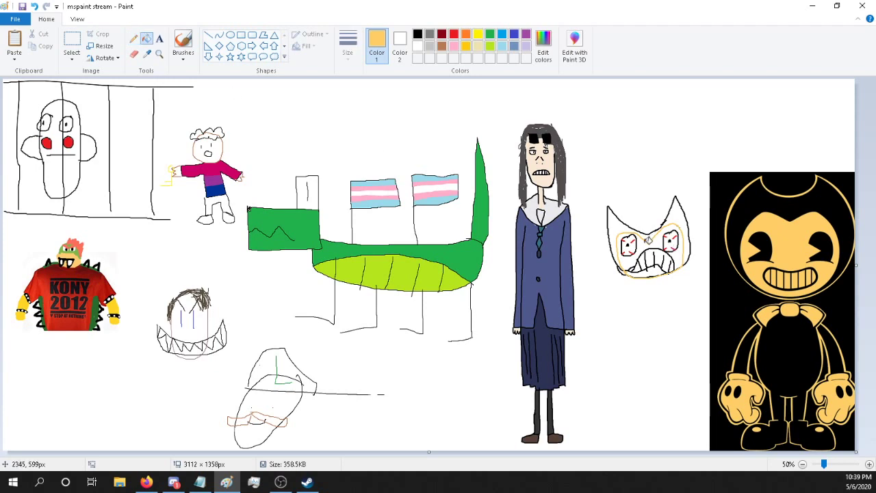
click(649, 241)
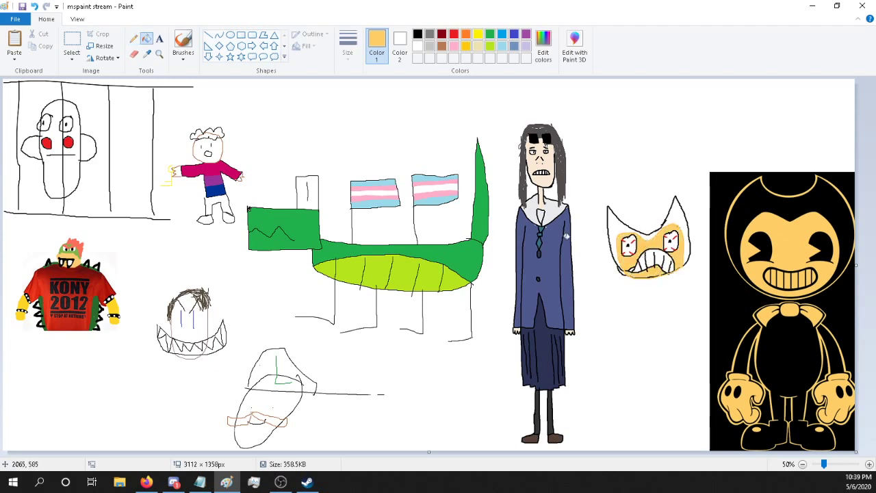
Step: Sample black from the reference picture and fill the cat's ears and upper head with it
click(147, 53)
click(794, 203)
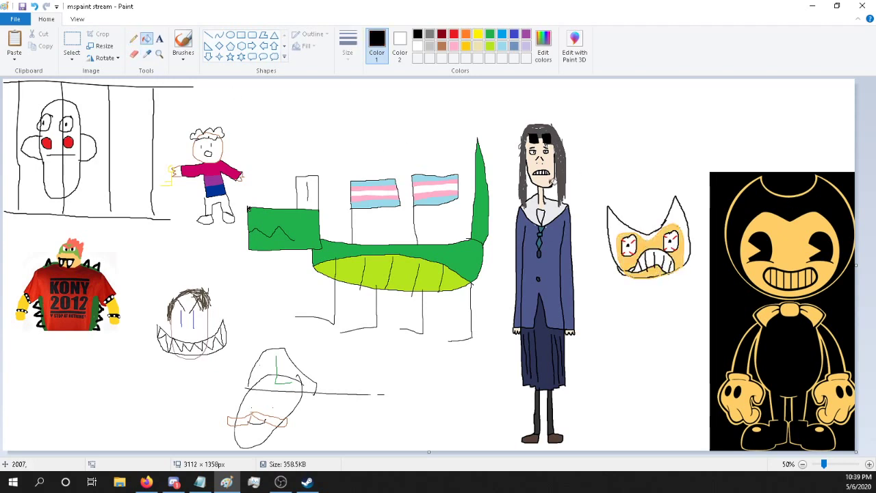
click(613, 222)
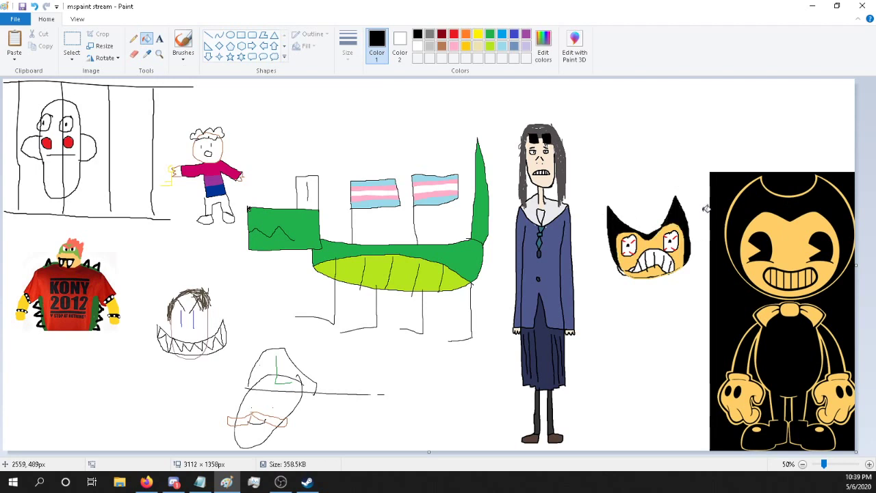
Step: Sample the reference picture's yellow-orange again and fill the cat's teeth with it, undoing the stray fill over the mouth's black lines
click(147, 55)
click(791, 308)
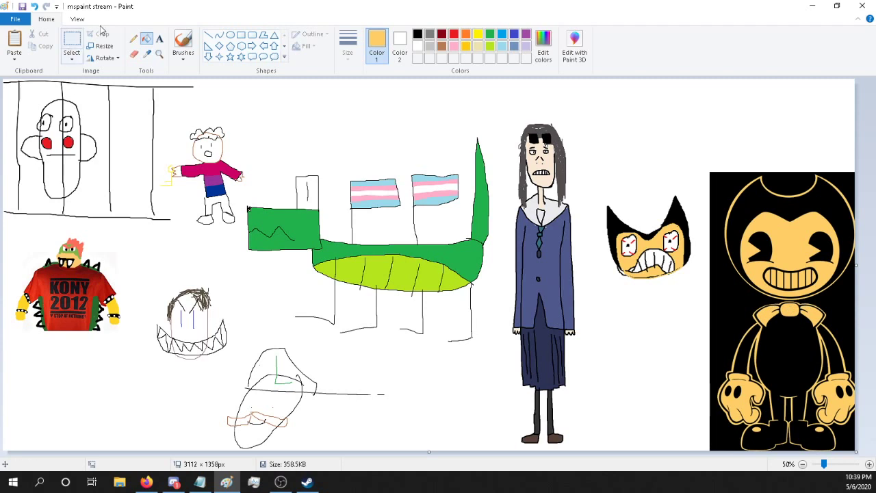
click(134, 39)
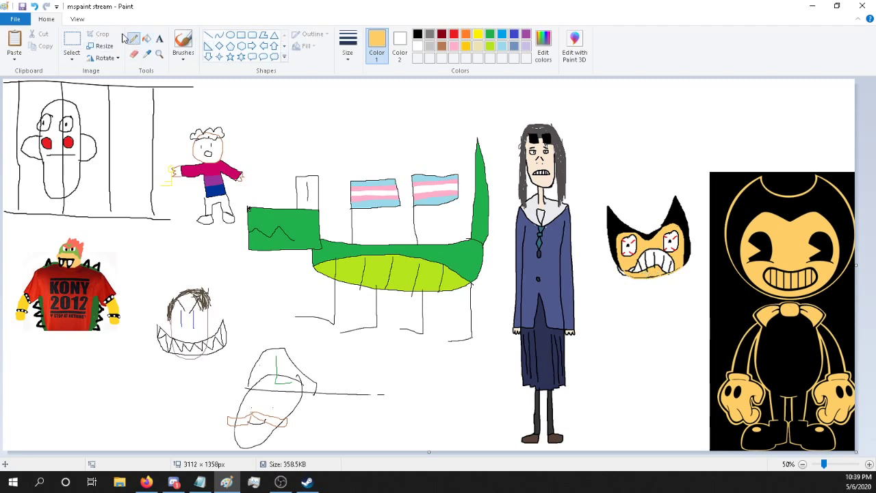
click(145, 41)
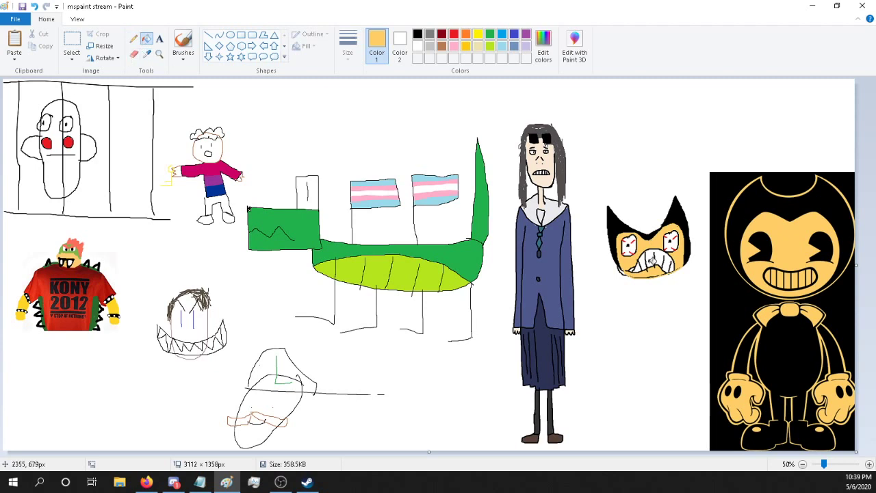
click(653, 254)
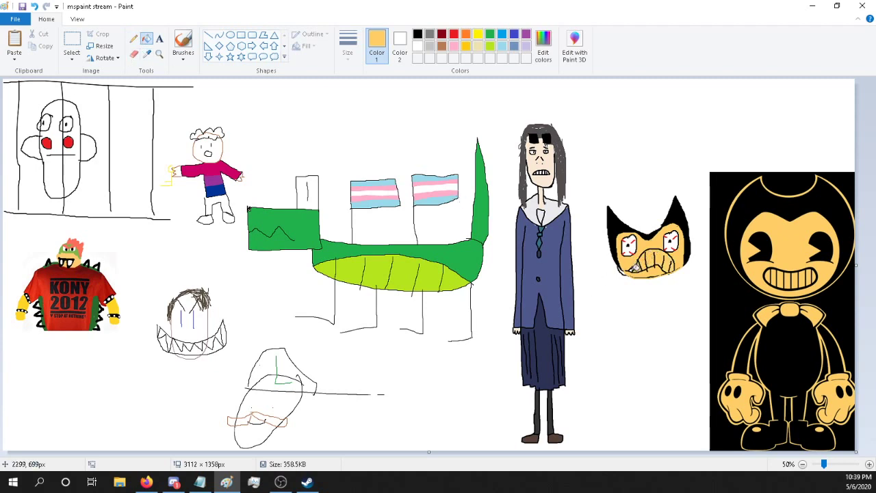
click(636, 266)
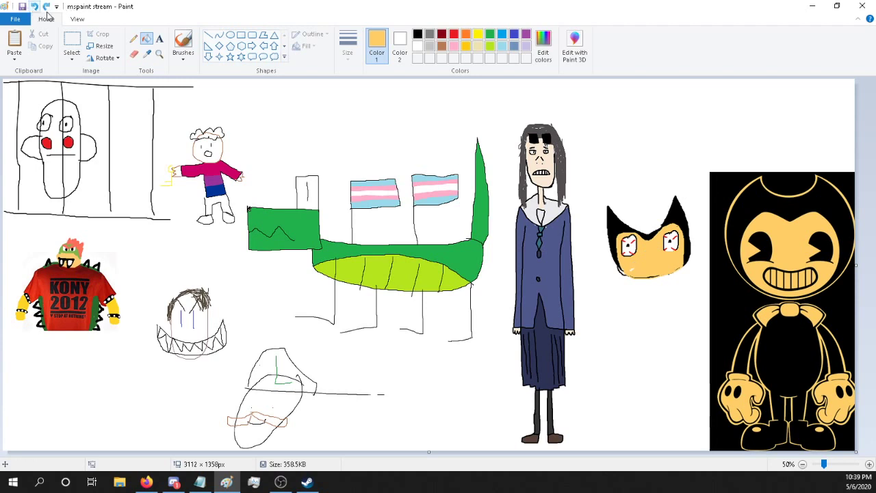
click(34, 6)
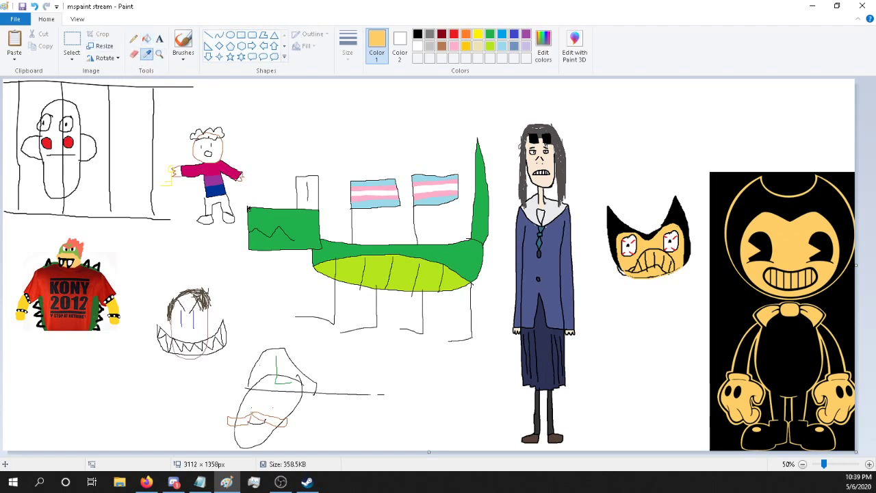
Step: Try to outline a small bow tie in yellow-orange below the cat's chin, and undo it
key(alt+Tab)
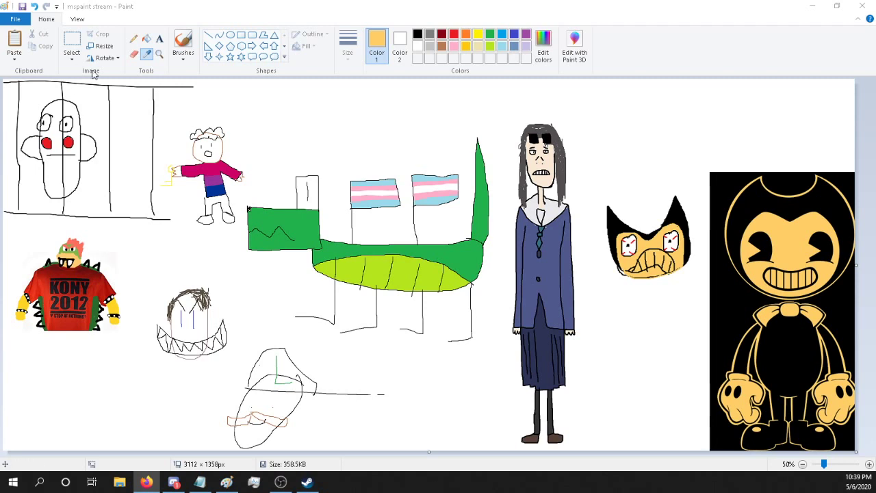
click(133, 39)
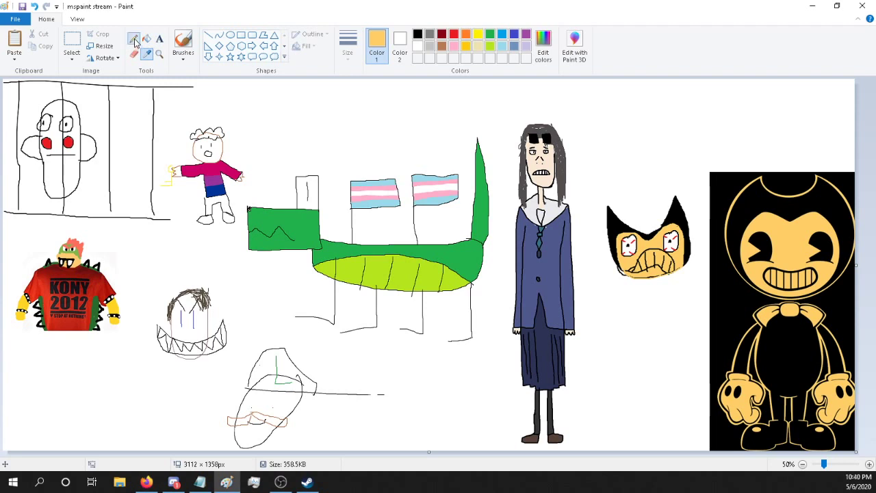
mouse_move(641, 283)
mouse_down()
mouse_move(647, 275)
mouse_move(658, 285)
mouse_move(646, 273)
mouse_move(658, 283)
mouse_up()
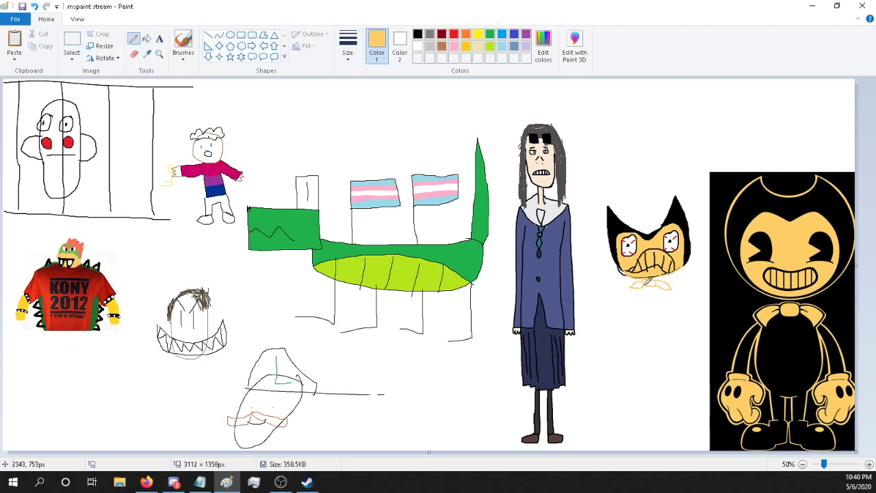
click(147, 38)
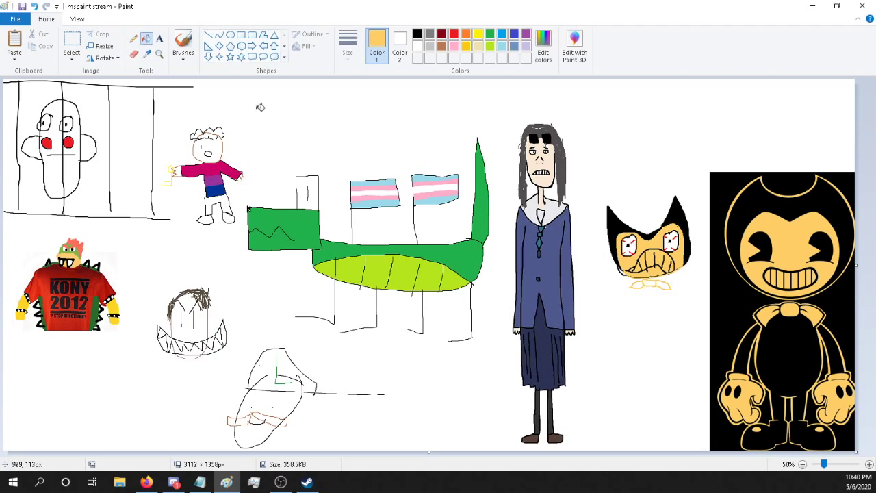
click(34, 7)
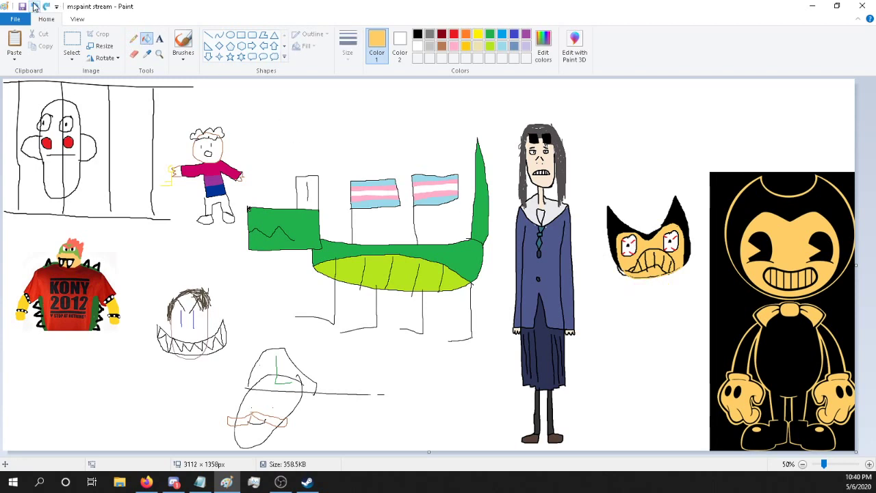
Step: Sample black from the reference picture and outline a small bow tie below the cat's chin with the Pencil
click(157, 55)
click(152, 57)
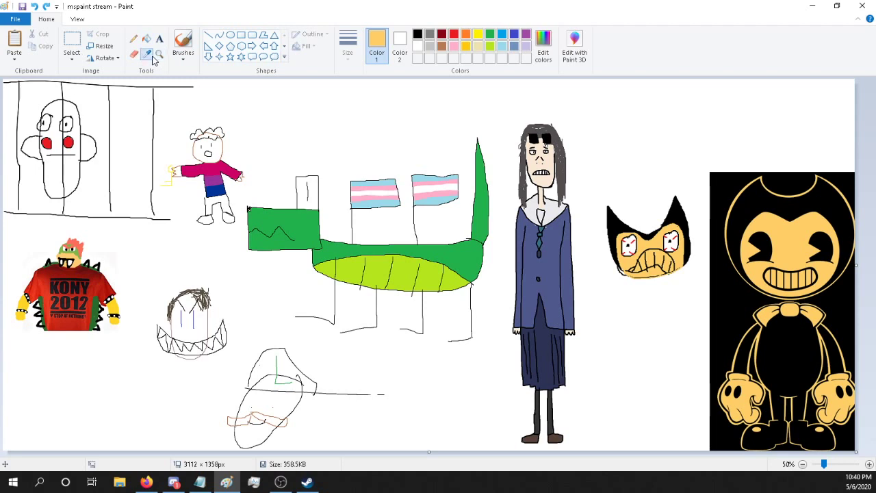
click(787, 197)
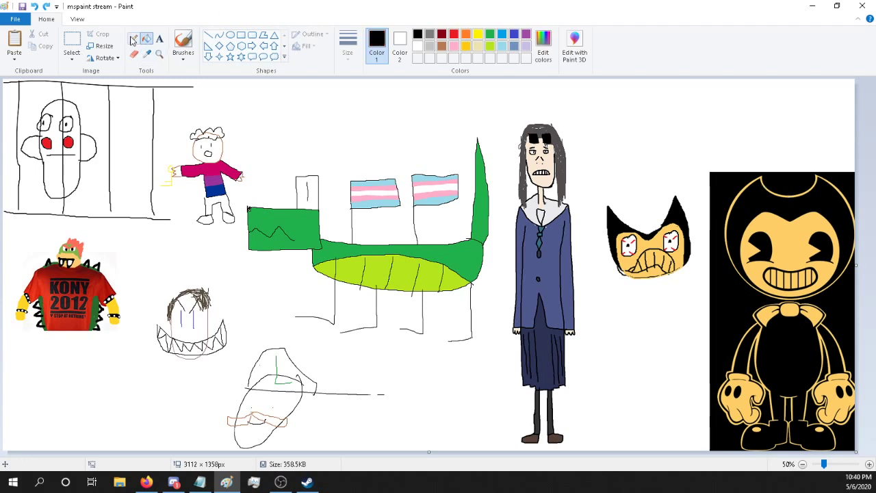
mouse_move(649, 276)
mouse_down()
mouse_move(666, 280)
mouse_move(651, 279)
mouse_up()
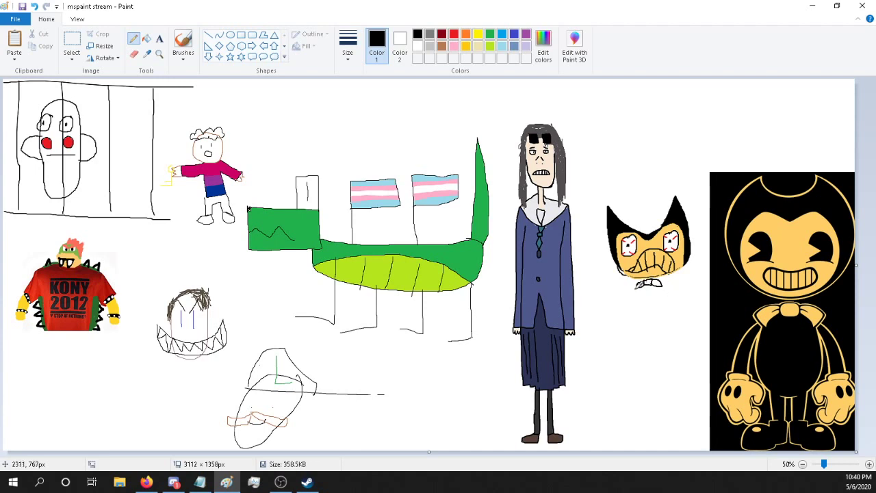
Step: Outline a short rounded body below the bow tie in place of the elongated first attempt, and add an arm on each side
mouse_move(638, 285)
mouse_down()
mouse_move(625, 353)
mouse_move(655, 343)
mouse_move(668, 287)
mouse_up()
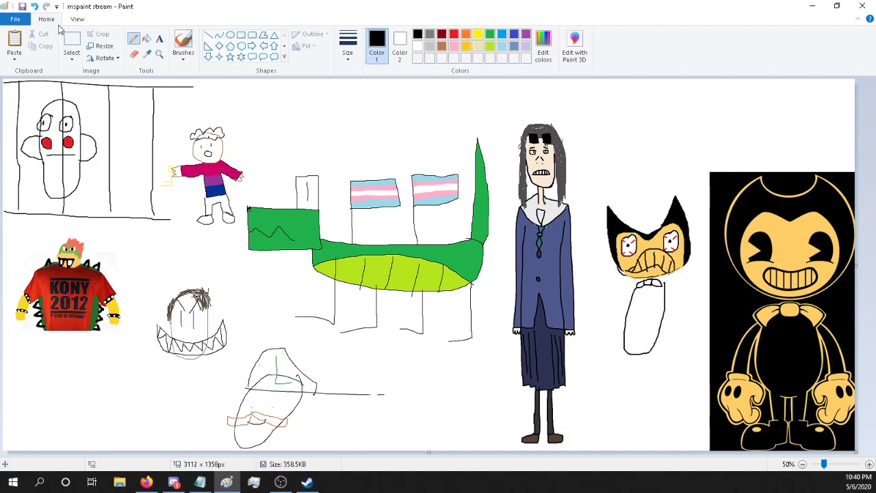
click(34, 6)
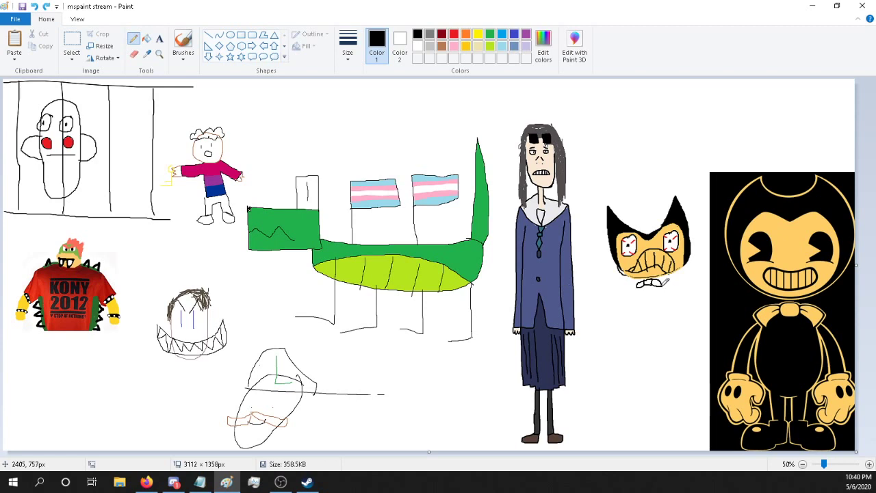
mouse_move(661, 284)
mouse_down()
mouse_move(667, 308)
mouse_move(642, 319)
mouse_move(638, 284)
mouse_up()
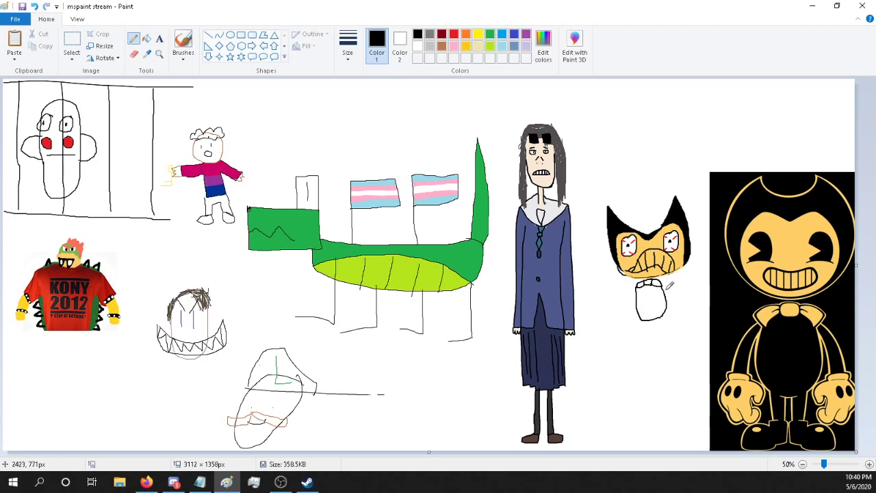
mouse_move(664, 286)
mouse_down()
mouse_move(684, 311)
mouse_move(674, 295)
mouse_up()
drag(630, 291, 620, 309)
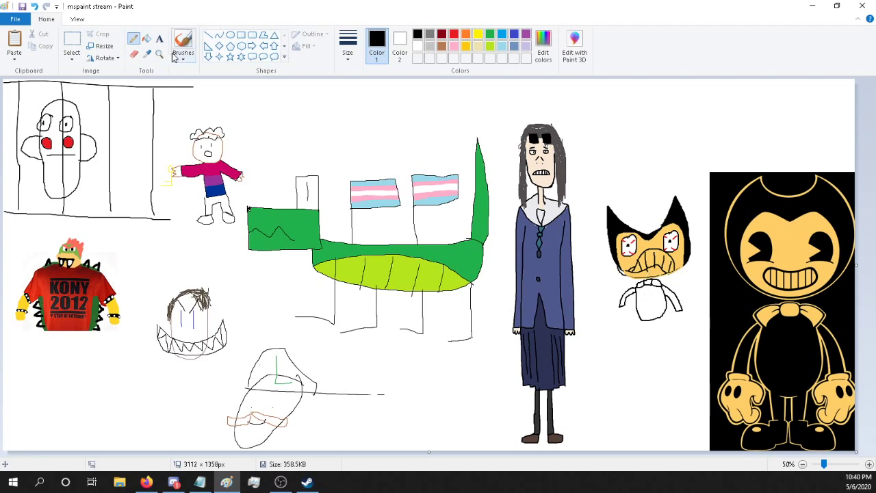
Step: Fill the cat's body and both arms with black
click(146, 38)
click(624, 301)
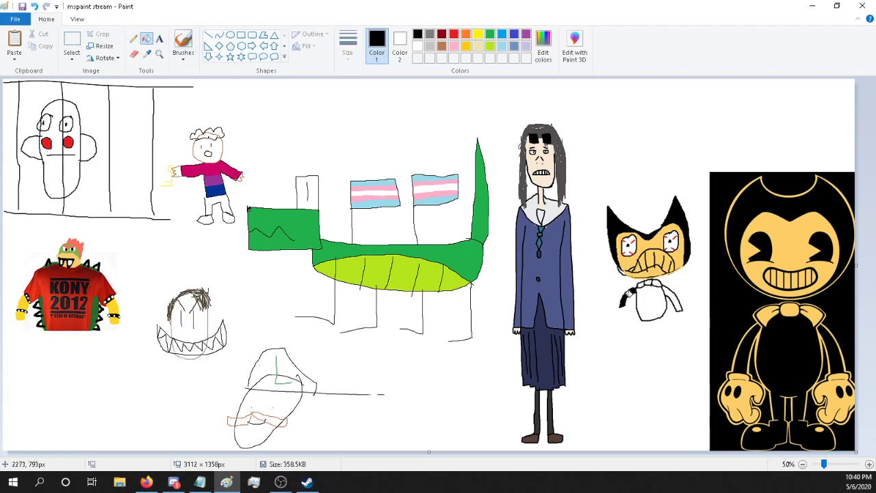
click(650, 305)
click(670, 290)
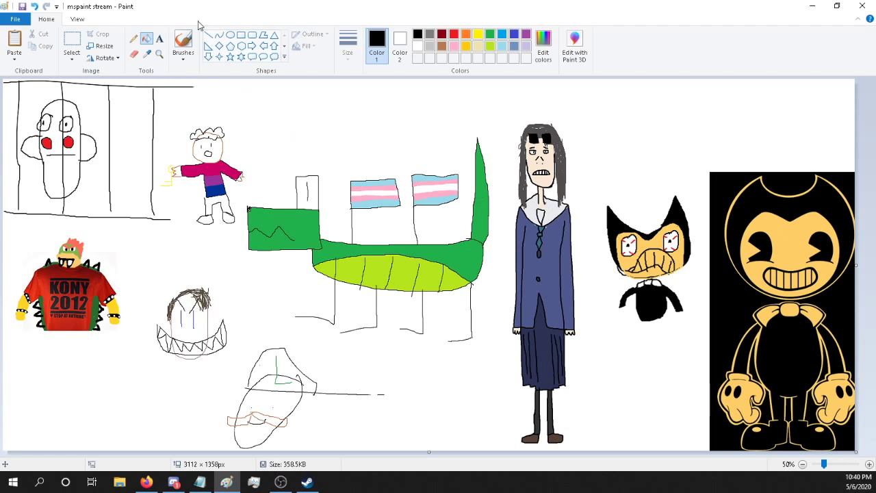
Step: Draw two short legs with rounded shoes in black Pencil lines beneath the cat's body
click(133, 39)
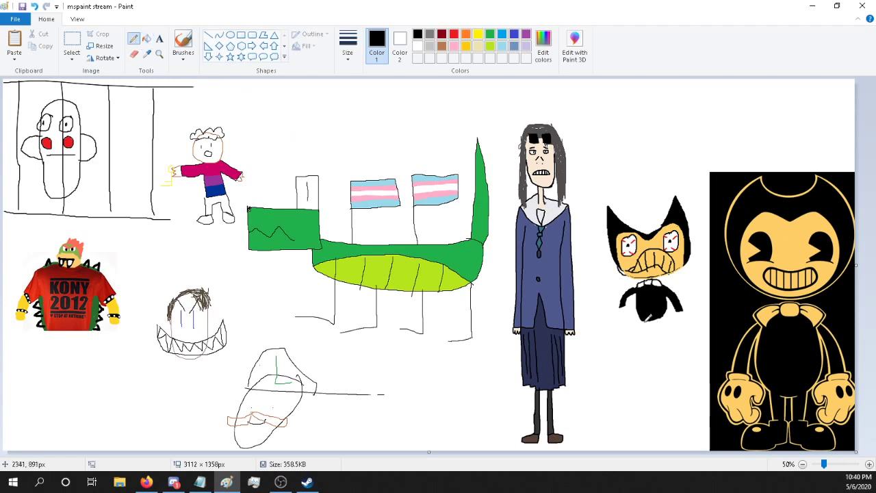
mouse_move(646, 324)
mouse_down()
mouse_move(648, 335)
mouse_move(655, 319)
mouse_move(661, 335)
mouse_move(665, 319)
mouse_move(666, 336)
mouse_move(678, 337)
mouse_move(667, 345)
mouse_move(647, 334)
mouse_move(638, 340)
mouse_move(662, 343)
mouse_move(658, 332)
mouse_up()
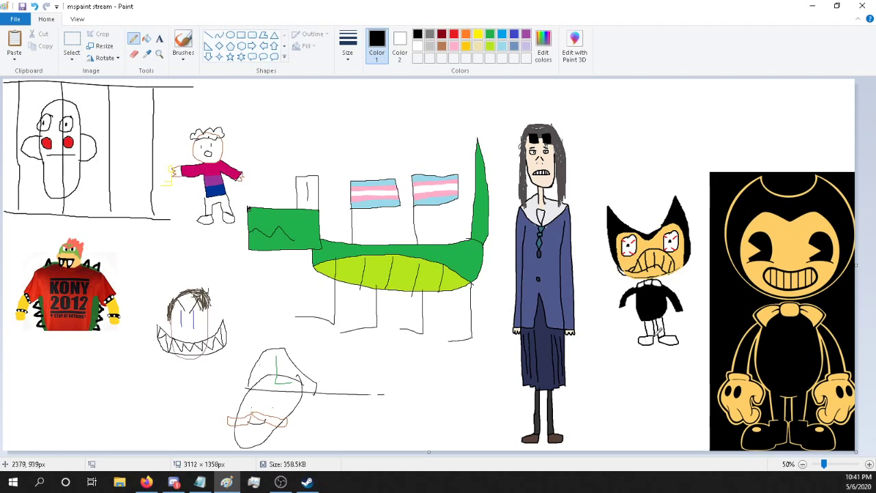
Step: Undo the legs and shoes, the black body fill, and the black-filled arm nearest the schoolgirl
click(35, 7)
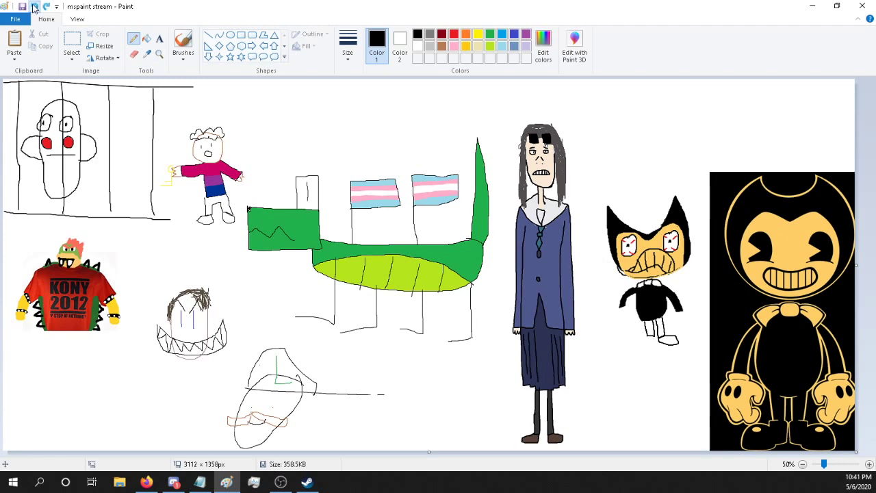
click(34, 7)
click(34, 7)
click(35, 7)
click(35, 7)
click(35, 7)
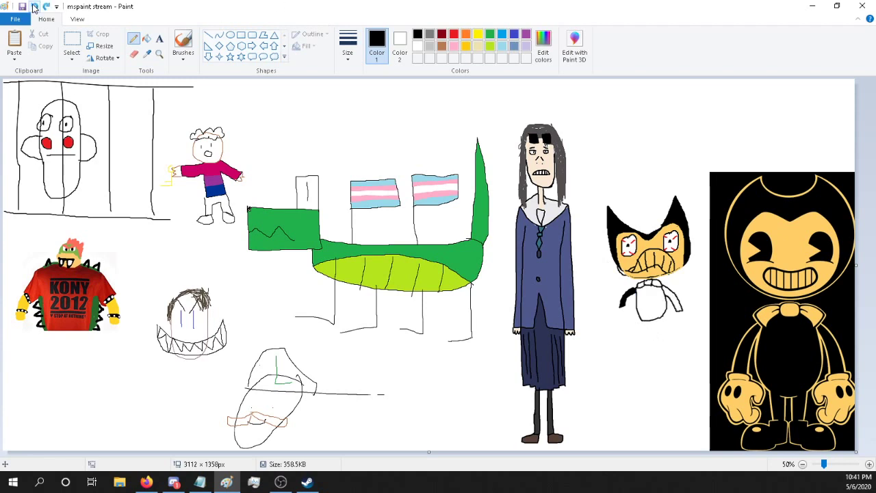
click(34, 6)
click(35, 7)
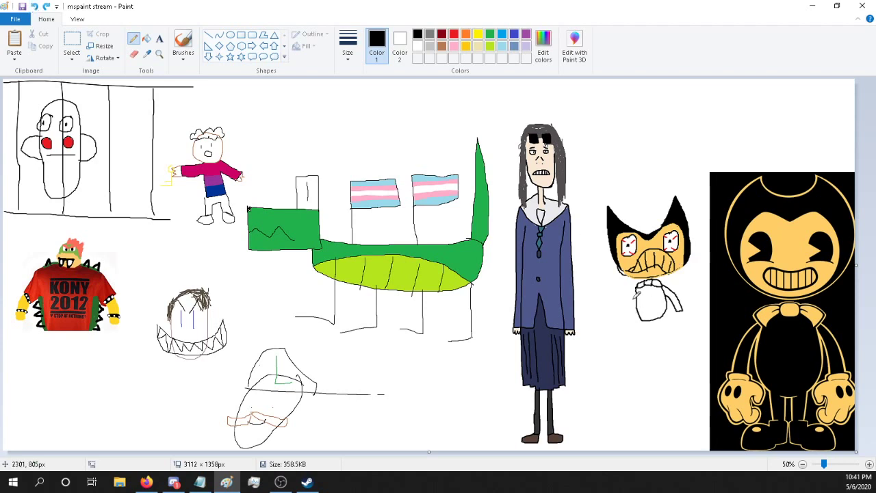
Step: Draw a bent arm ending in a hand with one raised finger, and add a small fingered hand to the cat's lowered arm
mouse_move(638, 300)
mouse_down()
mouse_move(615, 293)
mouse_move(617, 280)
mouse_move(601, 282)
mouse_move(604, 271)
mouse_up()
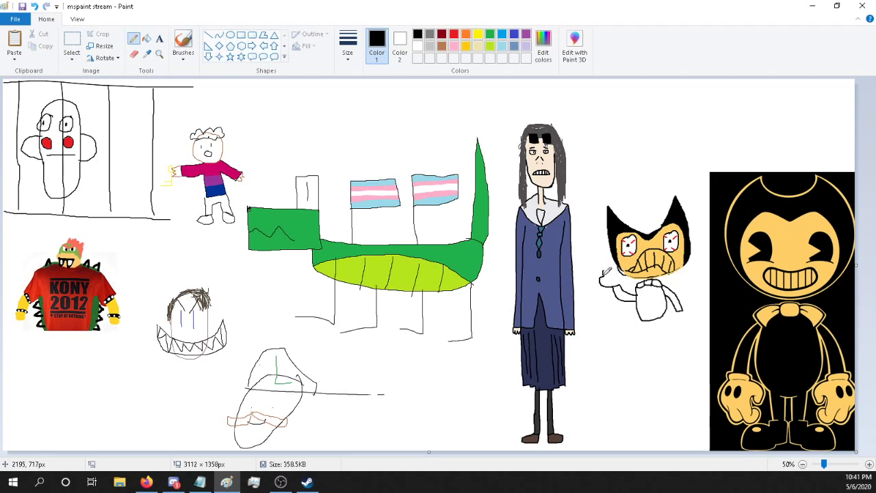
mouse_move(606, 271)
mouse_down()
mouse_move(605, 260)
mouse_move(621, 282)
mouse_up()
mouse_move(678, 309)
mouse_down()
mouse_move(675, 321)
mouse_move(690, 322)
mouse_move(682, 313)
mouse_up()
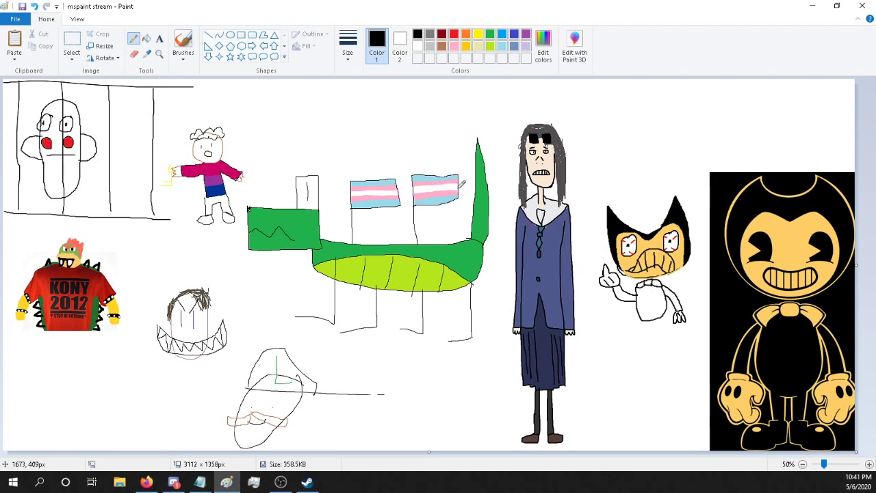
Step: Sample the yellow-orange from the reference picture's face, fill the cat's raised hand with it, and undo the stray fill
click(146, 53)
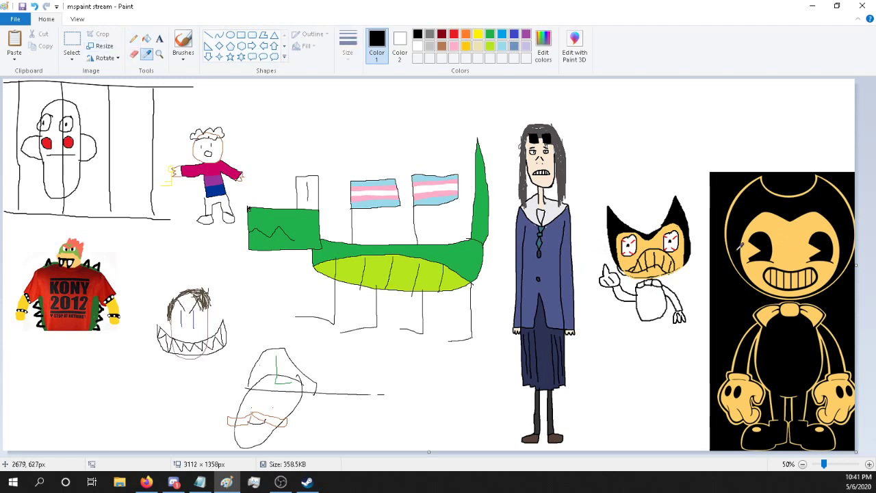
click(782, 239)
click(146, 38)
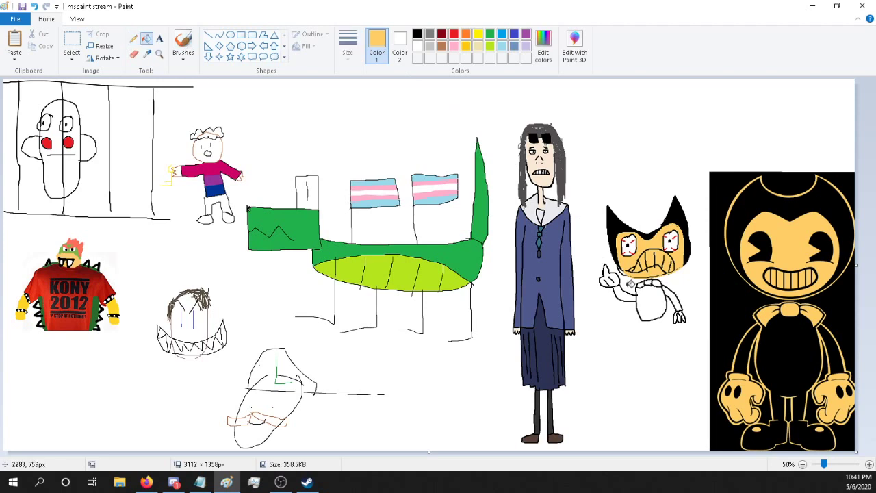
click(690, 306)
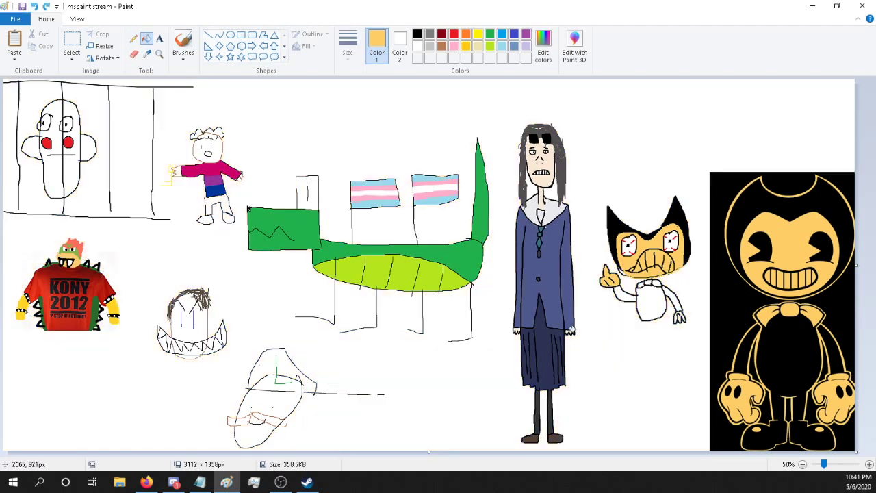
click(34, 6)
Step: Close the gap in the outline of the cat's lowered hand with black Pencil lines
click(870, 464)
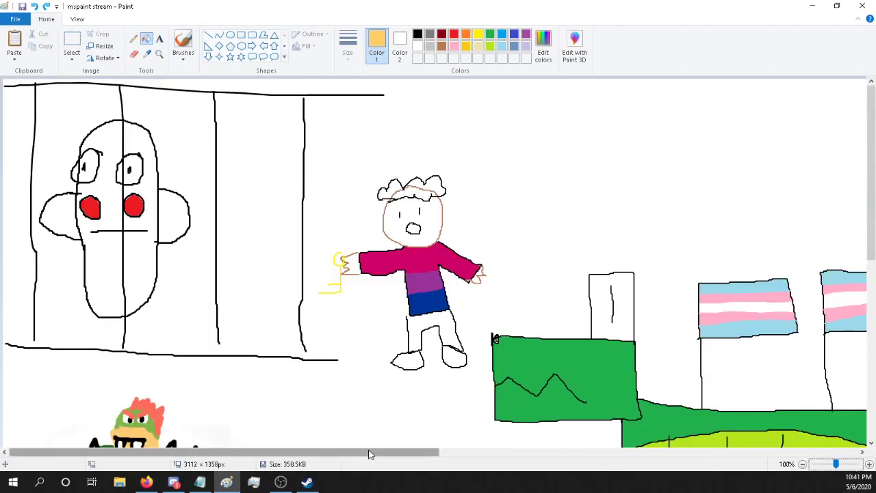
scroll(683, 447, right, 10)
scroll(683, 447, down, 3)
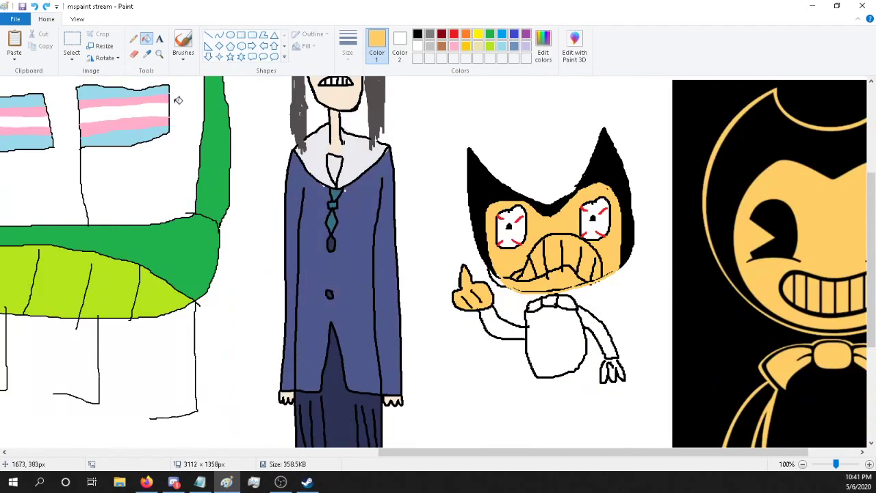
click(133, 39)
click(400, 43)
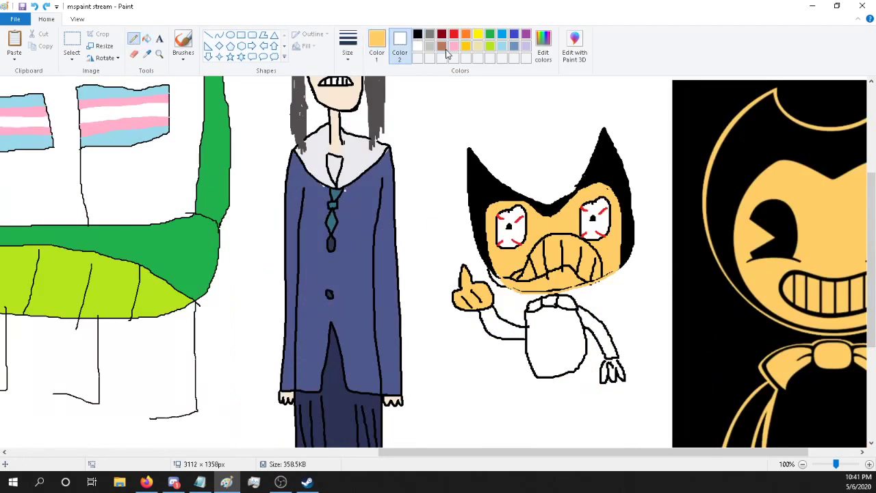
click(377, 42)
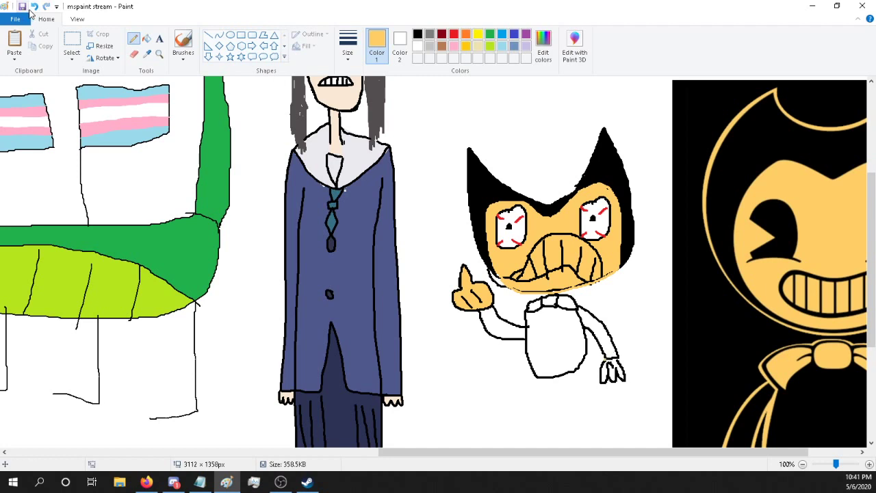
click(417, 34)
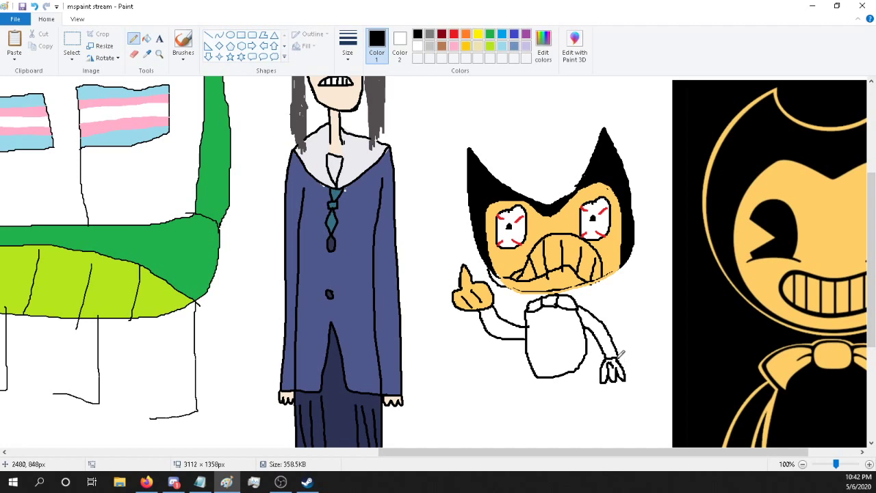
Step: Sample the yellow-orange from the cat's face and fill the three bow tie sections and the lowered hand with it
click(146, 53)
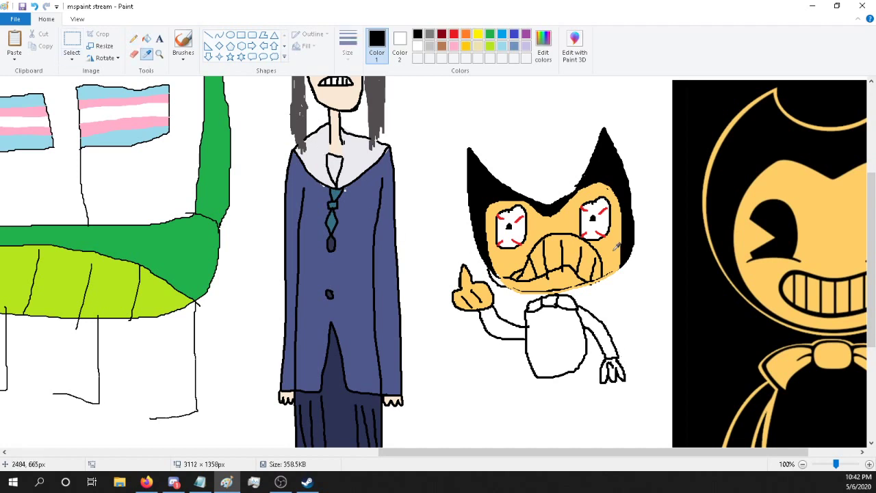
click(559, 219)
click(147, 39)
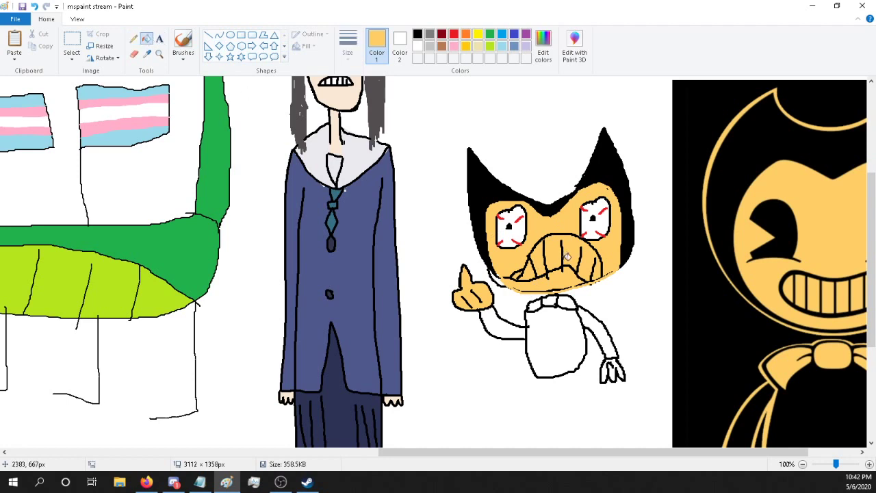
click(552, 299)
click(538, 302)
click(567, 302)
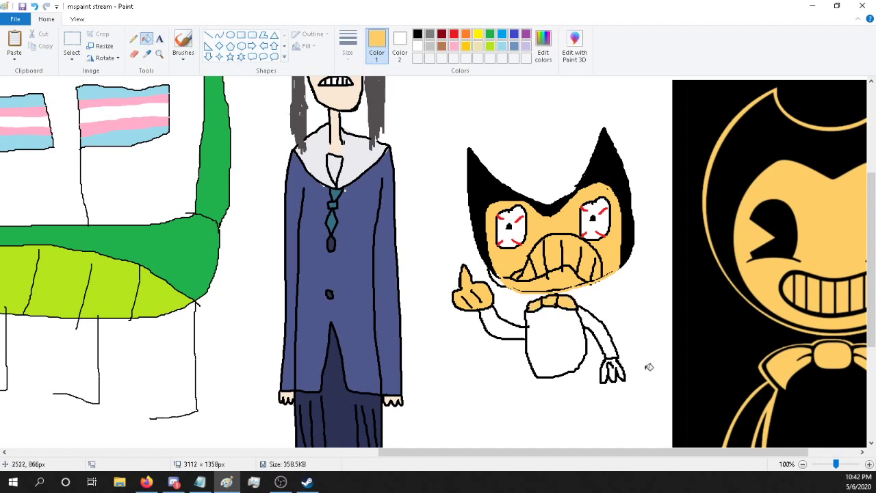
click(619, 363)
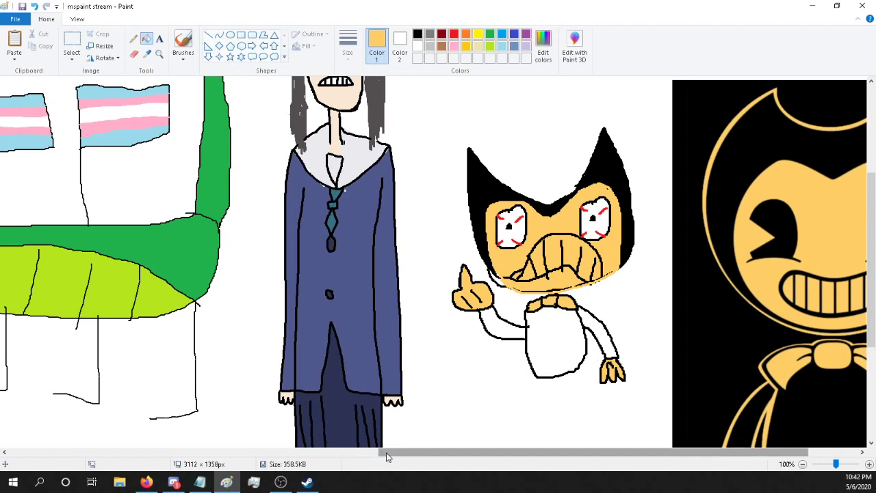
Step: Draw two short legs with rounded, outward-pointing shoes in black Pencil lines beneath the cat's body
drag(387, 453, 437, 454)
scroll(372, 299, down, 5)
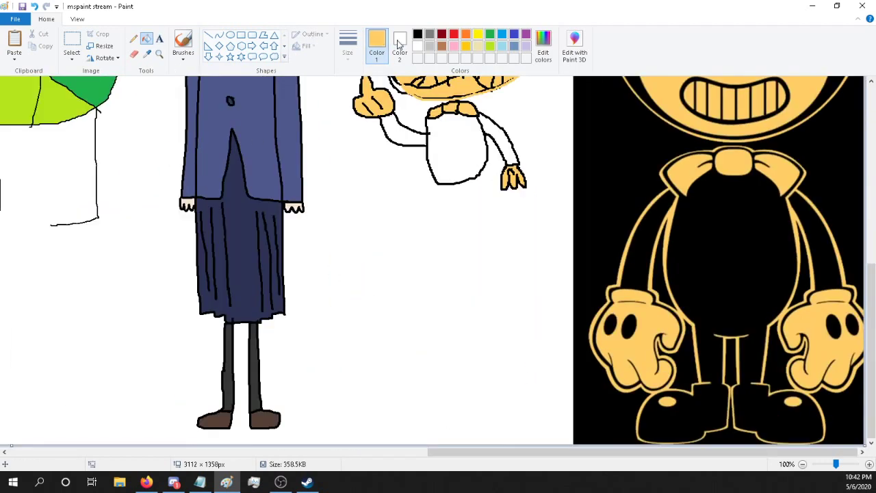
click(417, 34)
click(134, 39)
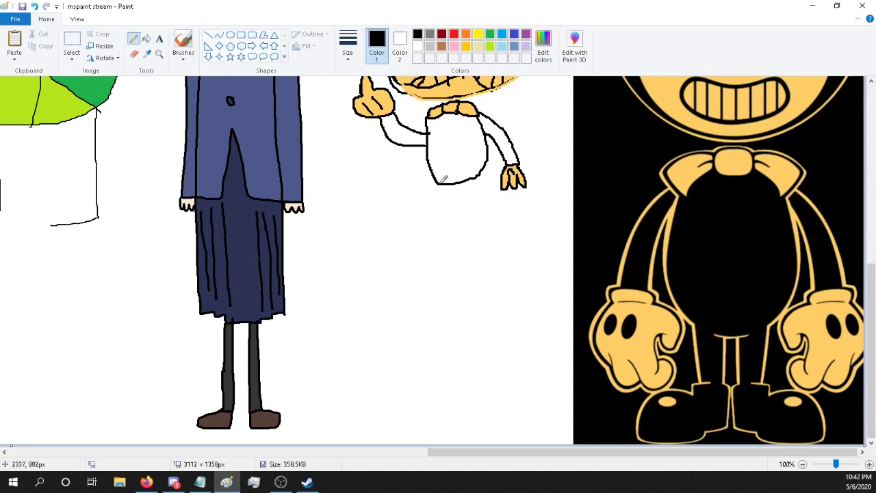
mouse_move(445, 179)
mouse_down()
mouse_move(441, 204)
mouse_move(421, 207)
mouse_move(424, 215)
mouse_move(458, 216)
mouse_move(453, 185)
mouse_move(467, 180)
mouse_move(484, 202)
mouse_up()
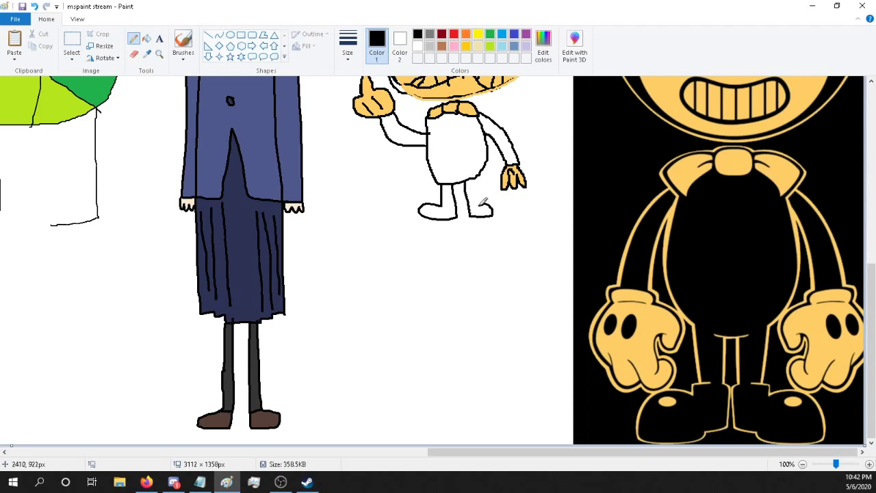
Step: Fill the cat's legs, shoes, body and both arms with black
click(146, 38)
click(446, 189)
click(479, 197)
click(442, 132)
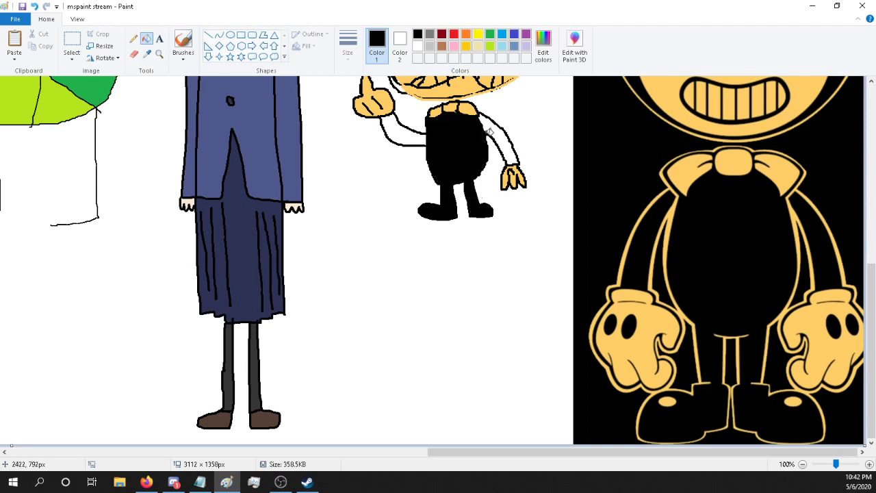
click(487, 130)
click(401, 132)
scroll(430, 192, up, 3)
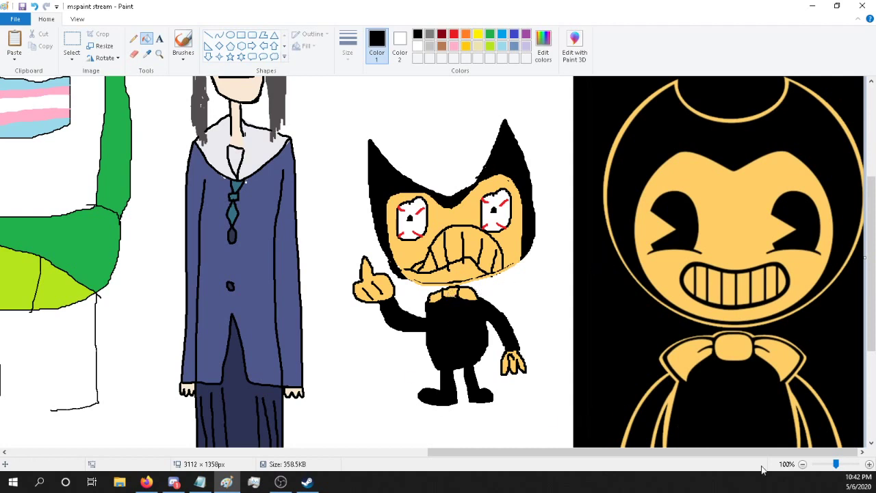
Step: Select the whole black-and-yellow devil reference picture and remove it from the canvas
click(823, 466)
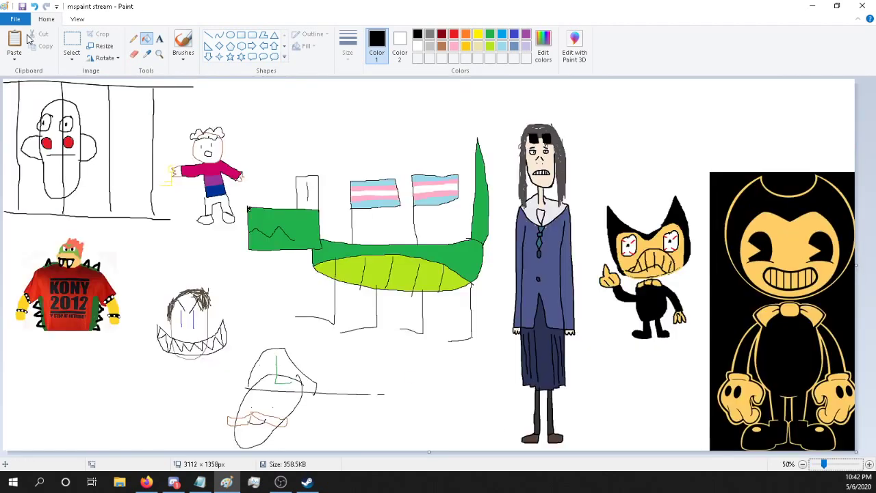
click(72, 42)
drag(706, 163, 855, 451)
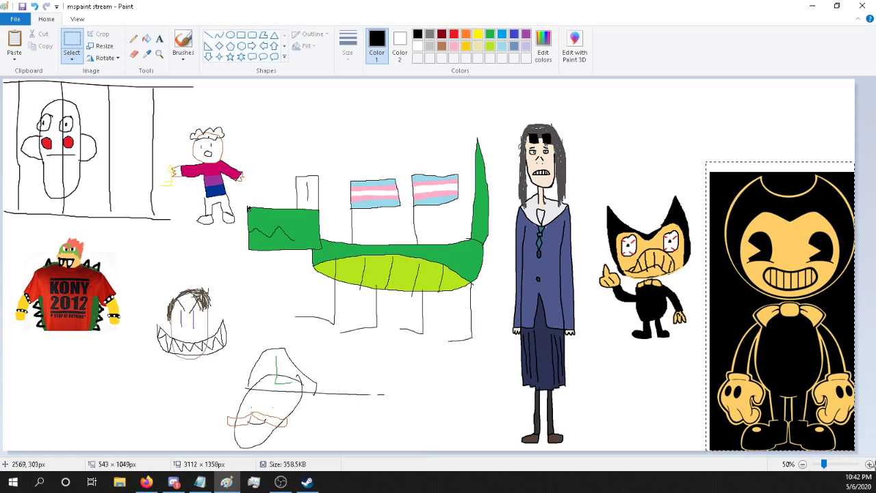
right_click(752, 317)
click(771, 323)
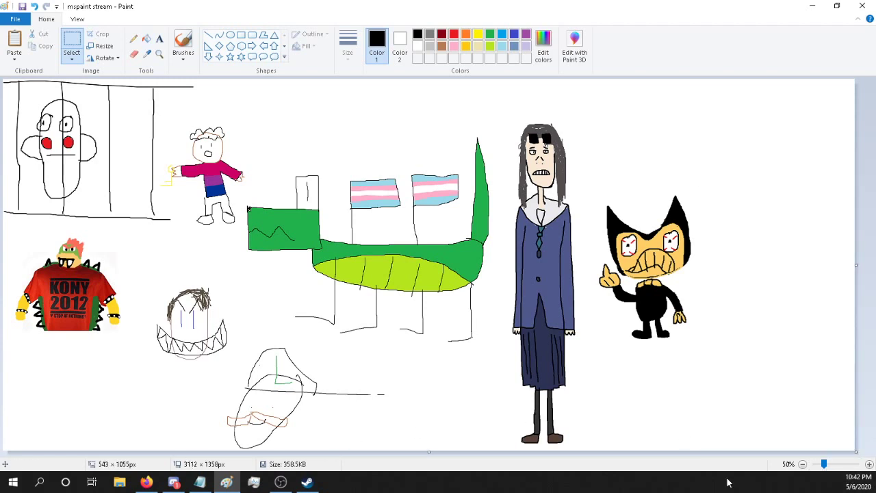
Step: Extend the canvas width to 5304 px, adding blank drawing space beyond the cat figure
click(802, 464)
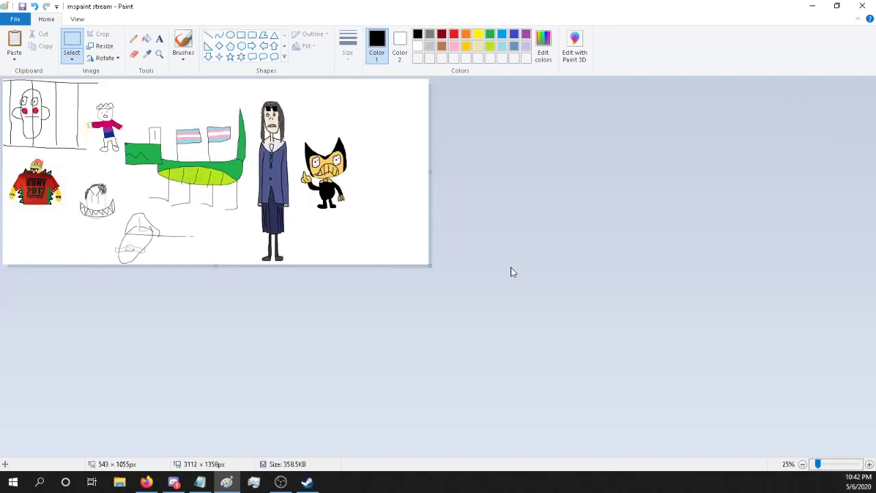
drag(429, 173, 536, 176)
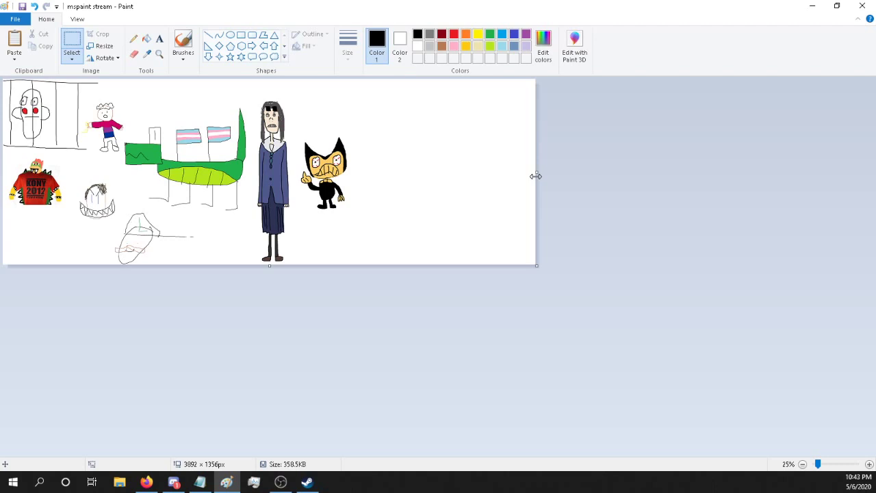
drag(541, 172, 730, 205)
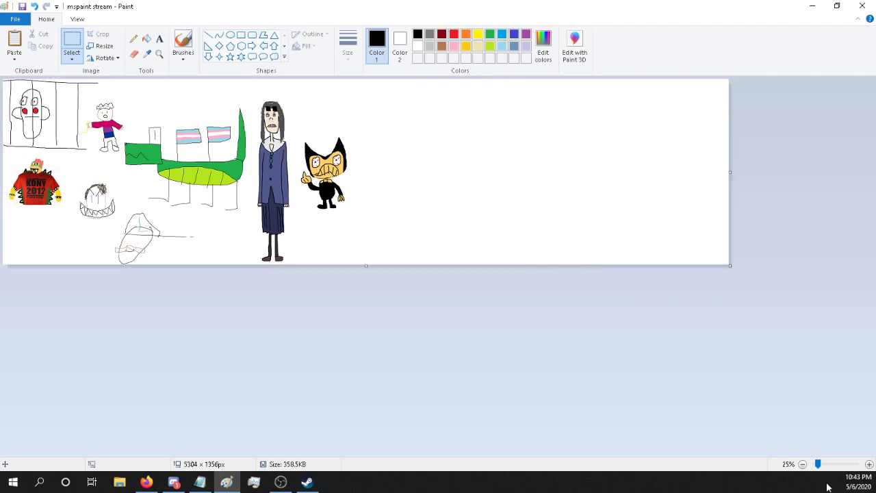
click(820, 466)
click(821, 466)
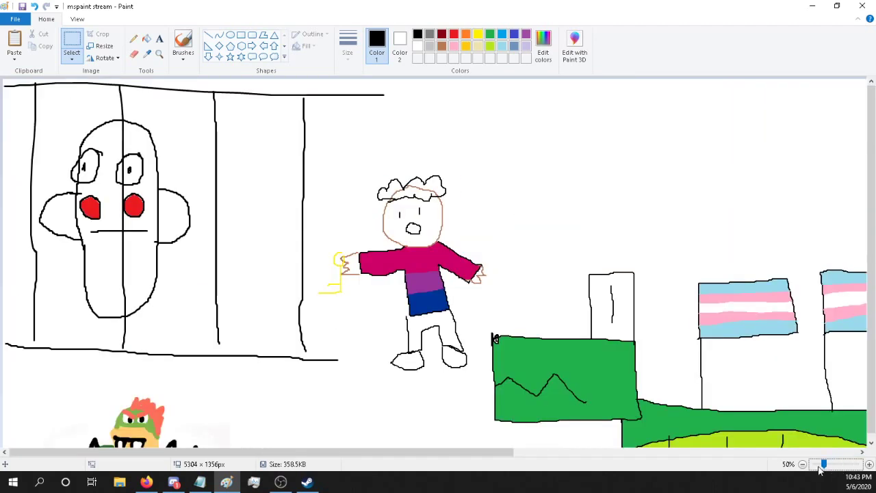
drag(352, 452, 773, 441)
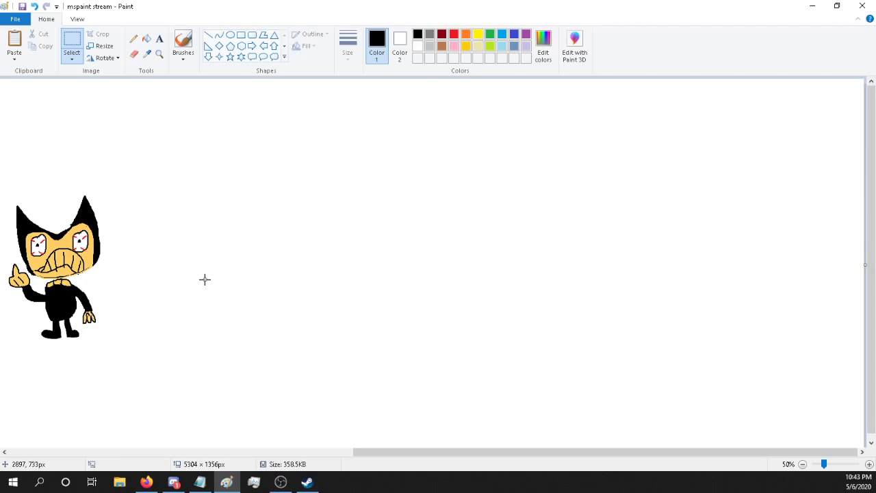
key(alt+Tab)
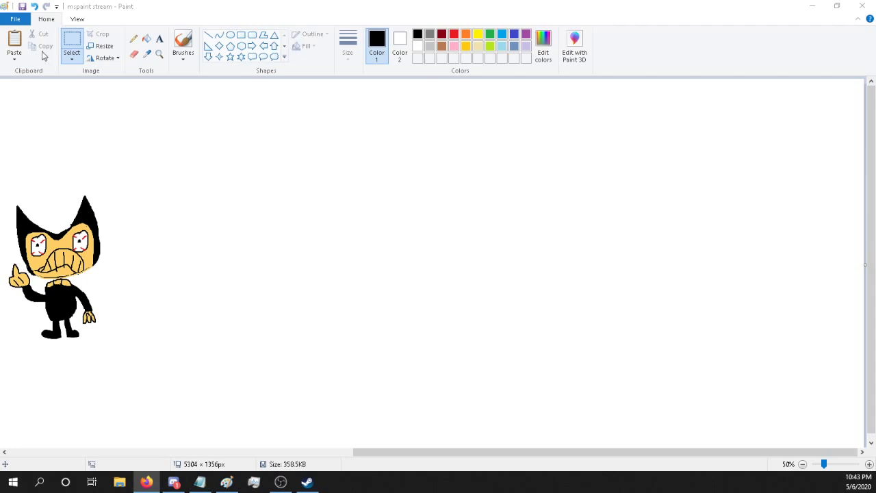
click(17, 62)
click(17, 62)
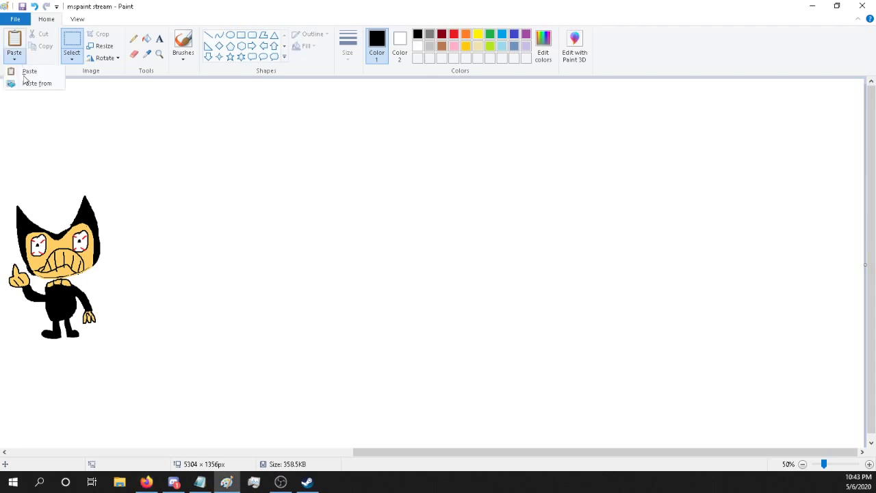
click(27, 82)
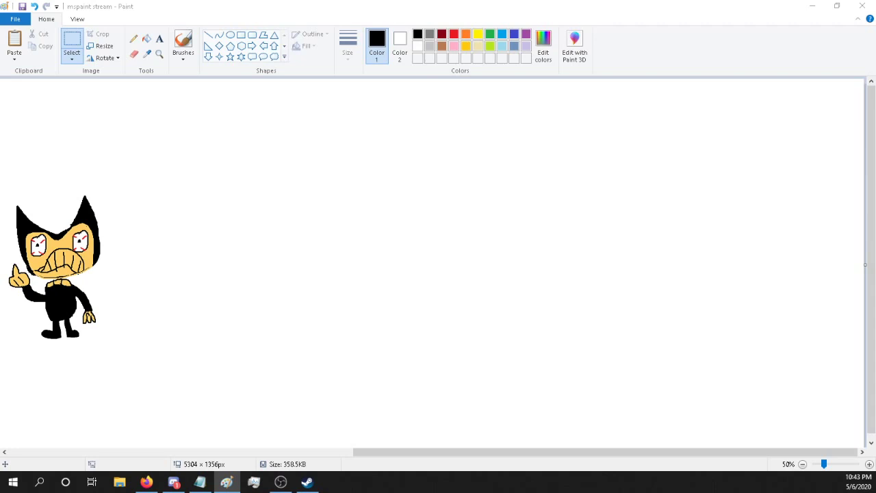
key(shift+F10)
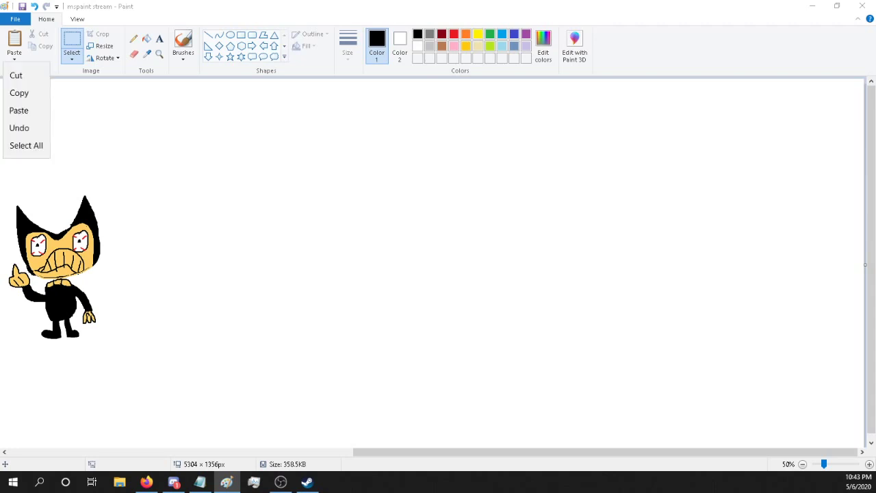
key(Escape)
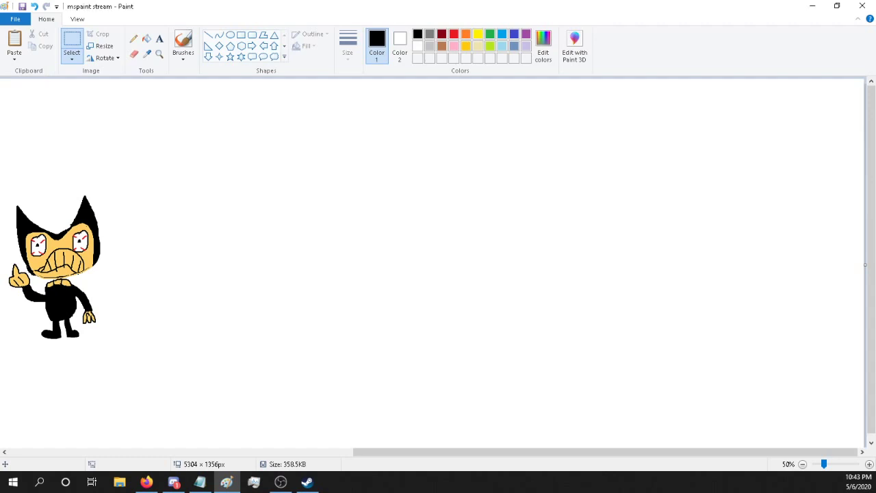
Step: Paste the double dog photo and place it in the canvas's lower-right corner as a drawing reference
key(ctrl+v)
drag(288, 243, 650, 273)
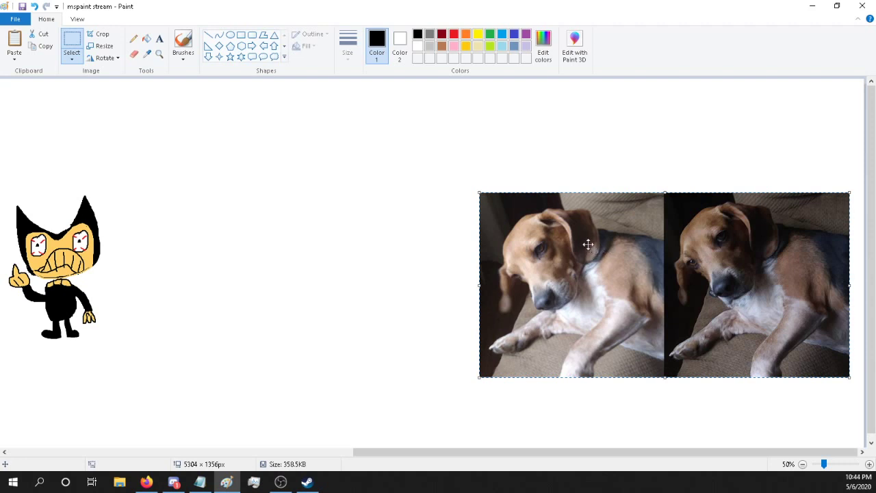
drag(577, 249, 599, 310)
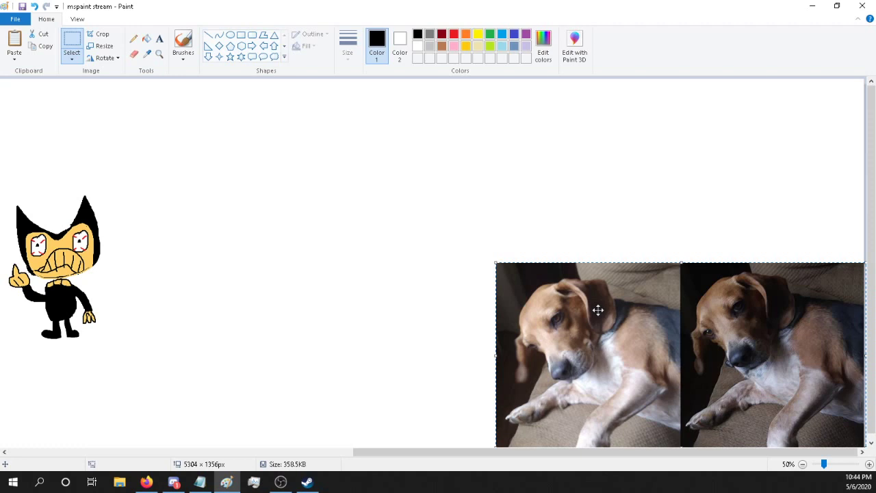
Step: Sample a greyish brown from the dog photo and outline the dog's head with a long, left-facing snout using the Pencil
click(147, 54)
click(646, 338)
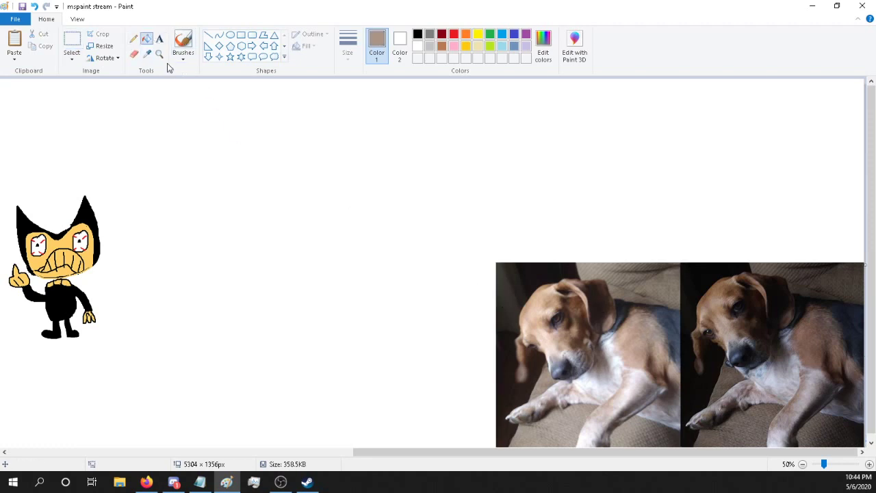
click(135, 40)
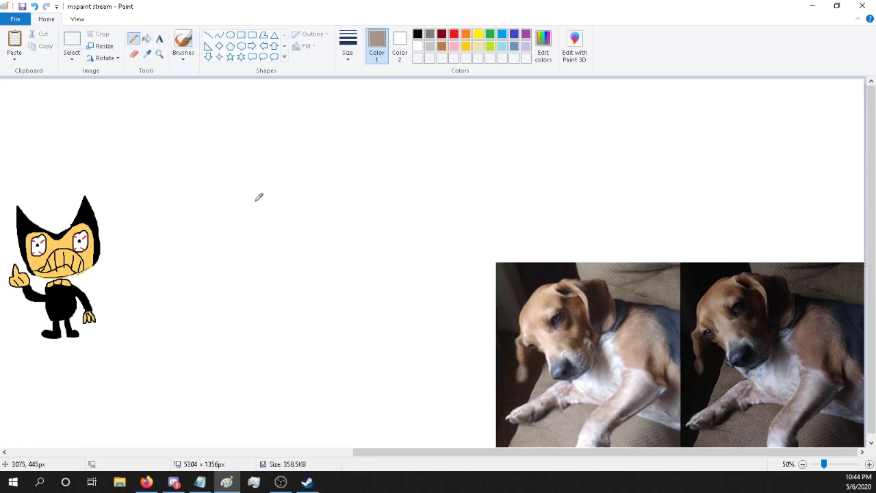
mouse_move(254, 200)
mouse_down()
mouse_move(229, 234)
mouse_move(262, 226)
mouse_up()
click(35, 6)
mouse_move(236, 179)
mouse_down()
mouse_move(248, 152)
mouse_move(276, 150)
mouse_move(300, 176)
mouse_up()
mouse_move(237, 180)
mouse_down()
mouse_move(213, 215)
mouse_move(277, 200)
mouse_move(299, 176)
mouse_up()
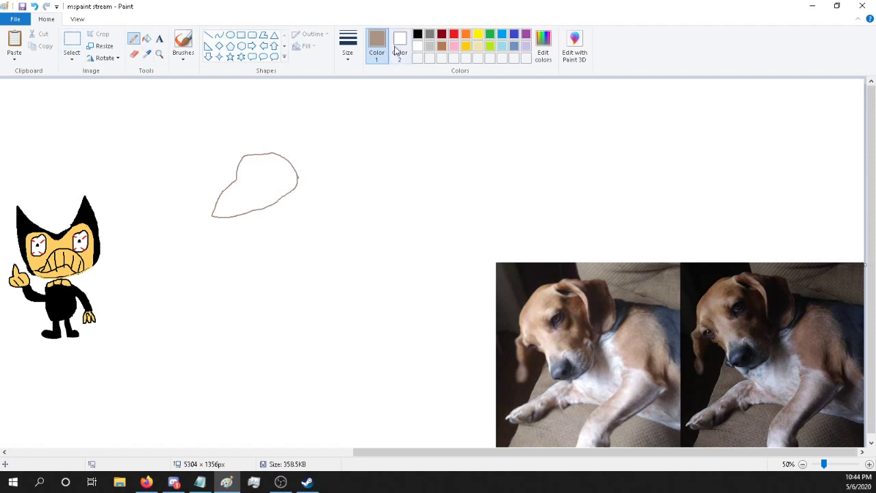
Step: Draw a solid black nose at the snout's tip and a small black eye on the dog's head
click(417, 34)
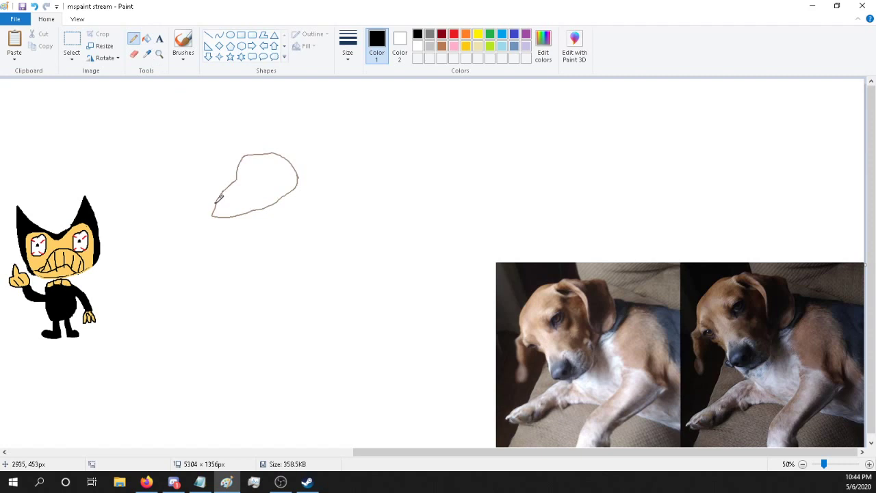
drag(216, 215, 220, 196)
drag(249, 167, 250, 171)
Step: Sample the brown of the head outline and draw a narrow, drooping ear at the back of the dog's head
click(134, 58)
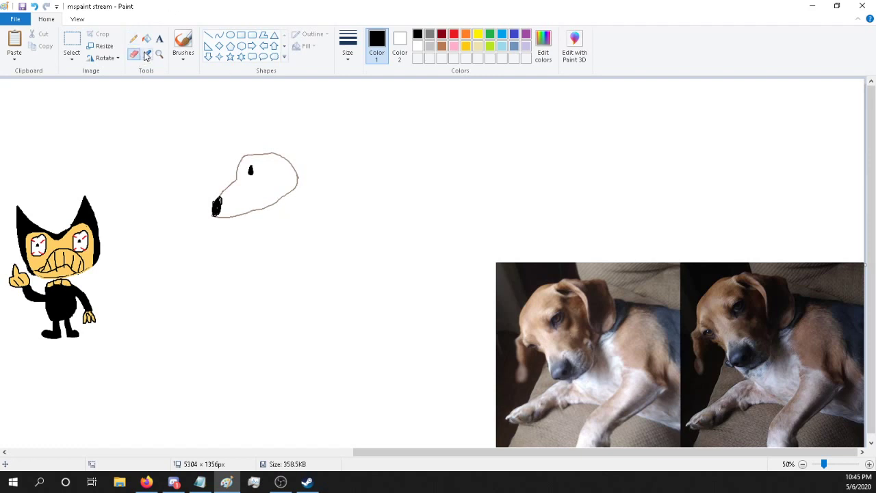
click(147, 54)
click(265, 153)
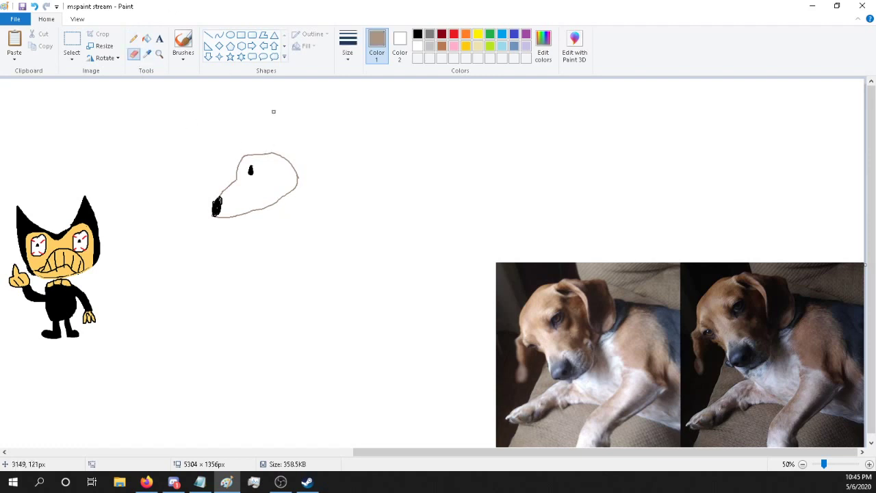
click(133, 38)
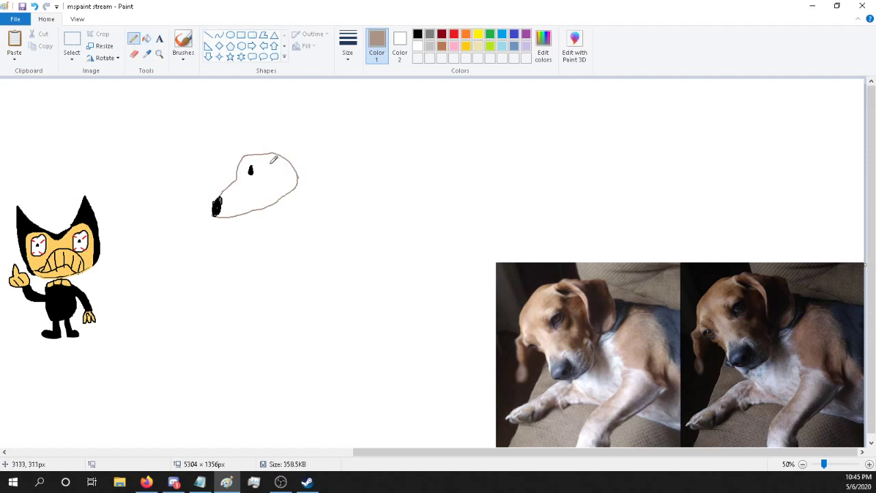
mouse_move(272, 160)
mouse_down()
mouse_move(299, 203)
mouse_move(311, 189)
mouse_move(293, 159)
mouse_up()
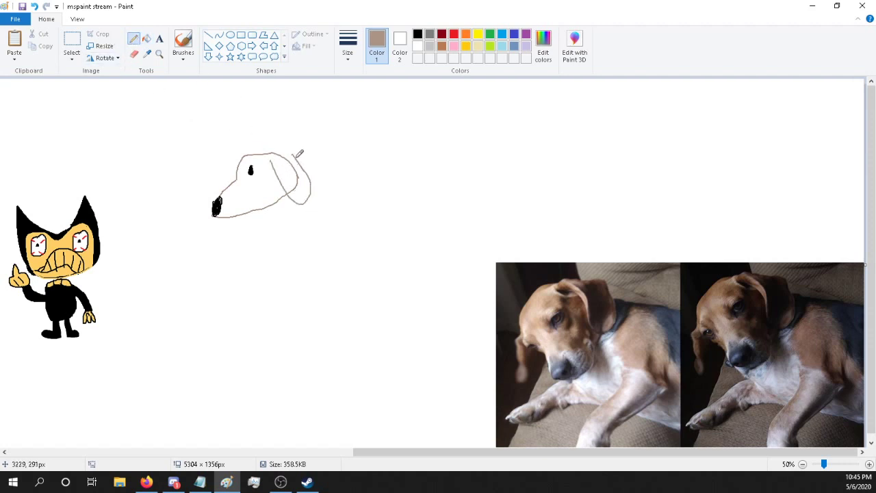
key(ctrl+z)
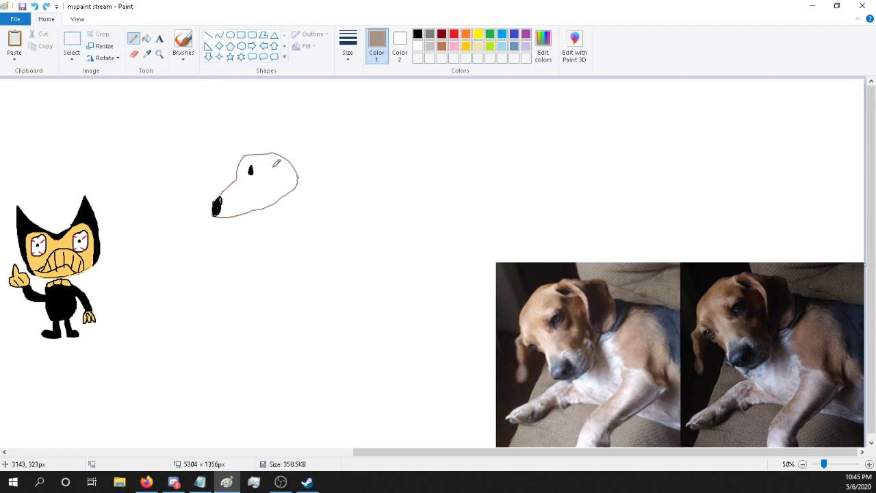
mouse_move(273, 166)
mouse_down()
mouse_move(291, 196)
mouse_move(305, 185)
mouse_move(293, 161)
mouse_up()
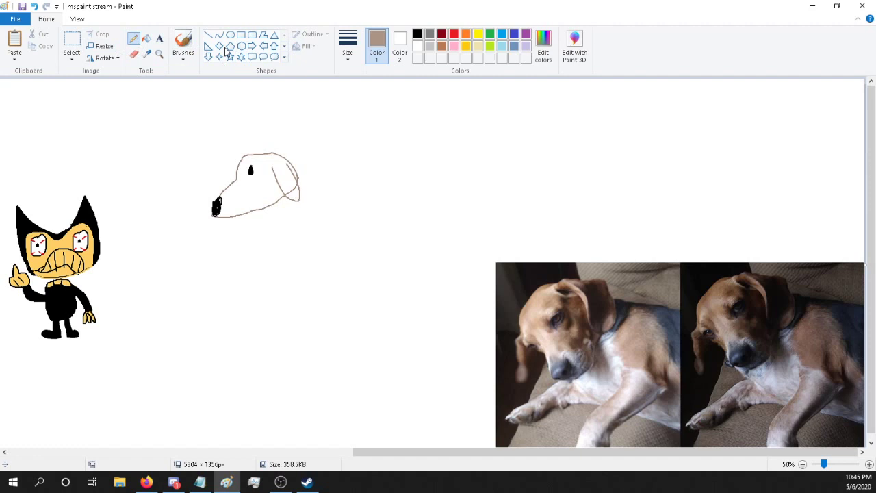
Step: Trace over the dog's brown ear outline in black with the Pencil
click(417, 33)
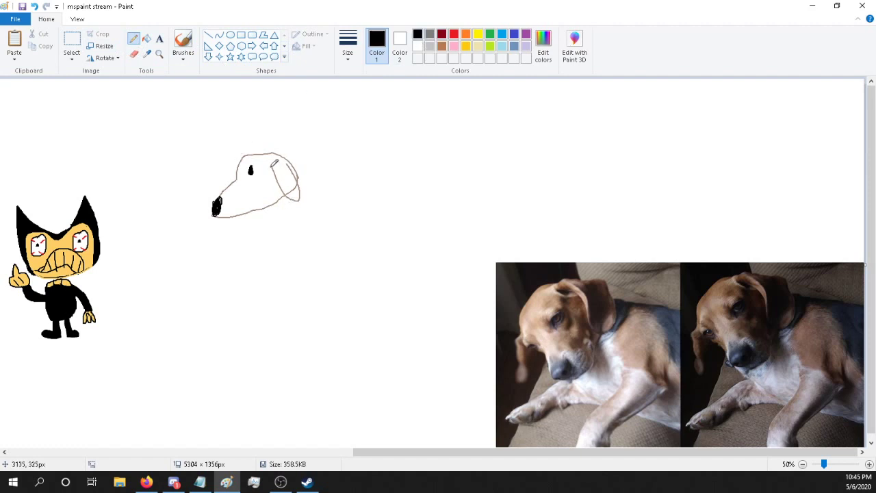
click(843, 465)
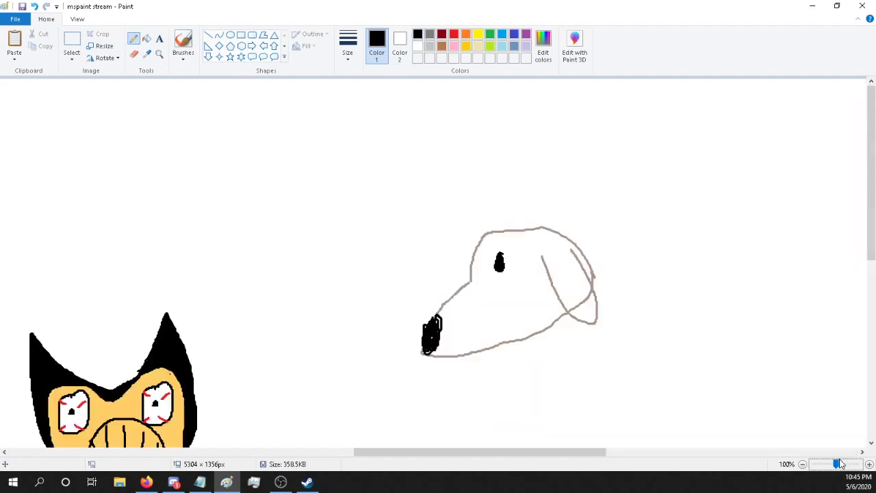
click(841, 464)
scroll(565, 372, down, 5)
scroll(557, 373, up, 3)
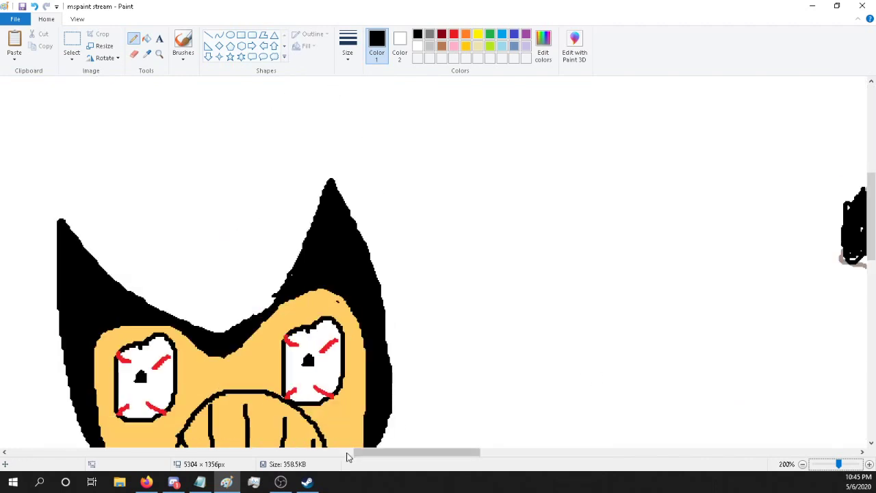
mouse_move(347, 456)
mouse_down()
mouse_move(493, 456)
mouse_move(463, 455)
mouse_up()
scroll(429, 324, up, 3)
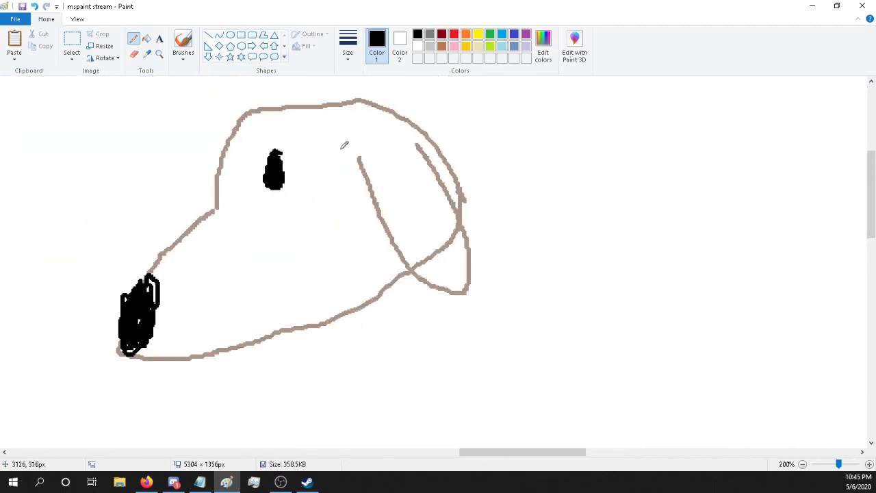
mouse_move(359, 158)
mouse_down()
mouse_move(409, 264)
mouse_move(457, 295)
mouse_move(473, 285)
mouse_move(466, 224)
mouse_move(431, 156)
mouse_move(415, 144)
mouse_up()
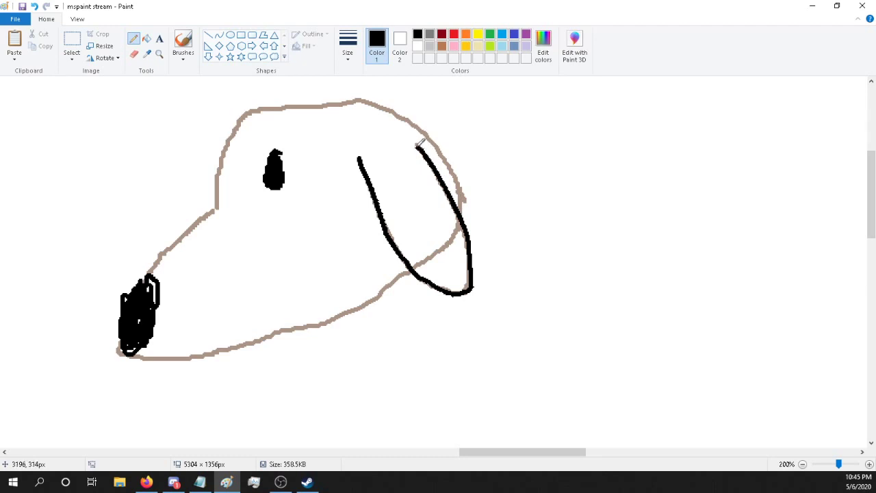
Step: Recolour the upper and lower outlines of the dog's head black, leaving the line crossing the ear brown
click(147, 39)
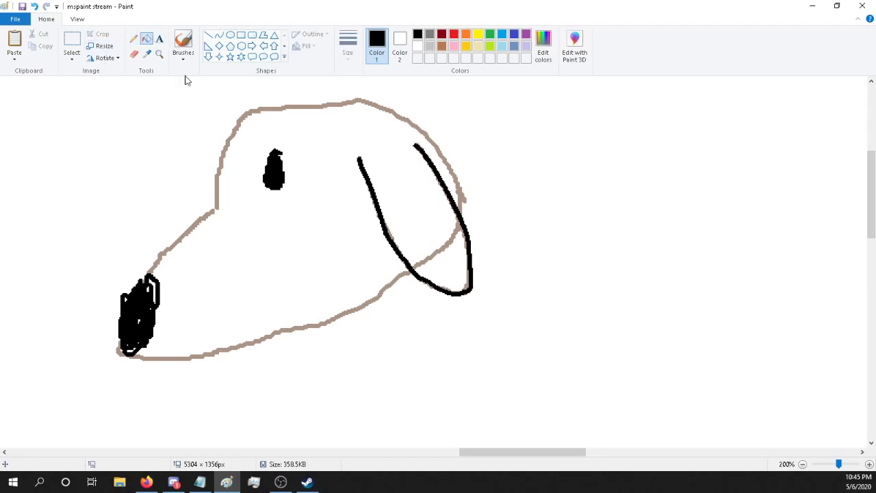
click(276, 107)
click(211, 214)
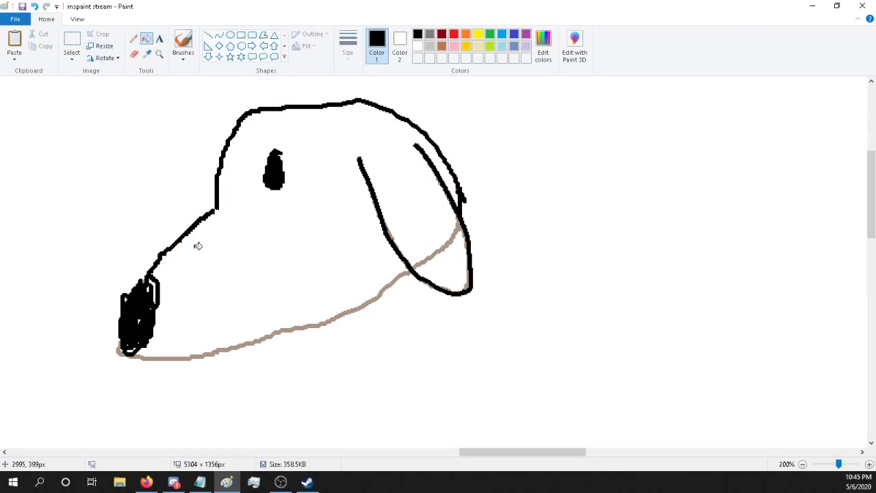
click(247, 342)
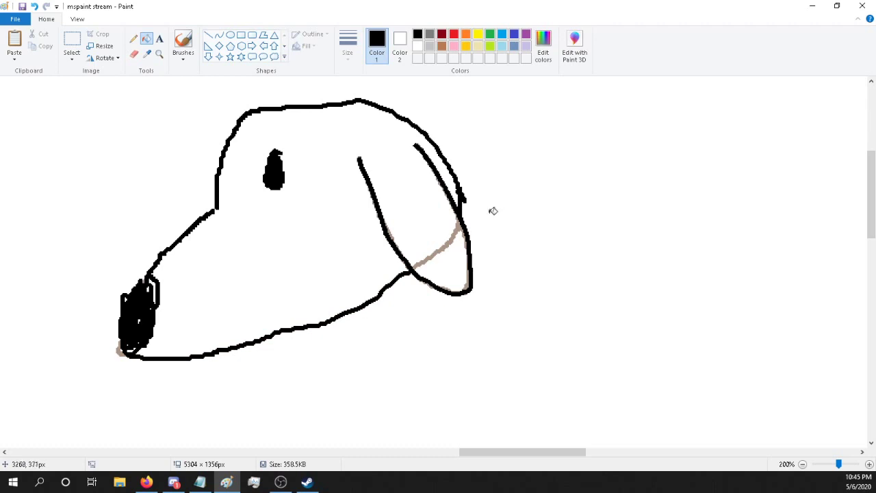
click(452, 232)
click(33, 7)
Step: Sample the remaining brown line and fill the dog's ear and head with that brown
click(145, 55)
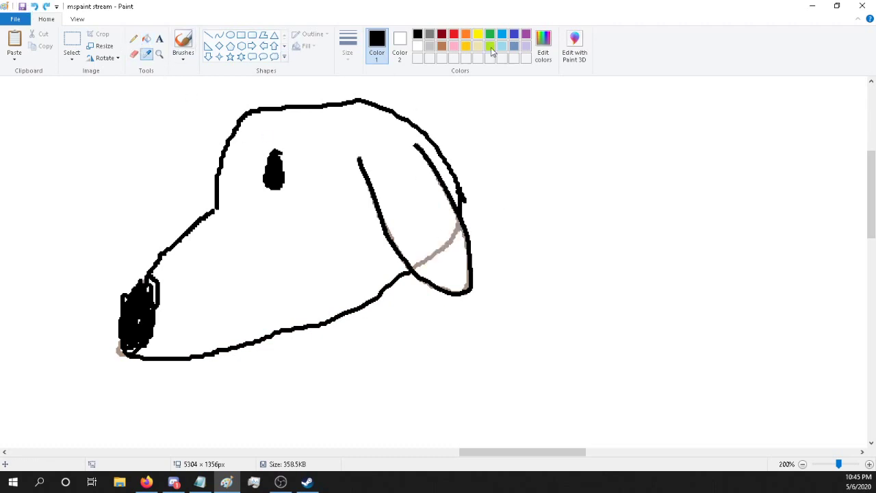
click(458, 232)
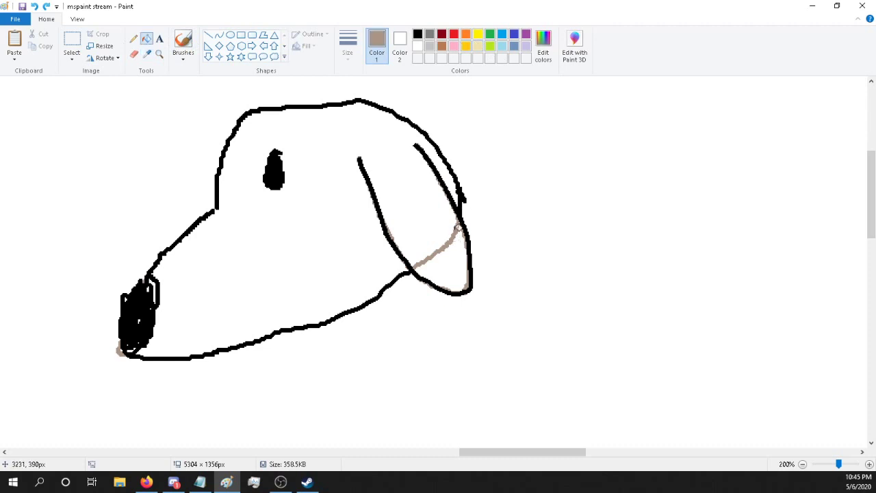
click(453, 253)
click(415, 224)
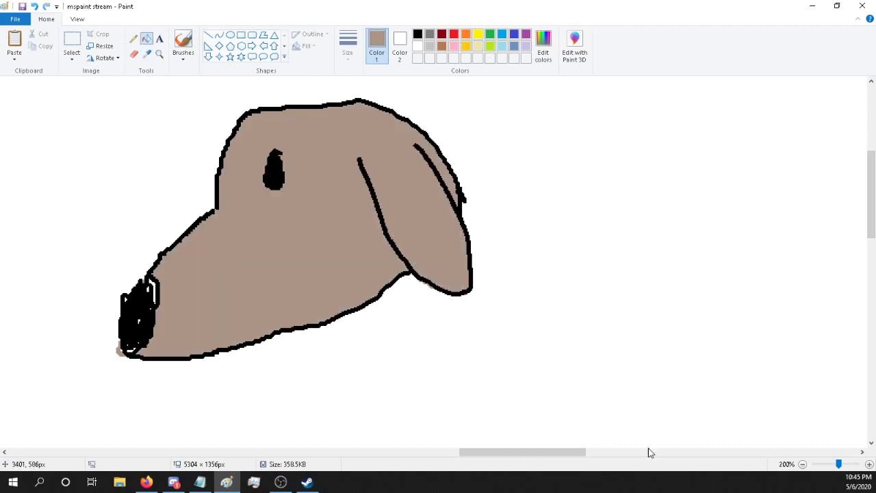
Step: Sample dark blue-grey from the photographed dog's back and draw the cartoon dog's back line behind its head with the Pencil
click(821, 465)
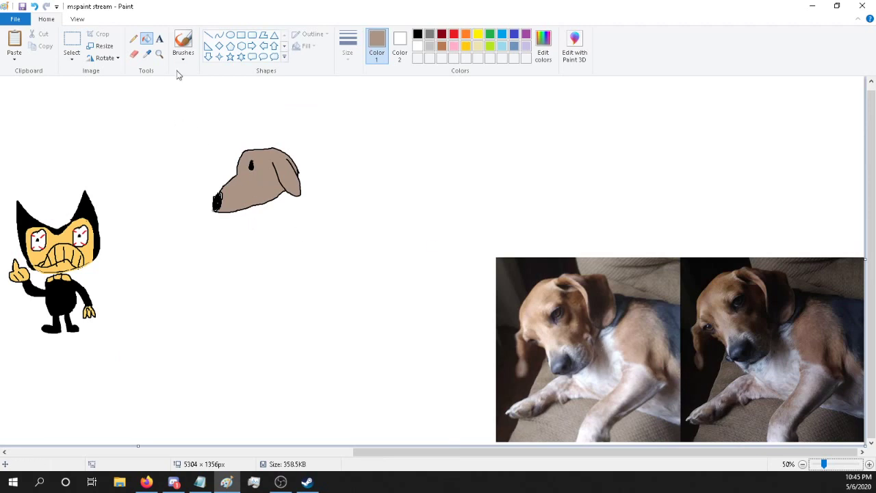
click(147, 53)
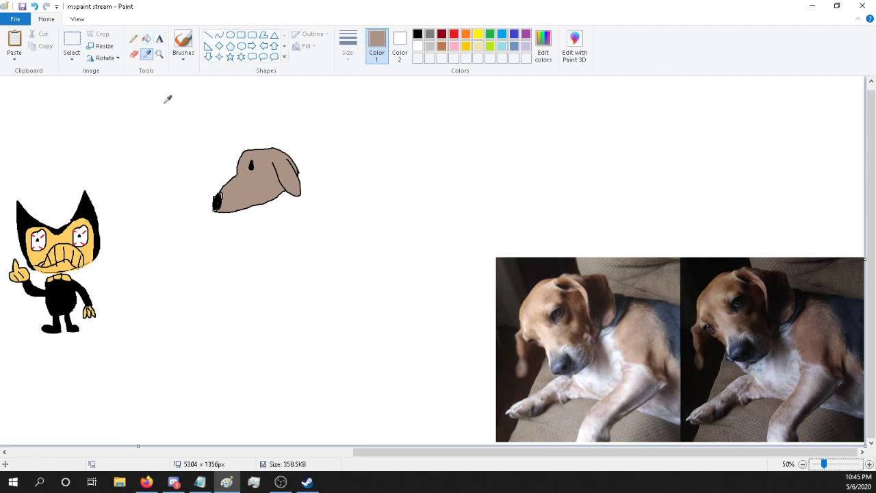
click(676, 314)
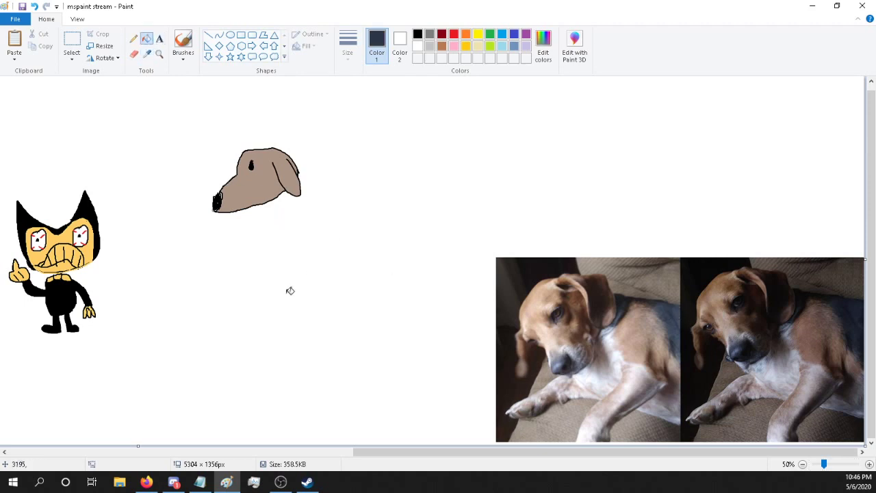
click(133, 39)
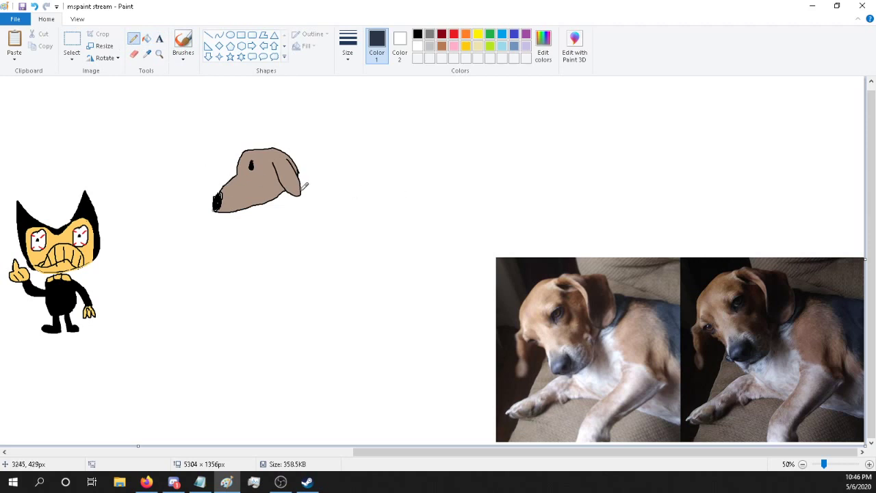
drag(302, 188, 373, 187)
drag(373, 187, 405, 193)
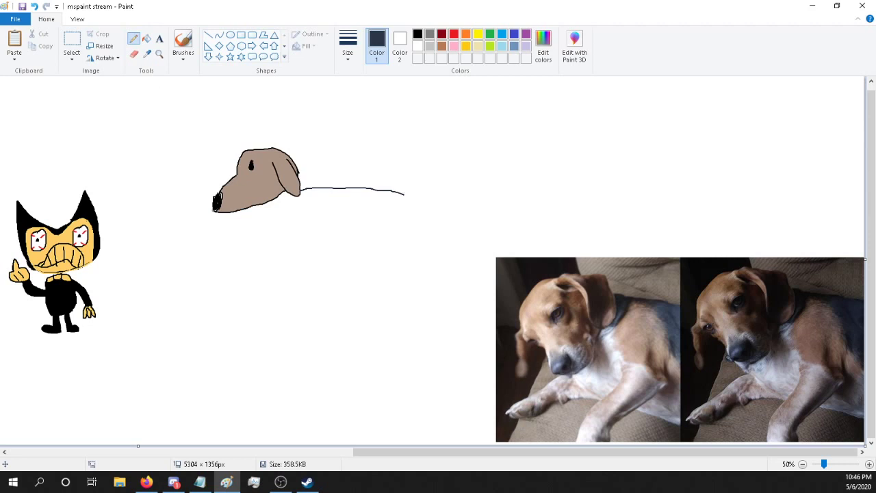
key(alt+Tab)
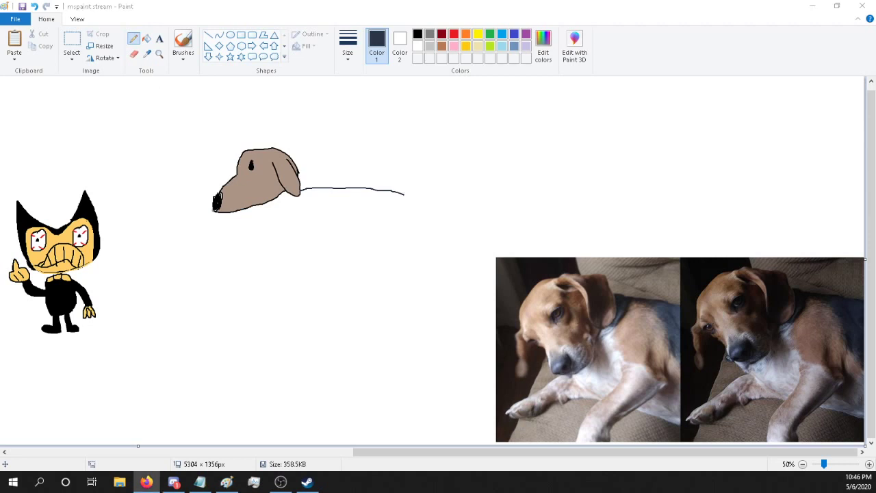
key(alt+Tab)
key(alt+Tab)
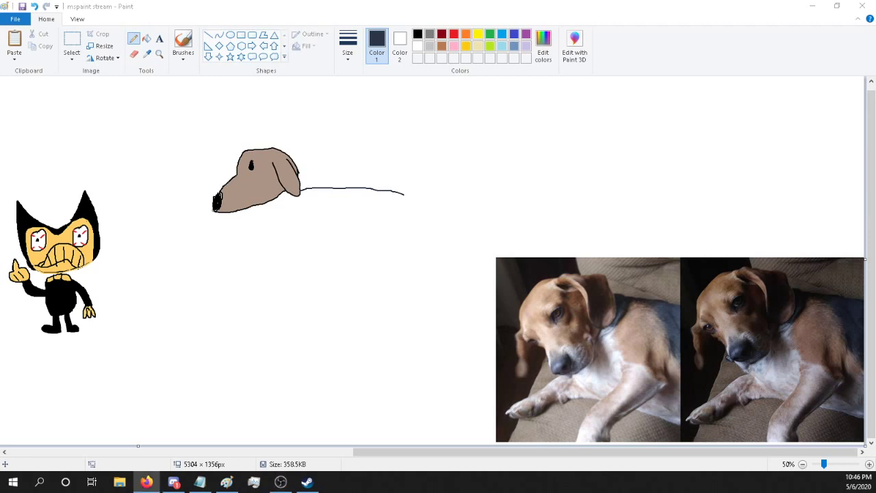
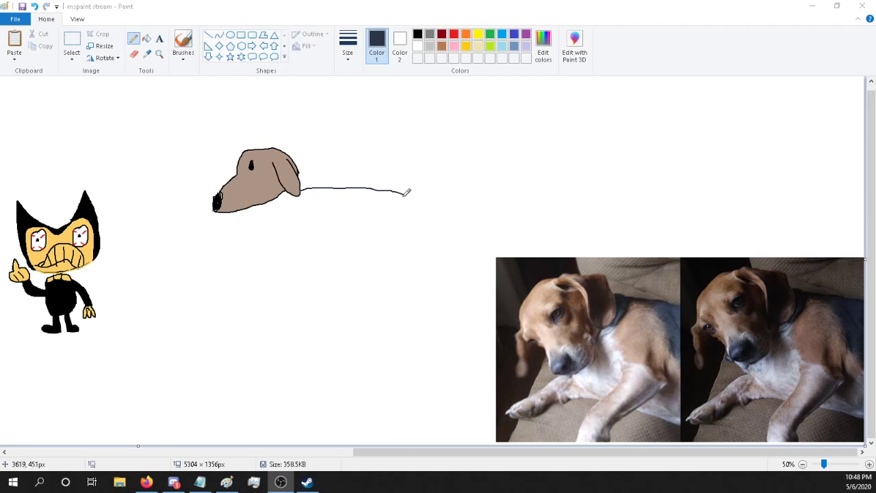
Step: Complete the dog's rounded body outline from the back line to the chin, and draw a curved line separating the belly
drag(405, 193, 414, 198)
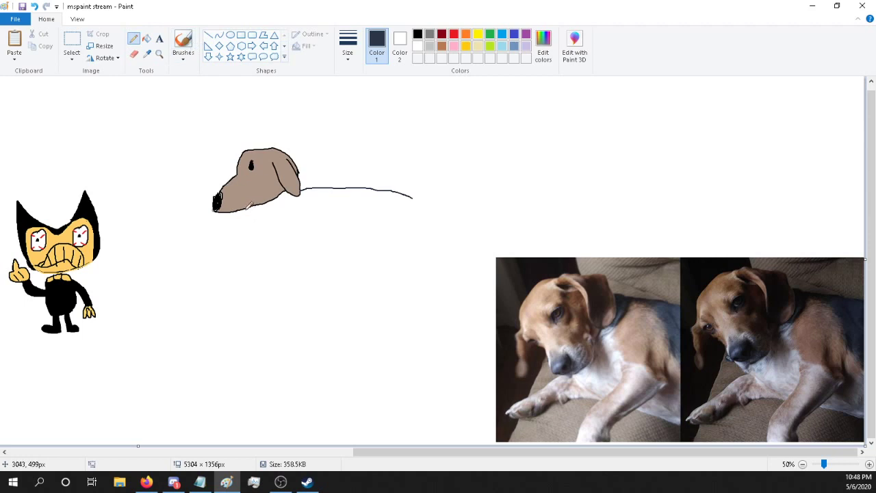
mouse_move(245, 209)
mouse_down()
mouse_move(250, 228)
mouse_move(287, 255)
mouse_move(397, 249)
mouse_move(423, 194)
mouse_move(410, 196)
mouse_up()
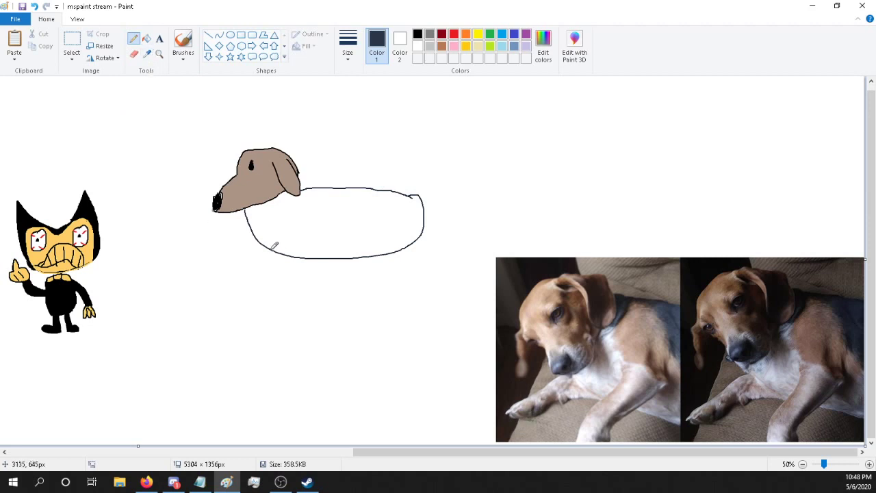
mouse_move(264, 242)
mouse_down()
mouse_move(316, 230)
mouse_move(422, 230)
mouse_up()
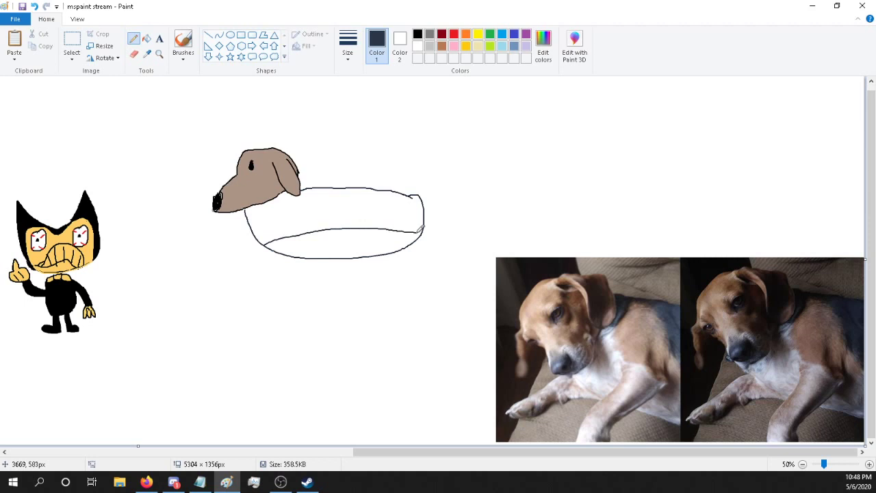
click(146, 39)
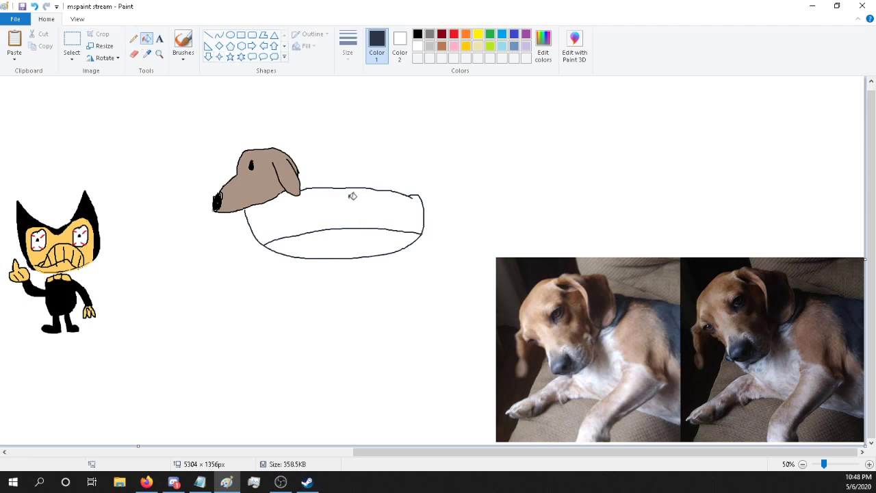
click(347, 195)
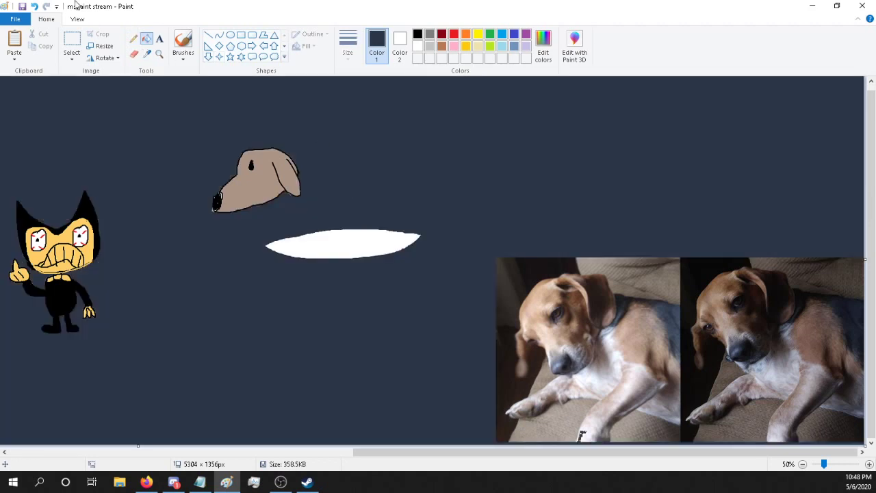
click(34, 6)
Step: Sample a near-black from the photographed dog's back and try to fill the cartoon dog's upper body with it
click(146, 54)
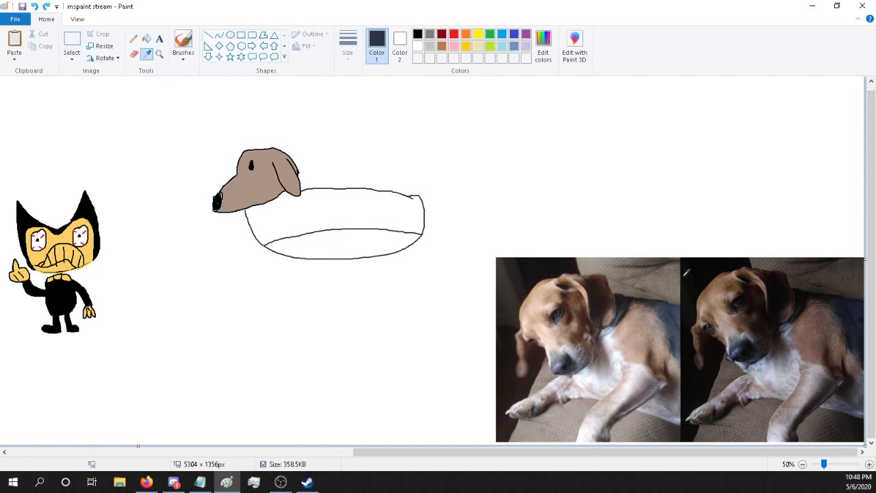
click(635, 299)
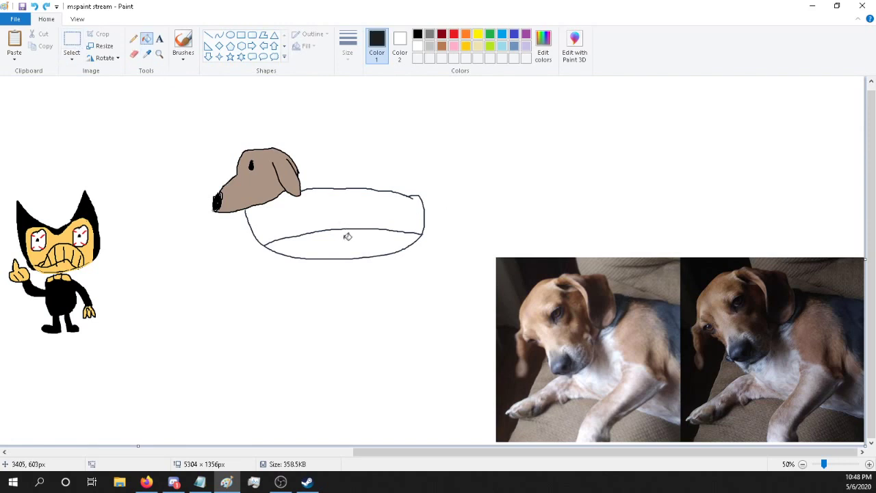
click(329, 208)
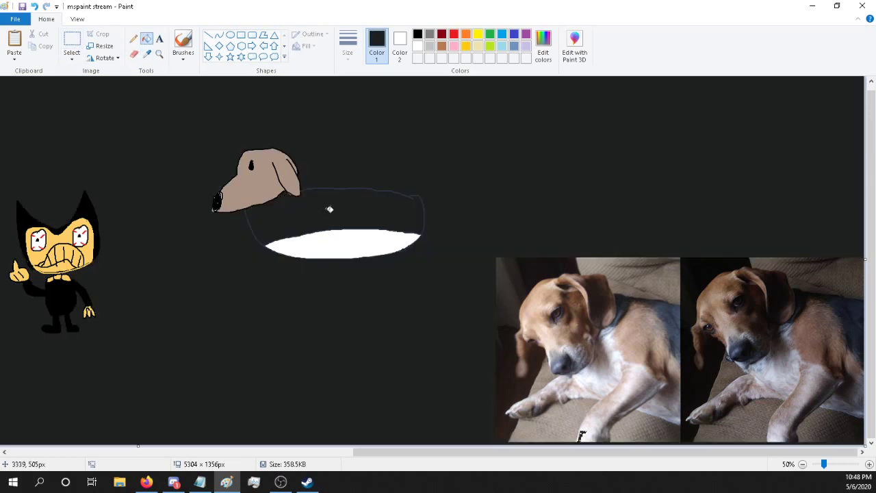
click(34, 6)
Step: Recolour the dog's body outline with the sampled near-black and try again to fill the upper body
click(869, 464)
click(870, 464)
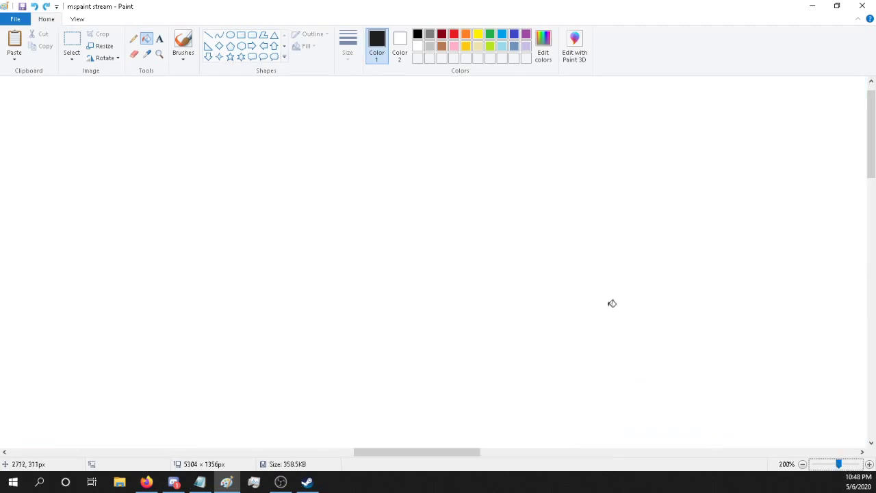
scroll(610, 304, down, 3)
scroll(403, 411, up, 5)
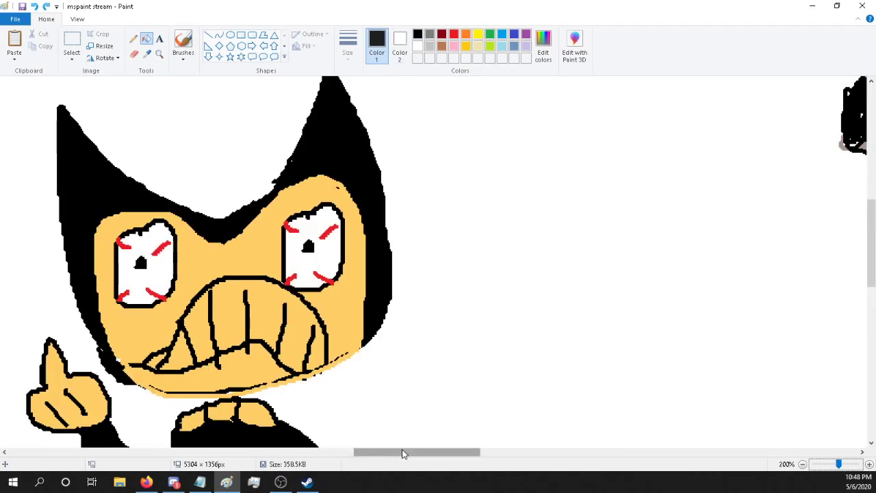
drag(403, 452, 553, 452)
scroll(391, 280, up, 3)
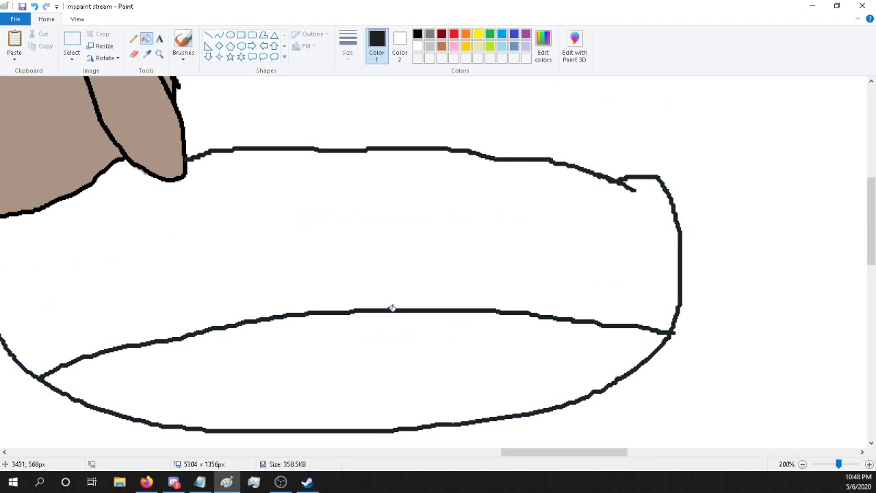
click(273, 181)
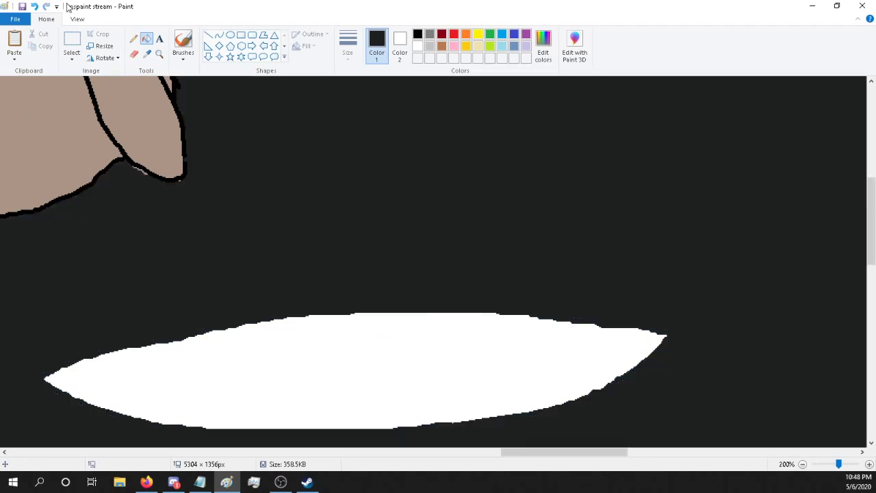
click(34, 6)
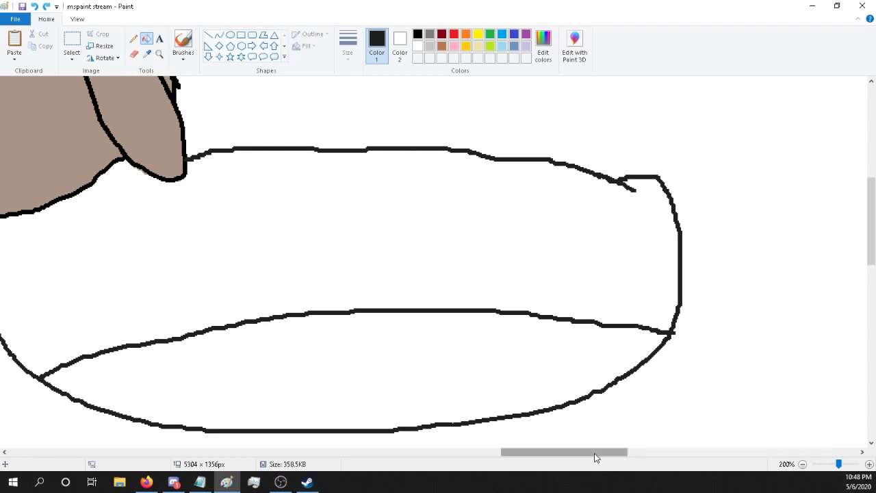
Step: Close the gap between the dog's chest outline and chin with the Pencil, and fill the upper body with the near-black
drag(593, 457, 568, 457)
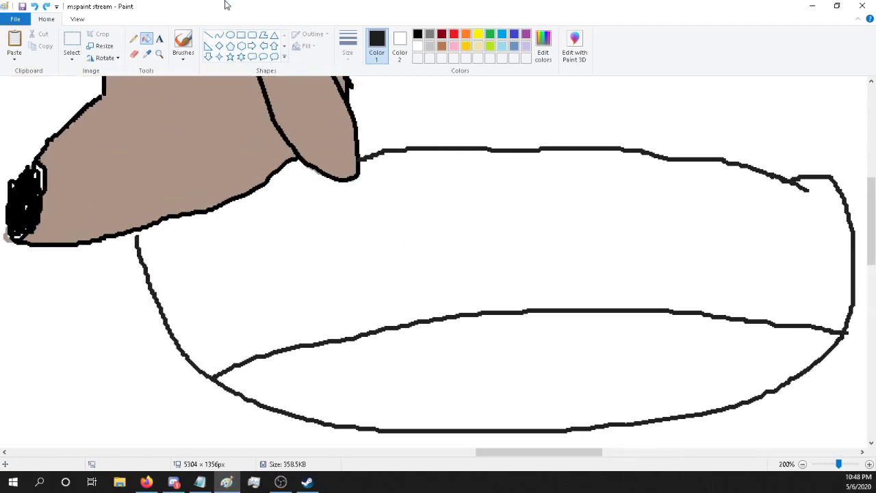
click(133, 38)
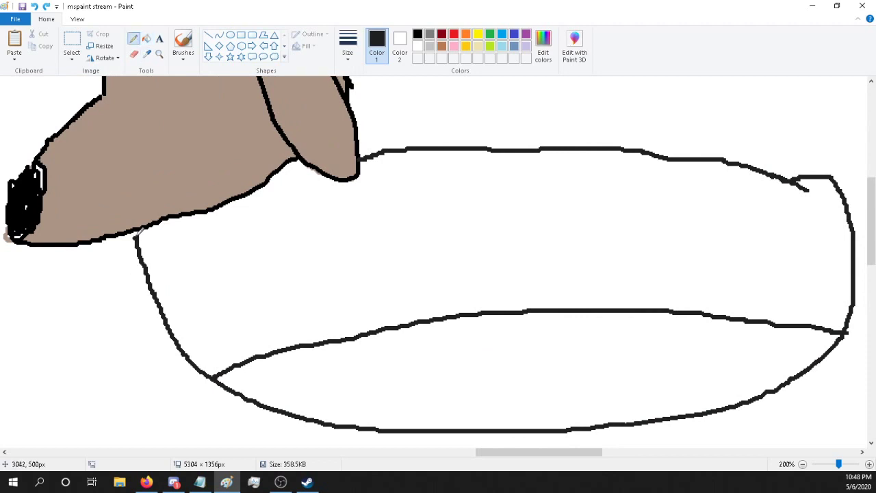
click(147, 38)
click(442, 247)
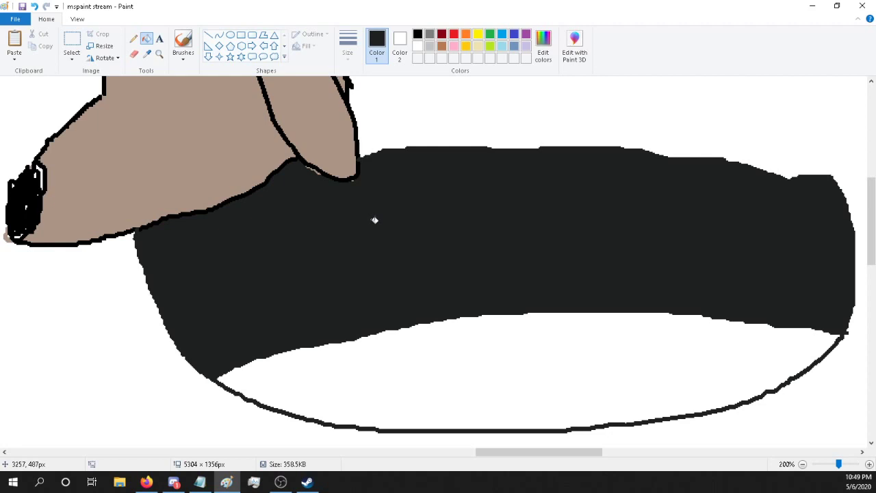
Step: Sample the black of the dog's nose and fill the upper body and belly outline with it
click(147, 54)
click(16, 187)
click(275, 263)
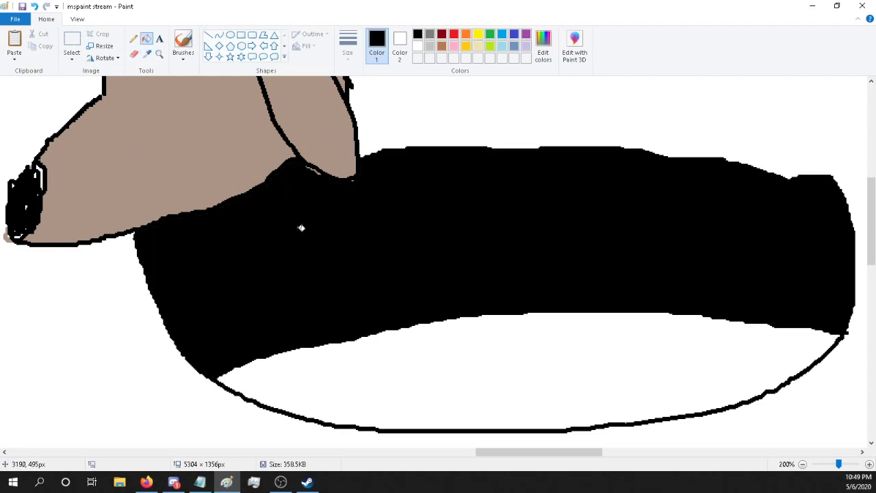
Step: Sample the brown of the cartoon dog's head as the drawing colour for the Pencil
scroll(312, 246, down, 3)
scroll(335, 260, up, 3)
click(836, 464)
scroll(760, 354, down, 2)
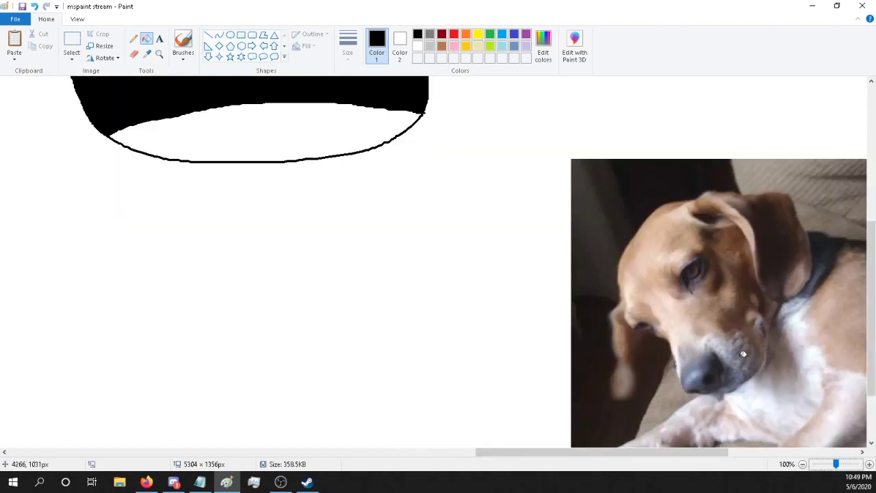
scroll(300, 135, up, 4)
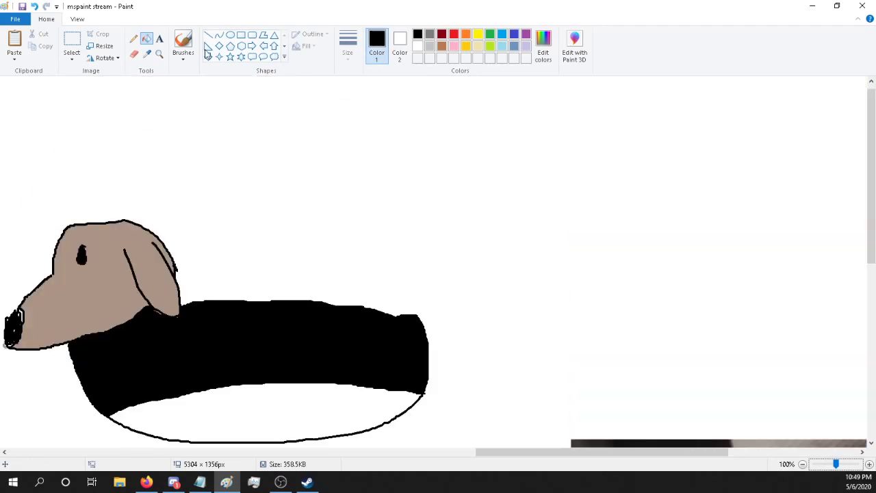
click(146, 53)
click(94, 288)
scroll(164, 282, down, 3)
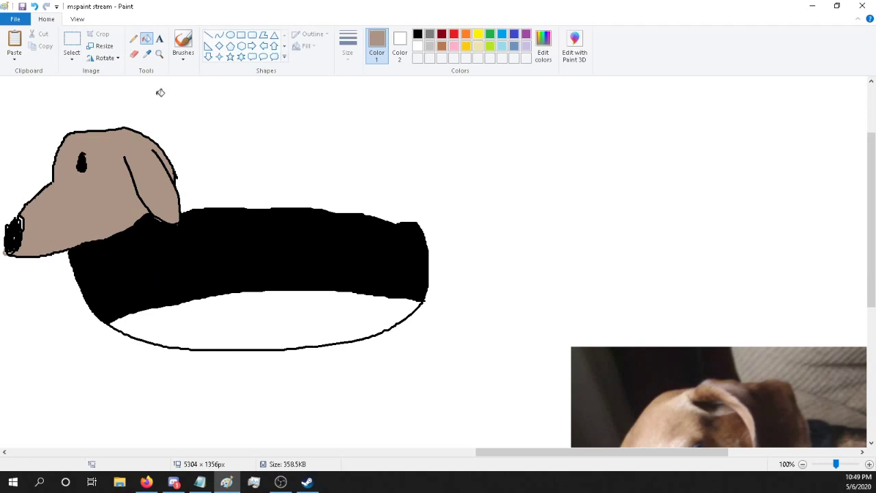
click(134, 41)
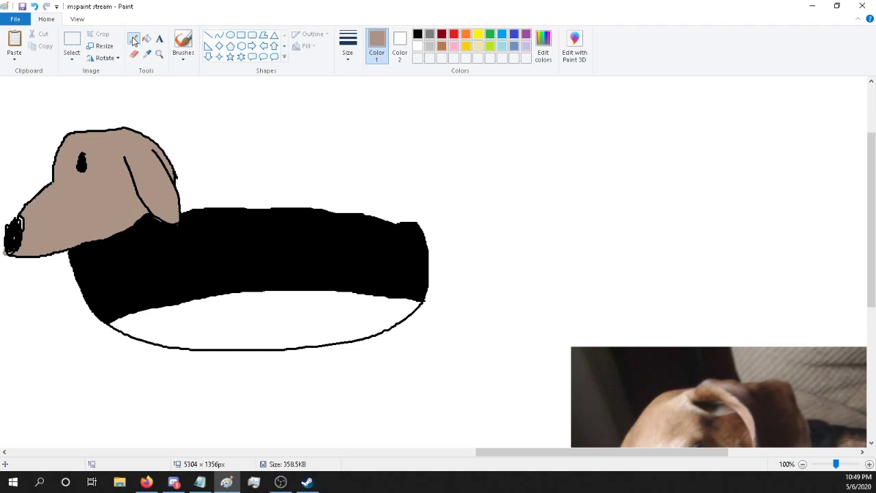
Step: Check the dog photo, resample the cartoon head's brown, and draw four single-line legs with forward-pointing feet below the belly
click(135, 41)
drag(495, 452, 624, 452)
scroll(547, 157, down, 5)
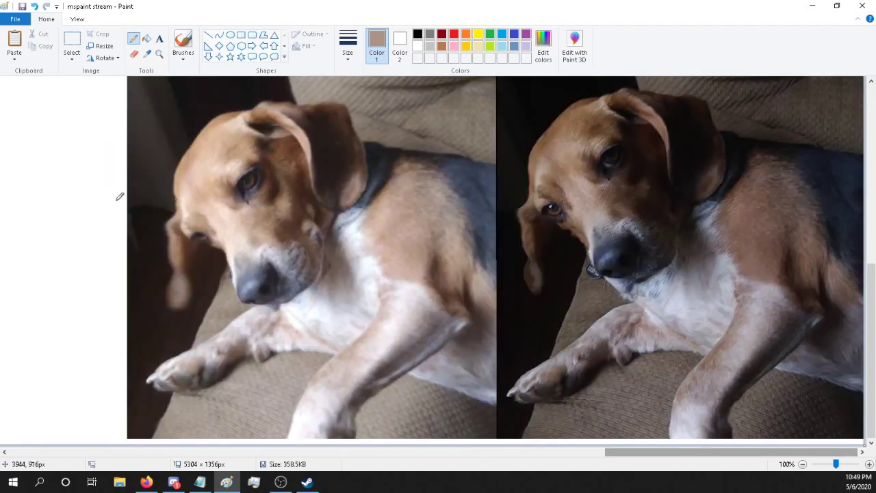
click(147, 54)
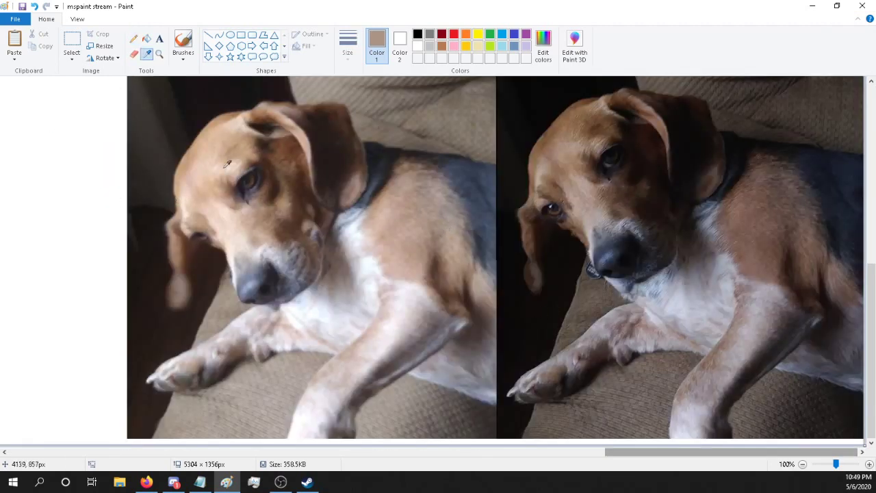
scroll(131, 221, up, 5)
click(527, 456)
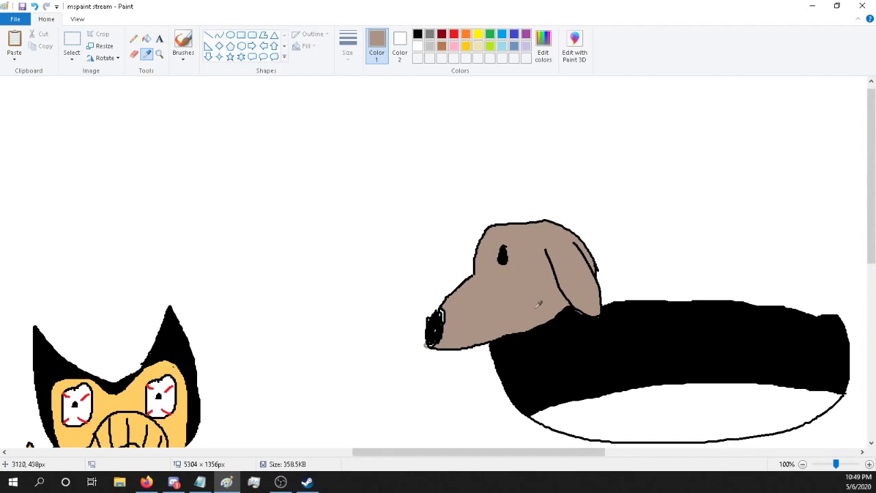
click(546, 280)
scroll(545, 280, down, 3)
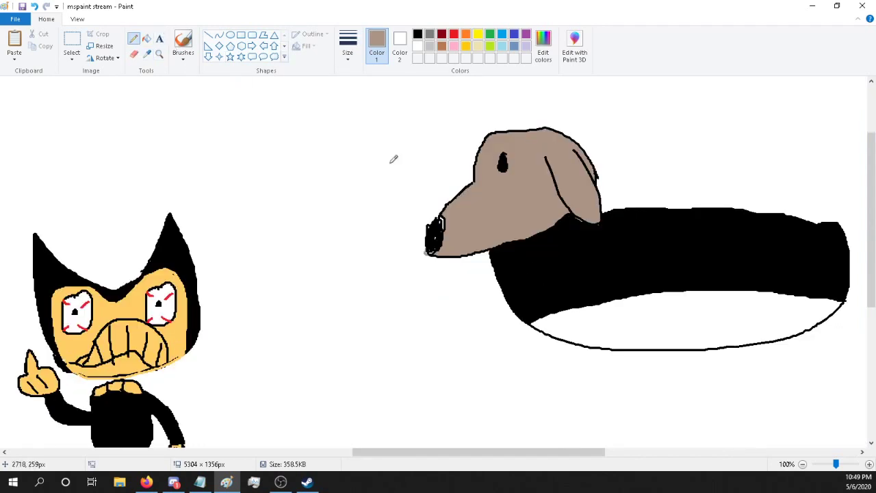
mouse_move(560, 335)
mouse_down()
mouse_move(564, 410)
mouse_move(484, 398)
mouse_up()
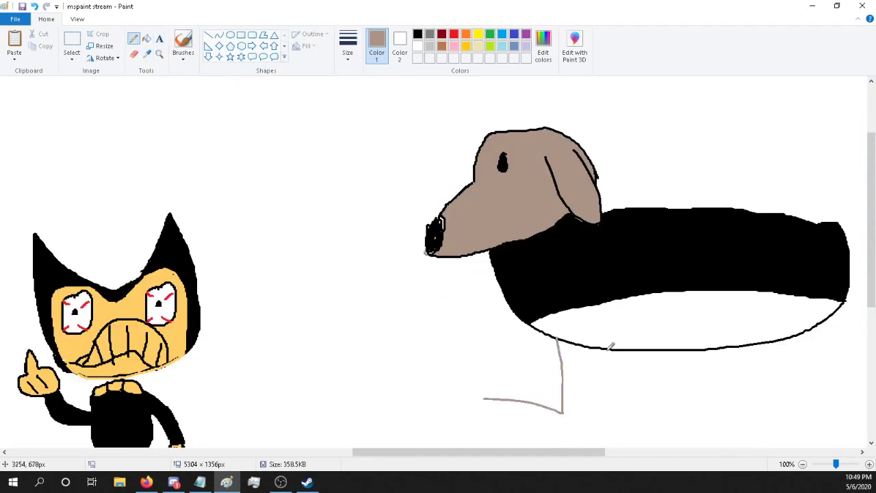
drag(613, 349, 597, 415)
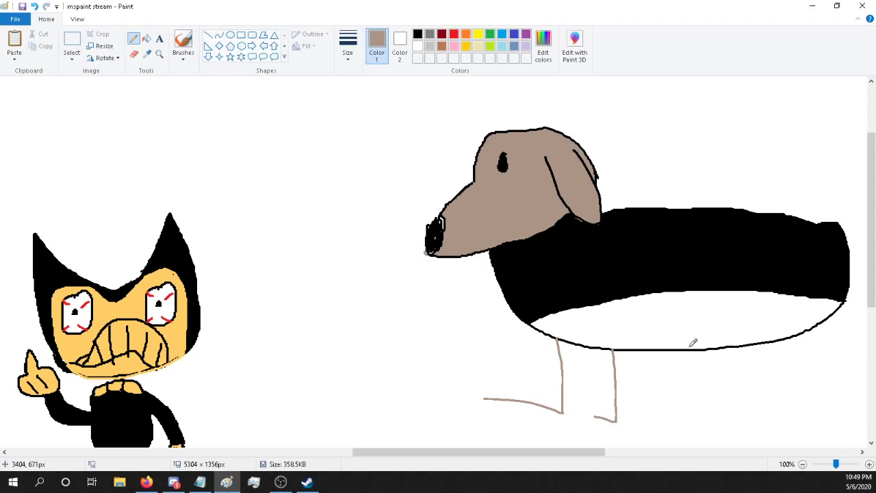
mouse_move(699, 350)
mouse_down()
mouse_move(705, 405)
mouse_move(671, 416)
mouse_up()
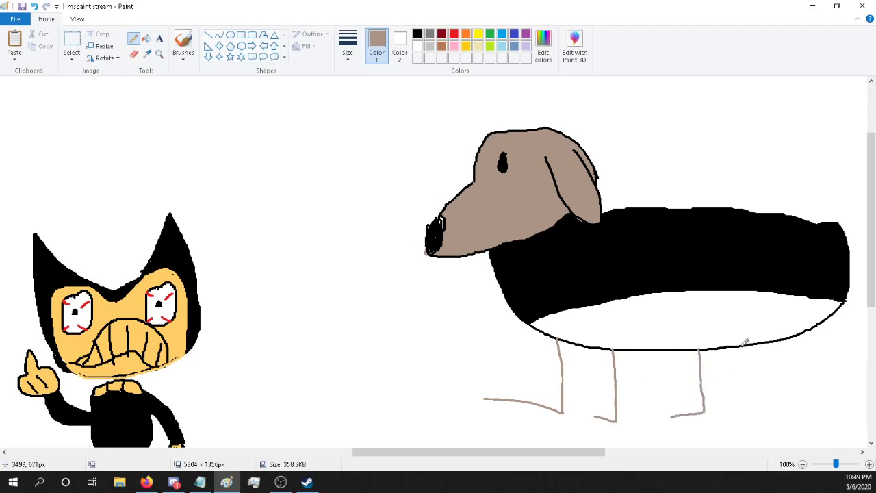
drag(749, 343, 740, 412)
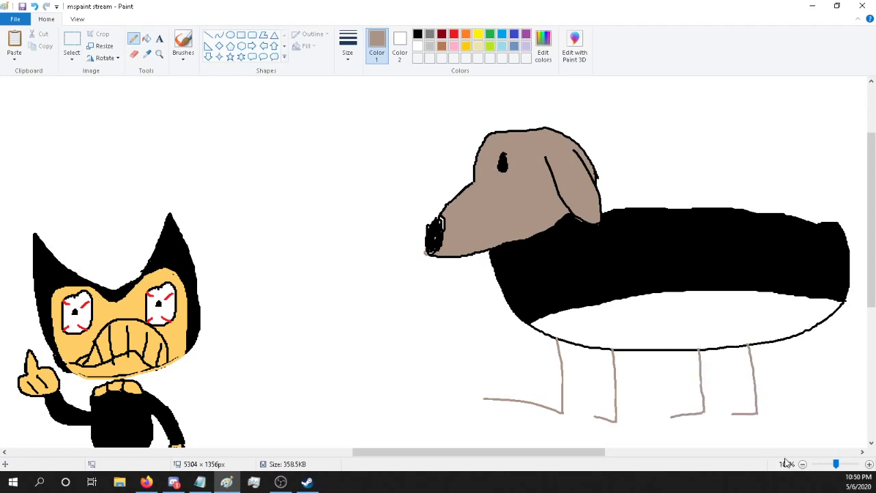
Step: Look over the whole canvas with all the drawings and return to the cartoon dog
click(820, 466)
click(819, 465)
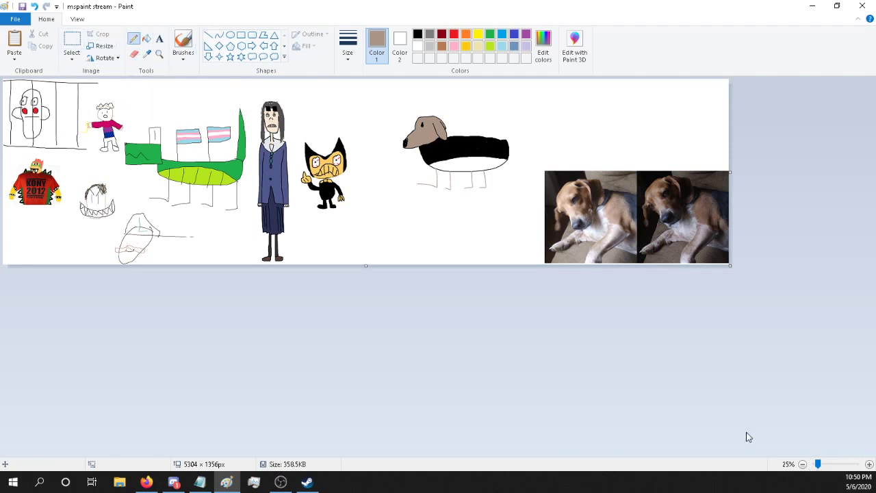
click(847, 466)
scroll(247, 452, down, 3)
scroll(247, 452, up, 2)
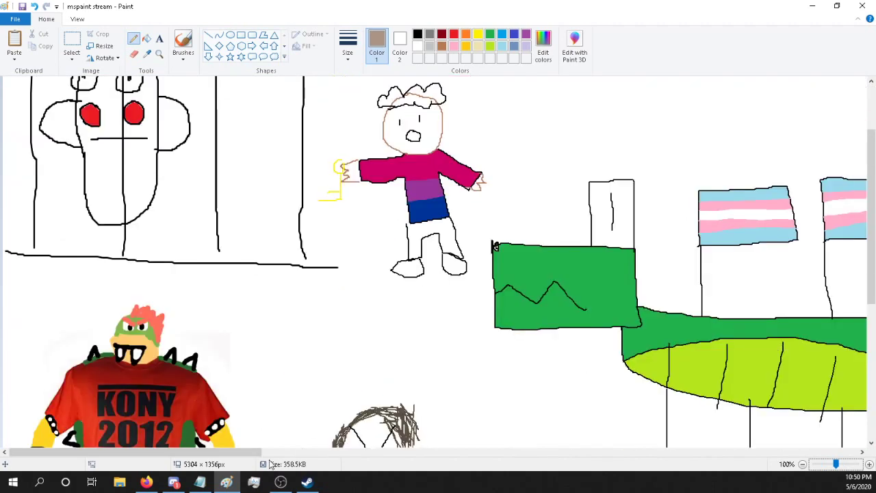
drag(243, 451, 691, 380)
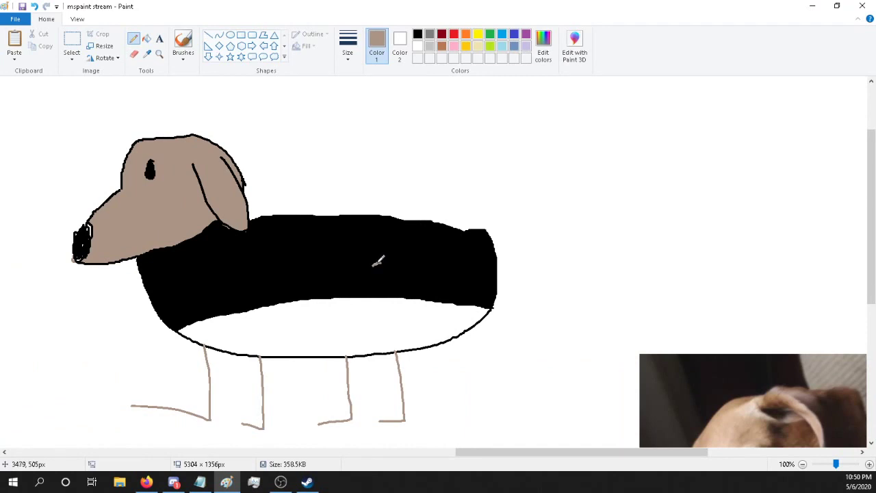
Step: Undo the stray brown stroke on the dog's body and cover the remaining mark with black
click(35, 6)
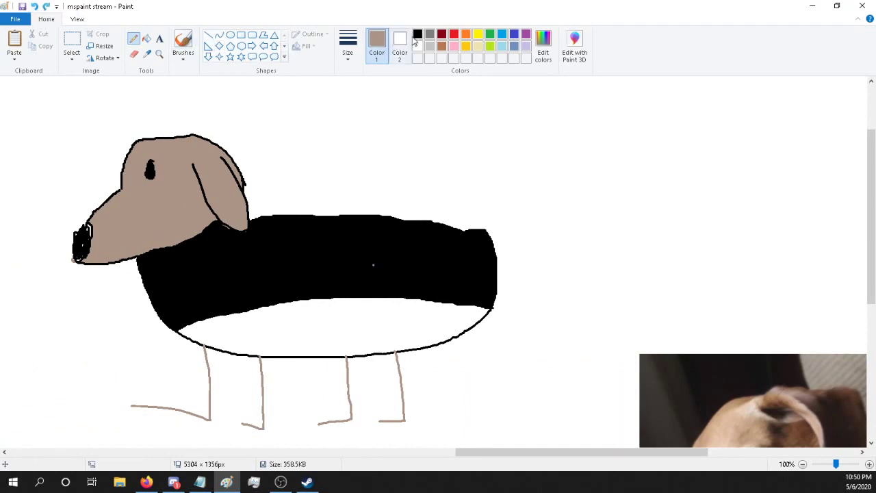
click(374, 265)
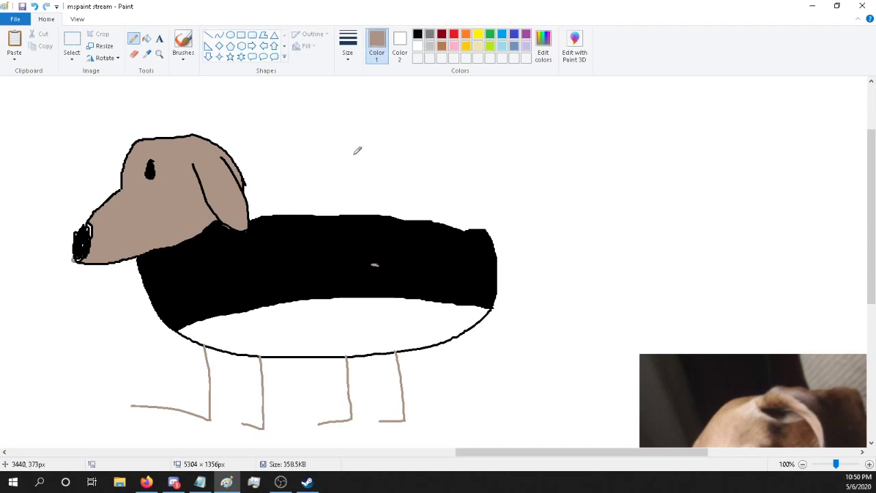
click(417, 35)
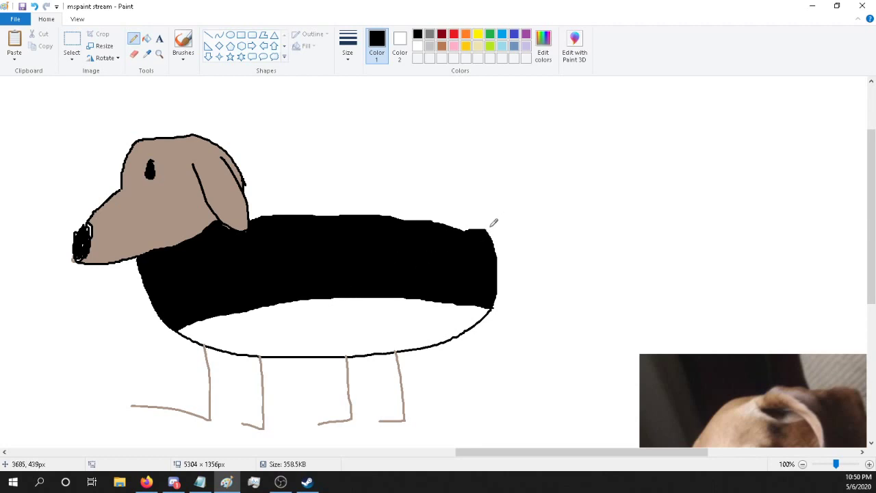
Step: Draw a short, narrow tail outline in black at the upper rear of the dog's body, replacing the longer first attempt
drag(487, 229, 508, 180)
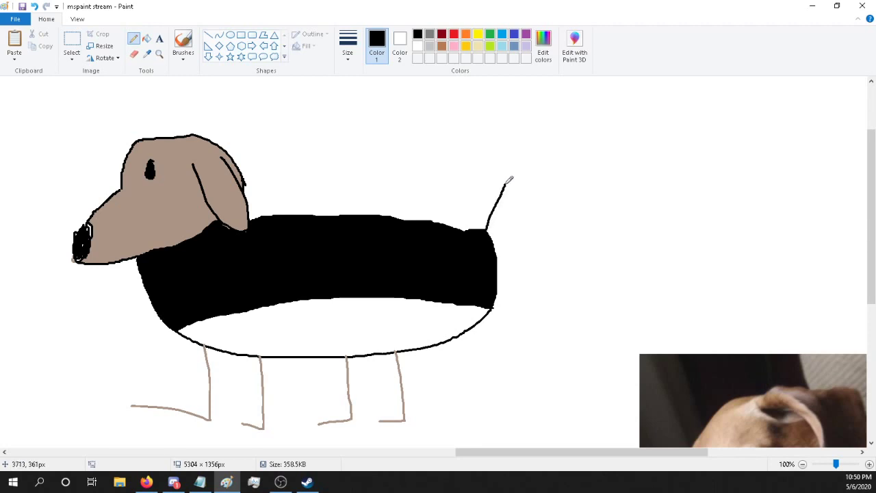
click(34, 6)
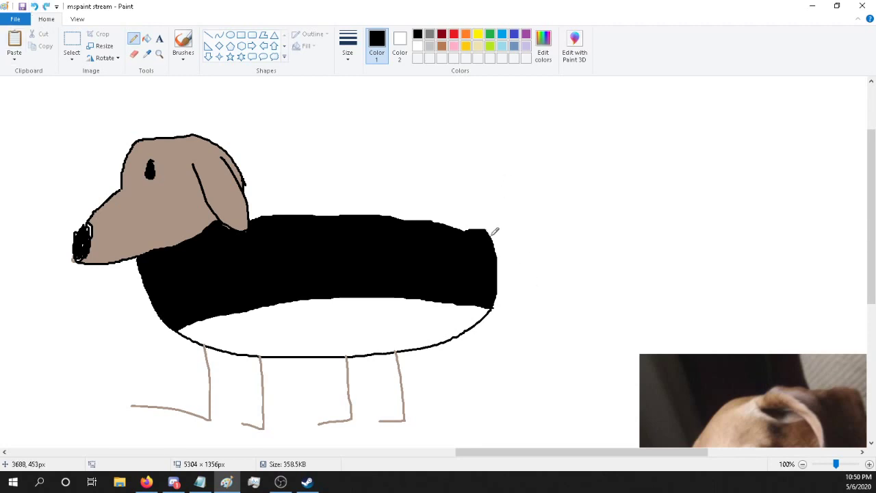
mouse_move(490, 236)
mouse_down()
mouse_move(510, 214)
mouse_move(519, 227)
mouse_move(491, 241)
mouse_up()
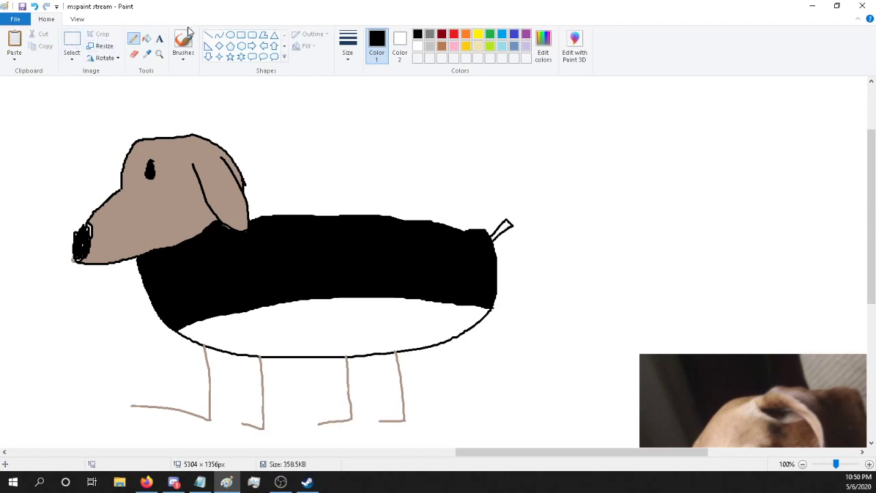
Step: Fill the dog's tail with black and move the whole cartoon dog down and closer to the devil-cat
click(146, 38)
click(505, 227)
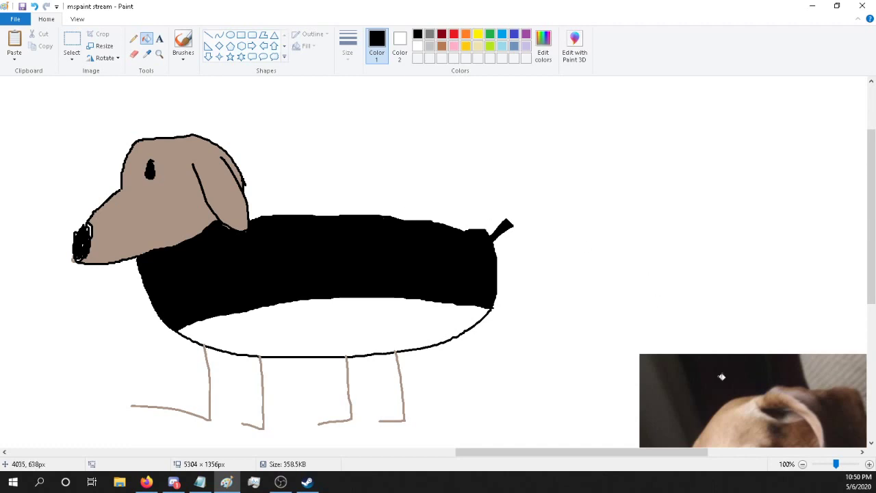
drag(821, 467, 818, 466)
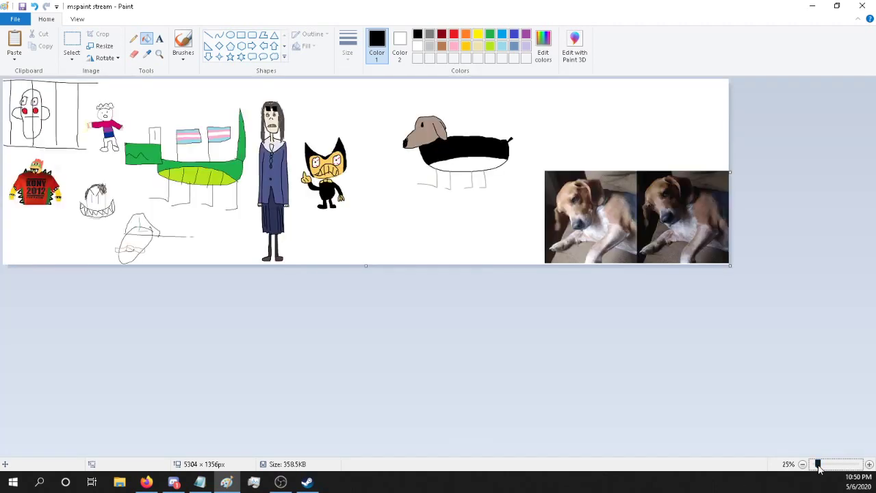
click(71, 41)
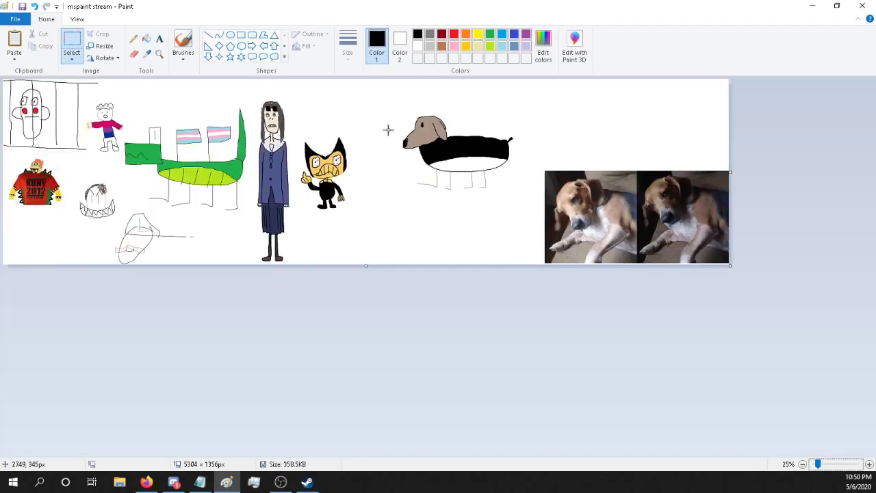
mouse_move(394, 109)
mouse_down()
mouse_move(517, 185)
mouse_move(445, 246)
mouse_up()
click(532, 242)
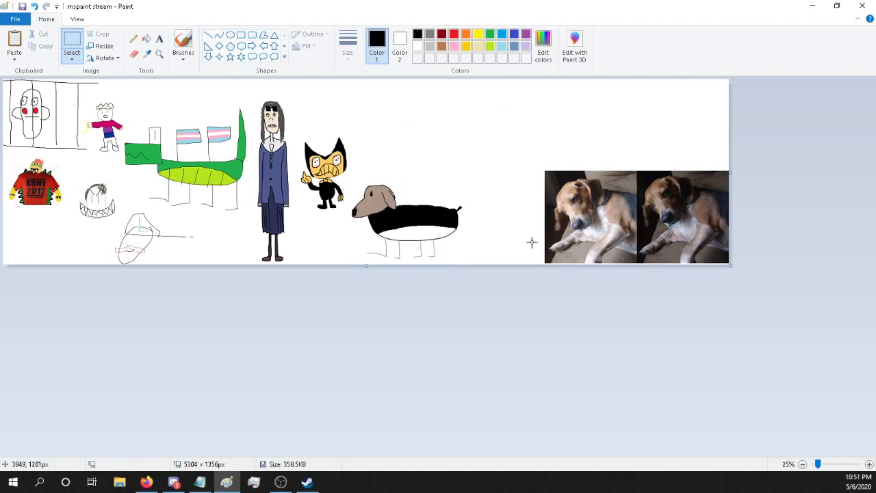
Step: Delete both reference dog photos from the lower end of the canvas and return to the cartoon dog
drag(533, 155, 802, 307)
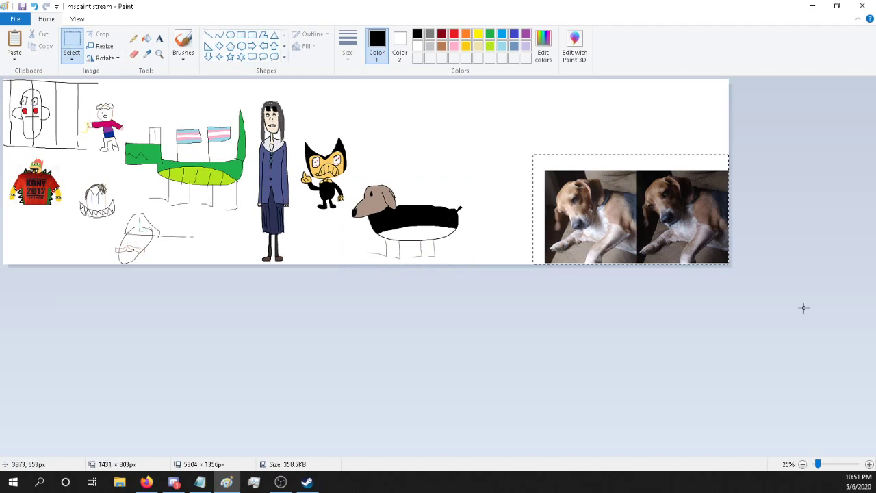
right_click(654, 200)
click(675, 217)
key(Delete)
click(837, 466)
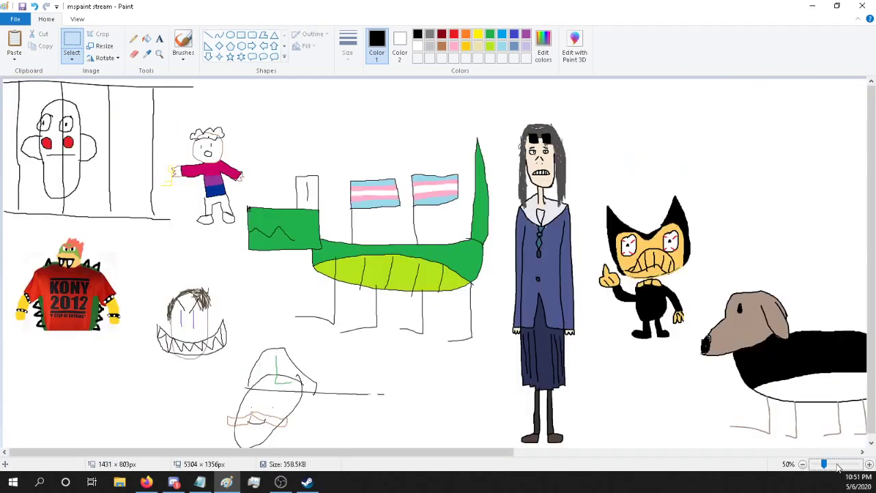
drag(350, 455, 701, 442)
Step: Get the portrait of the man in a brown cap from the browser, paste it and place it above and beyond the dog's tail
key(alt+Tab)
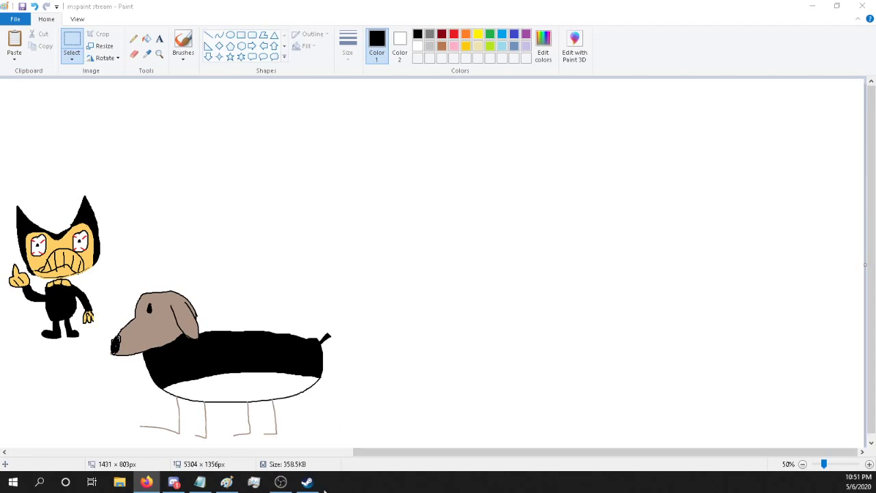
key(alt+Tab)
click(14, 41)
drag(47, 142, 455, 202)
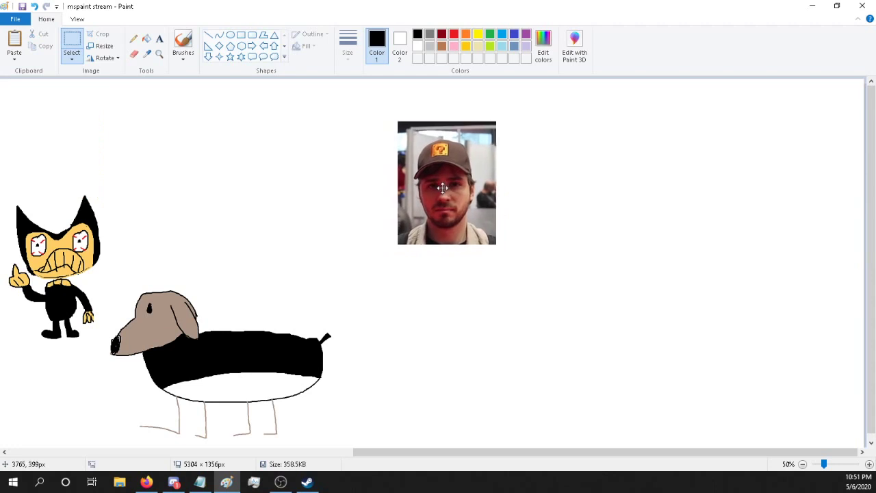
Step: Draw a U-shaped face above the dog in black, with dot eyes, sad eyebrows and a frowning mouth
click(134, 38)
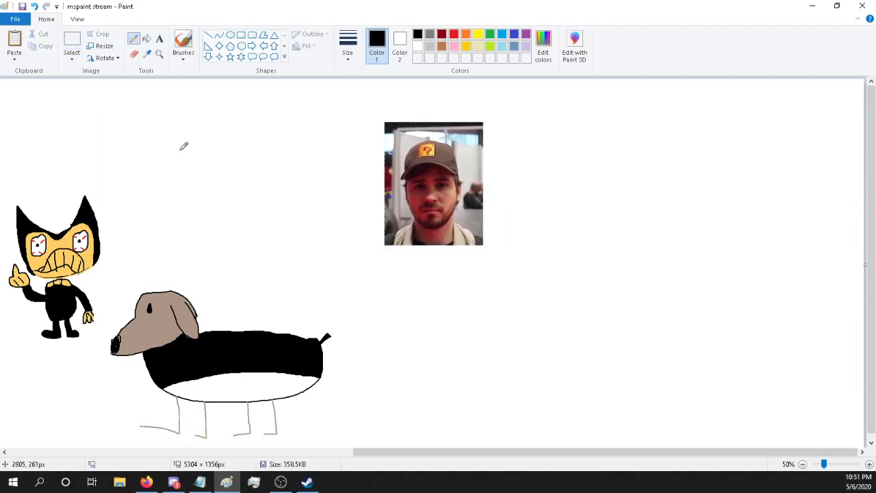
mouse_move(180, 149)
mouse_down()
mouse_move(185, 188)
mouse_move(200, 196)
mouse_move(232, 194)
mouse_move(241, 148)
mouse_up()
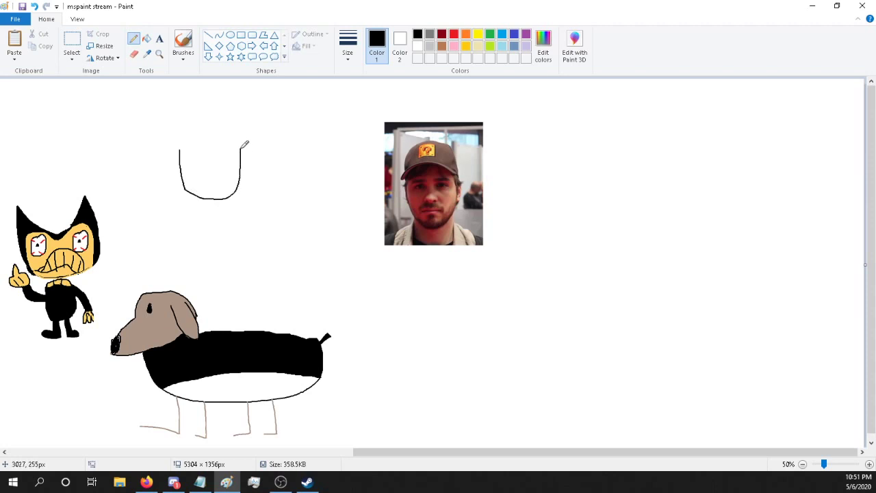
click(195, 157)
click(223, 158)
drag(228, 156, 215, 150)
mouse_move(197, 185)
mouse_down()
mouse_move(216, 175)
mouse_move(230, 181)
mouse_up()
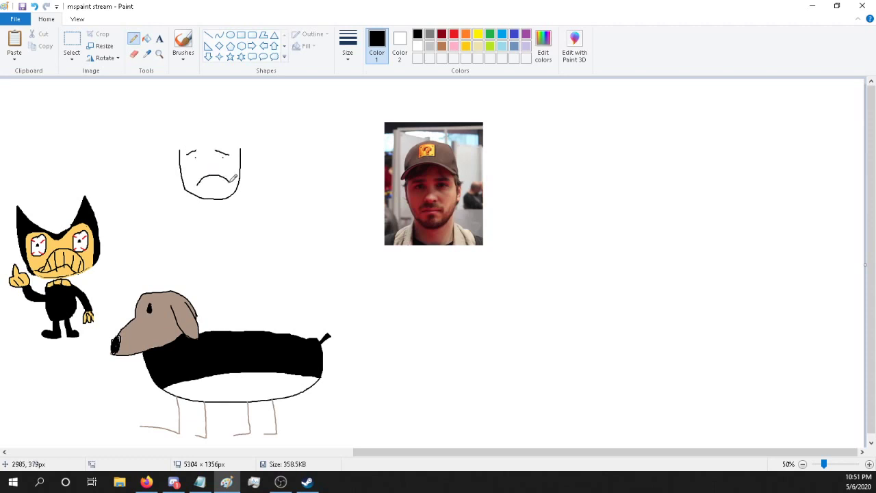
Step: Sample the brown of the photo's cap and outline a curved brim and a rounded cap crown on top of the face
click(147, 54)
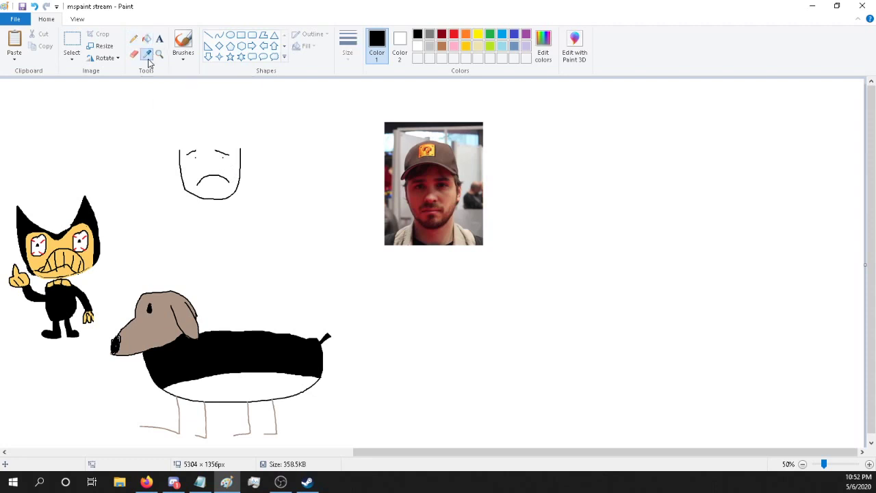
click(451, 149)
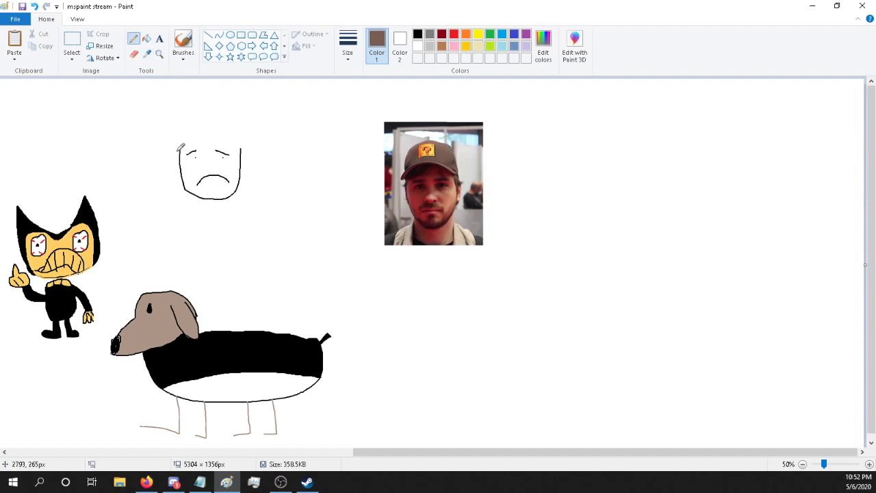
mouse_move(180, 150)
mouse_down()
mouse_move(222, 134)
mouse_move(249, 148)
mouse_move(217, 135)
mouse_move(177, 148)
mouse_up()
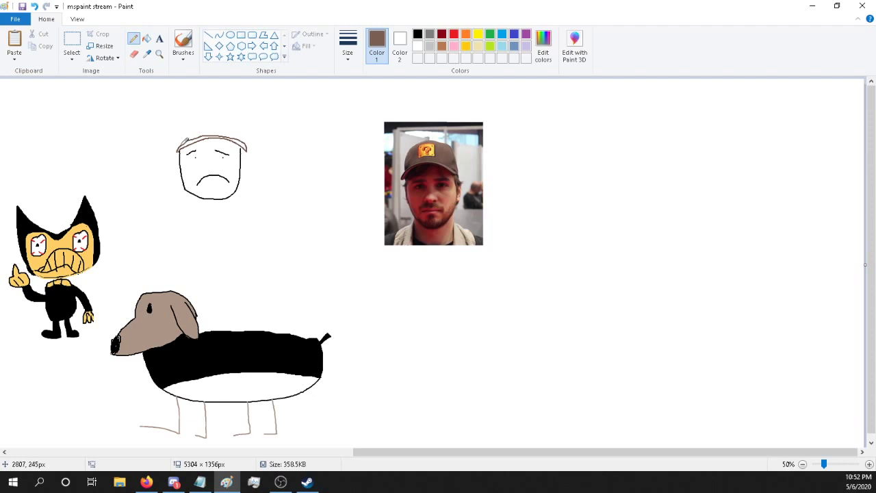
mouse_move(189, 140)
mouse_down()
mouse_move(187, 113)
mouse_move(217, 108)
mouse_move(238, 116)
mouse_move(253, 145)
mouse_up()
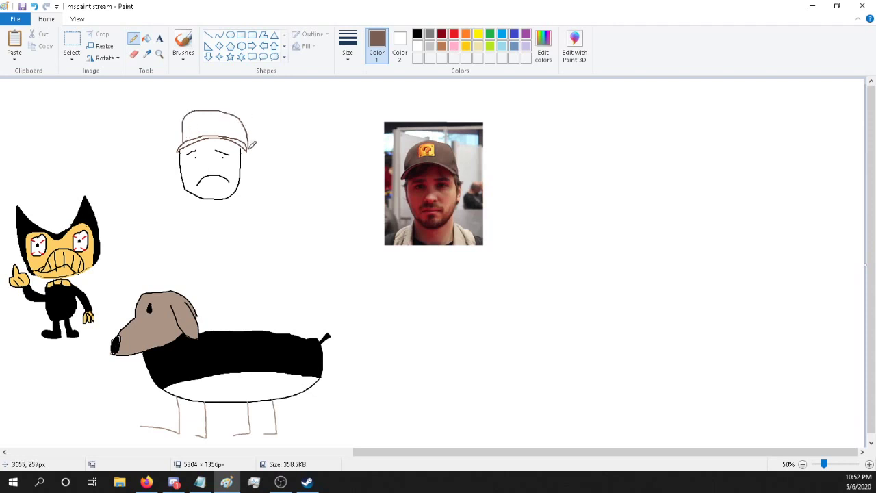
click(35, 6)
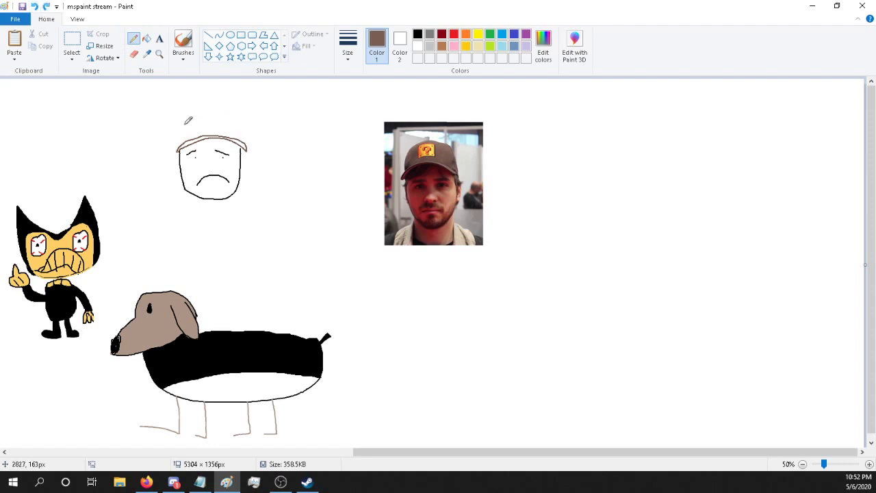
mouse_move(183, 144)
mouse_down()
mouse_move(191, 110)
mouse_move(234, 113)
mouse_move(248, 139)
mouse_up()
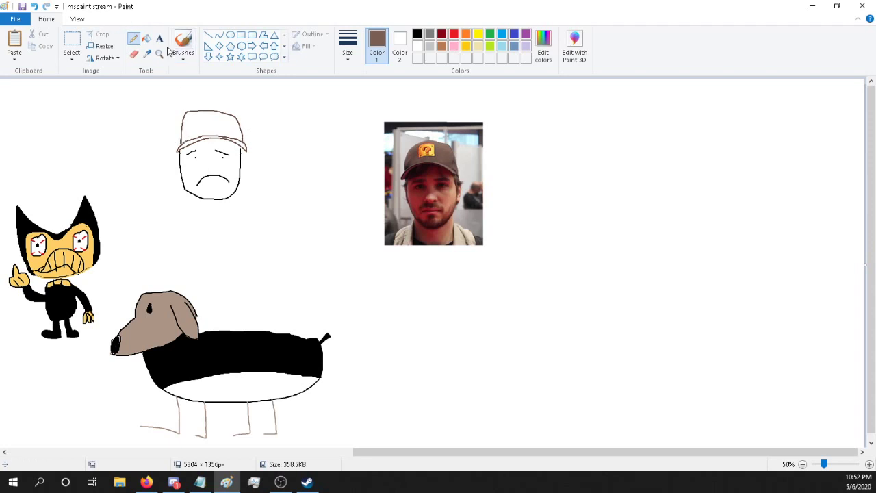
Step: Fill the cap's crown and brim with the sampled brown
click(146, 38)
click(230, 119)
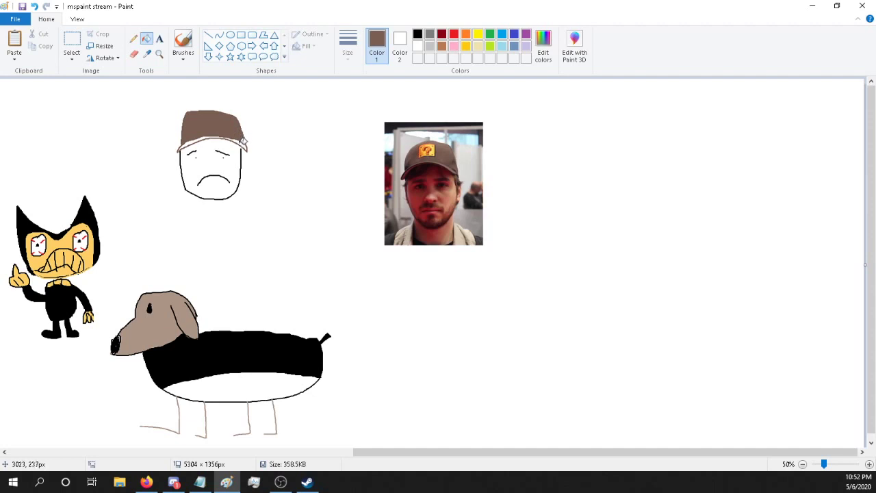
click(243, 142)
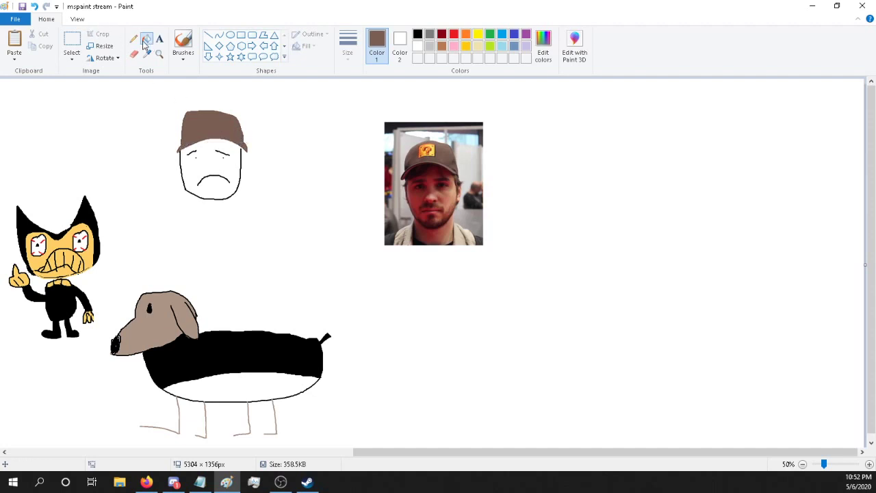
Step: Add a small filled yellow patch to the front of the cap and draw an orange question mark on it
click(134, 39)
click(478, 34)
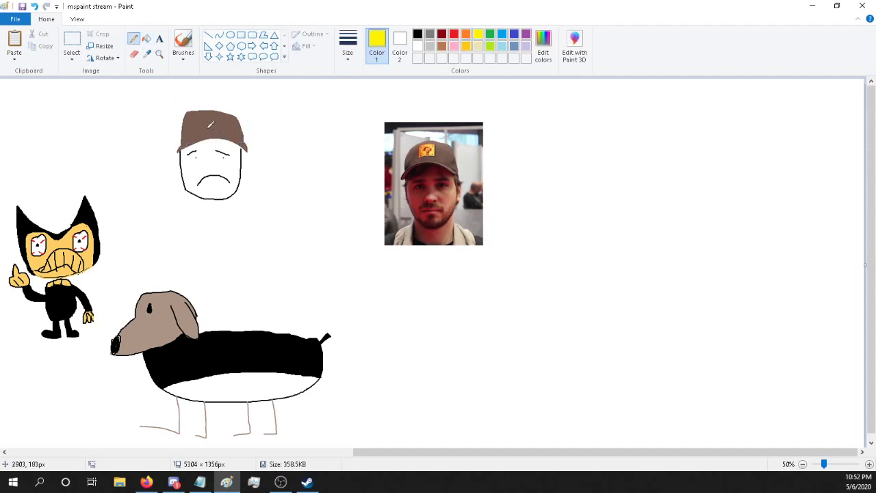
mouse_move(200, 126)
mouse_down()
mouse_move(215, 116)
mouse_move(203, 127)
mouse_up()
click(147, 38)
click(207, 124)
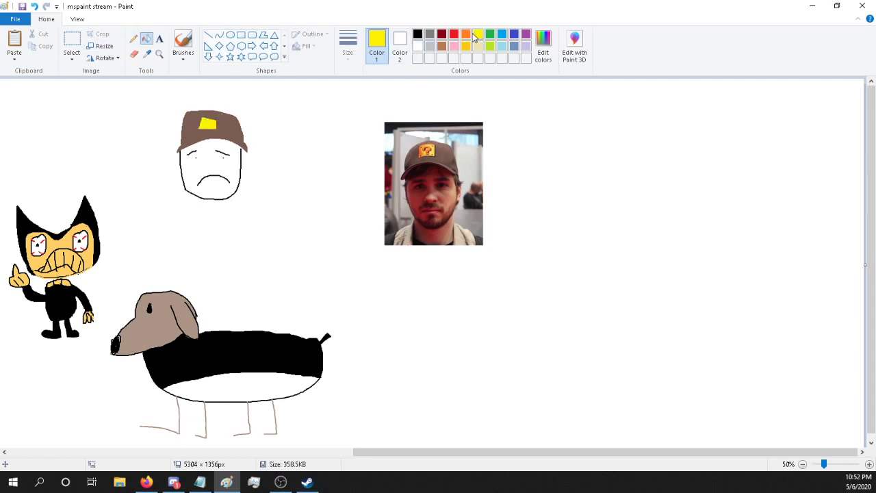
click(466, 34)
click(133, 39)
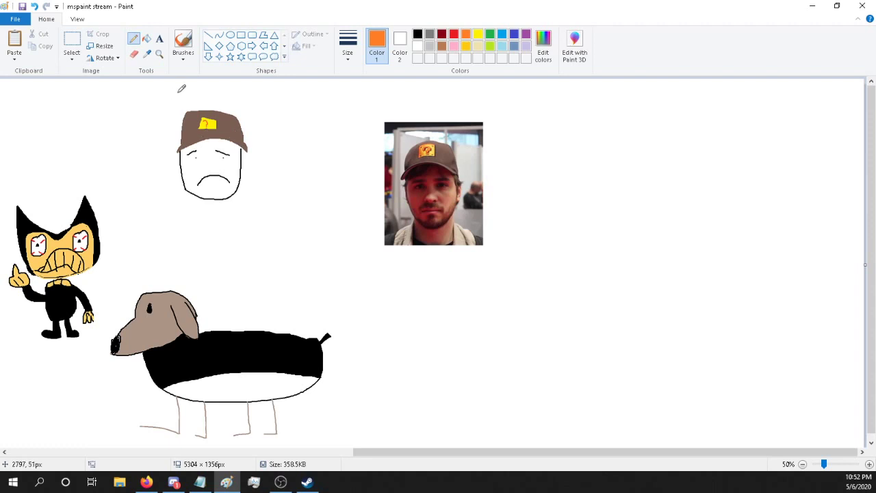
Step: Sample the dark reddish brown of the photo's beard and draw hair under the cap, a beard and a moustache on the face
click(442, 46)
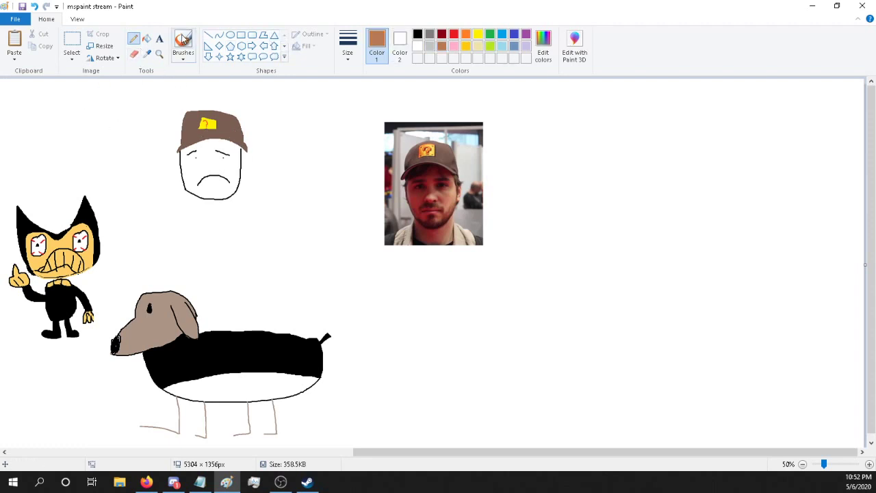
click(146, 54)
click(433, 222)
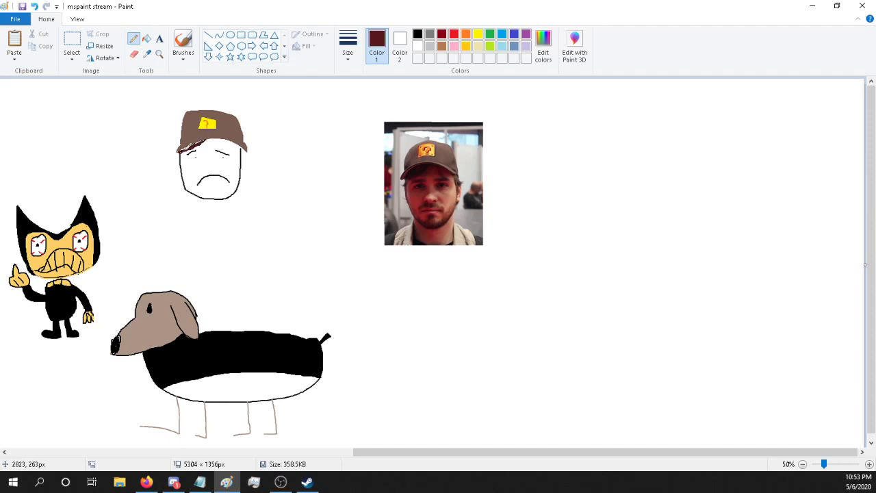
drag(202, 141, 210, 130)
mouse_move(185, 188)
mouse_down()
mouse_move(203, 197)
mouse_move(197, 190)
mouse_move(216, 198)
mouse_move(204, 193)
mouse_move(239, 177)
mouse_up()
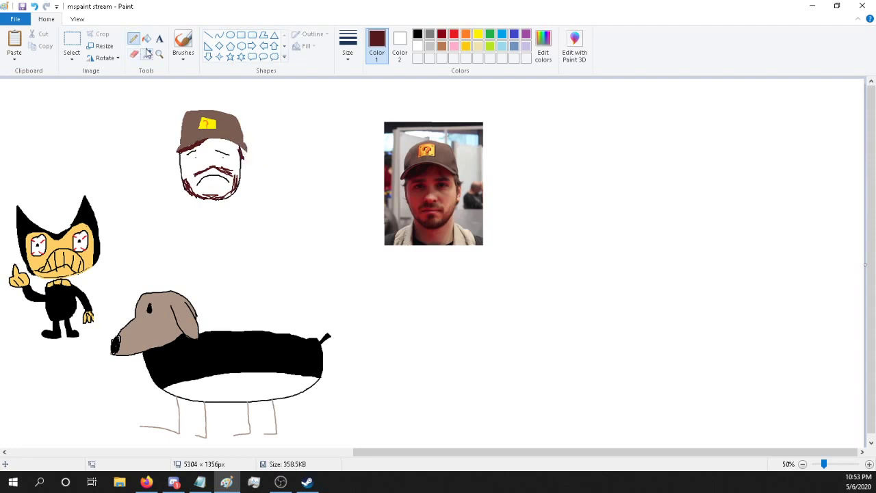
Step: Fill the cartoon man's face with pale yellow as the skin colour
click(478, 46)
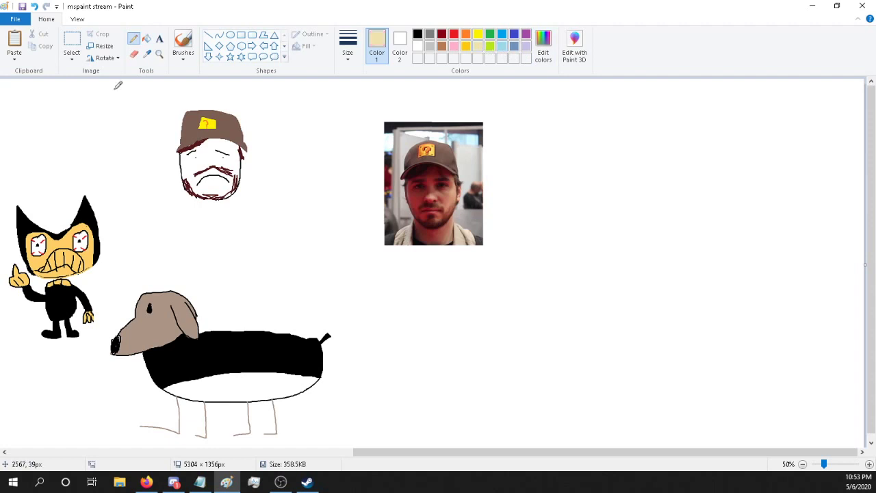
click(147, 39)
click(212, 150)
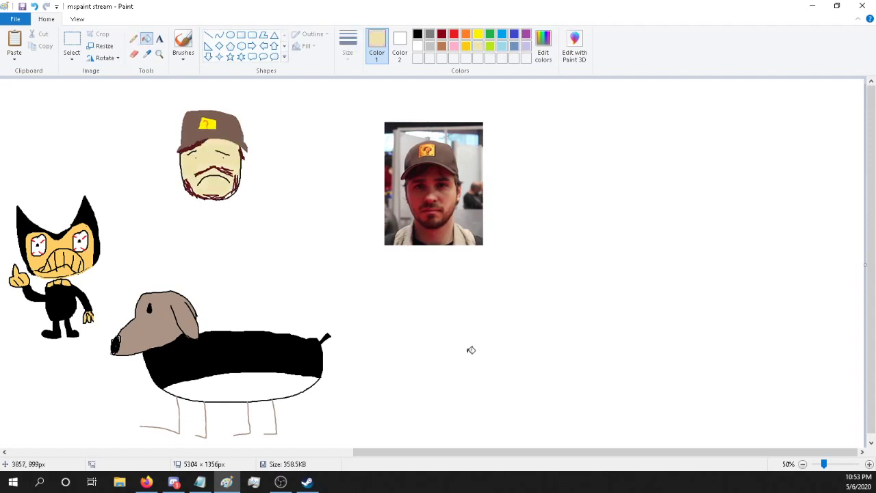
Step: Draw the two outward-slanting sides of the man's body in black, running down from the beard
key(alt+Tab)
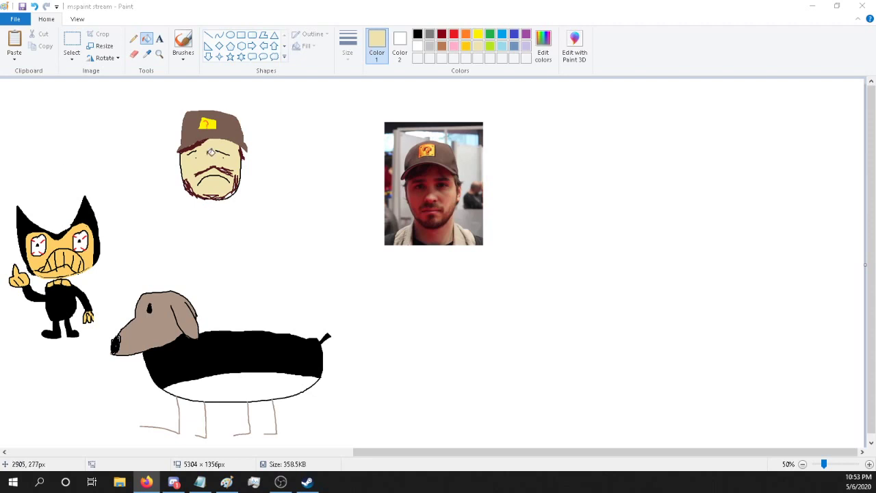
click(77, 39)
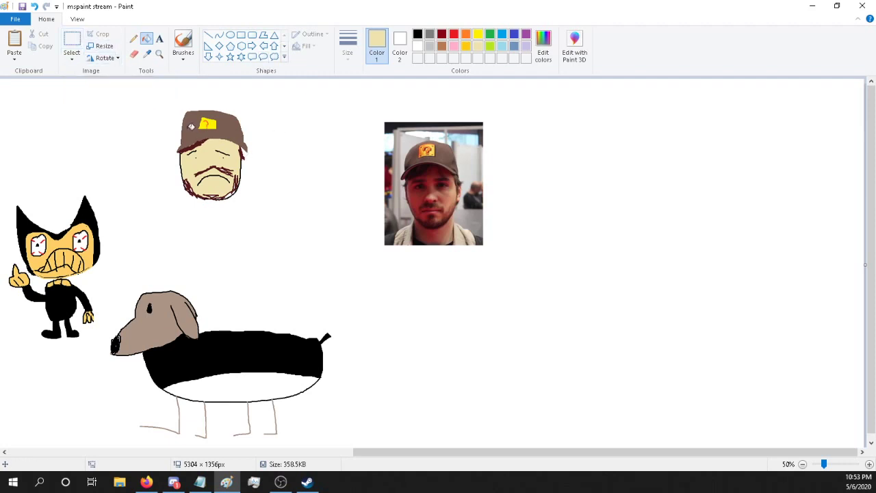
click(134, 39)
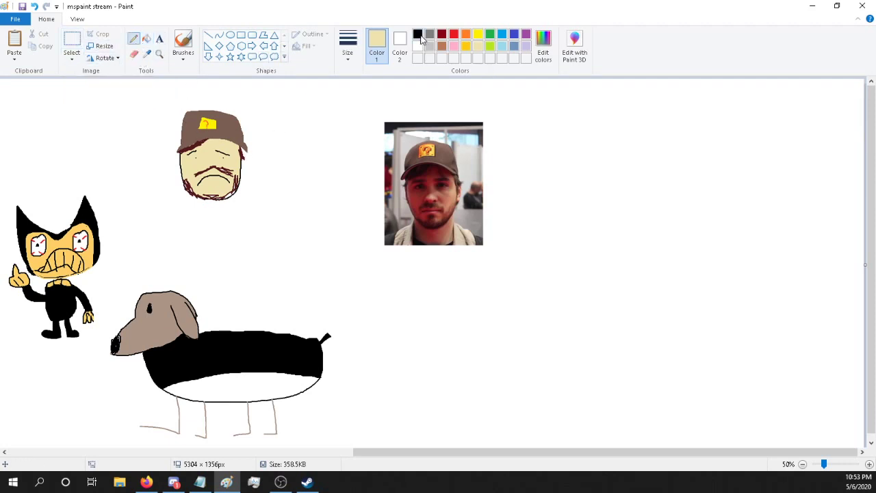
click(418, 34)
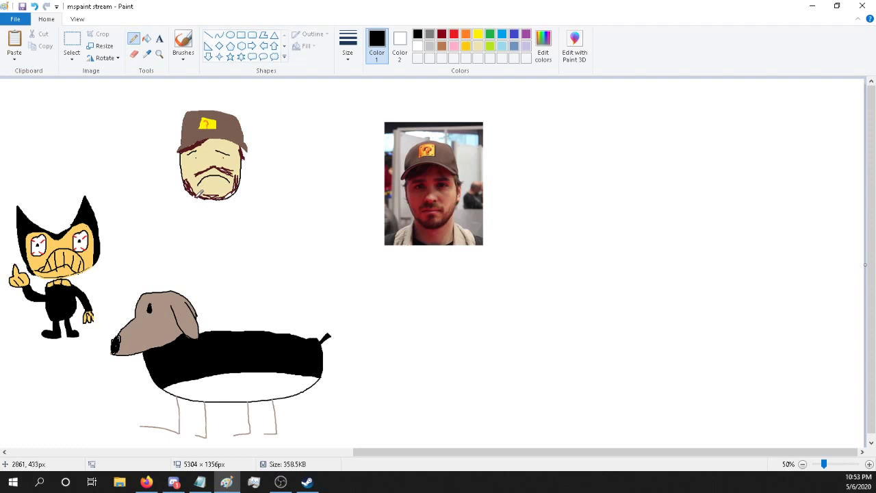
drag(198, 193, 189, 226)
drag(228, 198, 244, 238)
drag(192, 219, 188, 244)
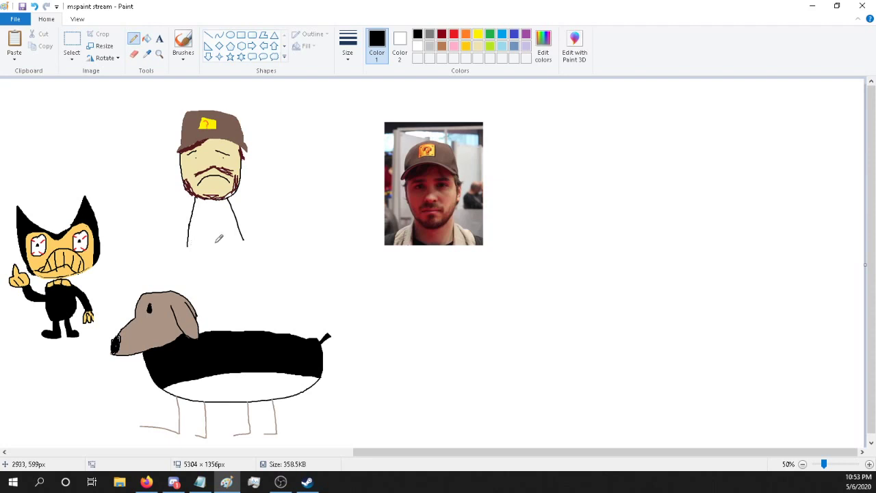
Step: Close the man's body outline with a black line joining the lower ends of its two sides
click(841, 465)
click(842, 465)
mouse_move(372, 454)
mouse_down()
mouse_move(505, 456)
mouse_move(439, 452)
mouse_up()
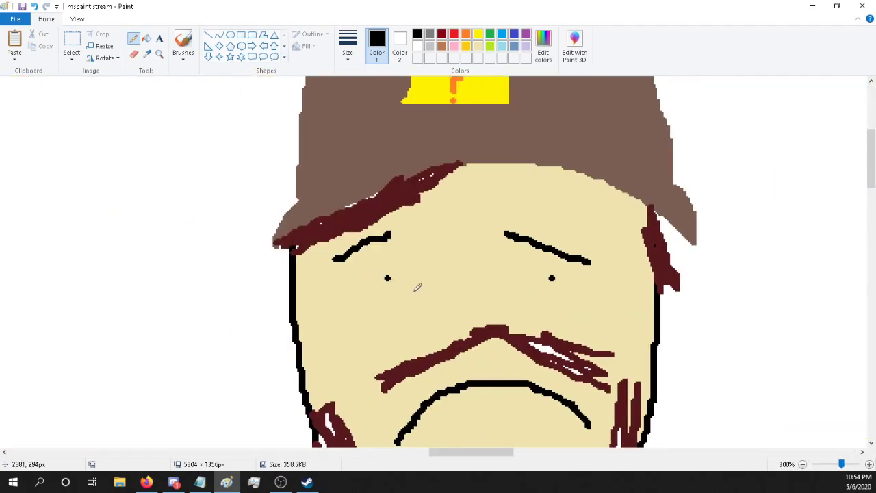
scroll(466, 409, down, 8)
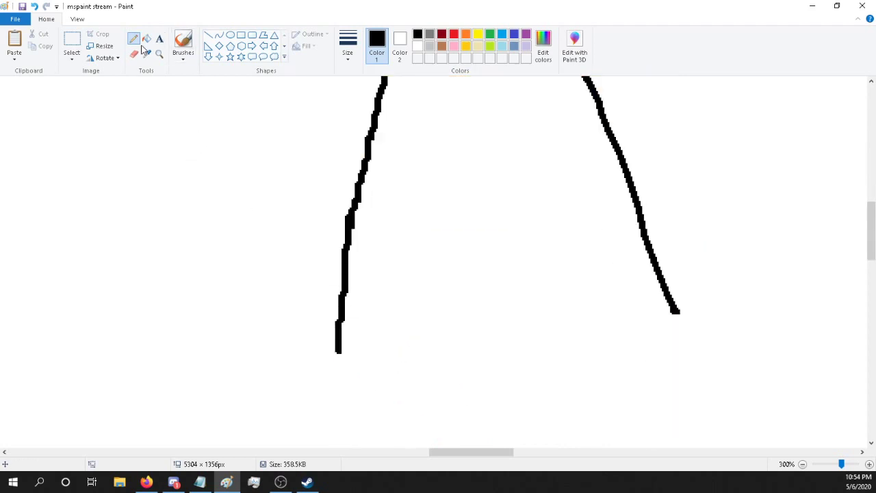
mouse_move(337, 351)
mouse_down()
mouse_move(595, 336)
mouse_move(653, 330)
mouse_move(679, 321)
mouse_move(678, 300)
mouse_up()
drag(842, 464, 824, 464)
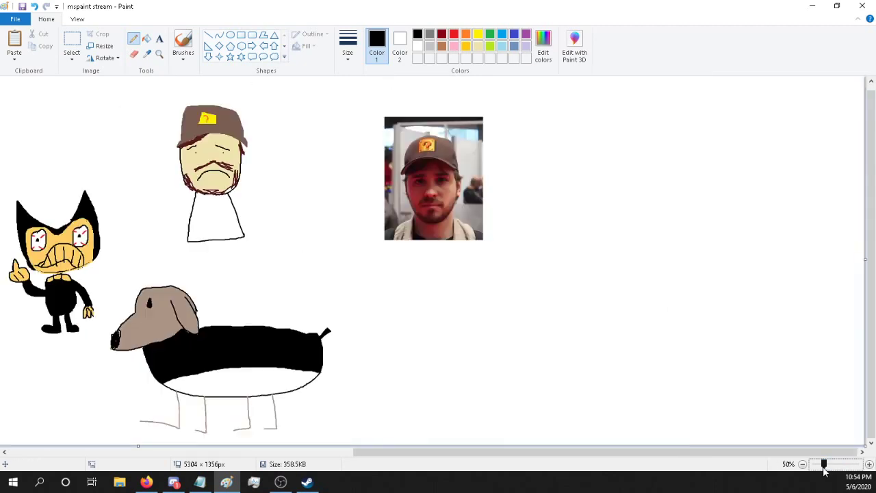
Step: Fill the cartoon man's body with green from the palette
click(491, 37)
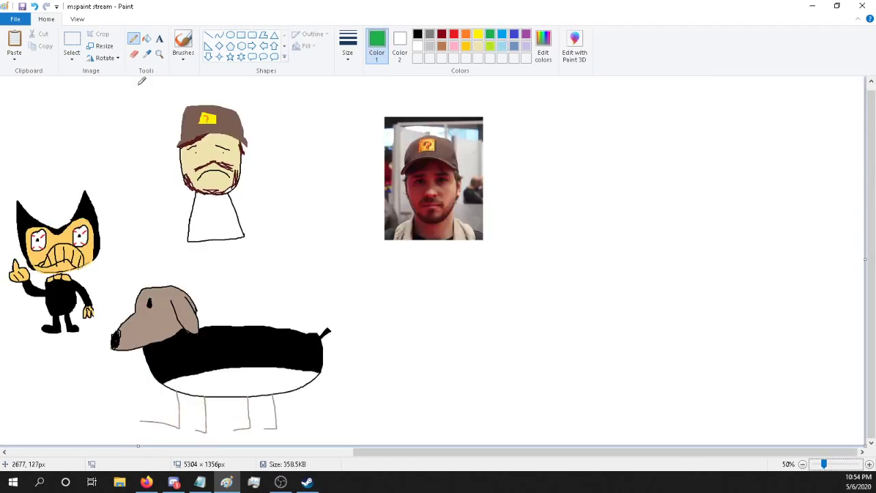
click(146, 38)
click(220, 222)
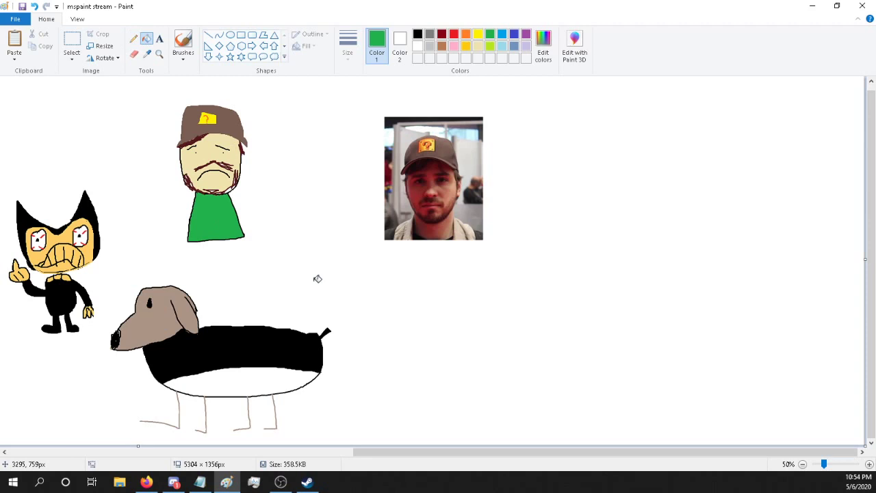
Step: Select the reference photo of the capped man and delete it from the canvas
click(72, 42)
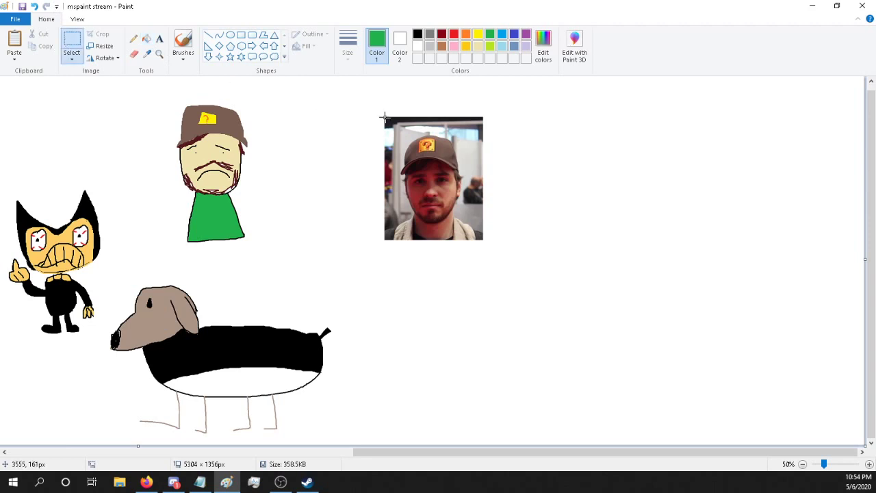
drag(359, 100, 532, 265)
right_click(408, 172)
click(428, 192)
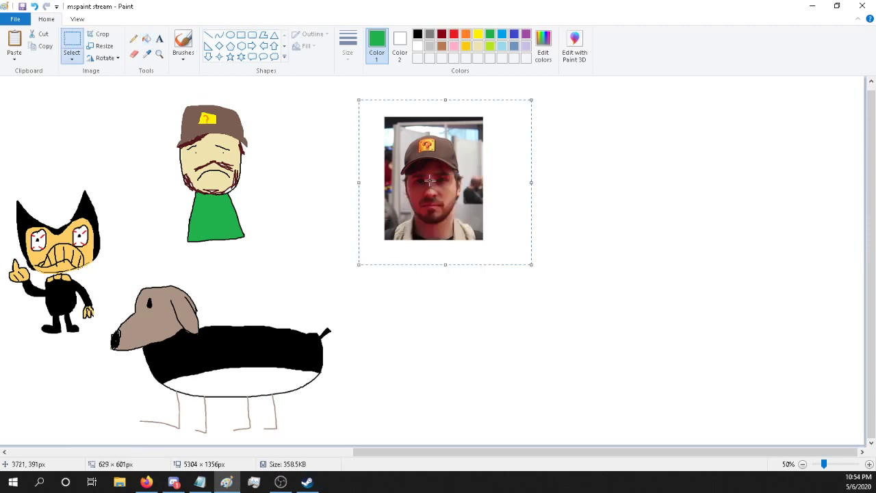
key(Delete)
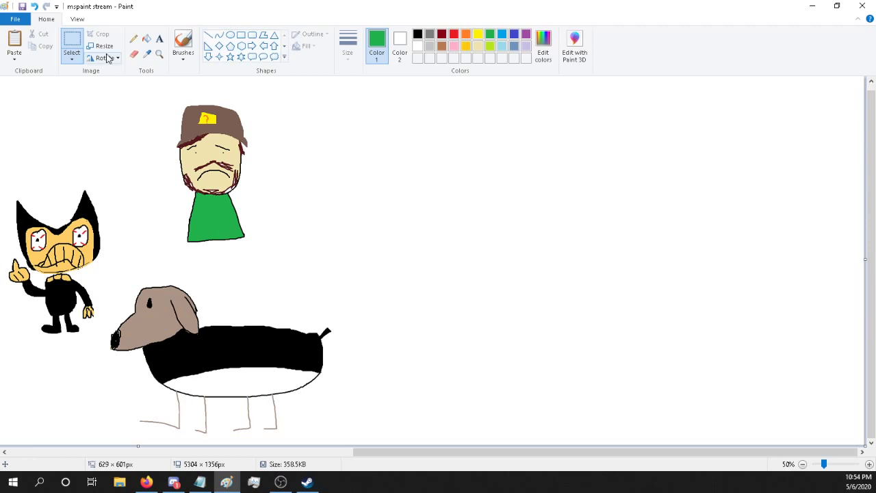
Step: Select the black-horned cartoon character and move it to the right-hand side of the capped man, above the dog
drag(423, 453, 351, 452)
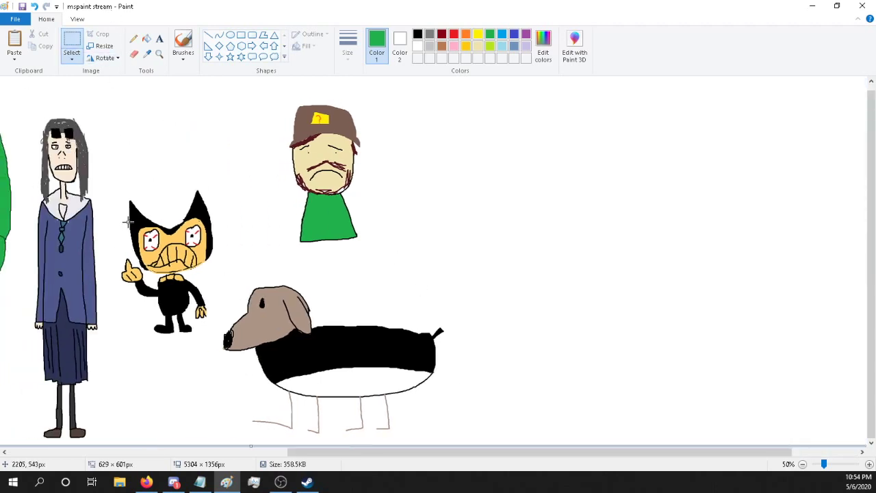
drag(114, 194, 220, 338)
drag(111, 174, 215, 335)
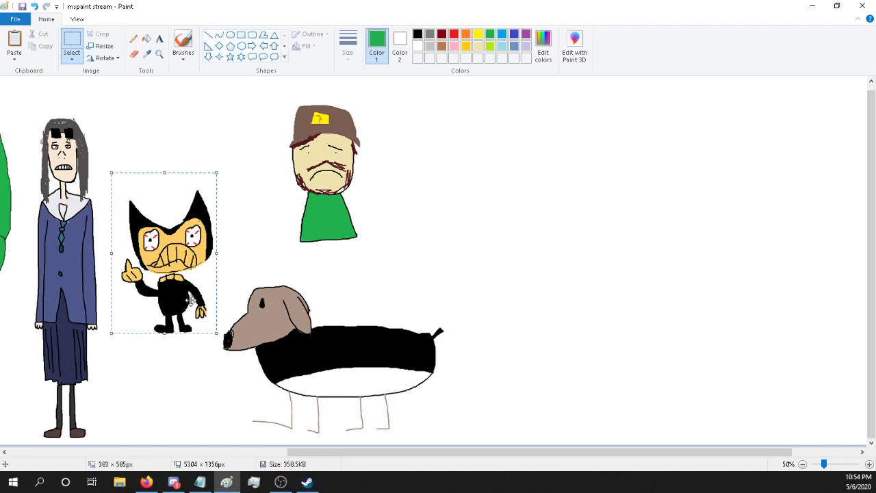
drag(182, 279, 445, 200)
click(274, 166)
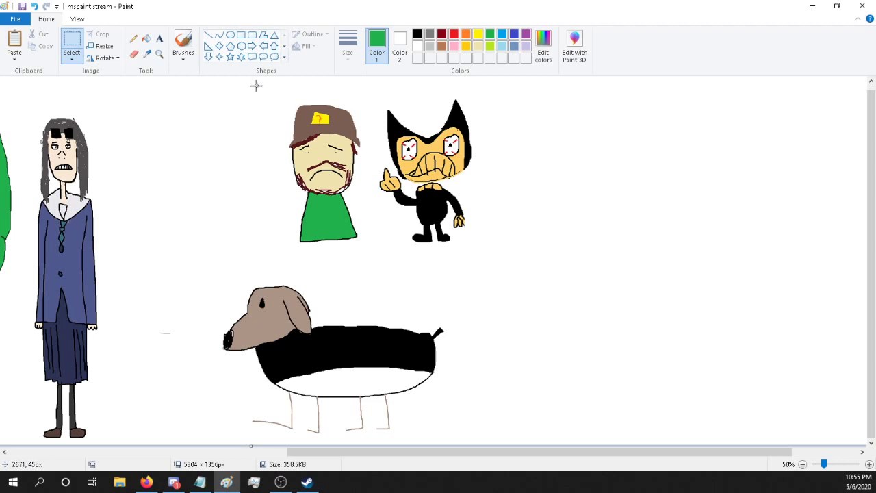
Step: Move the capped man and the horned character together leftward, close beside the long-haired woman
drag(264, 89, 491, 253)
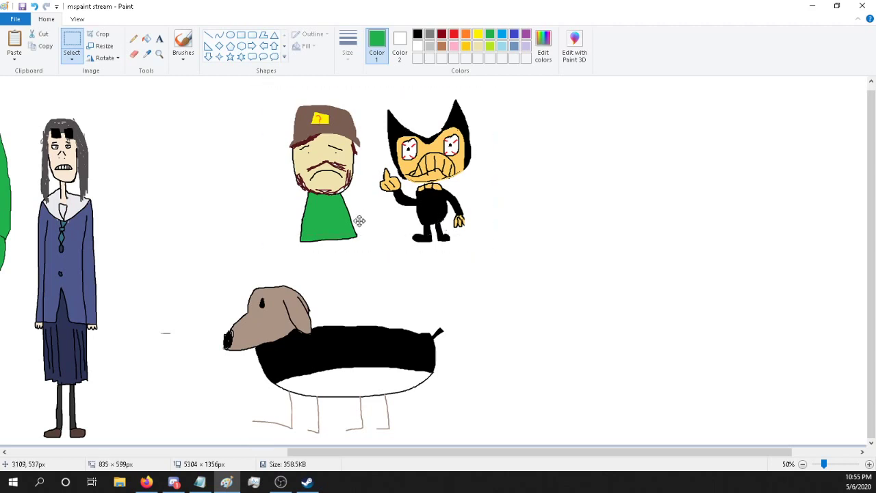
drag(438, 222, 276, 220)
click(417, 232)
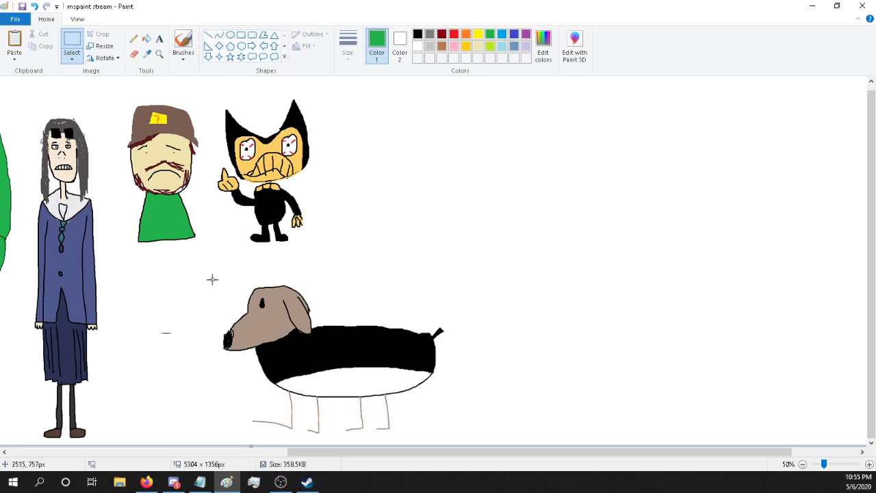
Step: Move the dog leftward so it sits beneath the capped man and the horned character
drag(195, 266, 493, 440)
mouse_move(400, 371)
mouse_down()
mouse_move(293, 366)
mouse_move(306, 364)
mouse_up()
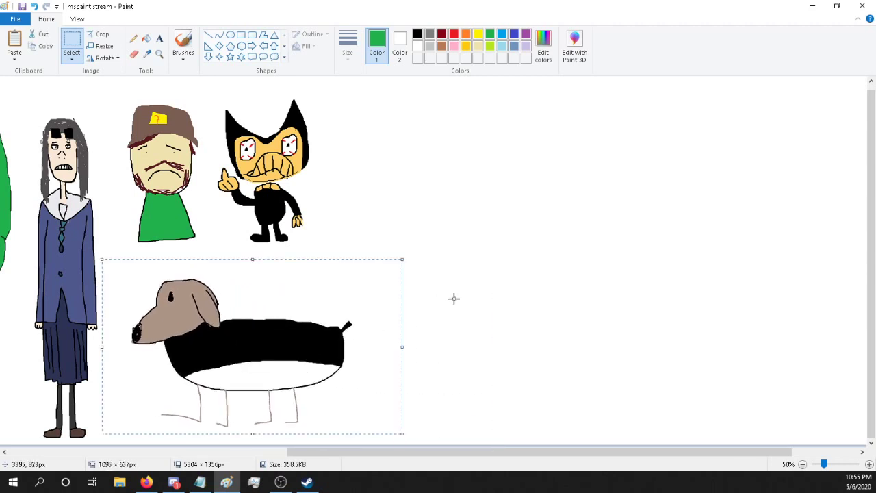
click(454, 297)
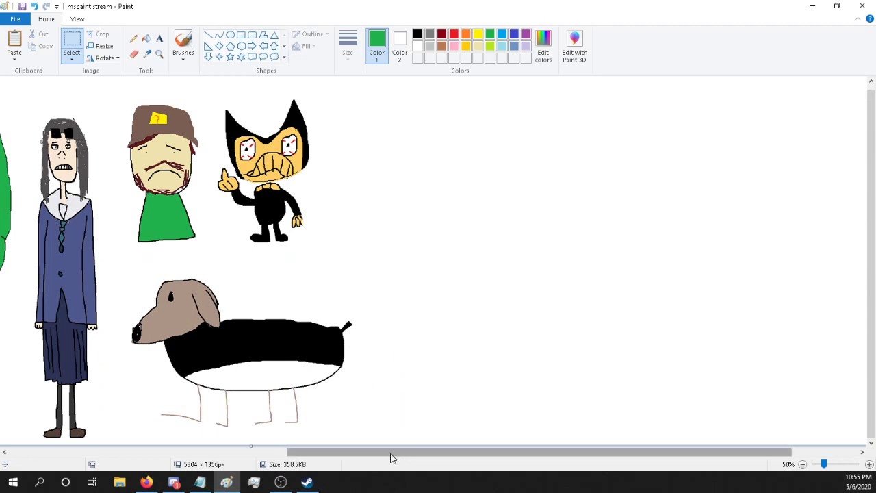
drag(385, 452, 405, 452)
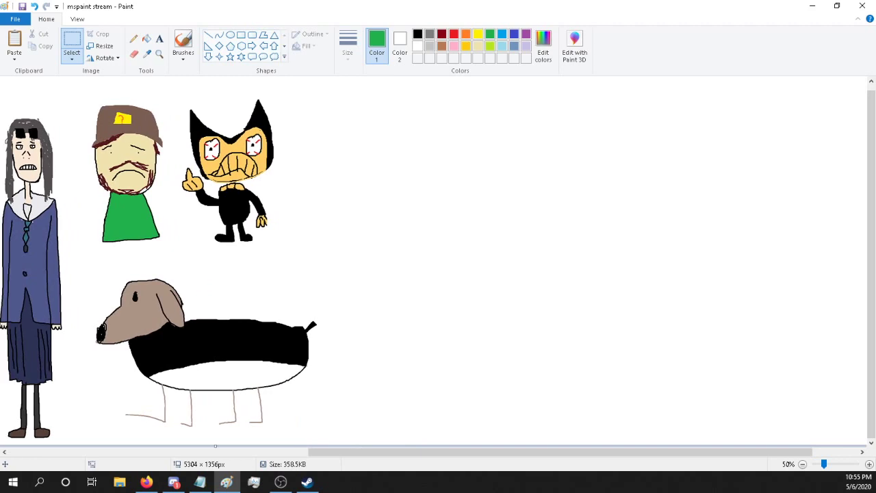
Step: Paste the copied picture of the baseball player into the drawing
key(alt+Tab)
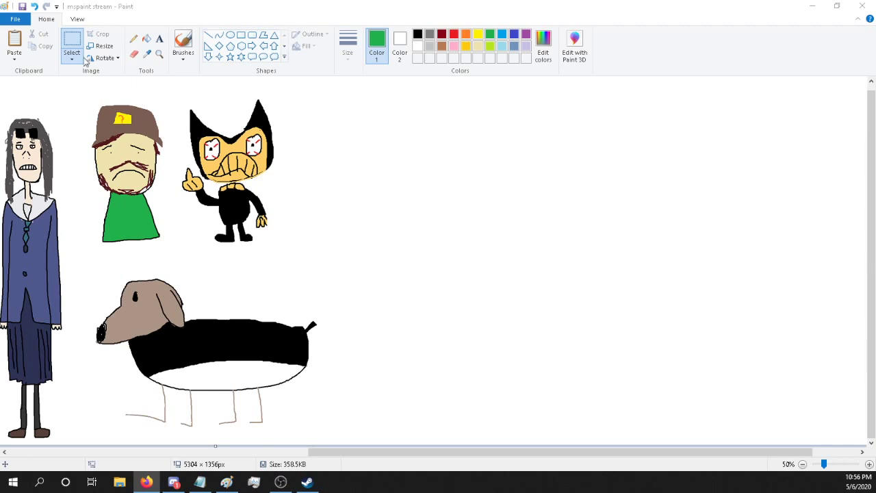
click(14, 60)
click(32, 83)
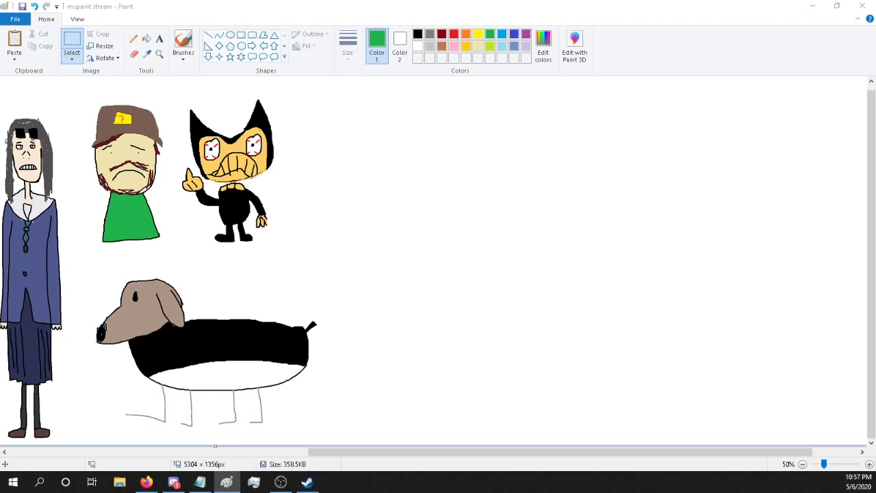
key(ctrl+v)
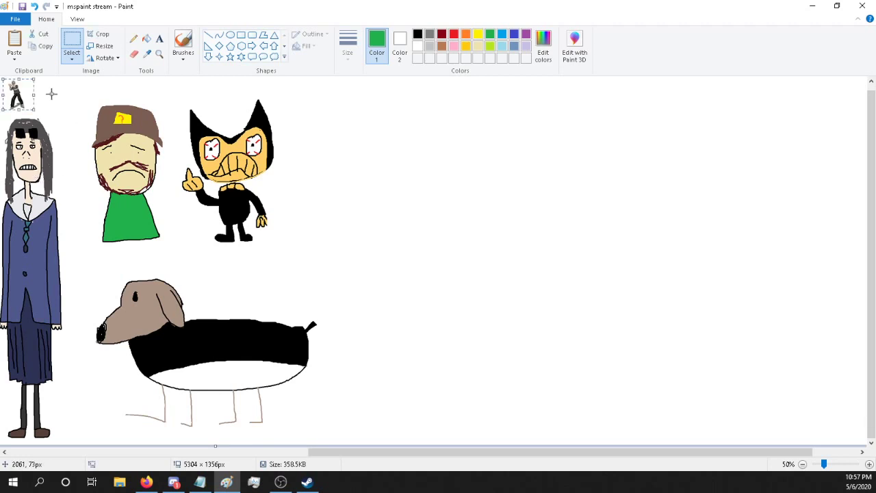
Step: Enlarge the baseball player picture, narrow it to 412 × 446 px and place it in the blank area right of the drawings
drag(18, 89, 482, 234)
drag(412, 189, 579, 233)
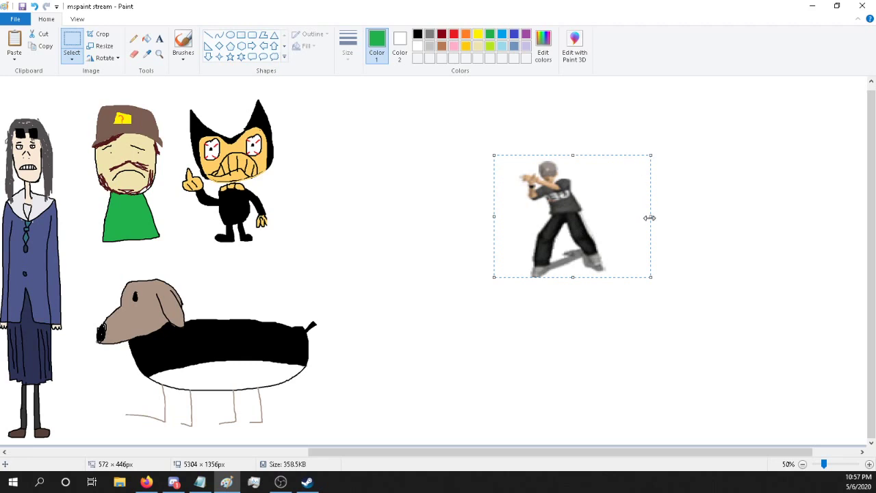
drag(651, 217, 607, 220)
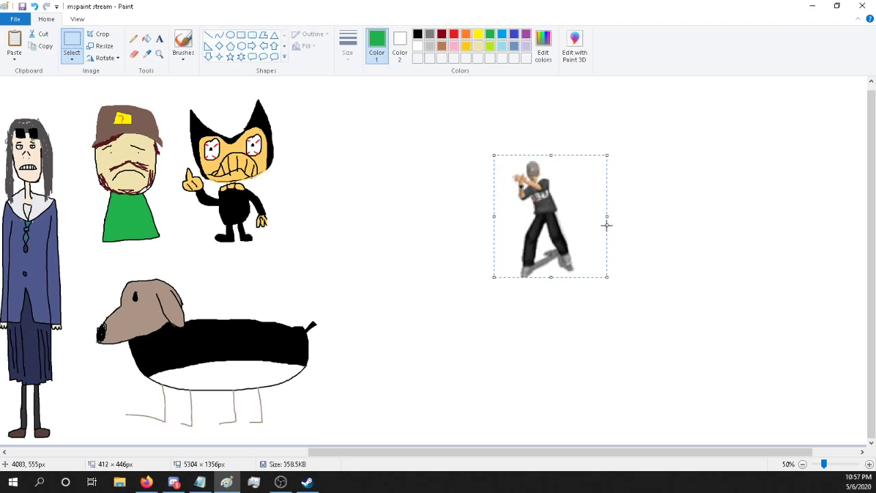
drag(540, 213, 580, 218)
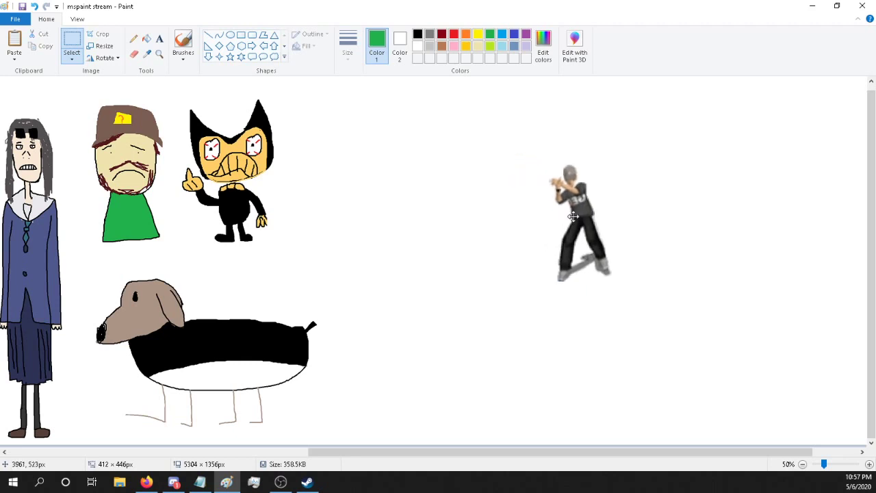
Step: Sample the dark colour of the player's trousers, outline a pair of trousers beside the picture and fill them with it
click(147, 53)
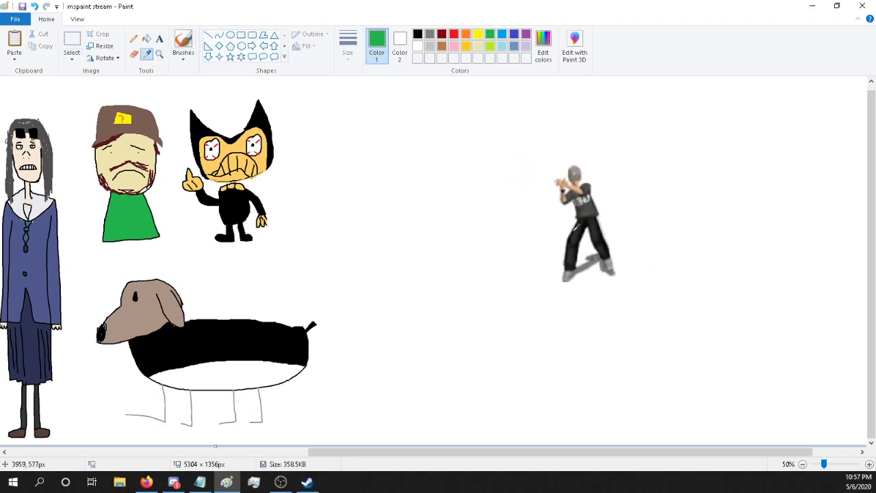
click(580, 228)
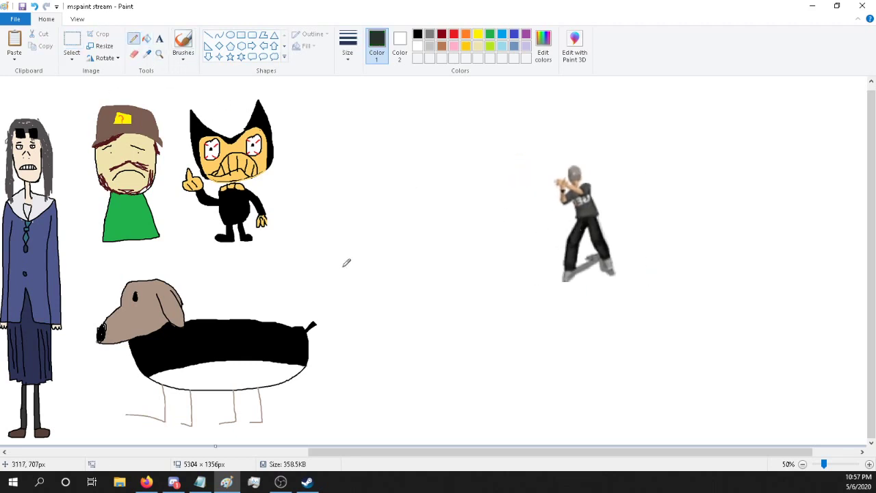
mouse_move(414, 225)
mouse_down()
mouse_move(400, 266)
mouse_move(413, 266)
mouse_move(417, 219)
mouse_move(410, 206)
mouse_move(442, 200)
mouse_move(456, 274)
mouse_move(446, 273)
mouse_move(418, 219)
mouse_up()
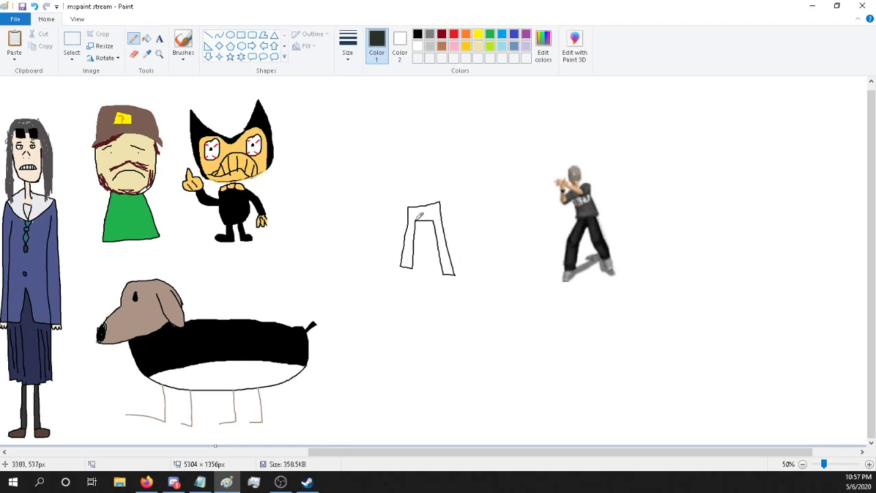
click(146, 38)
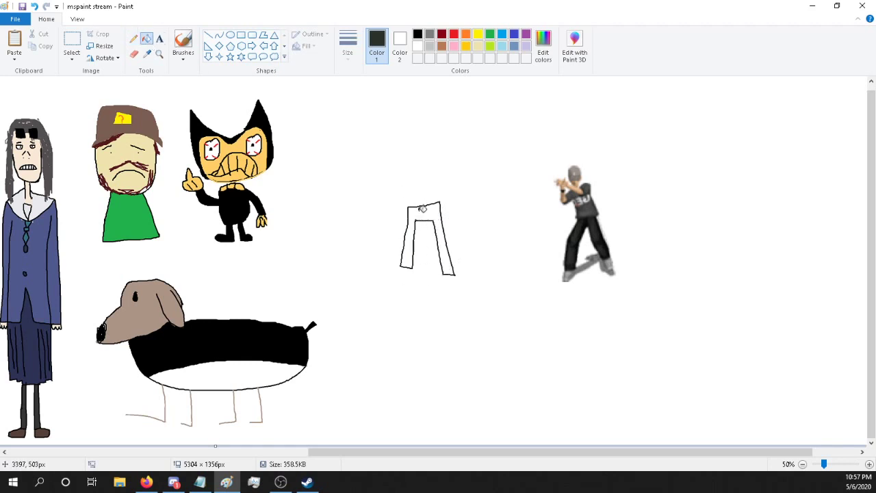
click(422, 210)
Step: Sample the dark grey of the player's clothing and outline a short-sleeved shirt above the trousers, undoing and redrawing its right side
key(alt+Tab)
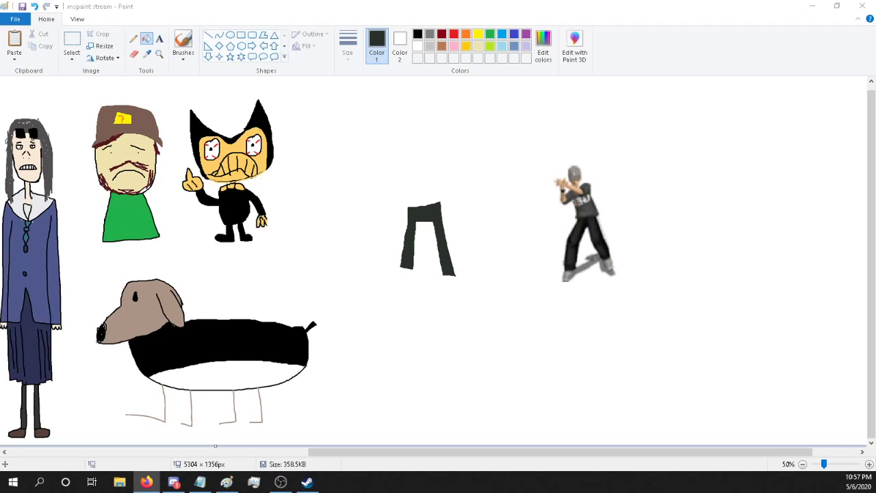
click(146, 53)
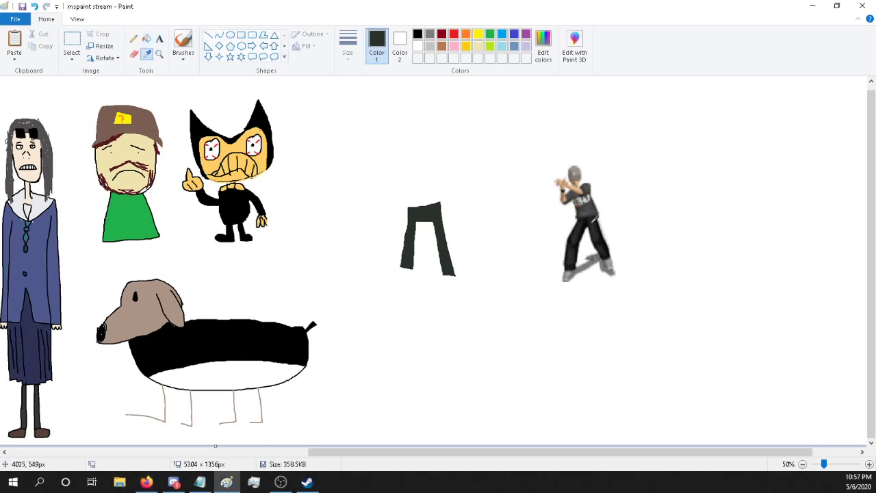
click(592, 222)
click(134, 38)
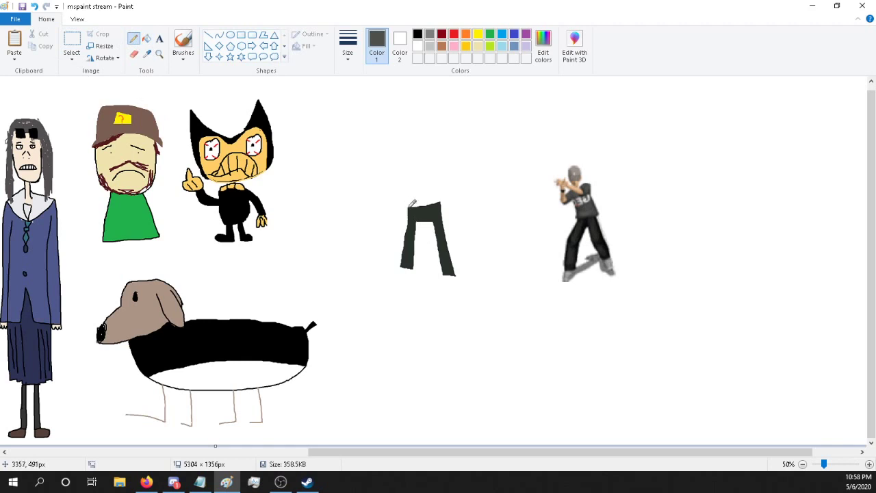
mouse_move(409, 204)
mouse_down()
mouse_move(406, 170)
mouse_move(398, 192)
mouse_move(390, 184)
mouse_move(408, 157)
mouse_move(435, 155)
mouse_move(454, 174)
mouse_move(448, 180)
mouse_up()
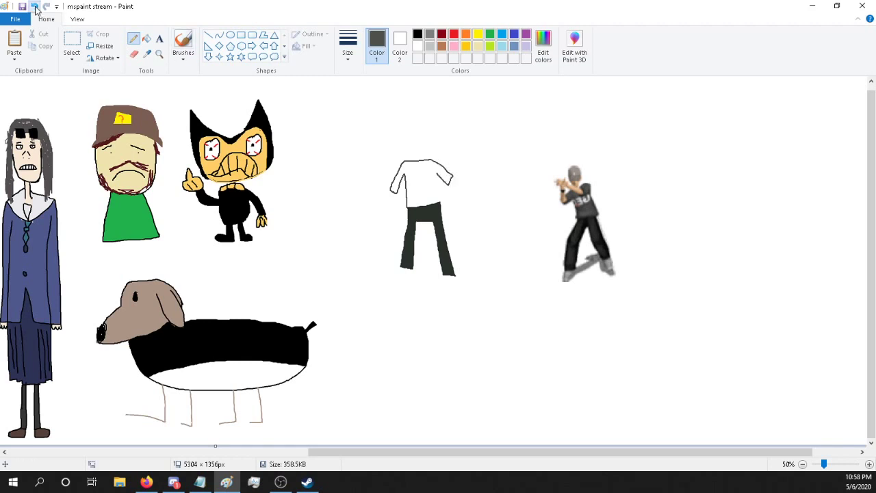
click(34, 6)
mouse_move(394, 192)
mouse_down()
mouse_move(409, 156)
mouse_move(439, 164)
mouse_move(457, 183)
mouse_move(439, 170)
mouse_move(441, 206)
mouse_up()
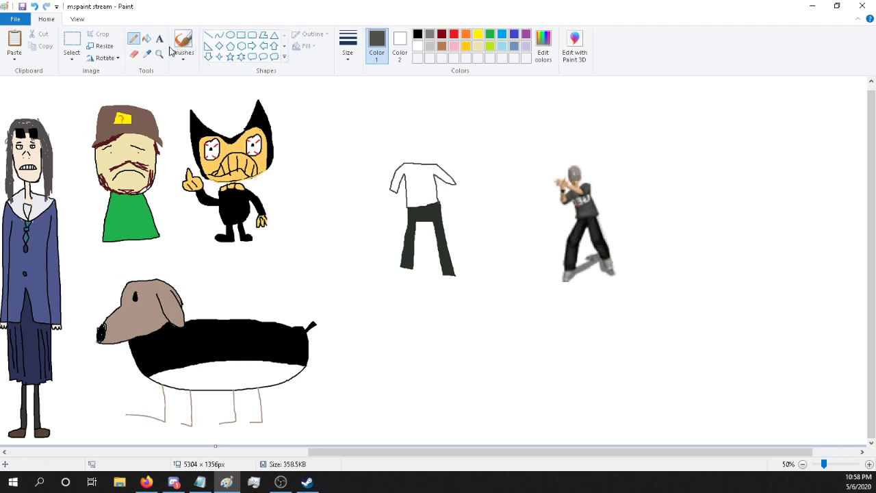
Step: Try a skin-tone stroke at the shirt's left sleeve, and undo back to the first strokes of the shirt's left side
click(149, 57)
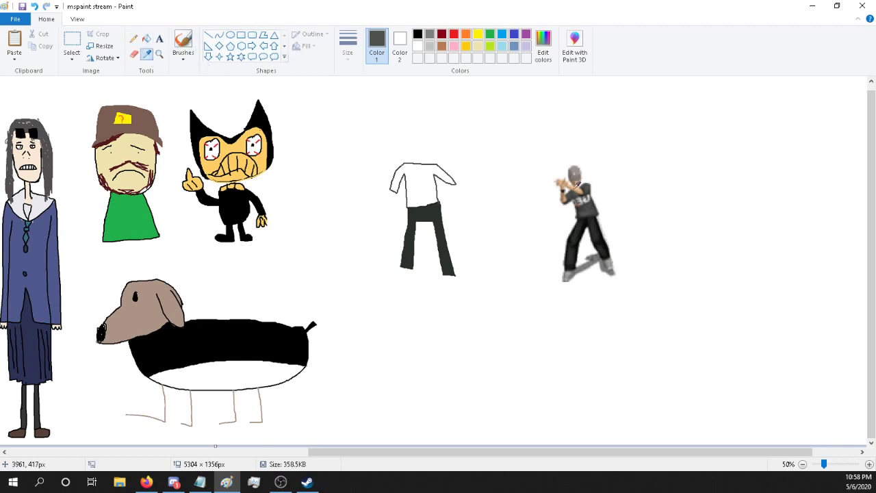
click(226, 168)
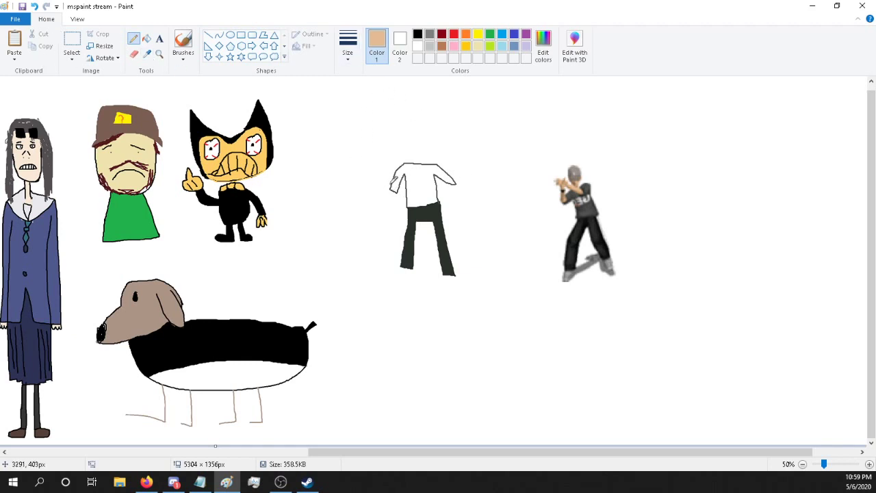
click(34, 7)
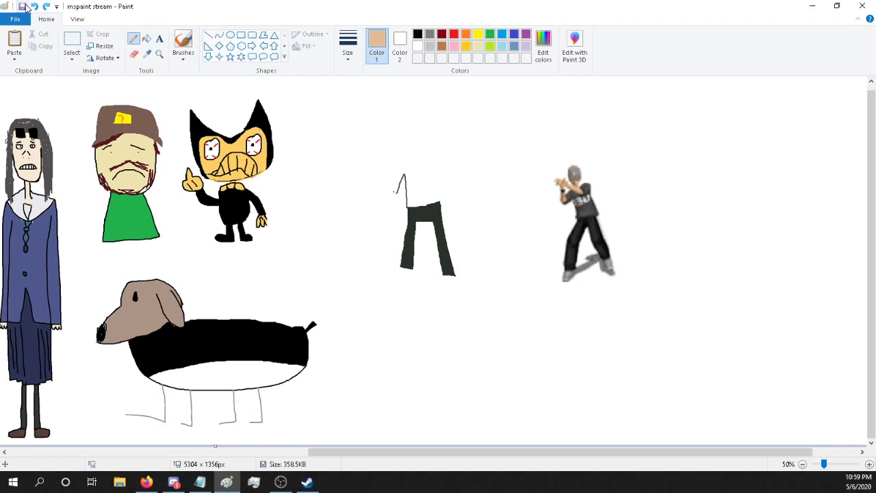
Step: Sample the dark grey, complete the short-sleeved shirt outline above the trousers and fill it with that colour
click(417, 35)
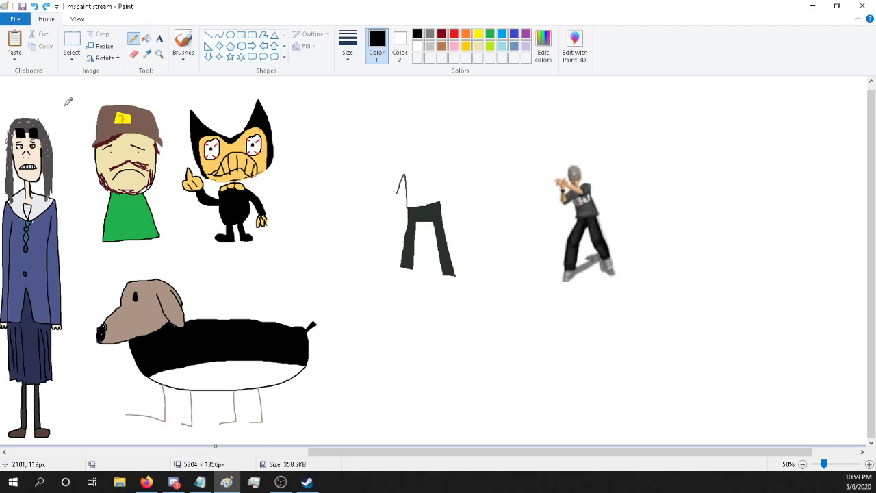
click(133, 53)
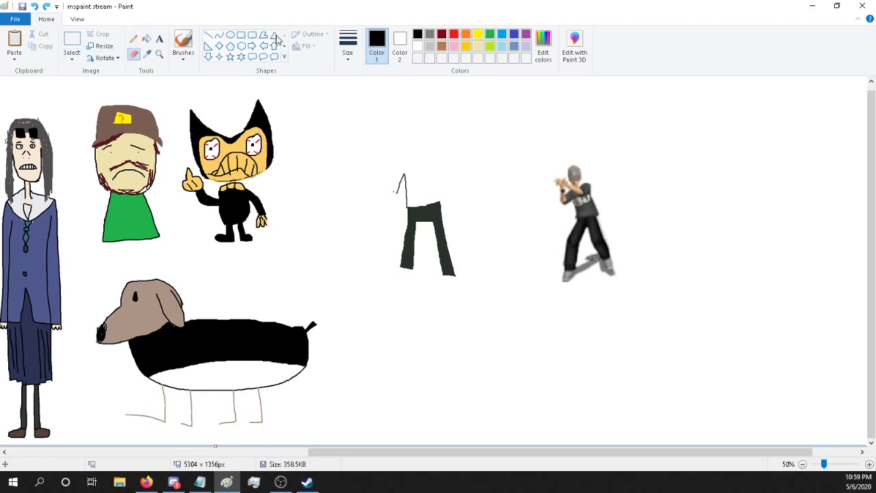
click(146, 55)
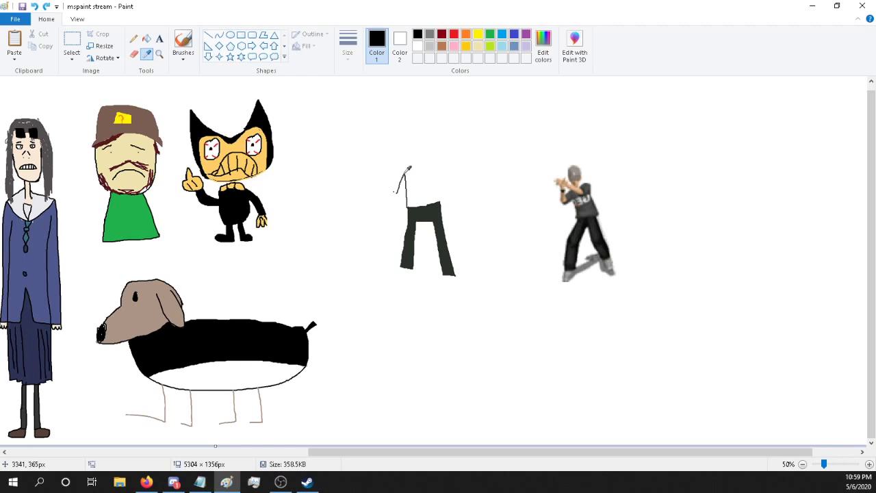
click(409, 167)
click(134, 39)
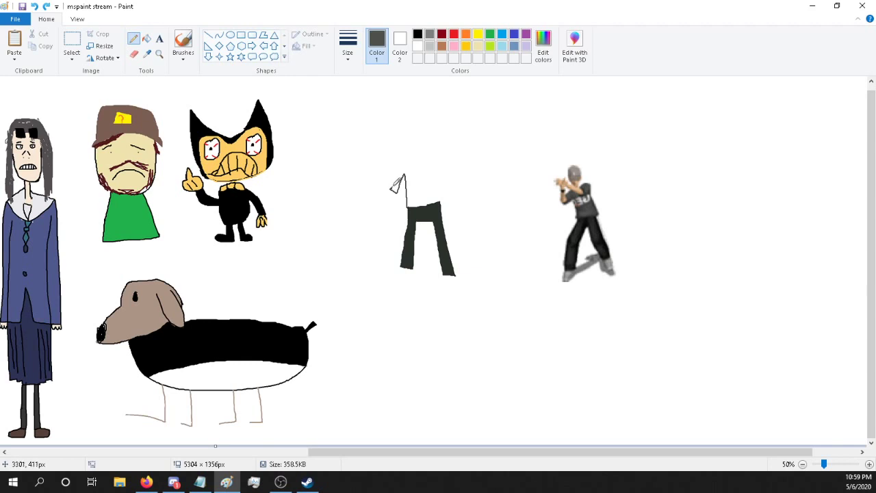
mouse_move(391, 189)
mouse_down()
mouse_move(412, 166)
mouse_move(444, 164)
mouse_move(452, 181)
mouse_up()
drag(442, 183, 442, 204)
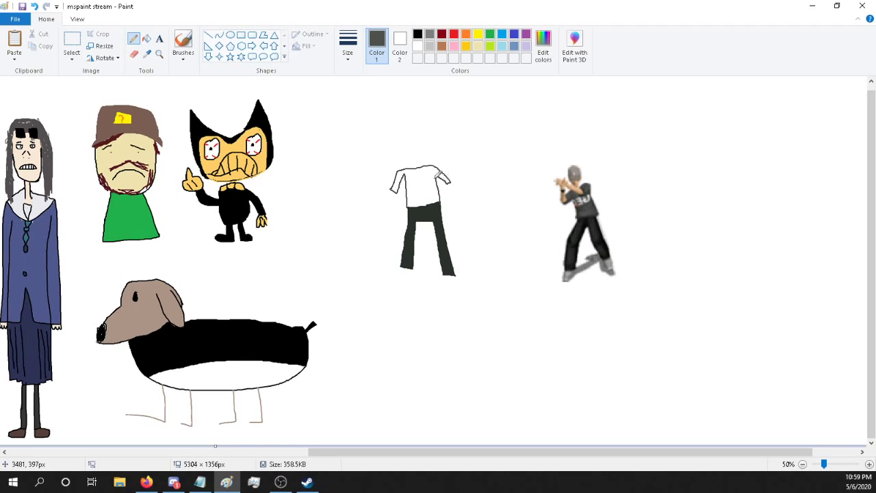
click(147, 38)
click(428, 181)
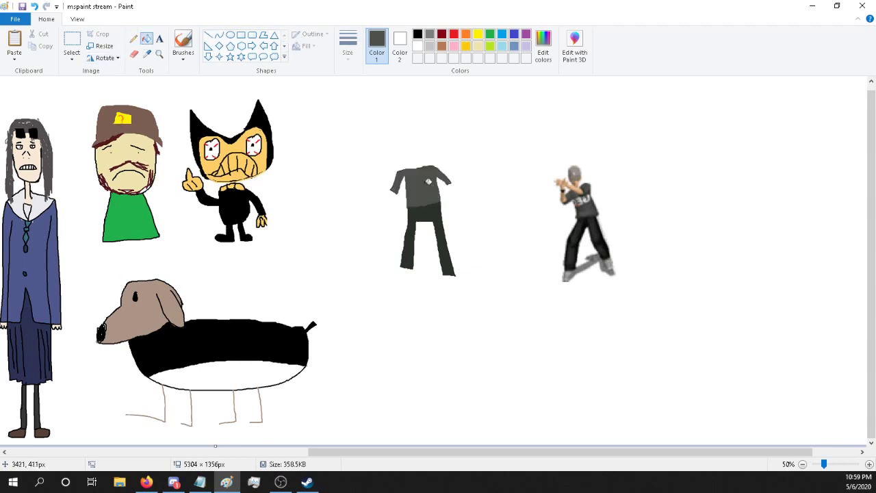
Step: Sample a skin tone, draw both hands, the neck and the head around the shirt, and fill the head with it
click(133, 38)
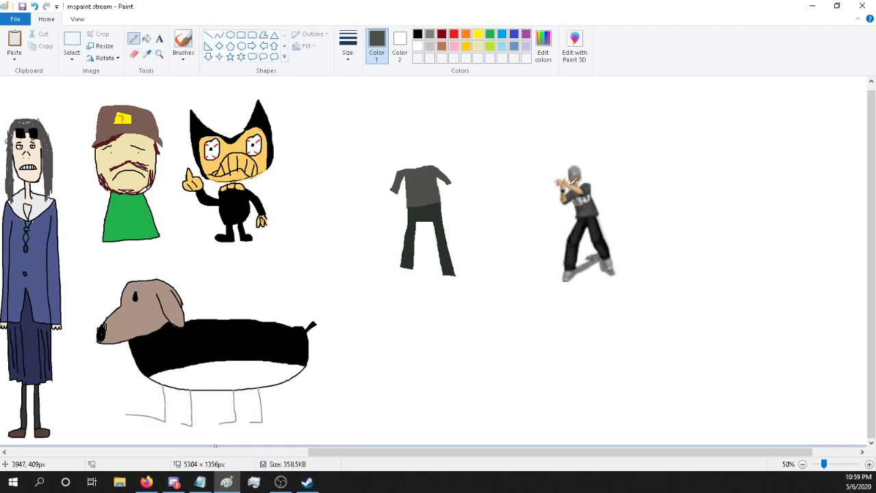
click(147, 53)
click(226, 171)
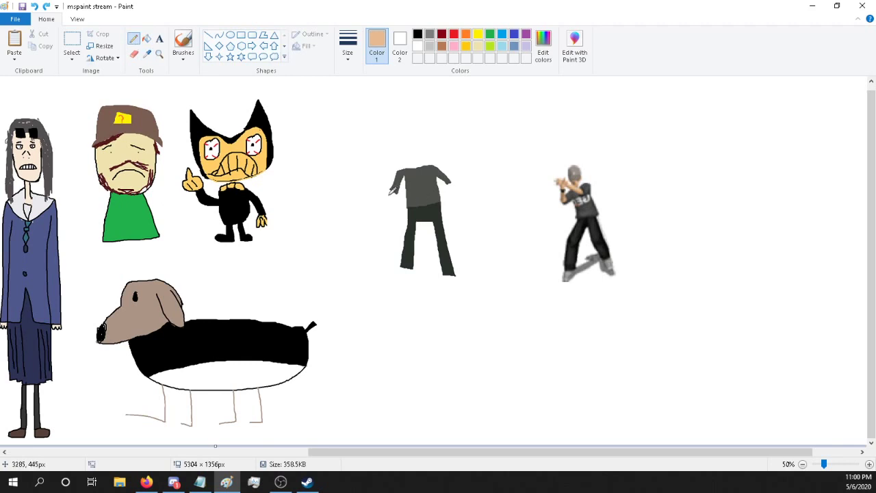
drag(390, 194, 452, 185)
mouse_move(419, 164)
mouse_down()
mouse_move(406, 151)
mouse_move(413, 144)
mouse_move(422, 154)
mouse_move(413, 159)
mouse_move(415, 147)
mouse_up()
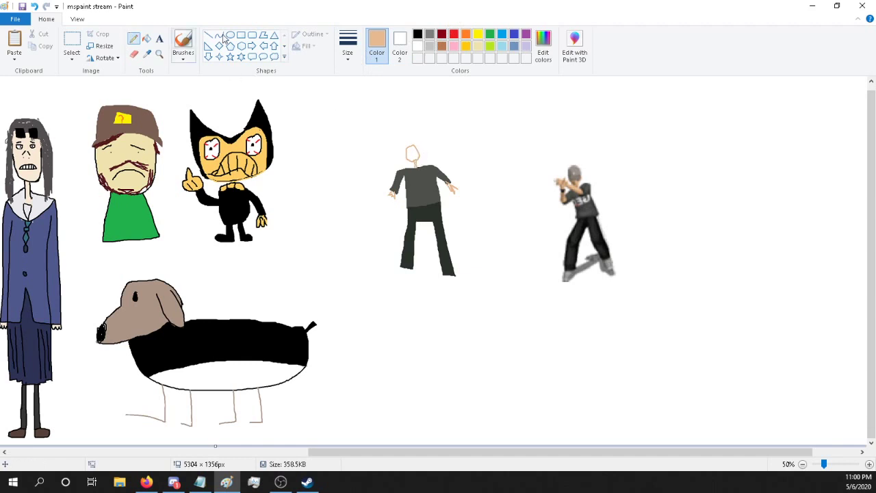
click(146, 39)
click(414, 157)
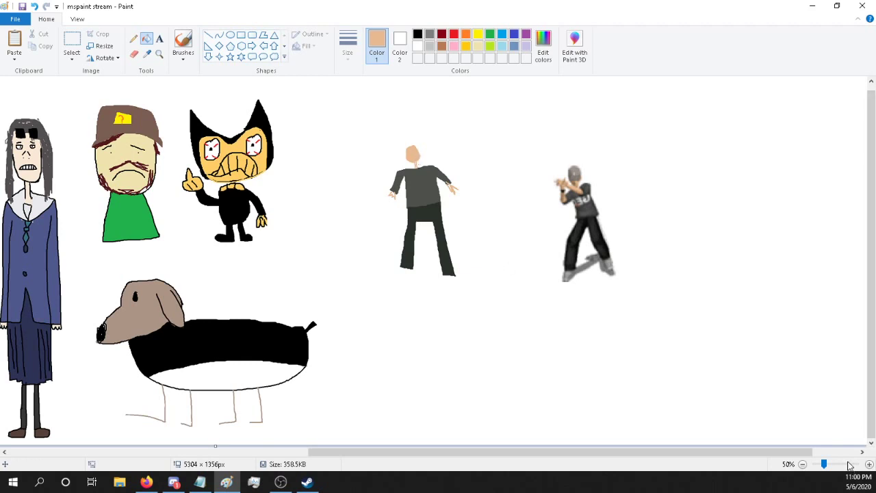
Step: Zoom in to 100% on the drawn player and fill the gaps in the hand at the left sleeve with skin tone
ctrl+scroll(654, 286, up, 2)
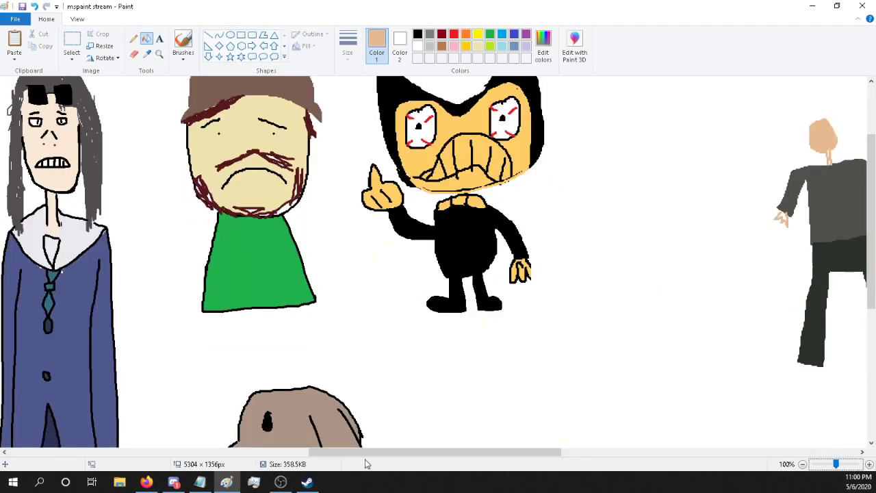
drag(363, 452, 578, 437)
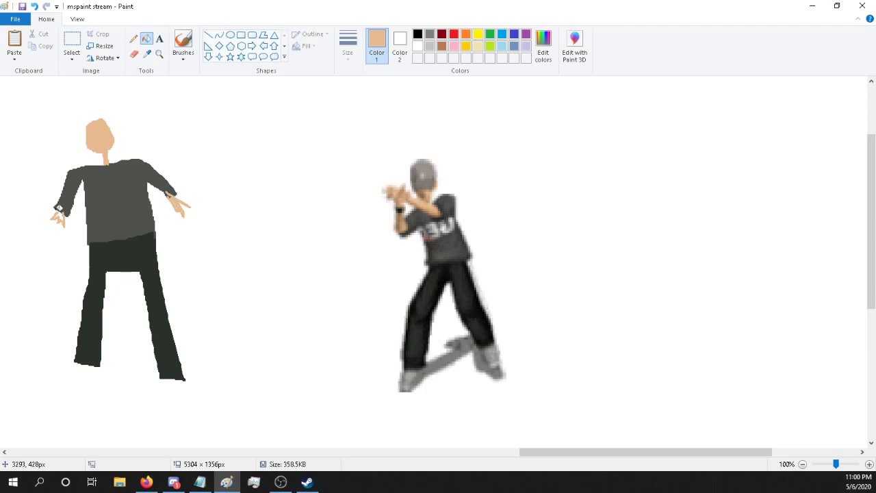
click(135, 41)
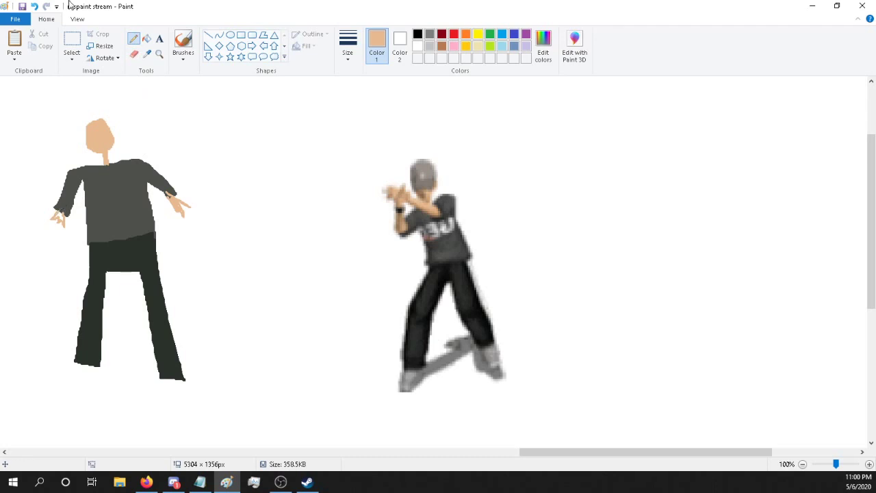
click(146, 39)
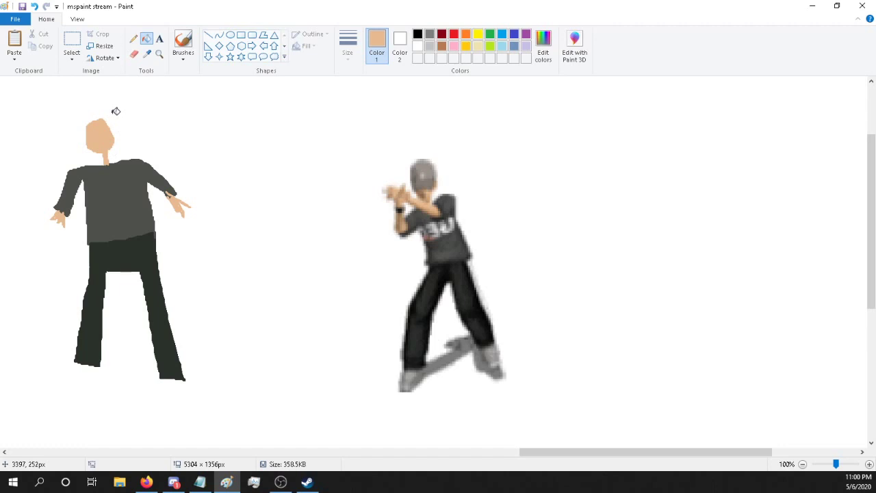
Step: Sample the grey of the cap in the picture, draw a cap with a brim pointing left on the head and fill it
click(147, 54)
click(431, 164)
click(134, 38)
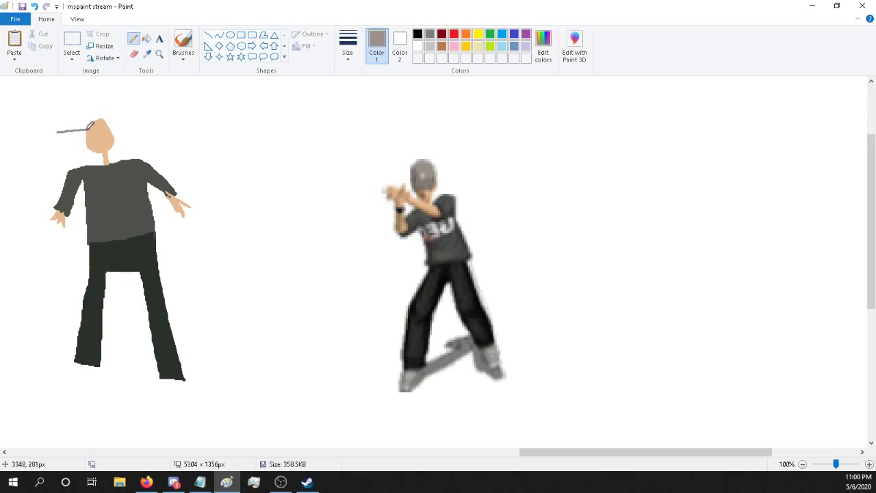
mouse_move(88, 128)
mouse_down()
mouse_move(112, 125)
mouse_move(96, 115)
mouse_move(87, 127)
mouse_up()
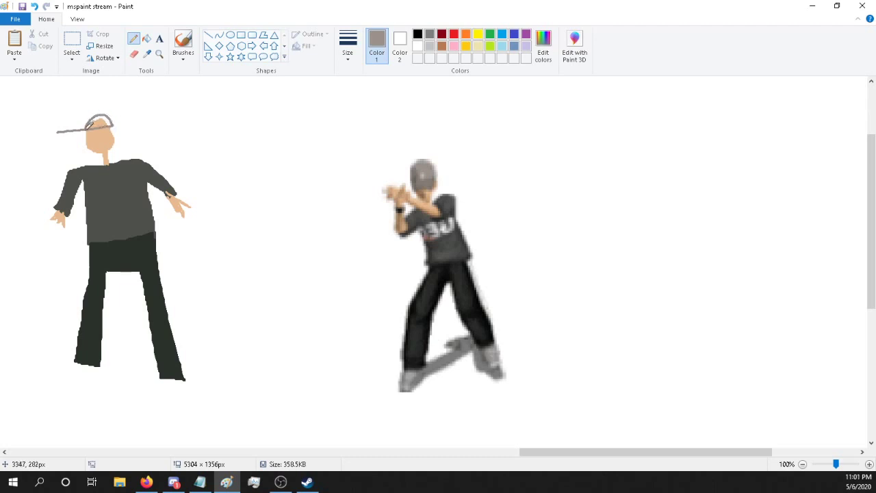
click(146, 38)
click(104, 120)
click(104, 120)
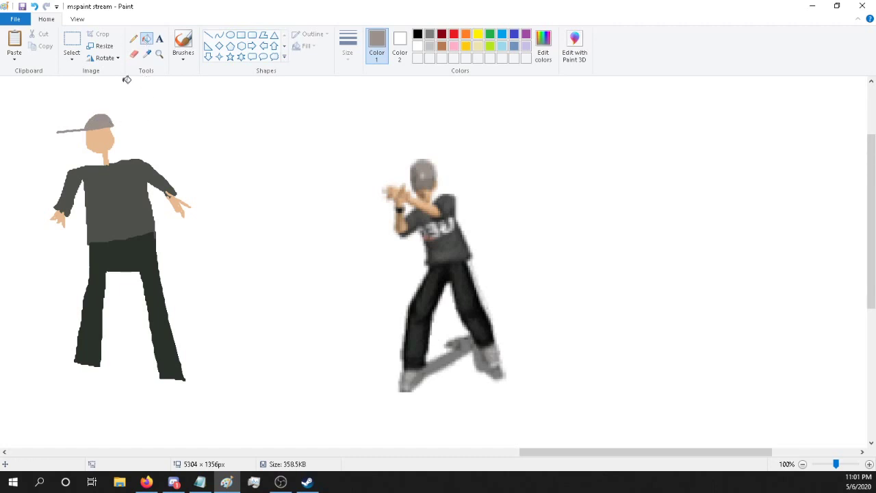
Step: Add the text "weed" in black Arial Black, size 8, and place it on the front of the cap
click(133, 39)
click(160, 38)
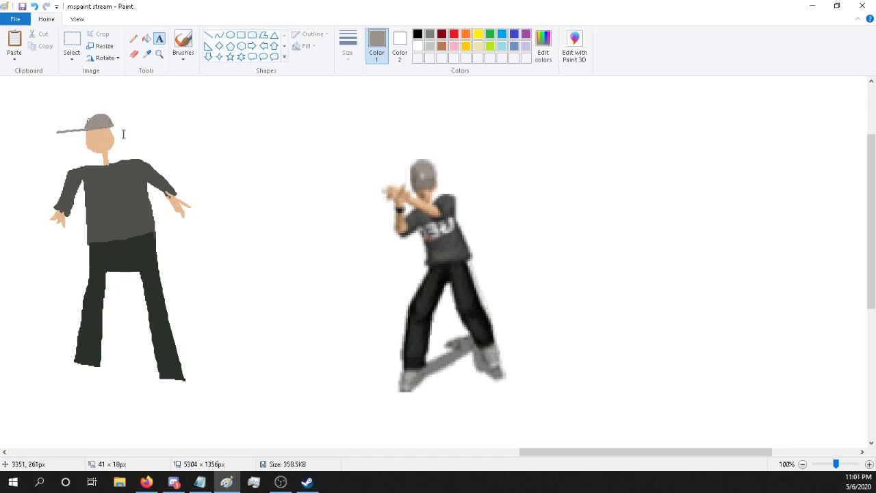
click(86, 110)
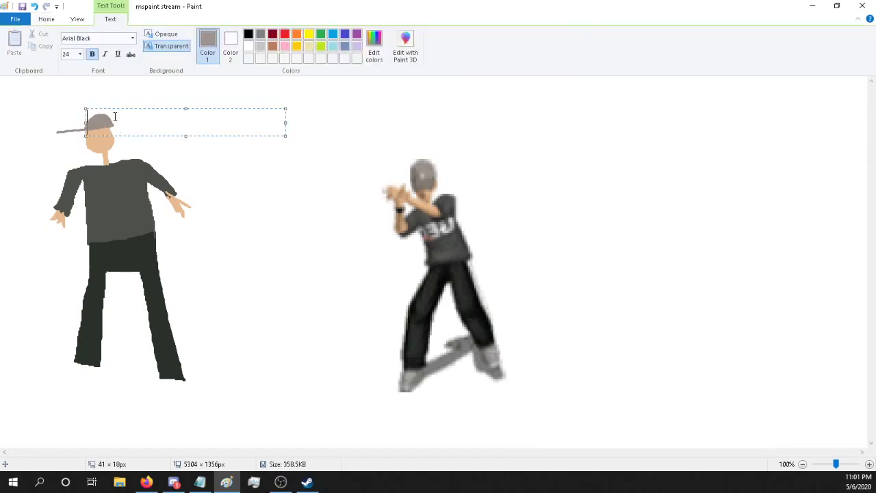
click(79, 55)
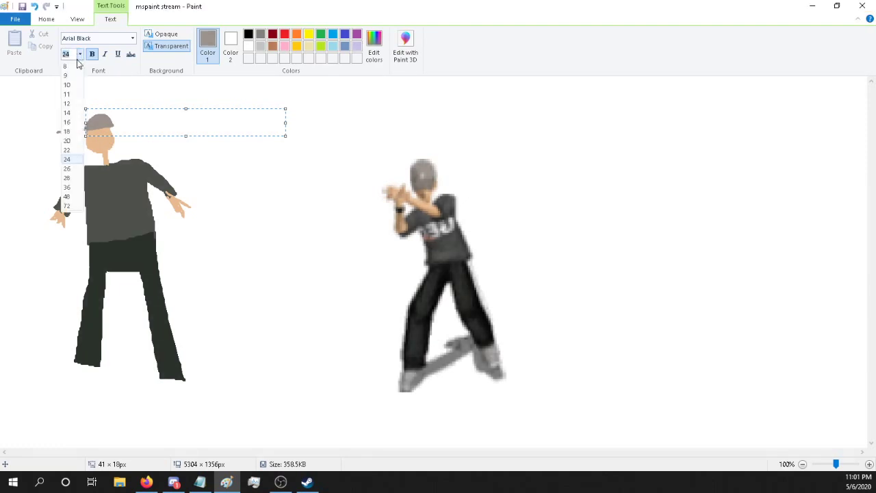
click(69, 66)
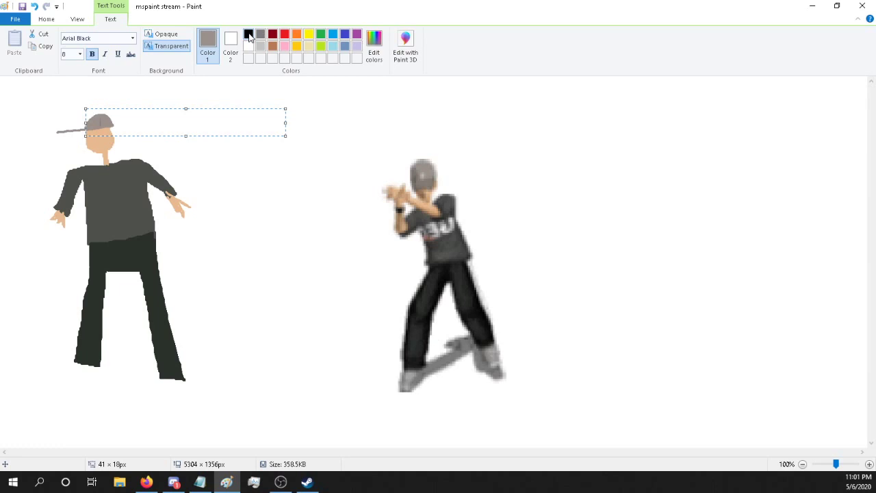
text(w)
click(250, 37)
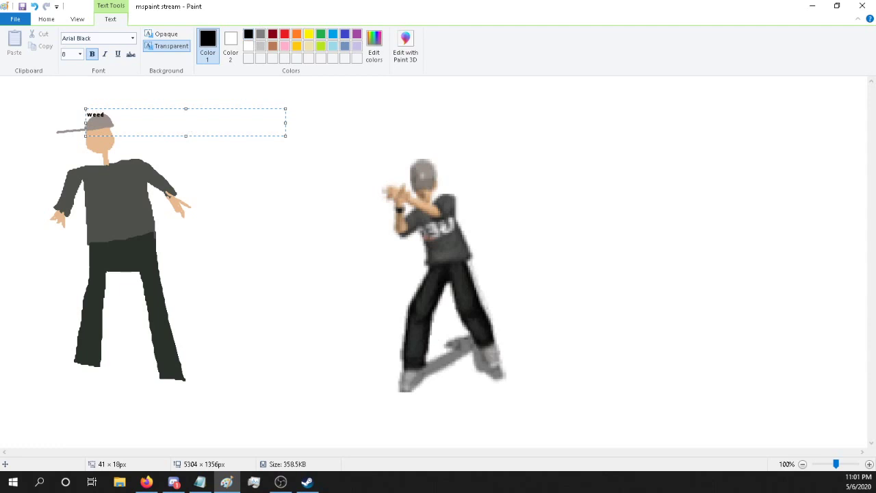
key(ctrl+a)
drag(121, 109, 128, 108)
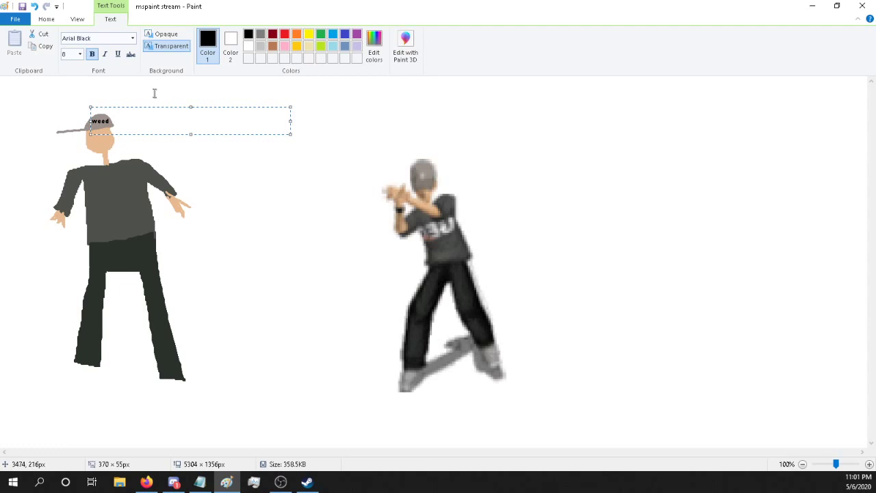
click(155, 92)
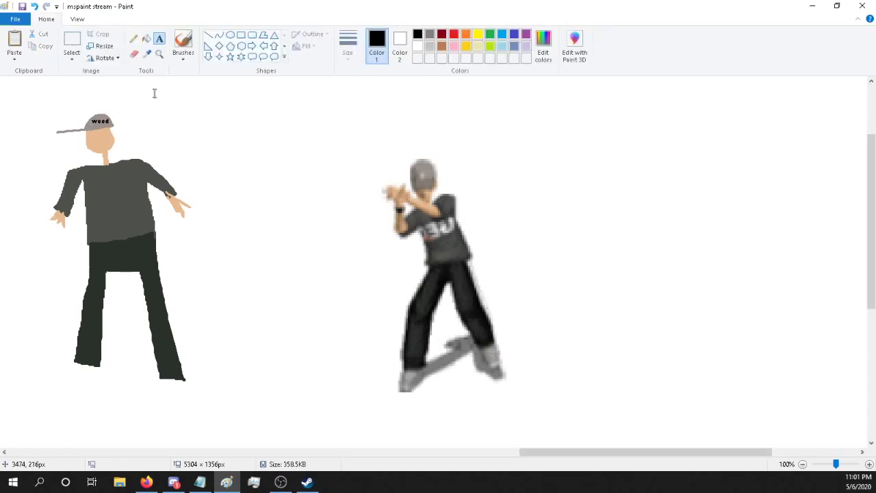
Step: Draw black dot eyes, slanted eyebrows and a wide smile on the player's face
click(134, 39)
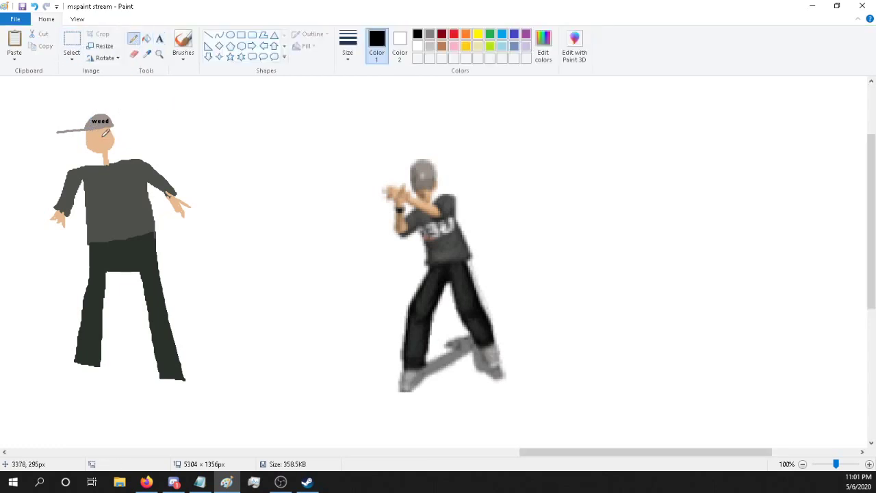
click(97, 135)
click(107, 134)
mouse_move(102, 131)
mouse_down()
mouse_move(112, 126)
mouse_move(113, 141)
mouse_up()
Step: Sample the light grey of the shoes in the picture, outline a shoe under each trouser leg and fill both
click(146, 53)
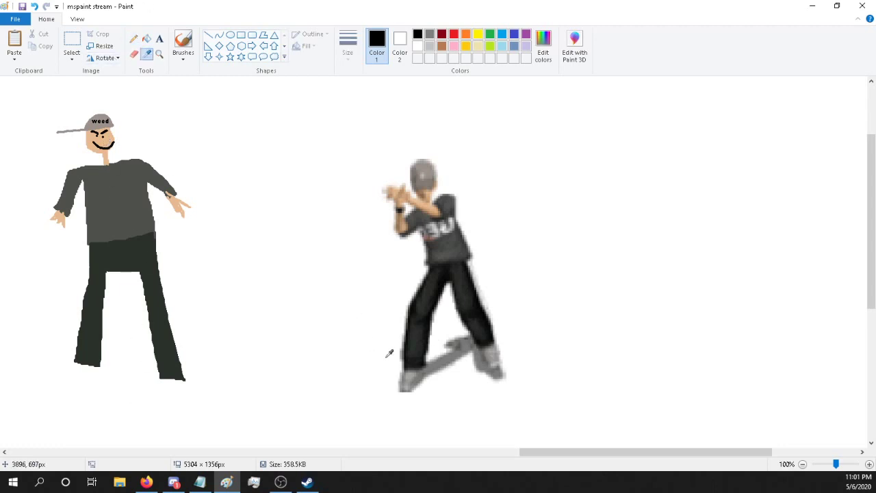
click(408, 375)
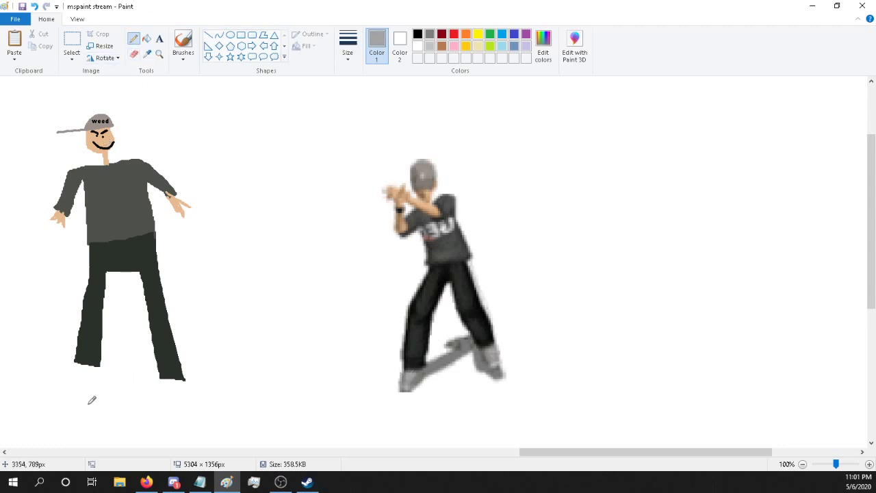
mouse_move(92, 360)
mouse_down()
mouse_move(60, 363)
mouse_move(67, 373)
mouse_move(104, 363)
mouse_up()
mouse_move(159, 378)
mouse_down()
mouse_move(200, 380)
mouse_move(199, 390)
mouse_move(164, 397)
mouse_move(156, 376)
mouse_up()
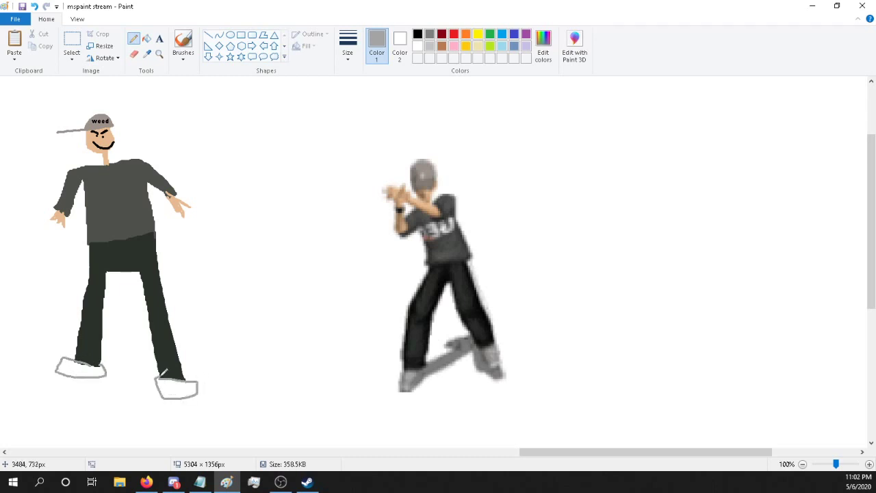
click(147, 38)
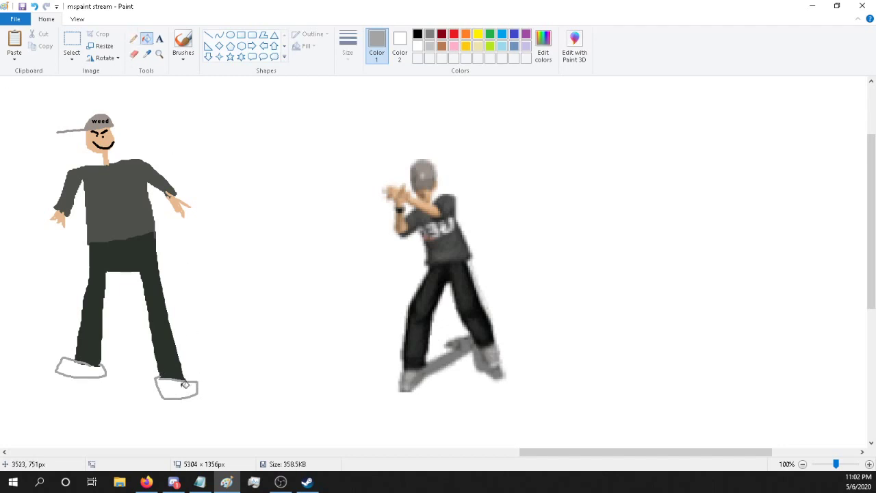
click(185, 386)
click(89, 369)
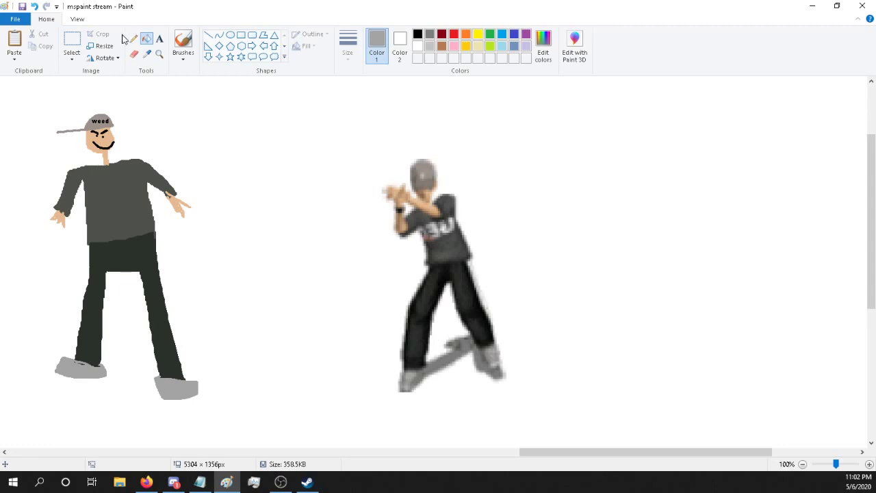
Step: Write on the player's shirt in black "hi my name is", the character's name, "from", the Twitch channel address and "sponsored by raid"
click(159, 38)
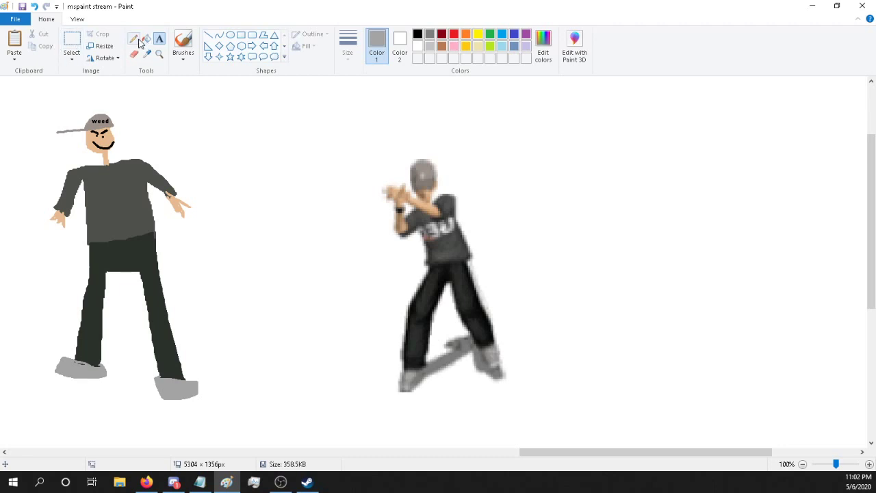
click(93, 180)
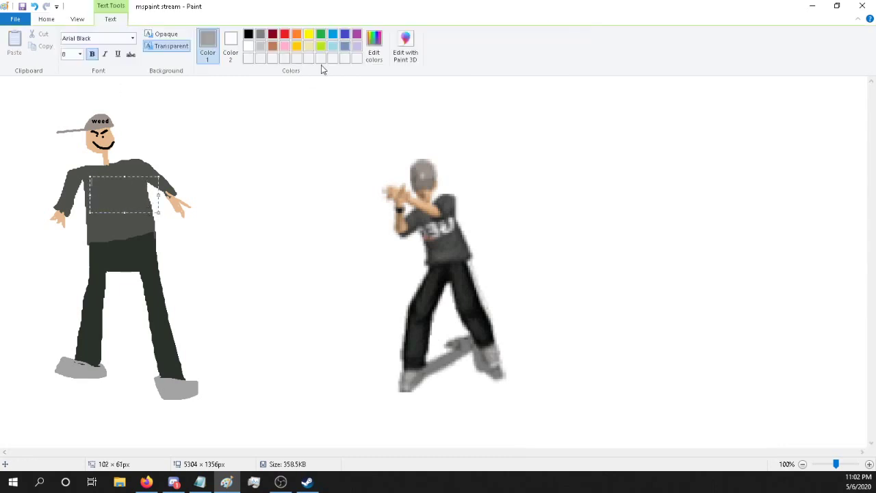
click(248, 36)
text(hi my name i)
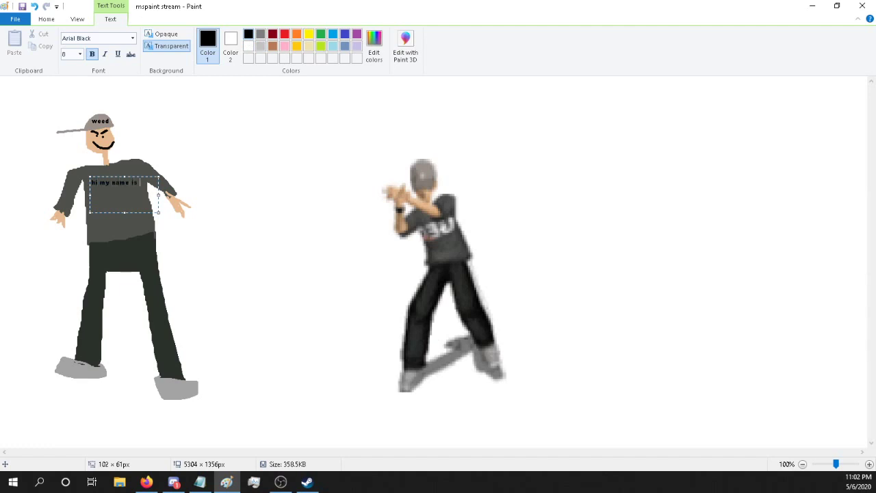
text(s)
key(Return)
text(justin dance from twitch.tv/gay_furry sponsored by sprd)
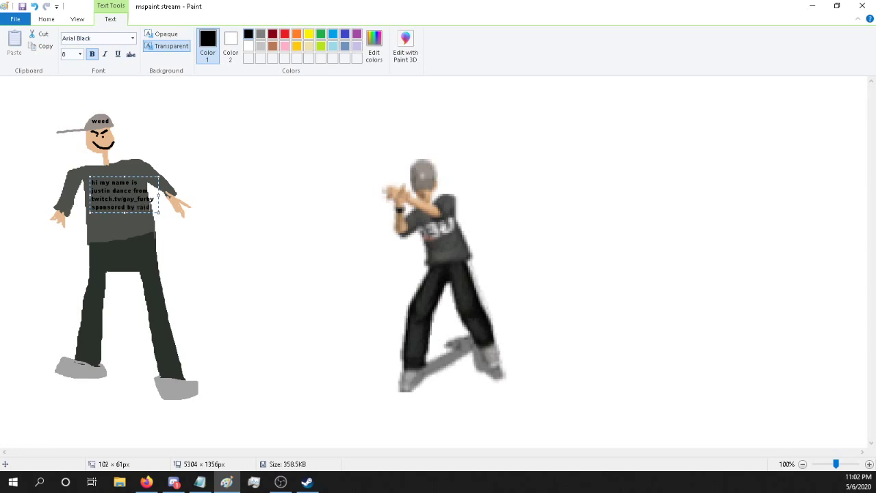
Step: Continue the shirt text with "shadow legends please play it on mobile phones my family is in danger" and place it
text(h)
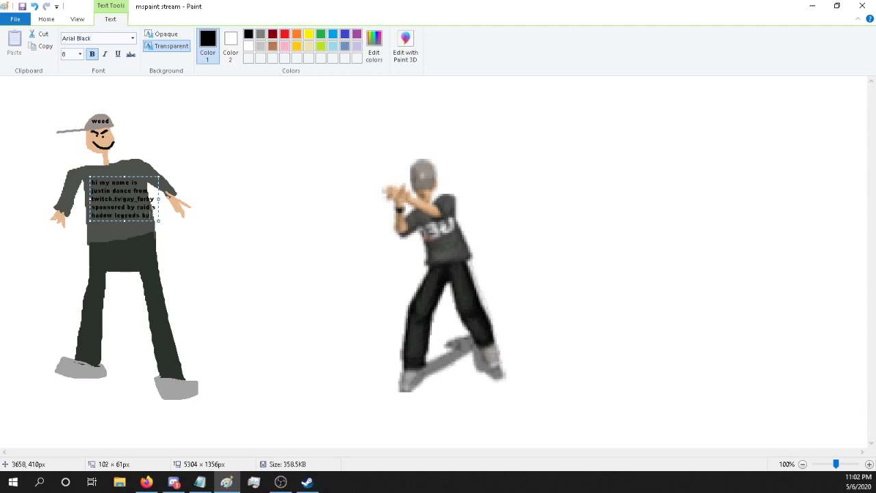
text(adow legends please play it on mk8)
key(BackSpace)
key(BackSpace)
key(BackSpace)
text(mobi)
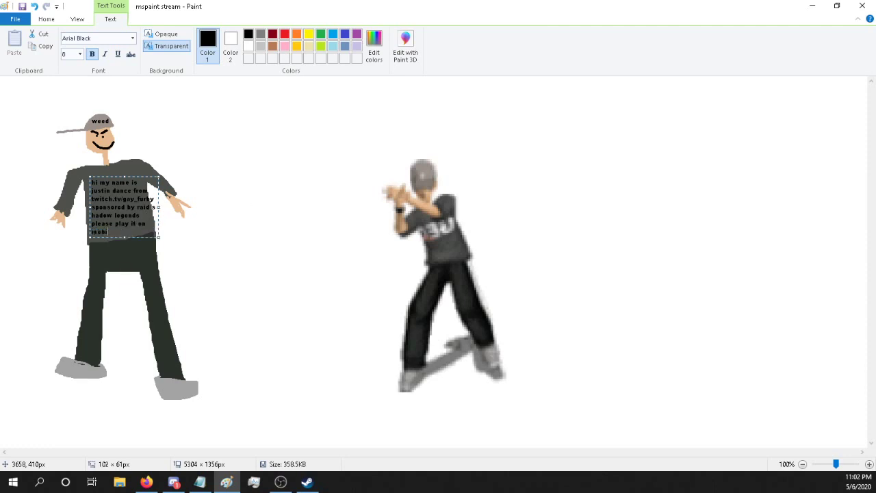
text(le phones my family is in danger)
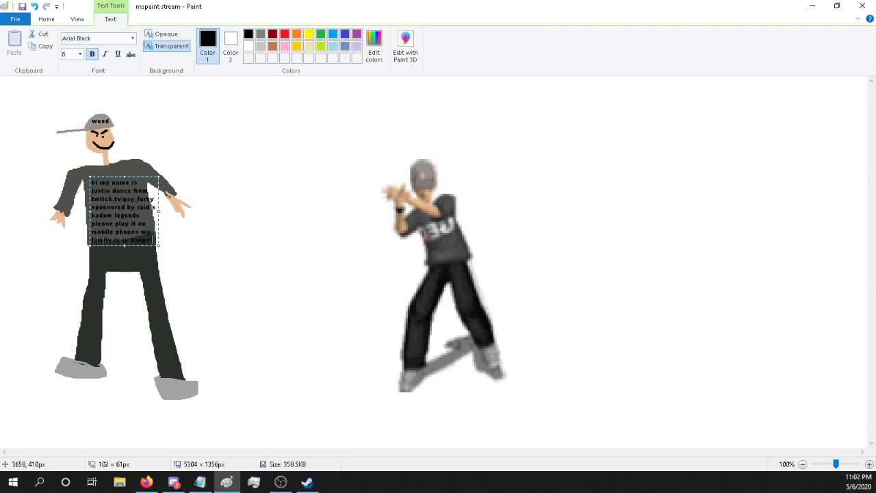
click(271, 227)
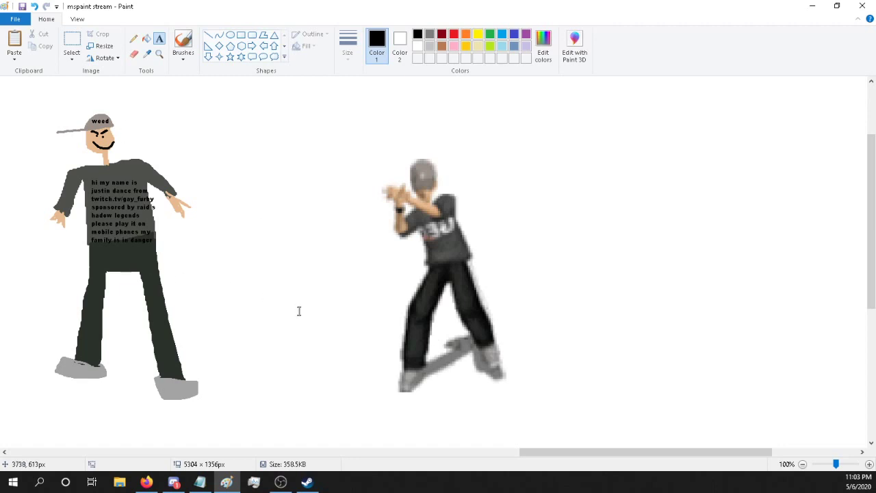
Step: Shorten the canvas from its right edge to 3736 × 1356 px, cutting off the pasted reference picture
click(821, 465)
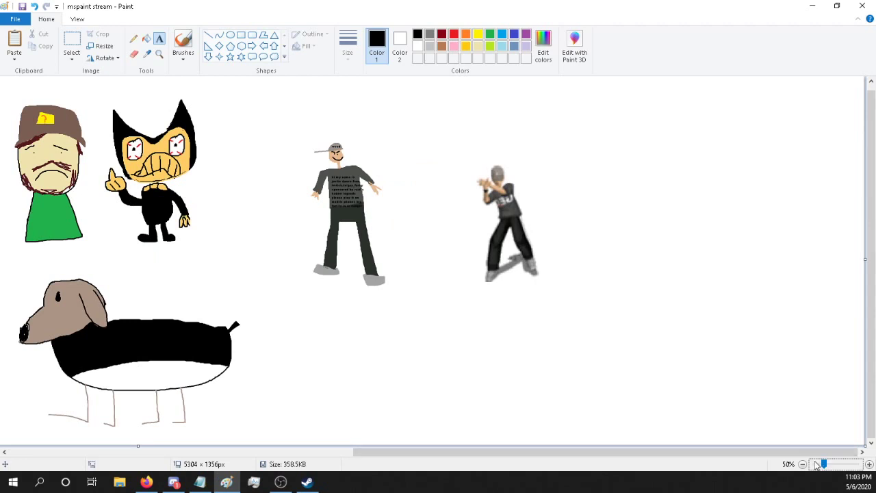
click(817, 465)
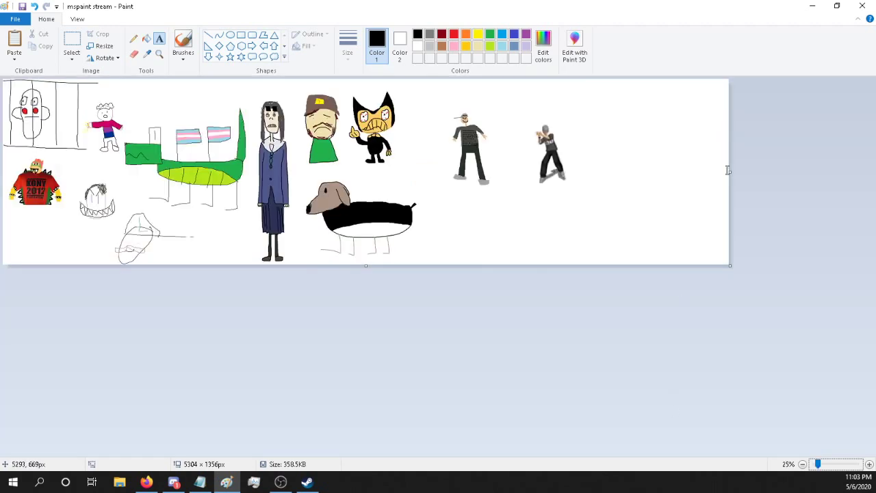
drag(728, 170, 514, 181)
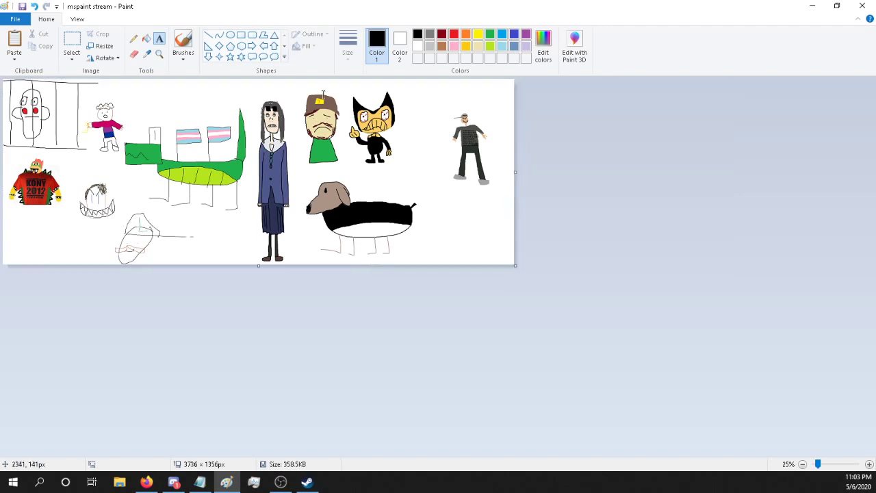
Step: Move the baseball player closer to the horned character and narrow the canvas to 3368 × 1356 px
click(71, 43)
mouse_move(434, 103)
mouse_down()
mouse_move(503, 185)
mouse_move(444, 162)
mouse_move(452, 161)
mouse_up()
drag(514, 172, 462, 176)
Step: Look over all the drawings across the canvas at 50% zoom, and switch to OBS
scroll(306, 288, up, 1)
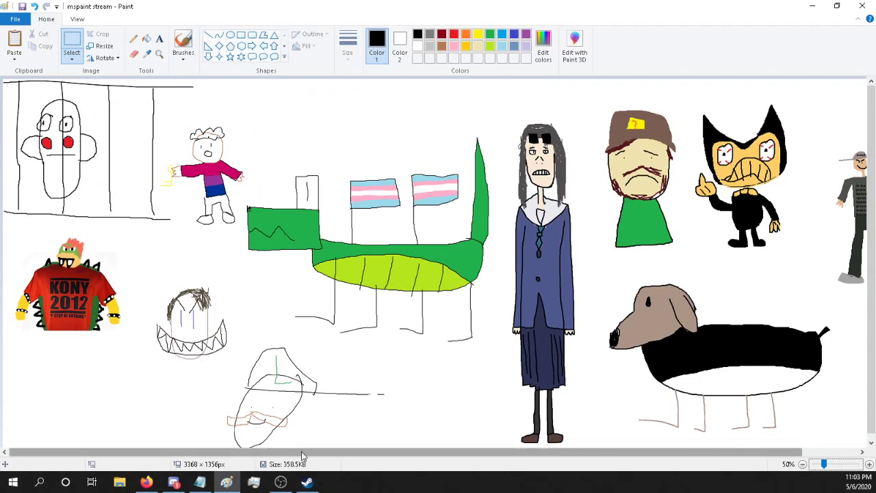
drag(303, 456, 248, 459)
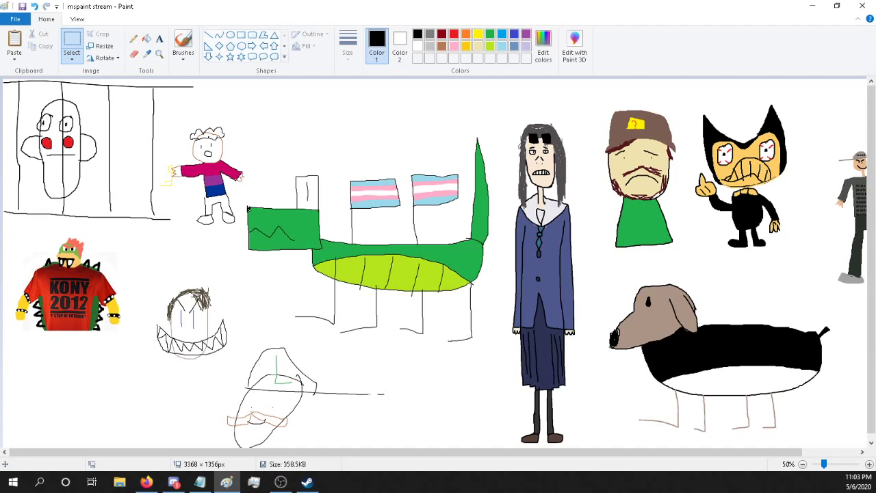
key(alt+Tab)
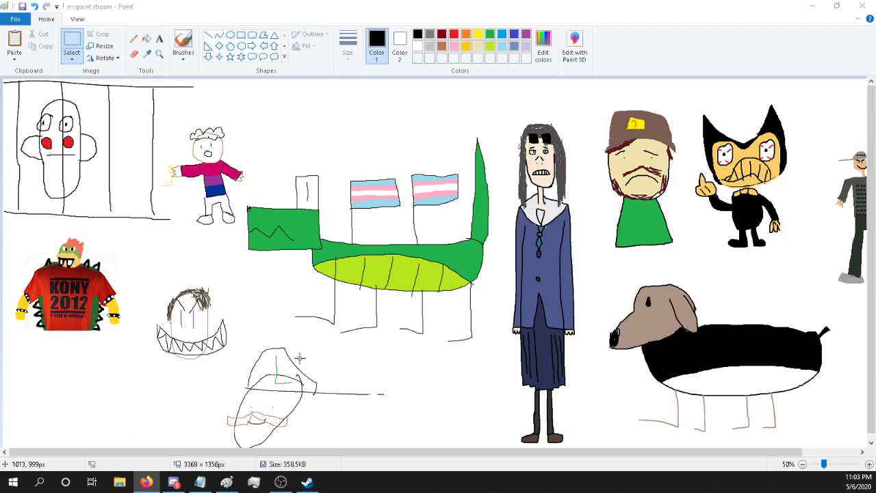
drag(372, 452, 429, 453)
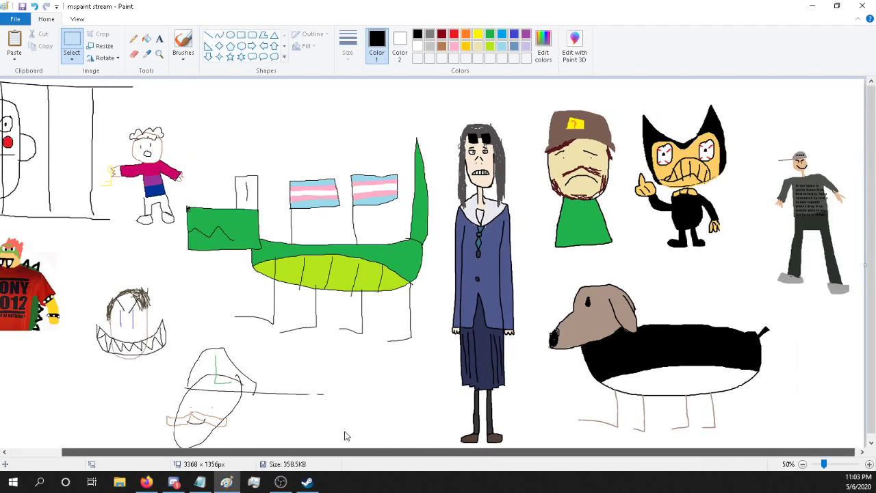
scroll(345, 434, left, 3)
click(282, 482)
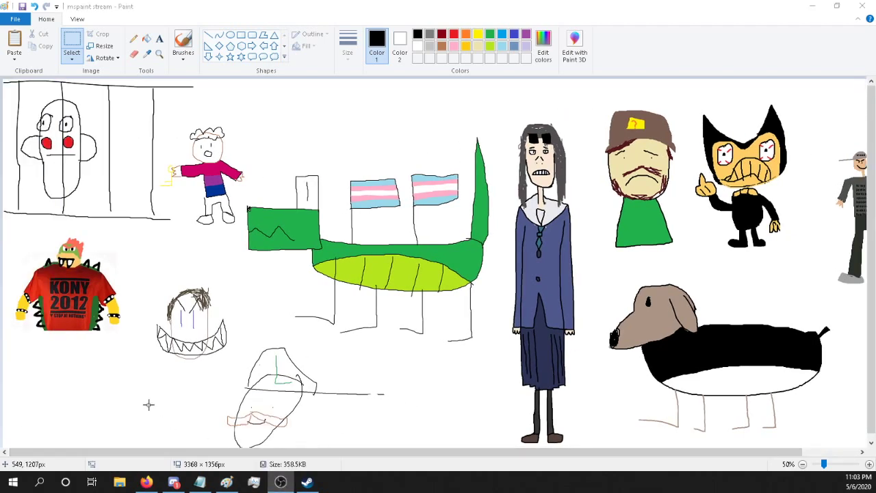